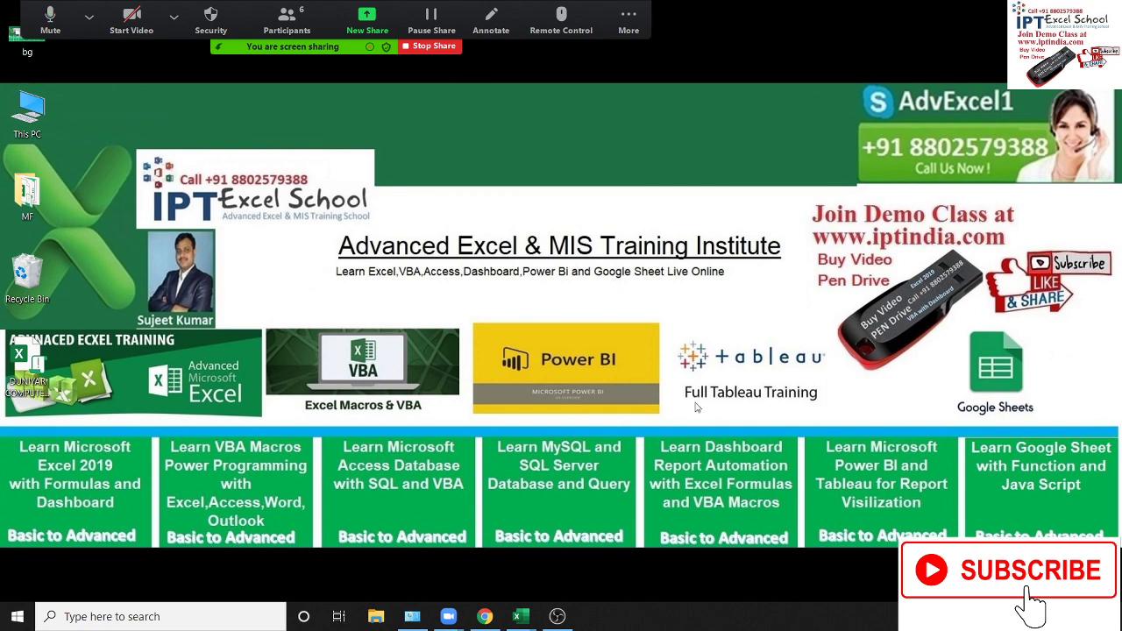
- Bring the Book1 Excel window to the front from its taskbar thumbnail
mouse_move(522, 617)
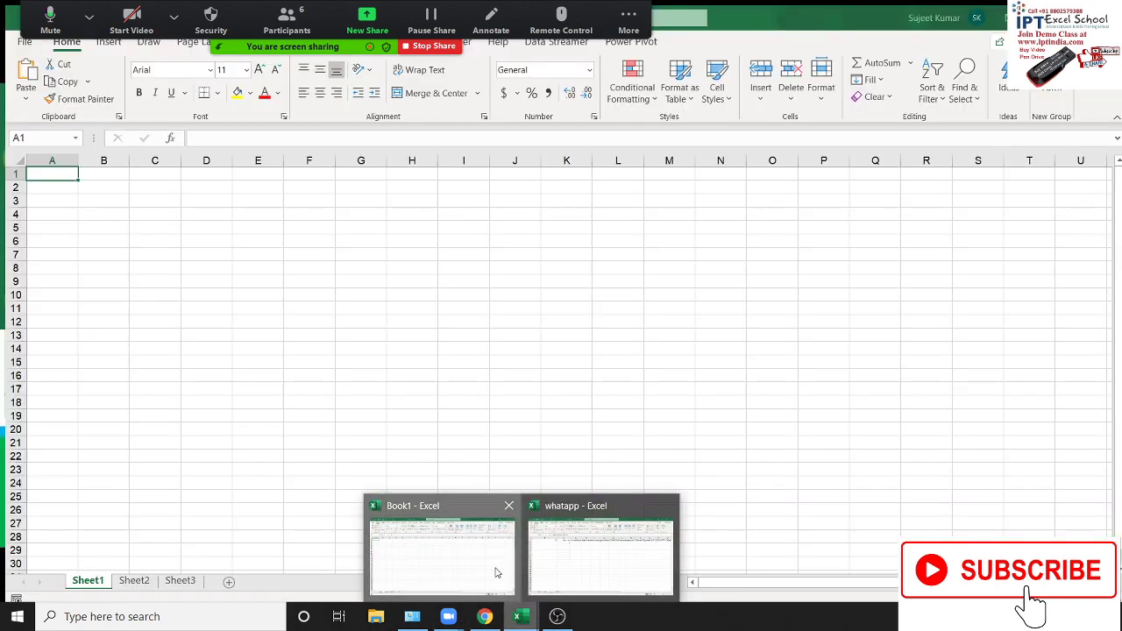
left_click(496, 572)
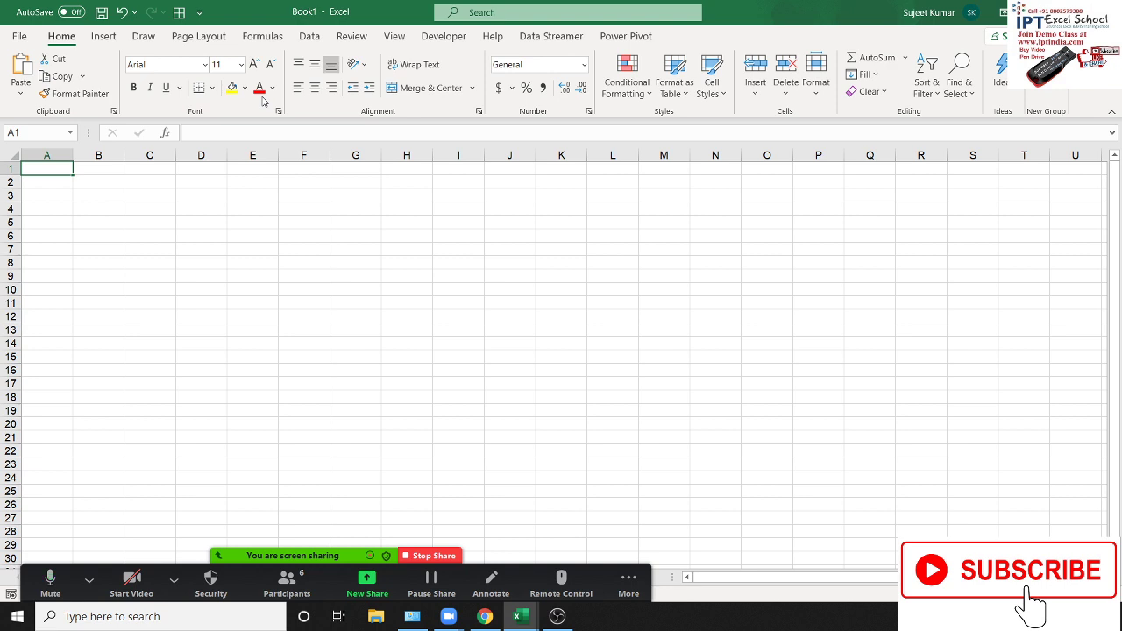
- Enter R in B1 and C in C1, with 1 beneath each in B2 and C2
left_click(100, 195)
left_click(100, 170)
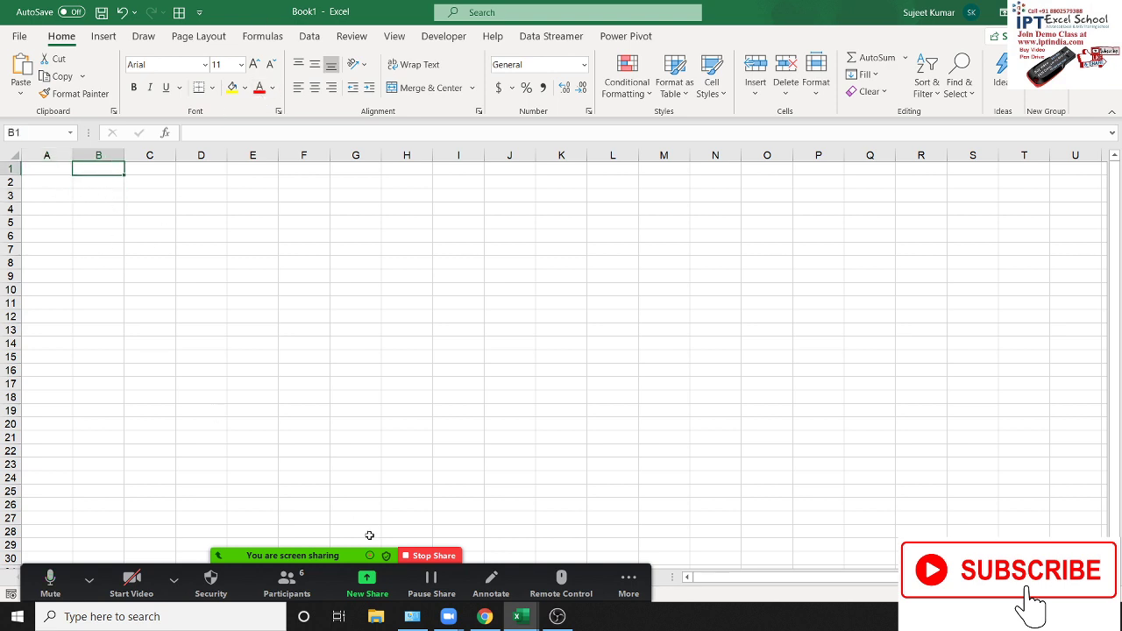
left_click(219, 561)
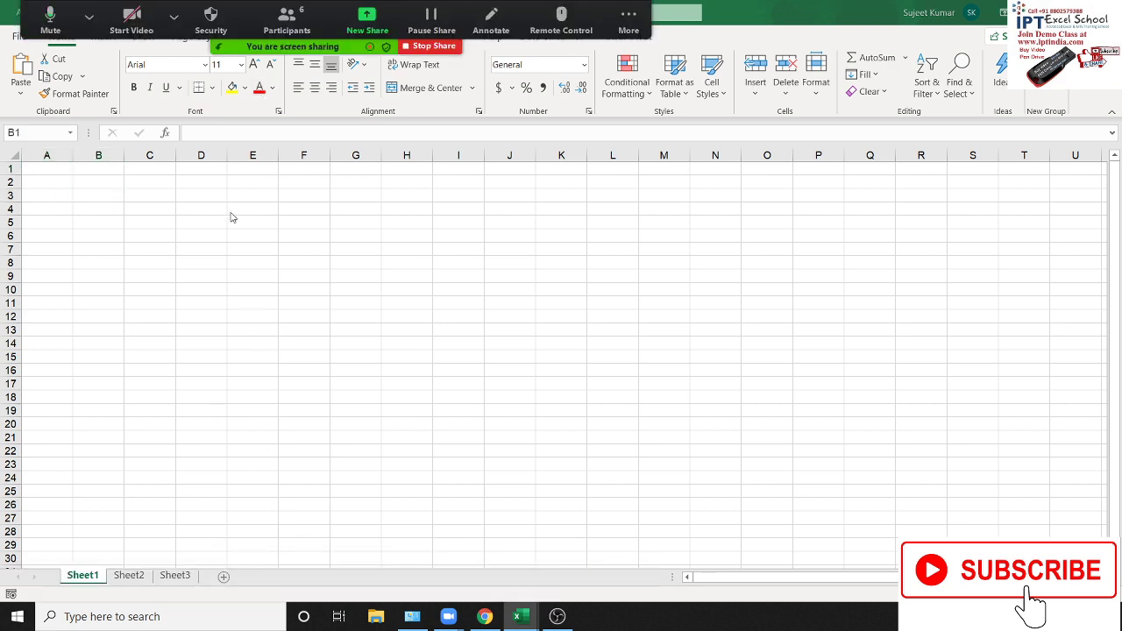
left_click(217, 48)
left_click(215, 559)
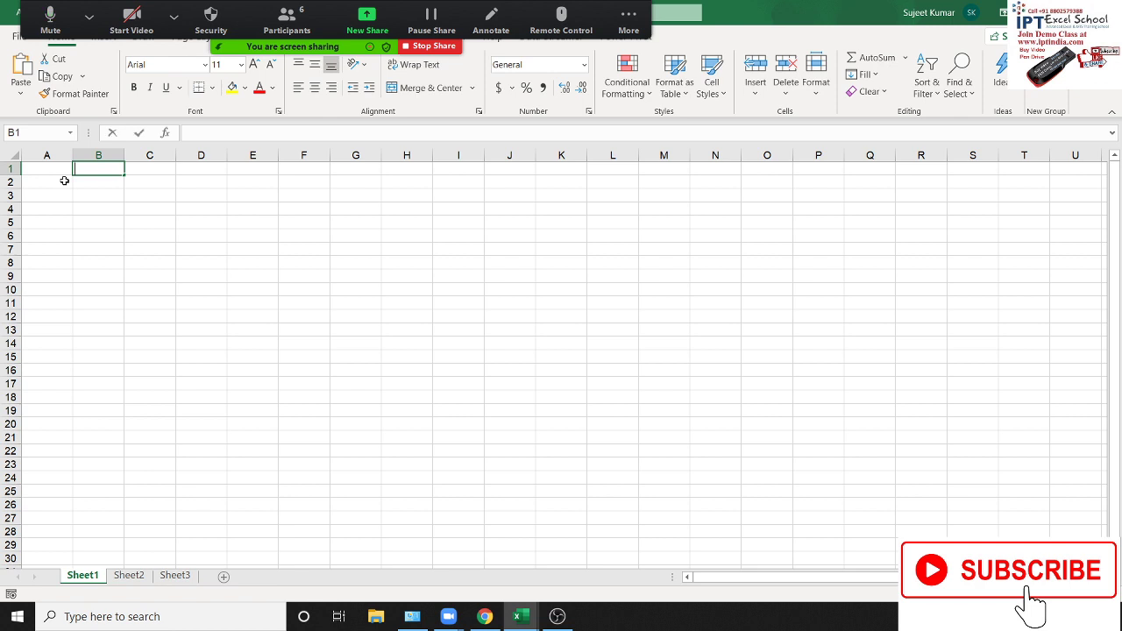
type("R")
key("Tab")
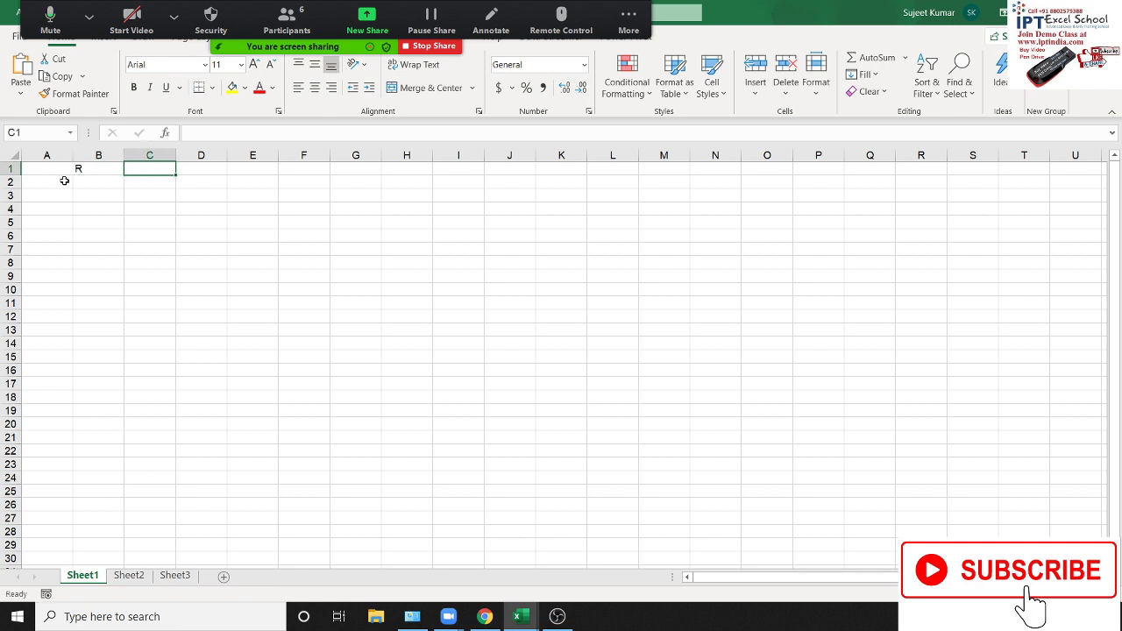
type("C")
key("Return")
type("1")
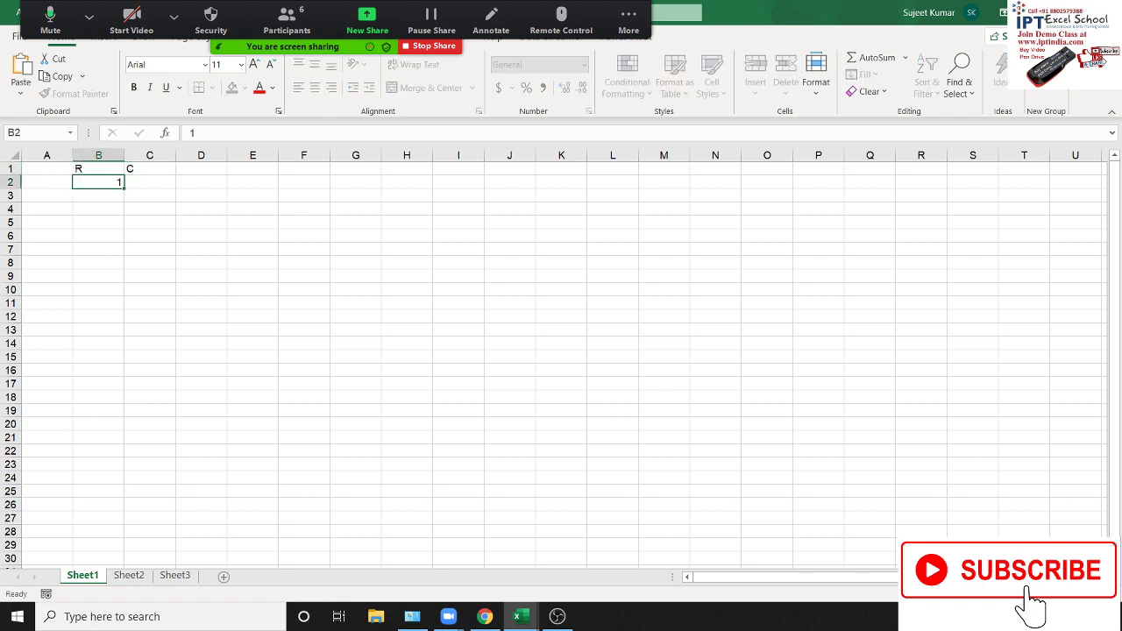
key("Tab")
type("1")
key("Return")
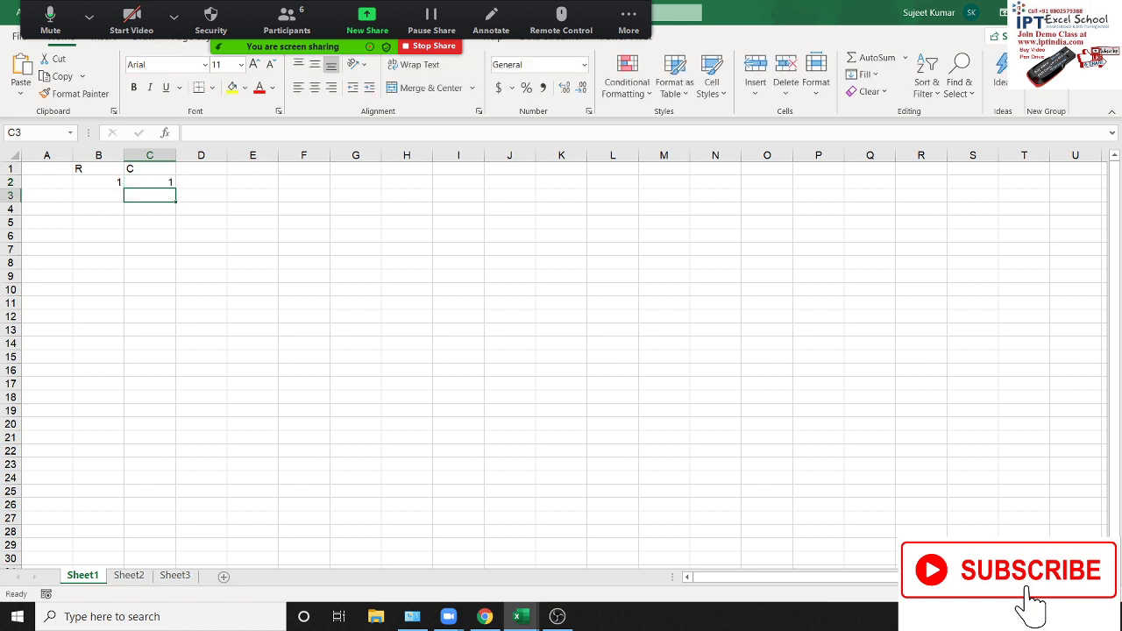
- Enter =ADDRESS(B2,C2) in D3 so it returns $A$1
key("Down")
key("Up")
key("Right")
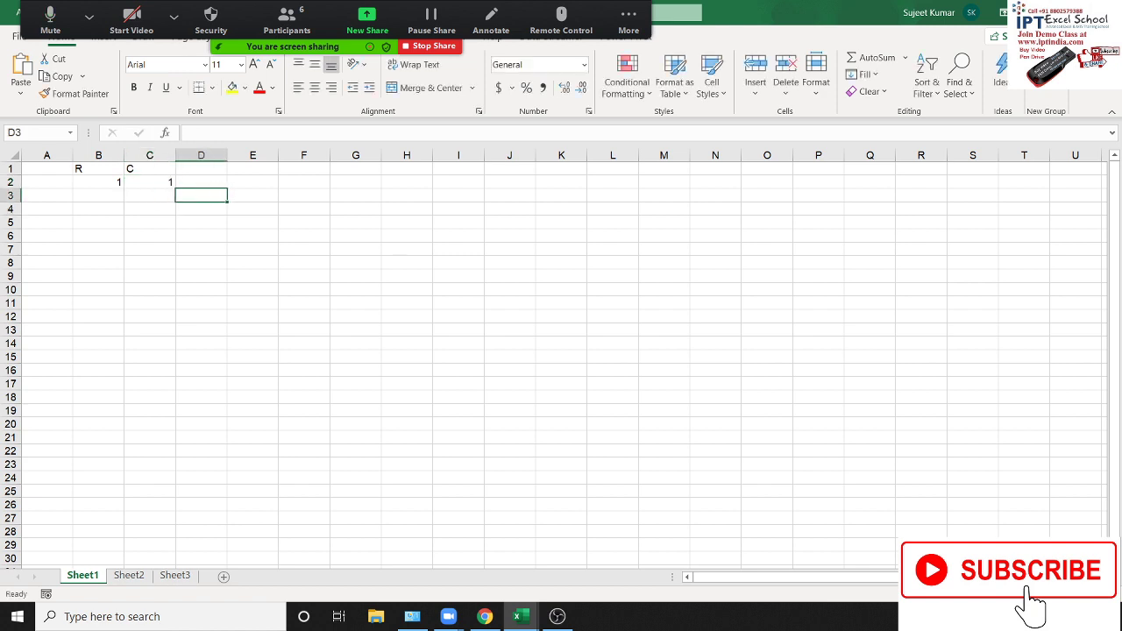
type("=ad")
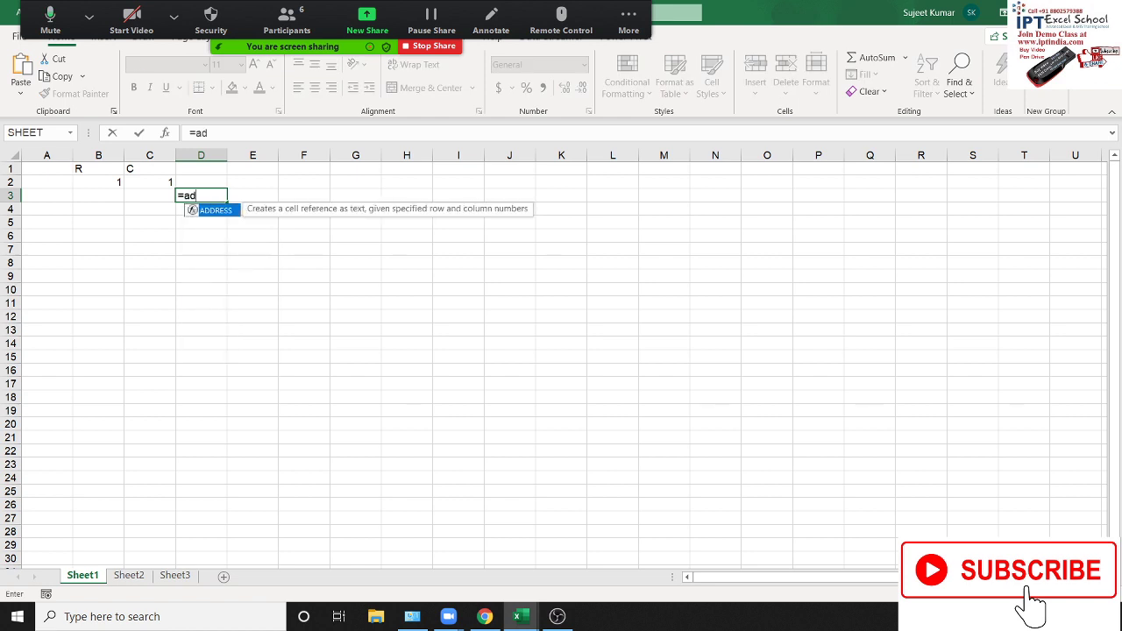
key("Tab")
key("Left")
key("Left")
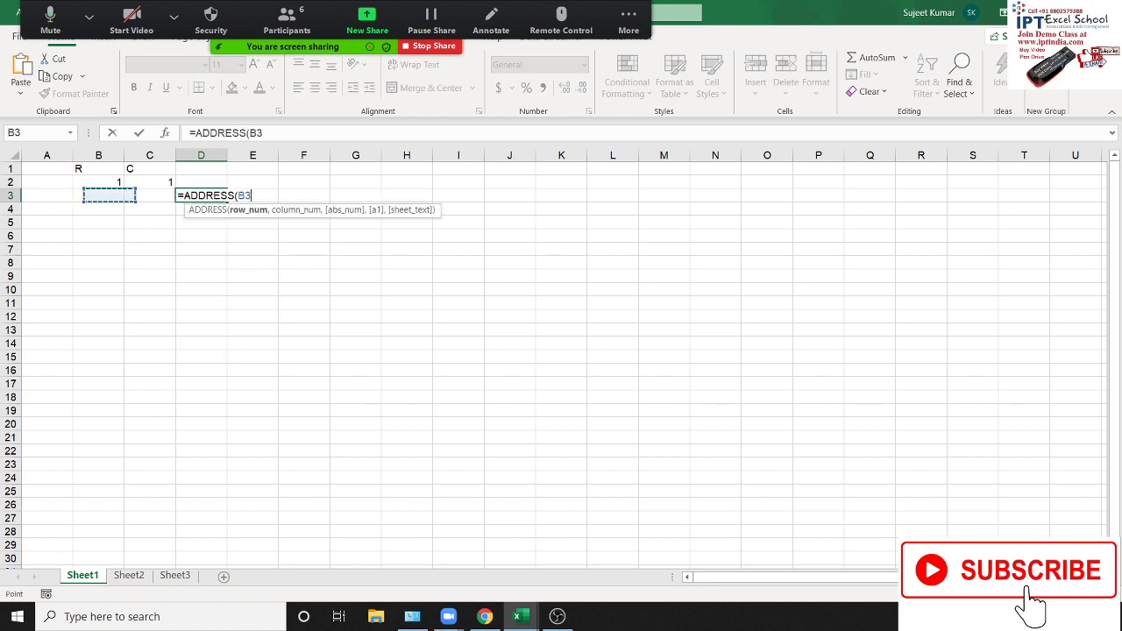
key("Left")
key("Up")
key("Right")
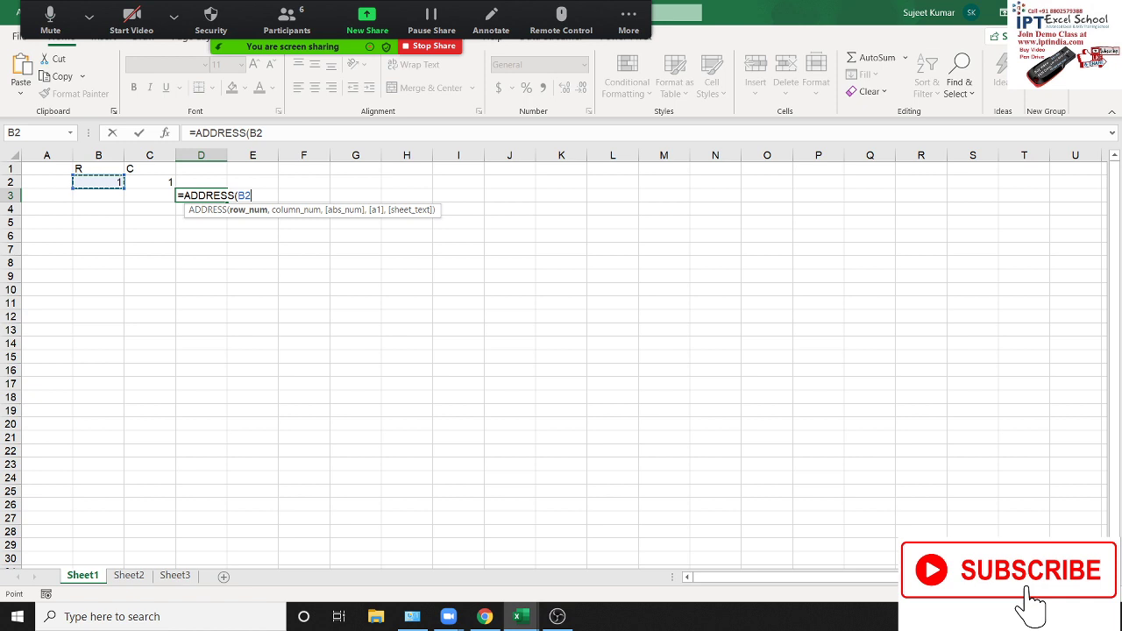
type(",")
key("Up")
key("Left")
key("Return")
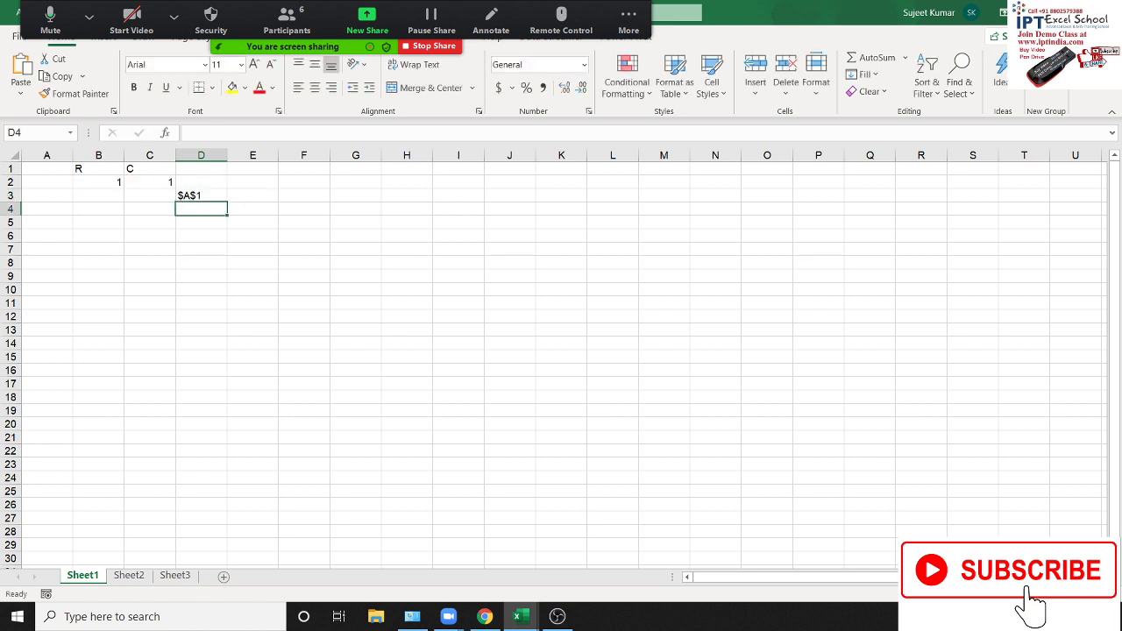
key("Up")
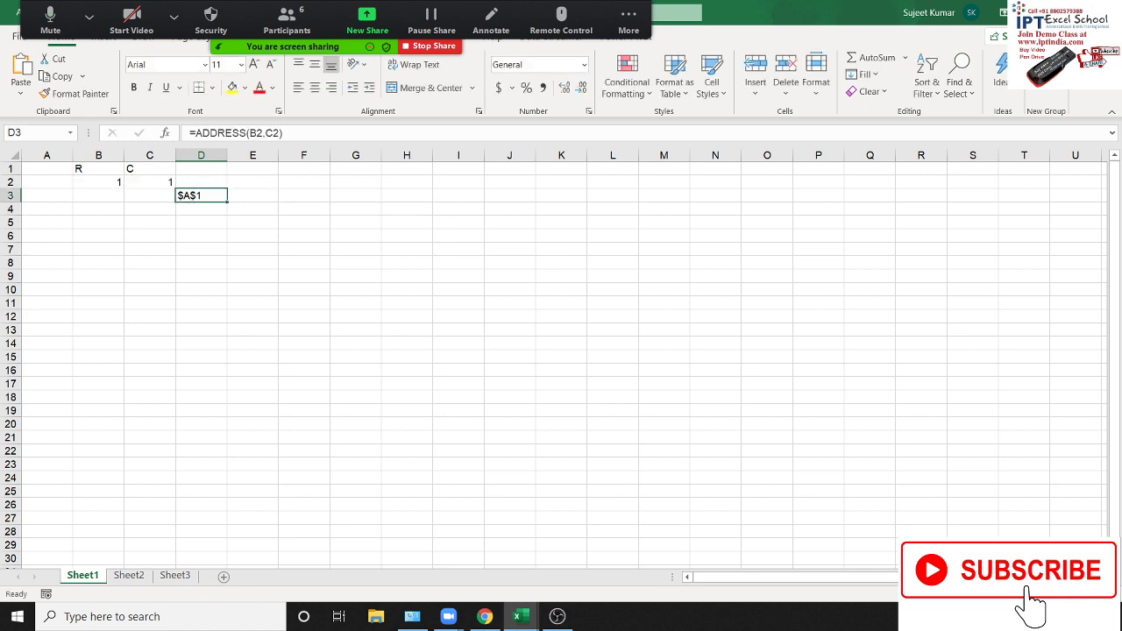
- Put 65 in cell A1
key("Left")
key("Left")
key("Left")
key("Up")
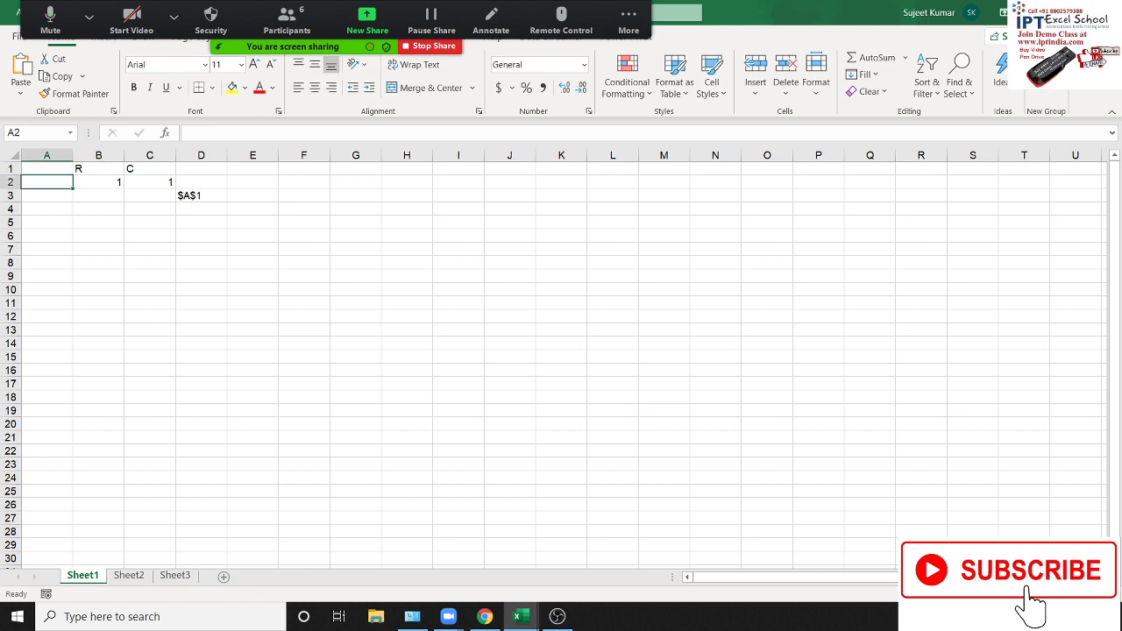
key("Up")
type("65")
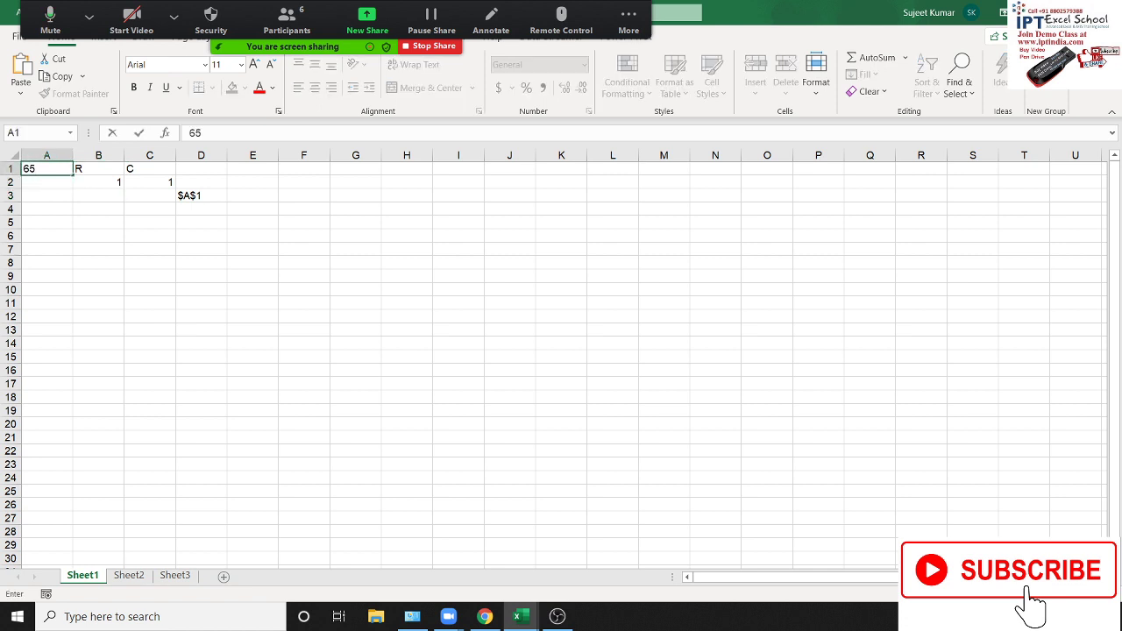
key("Return")
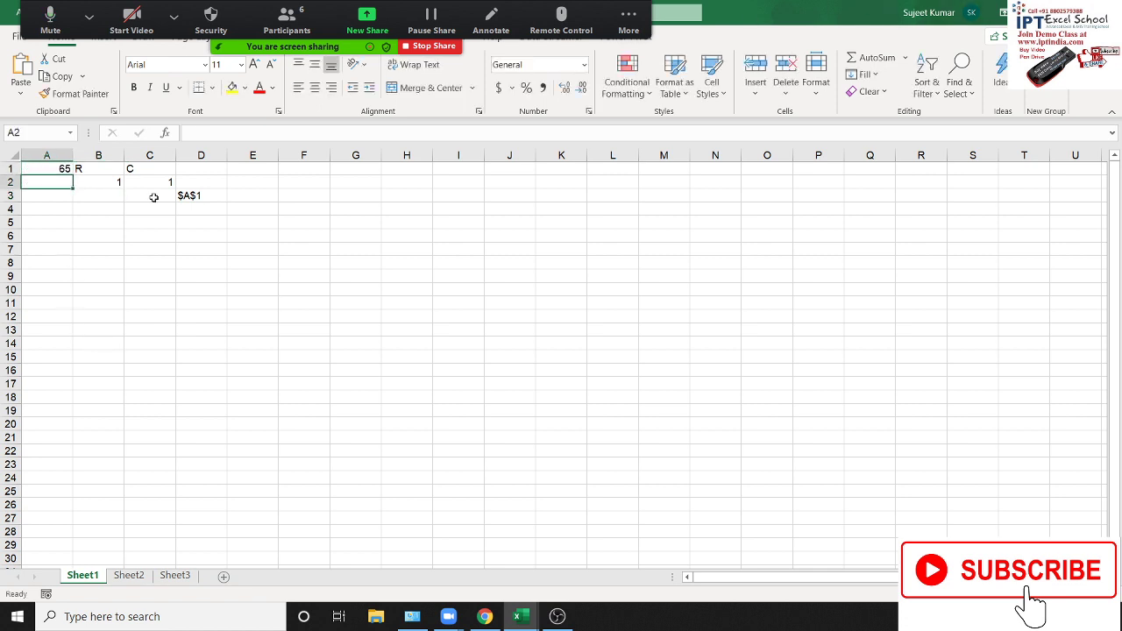
- Enter =INDIRECT(D3) in E3 so it returns 65
left_click(228, 196)
type("=")
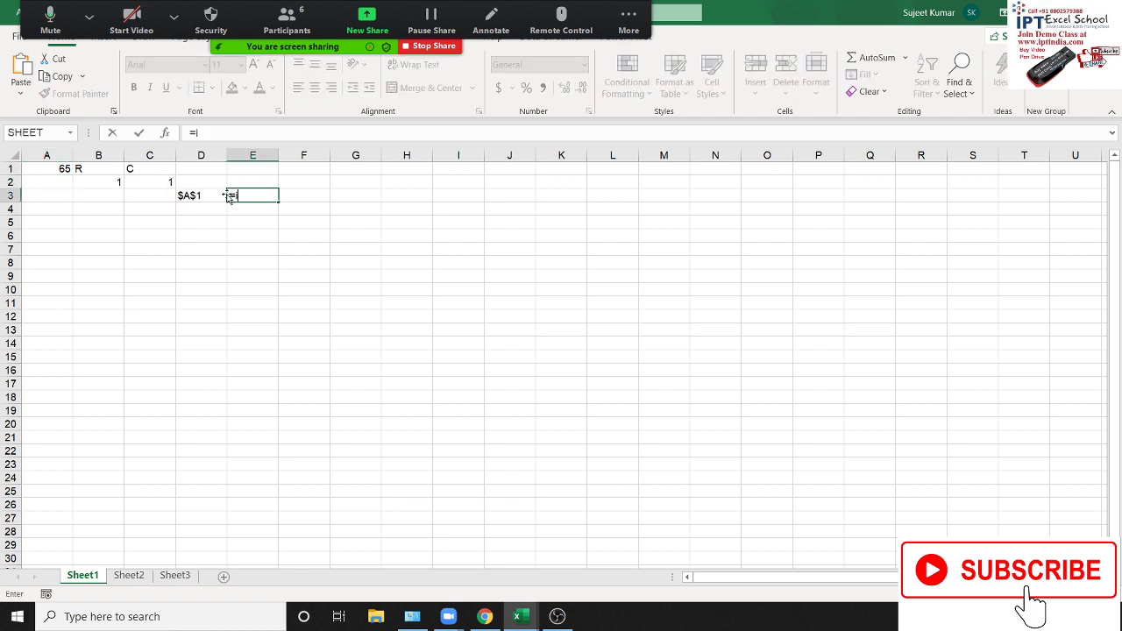
type("ind")
key("Down")
key("Tab")
key("Left")
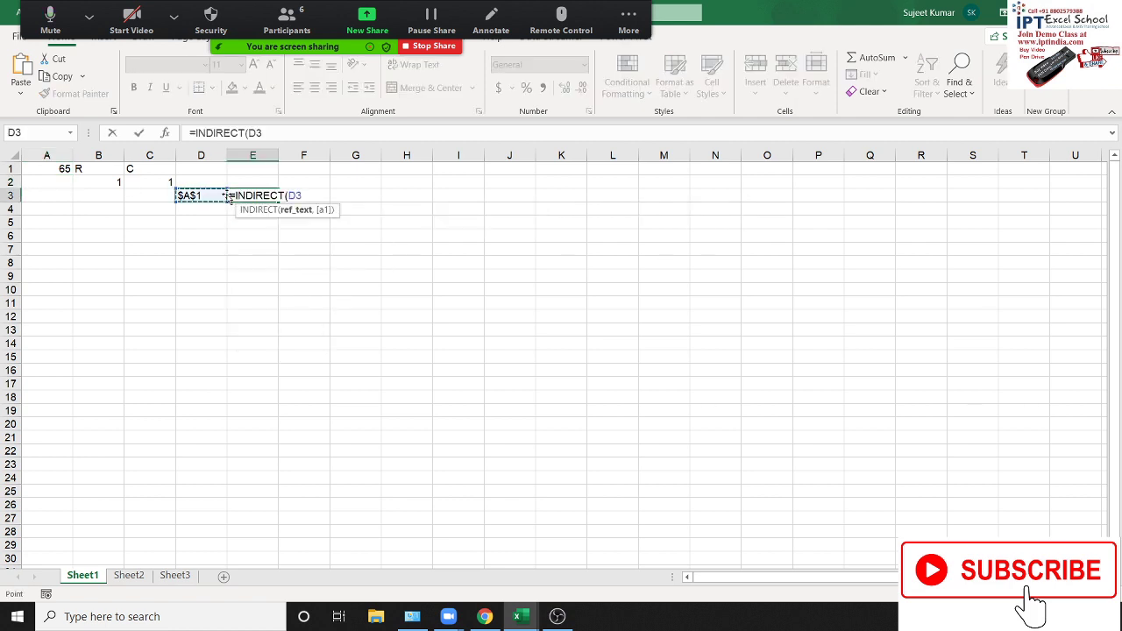
key("Return")
key("Up")
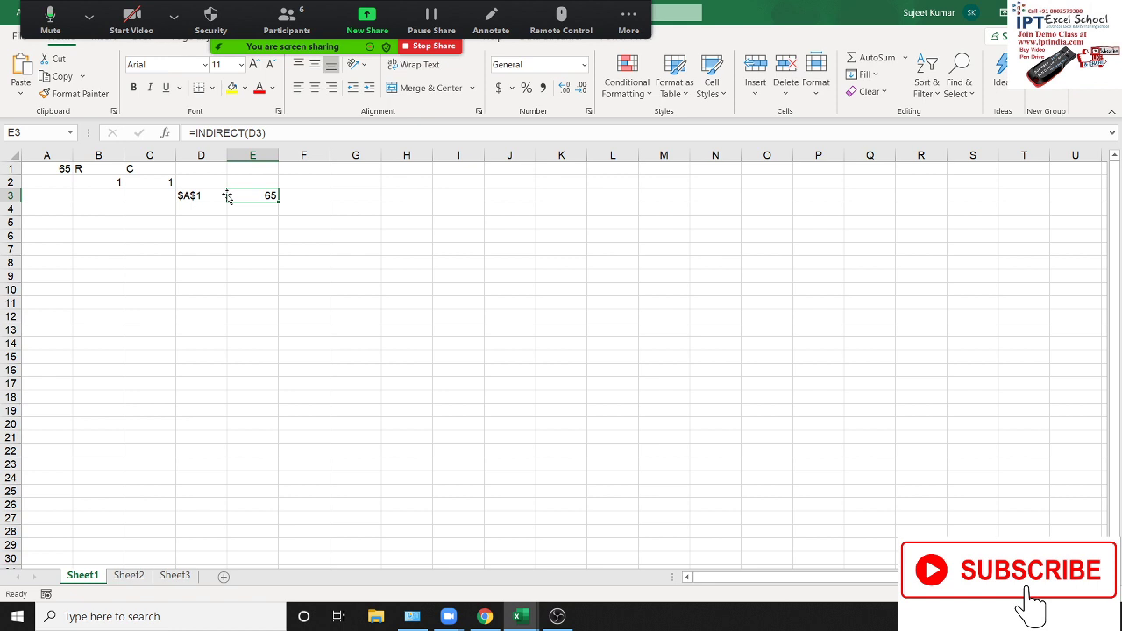
- Review the values in B2 and C2 and the formulas in D3 and E3
left_click(100, 180)
left_click(149, 182)
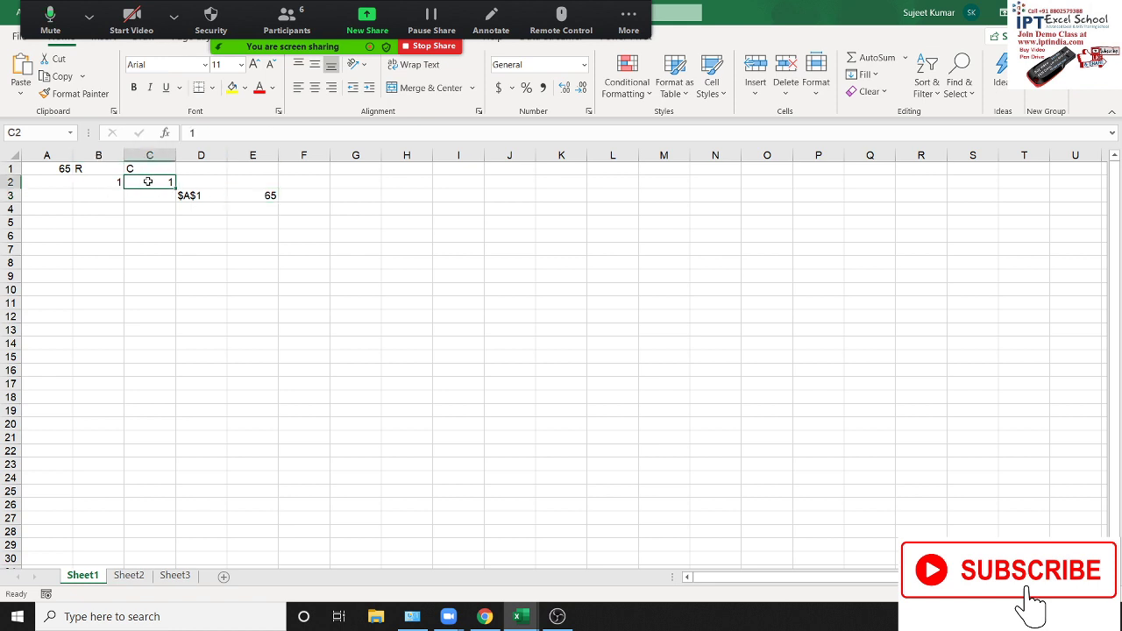
left_click(193, 193)
left_click(250, 192)
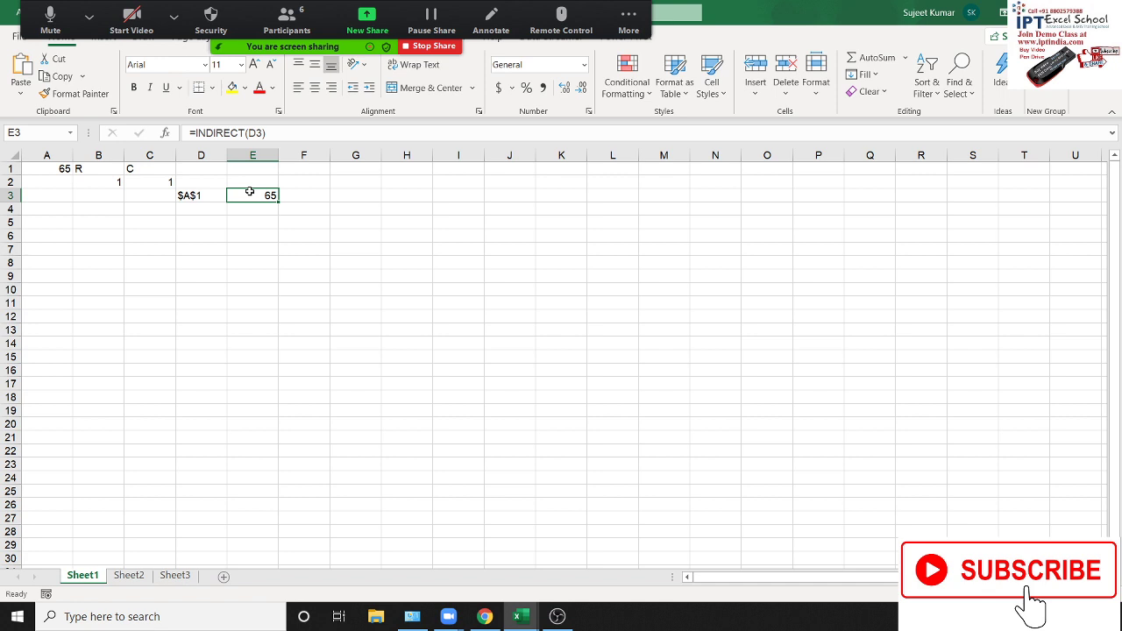
- On Sheet2, add a Name header in A1 and fill eleven names down to A12
left_click(129, 578)
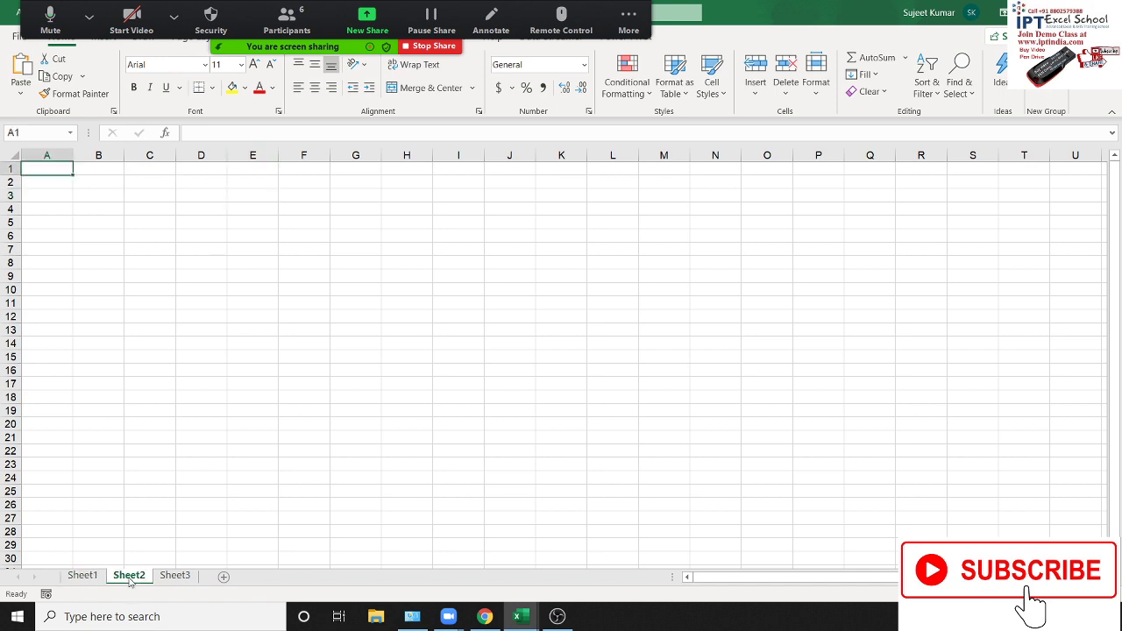
type("Nam")
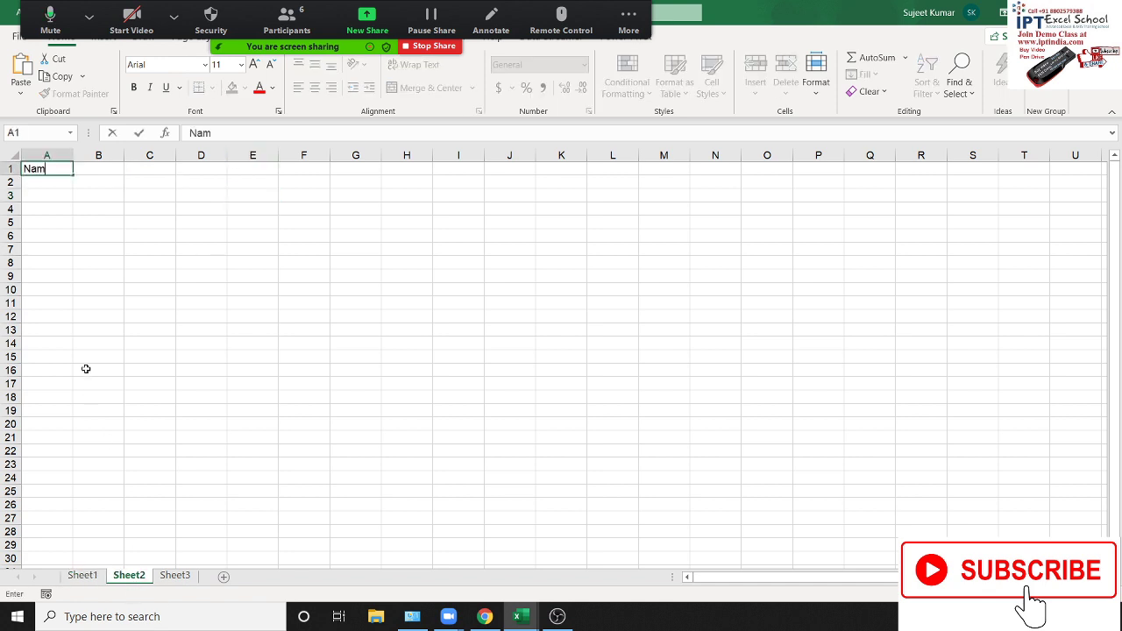
type("e")
key("Return")
type("Pu")
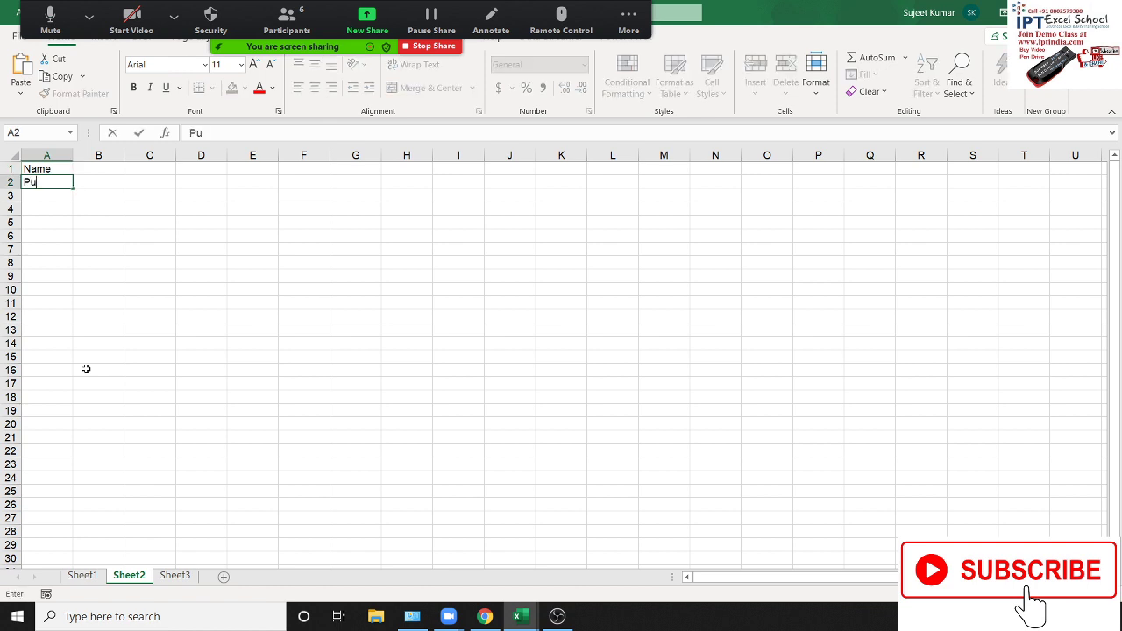
type("ja")
key("Return")
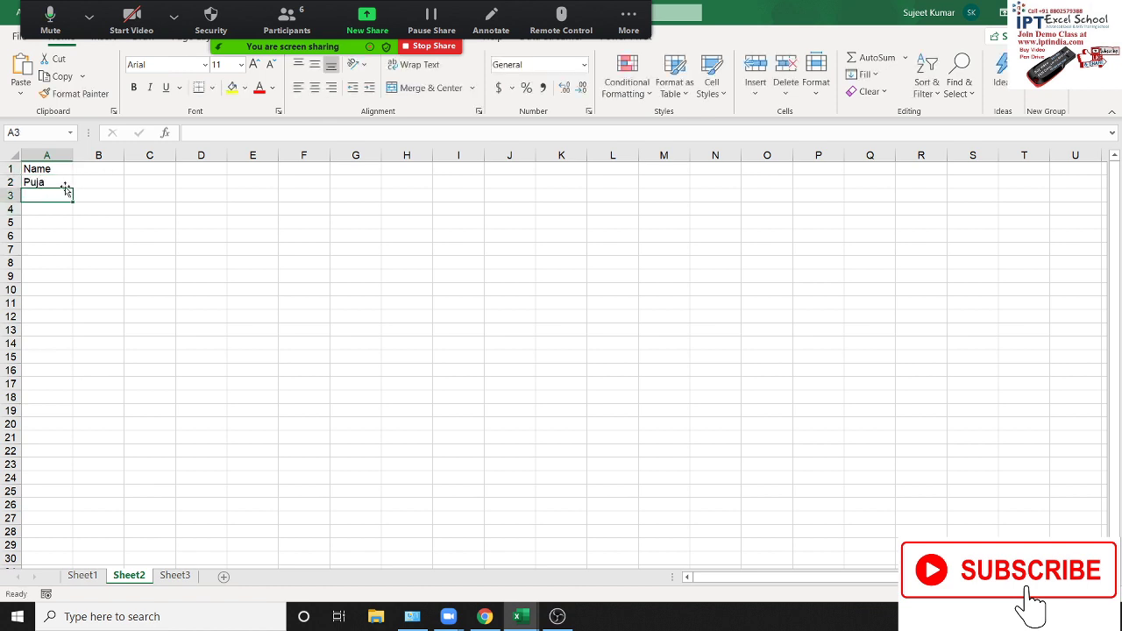
left_click(66, 183)
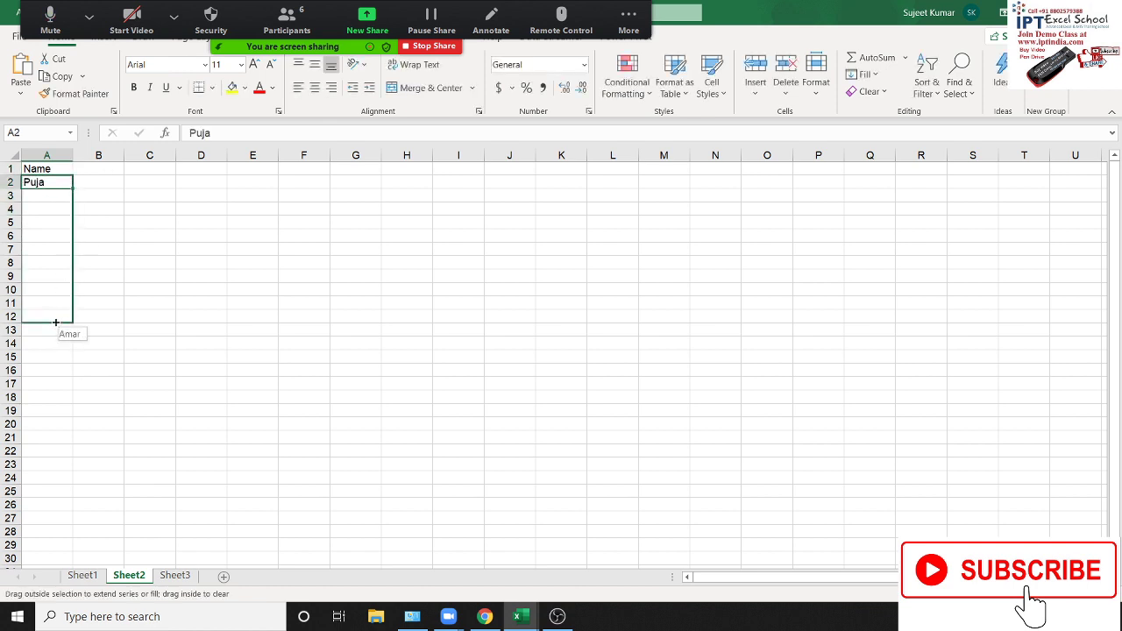
left_click_drag(75, 188, 75, 322)
- Enter Jan in B1 and fill the month names across row 1 to P1
left_click(100, 166)
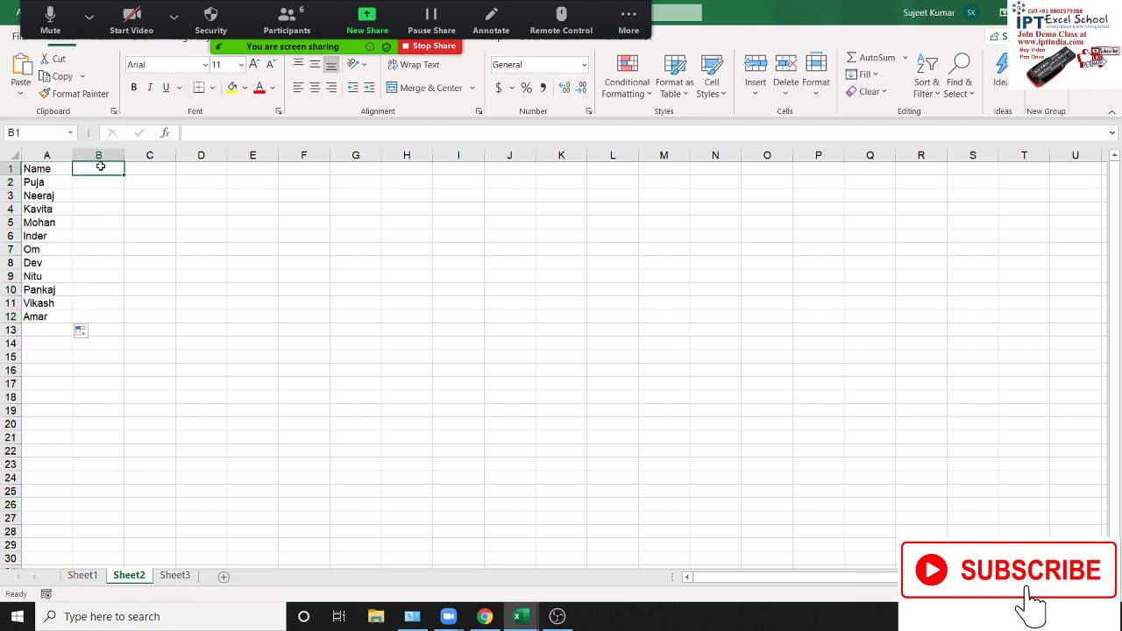
type("Jan")
key("Return")
left_click(100, 166)
mouse_move(124, 176)
left_mouse_down()
mouse_move(820, 191)
mouse_move(822, 179)
left_mouse_up()
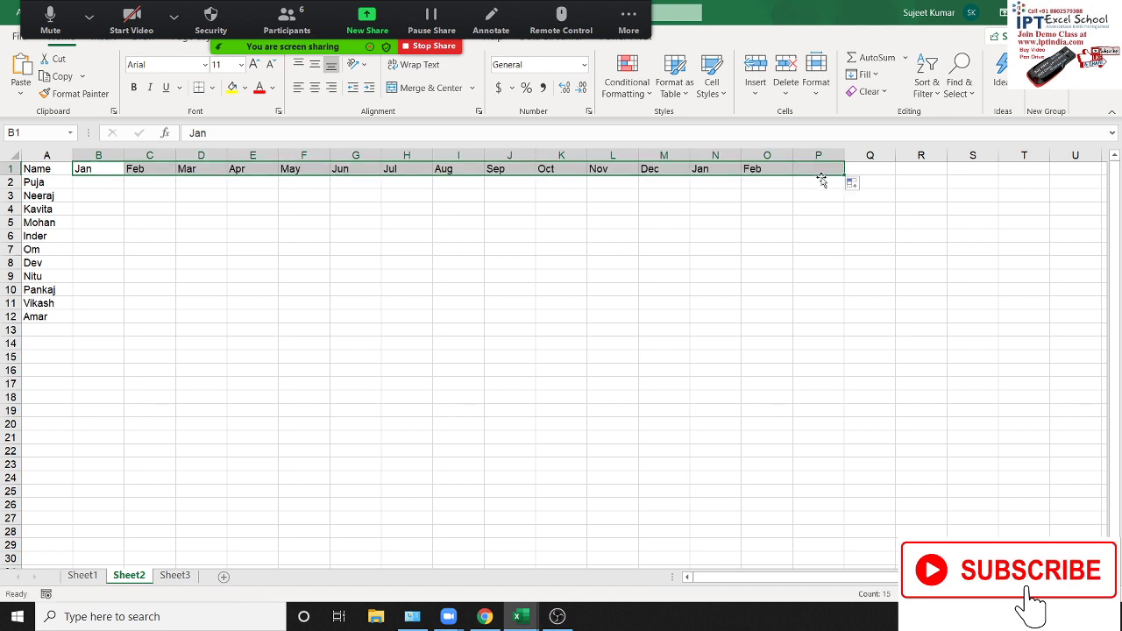
- Clear the duplicate Jan, Feb, Mar headers in N1:P1 and return to B2
left_click_drag(705, 159, 827, 169)
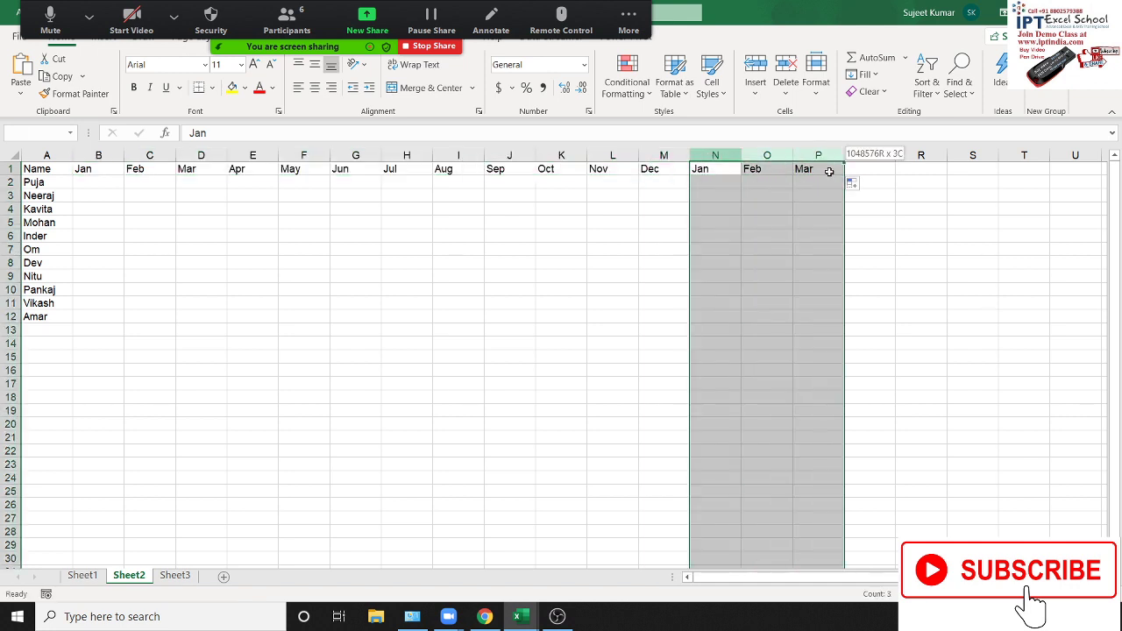
key("Delete")
key("Left")
key("Home")
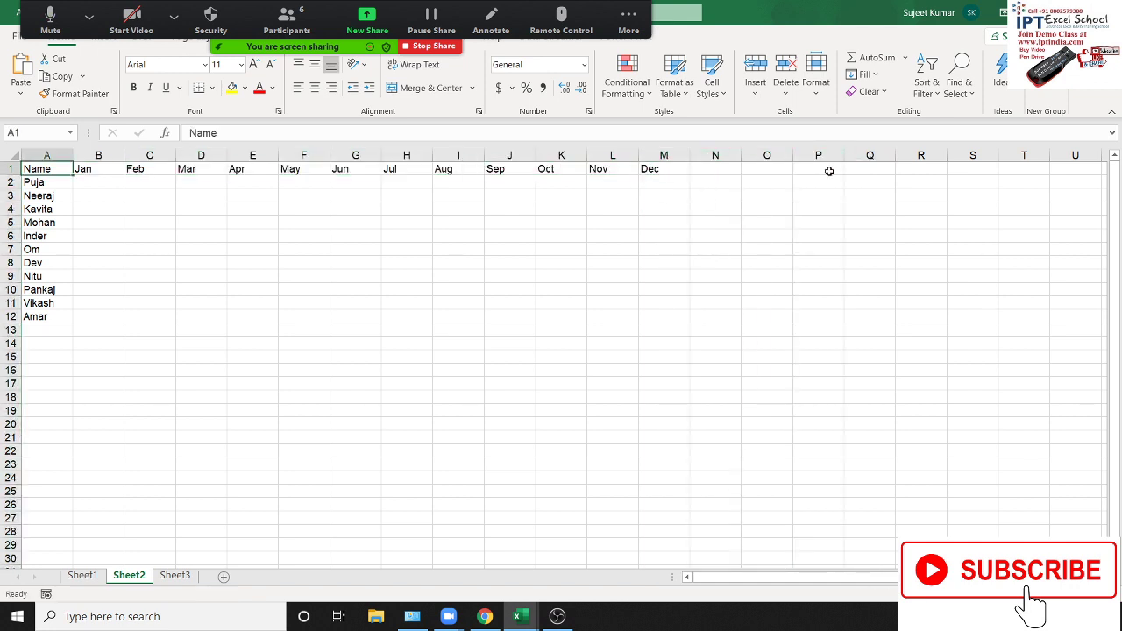
key("Right")
key("Down")
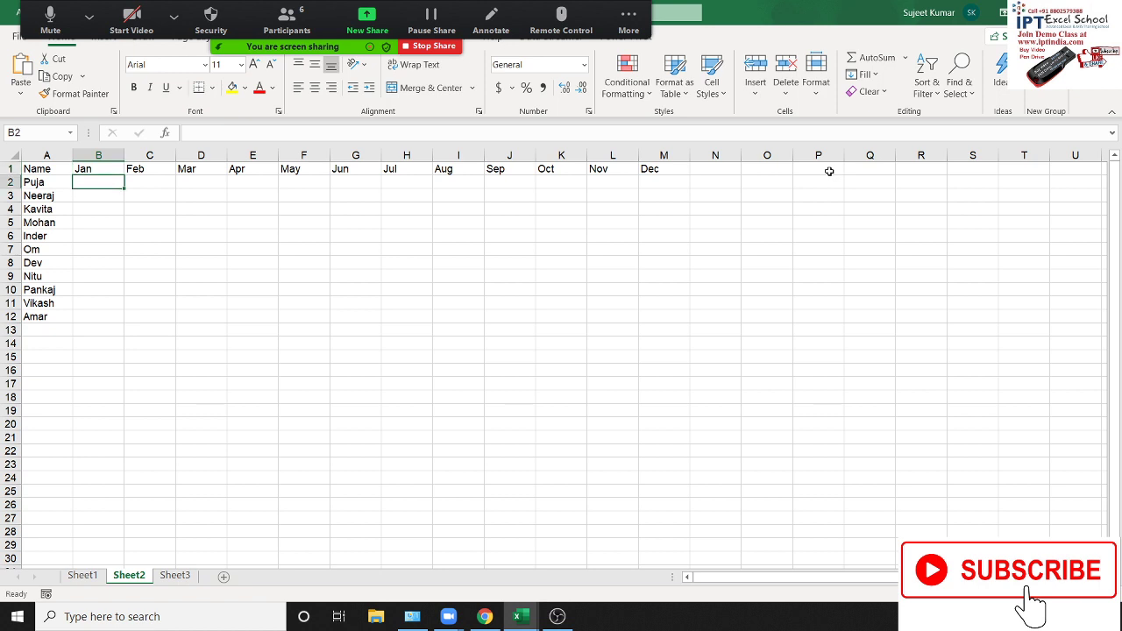
- Enter a first RANDBETWEEN formula in B2
type("=ra")
key("Down")
key("Down")
key("Down")
key("Tab")
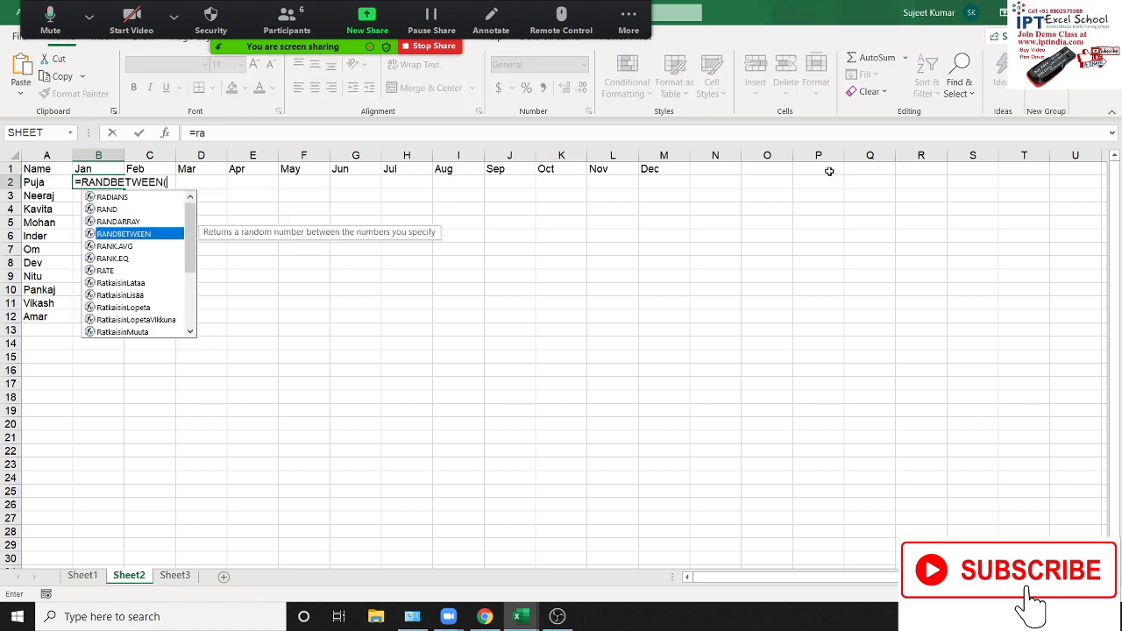
type("10,9")
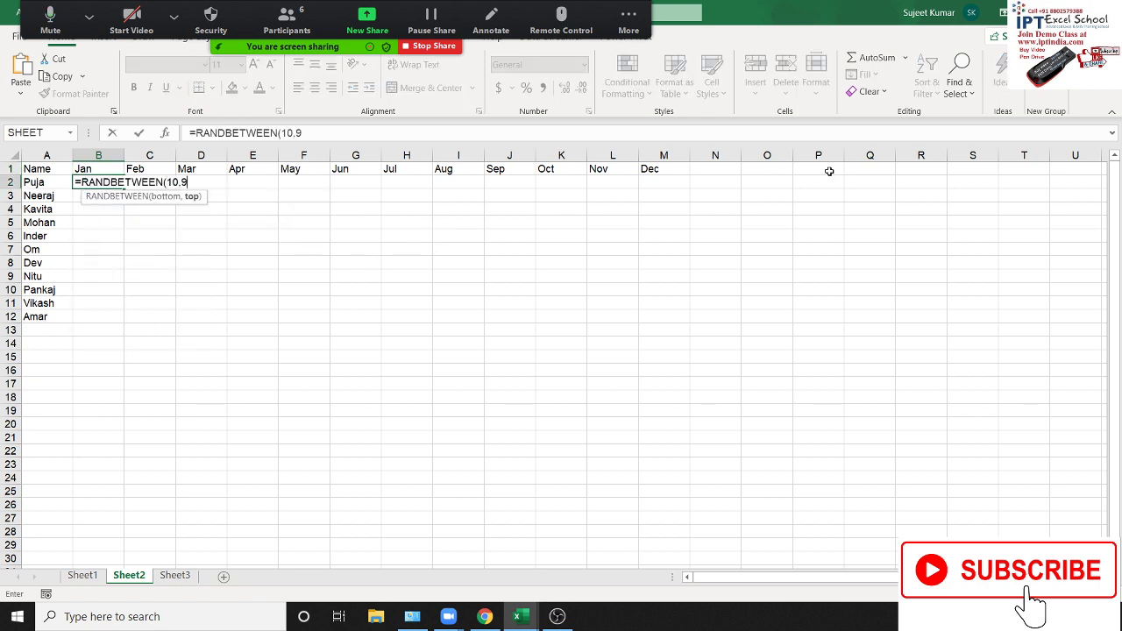
type("0)")
key("Return")
- Select B2:M12 and fill it with =RANDBETWEEN(10,90) in one go
key("Up")
key("Up")
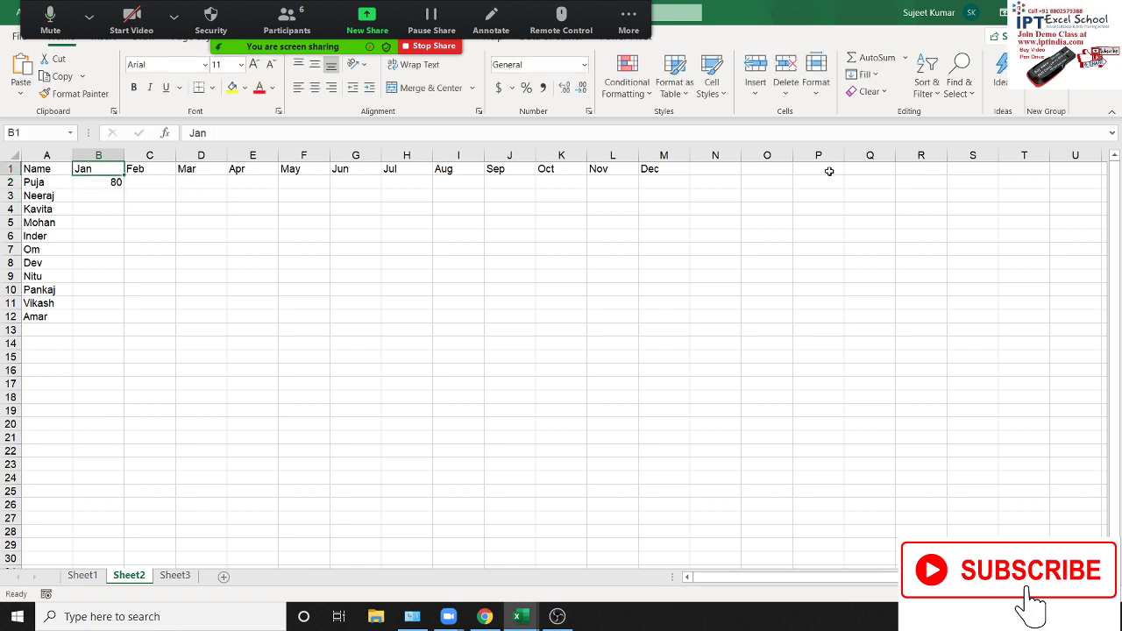
key("ctrl+Right")
key("shift+Down")
key("ctrl+shift+Left")
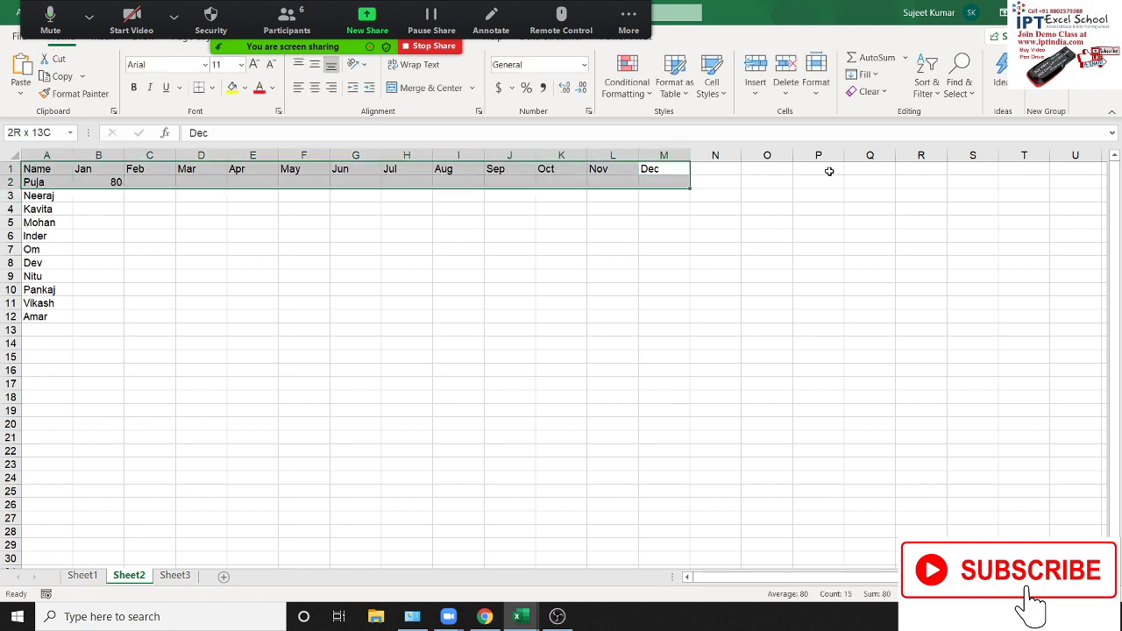
key("Right")
key("Down")
key("Left")
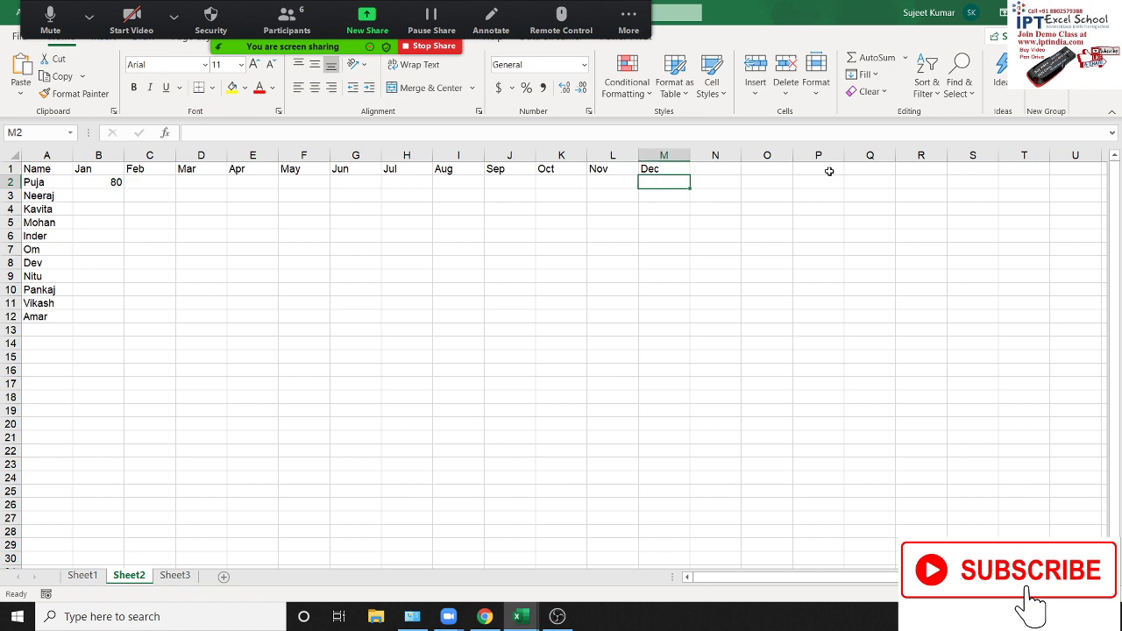
key("ctrl+shift+Left")
key("shift+Down")
key("shift+Down")
key("shift+Down")
key("shift+Down")
key("shift+Down")
key("shift+Down")
key("shift+Down")
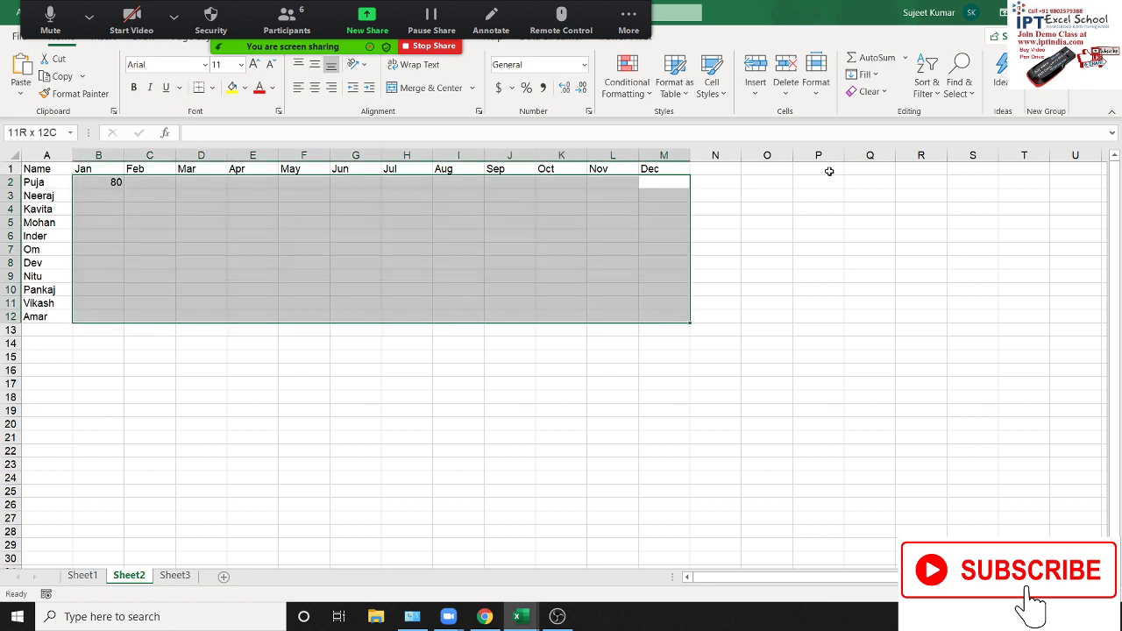
type("=RANDBETWEEN(10,90)")
key("ctrl+Return")
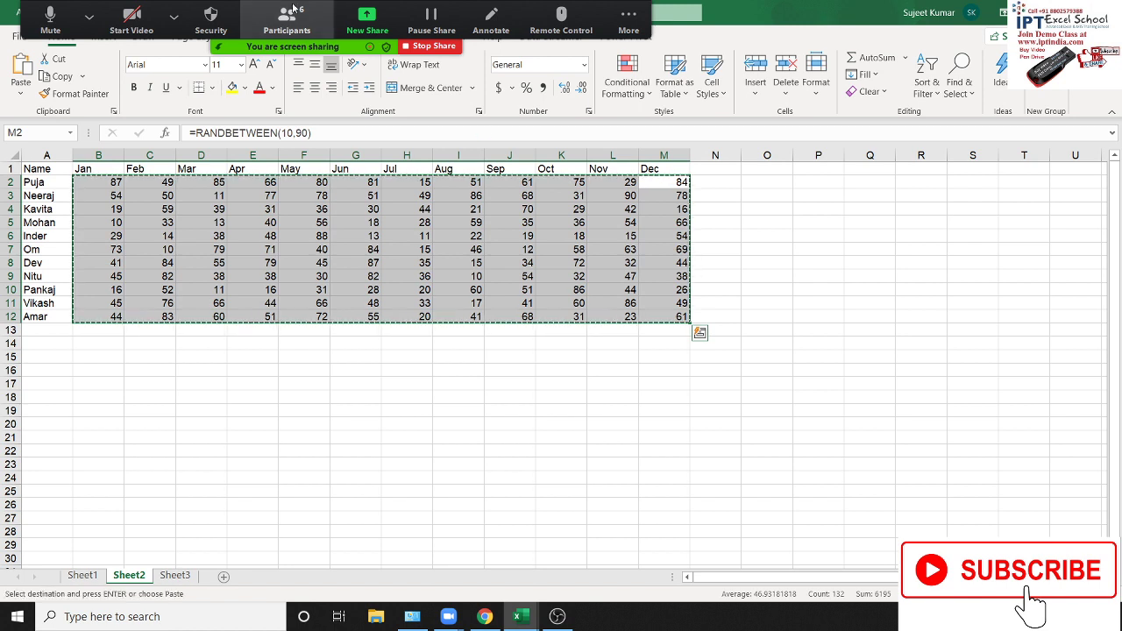
- Convert the random numbers to fixed values with Paste Values, then select the table A1:M12
left_click(58, 76)
left_click(21, 94)
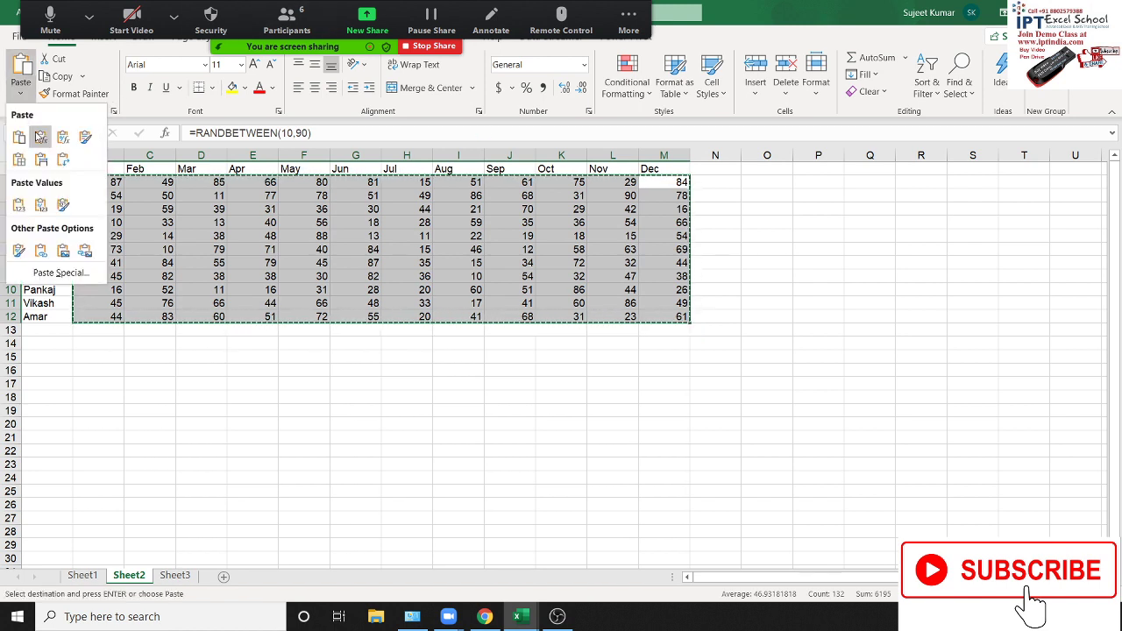
left_click(14, 208)
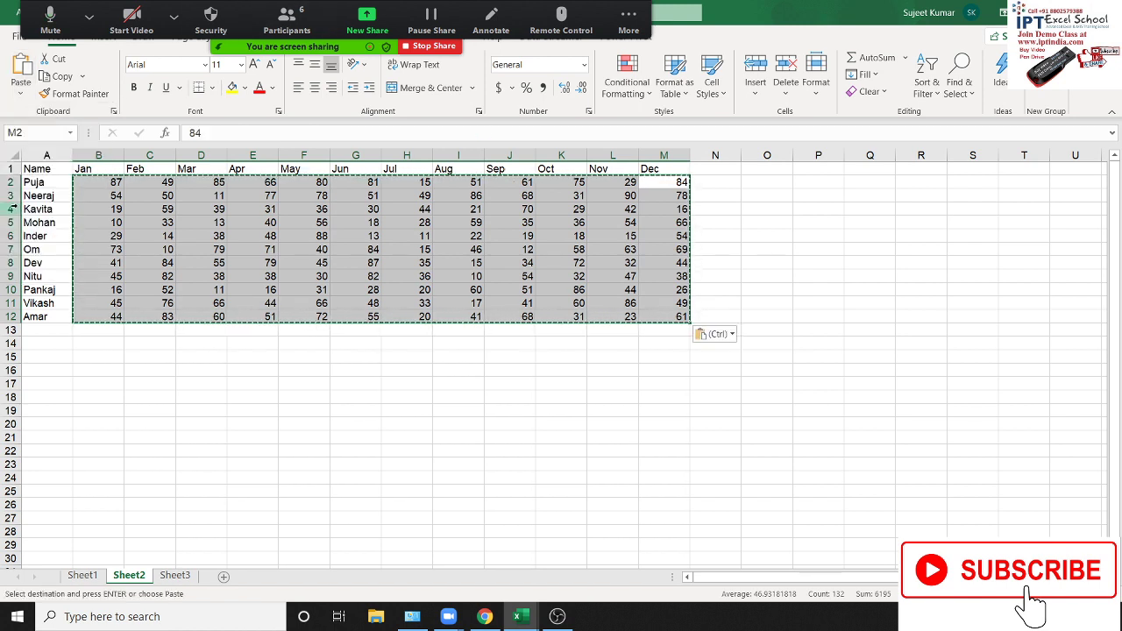
key("Escape")
left_click(148, 235)
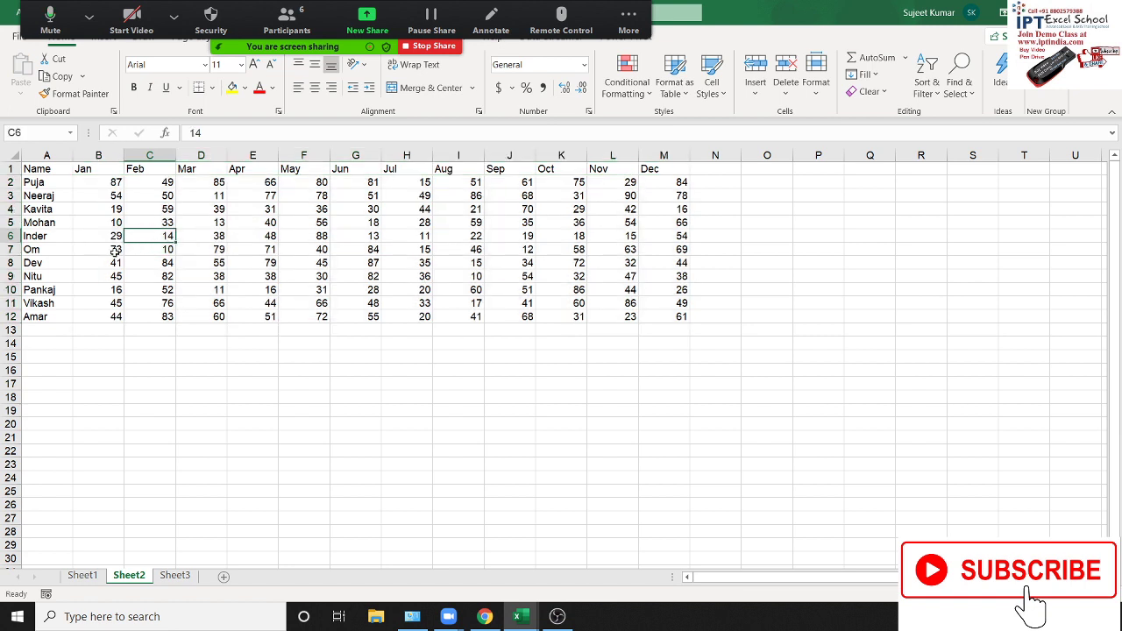
left_click_drag(43, 167, 98, 181)
left_click_drag(195, 195, 636, 313)
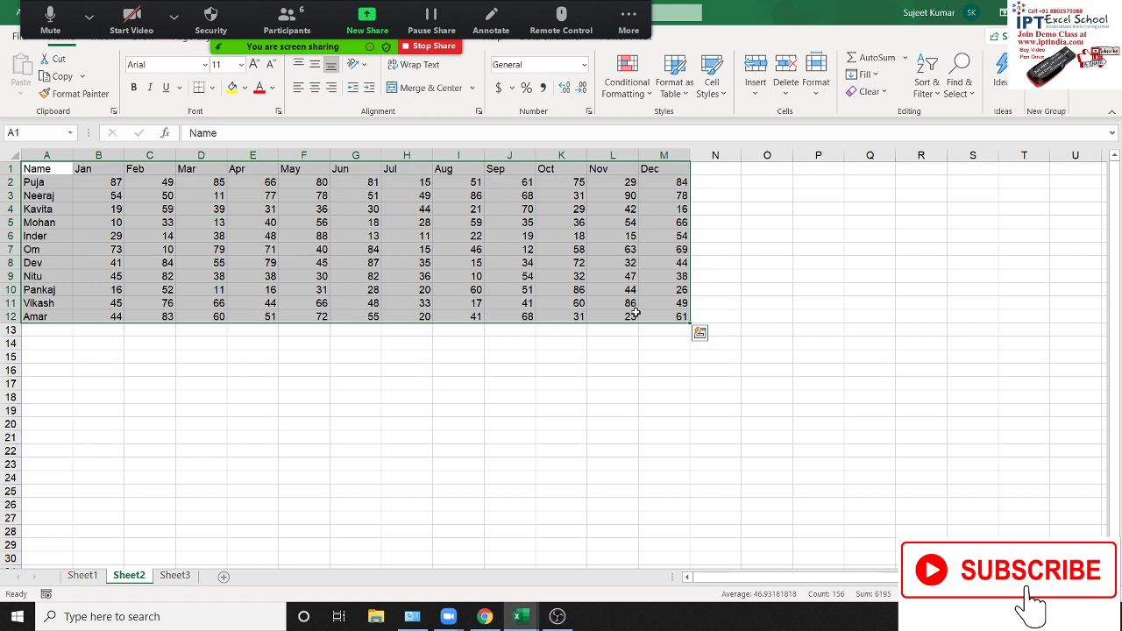
- Type a Name label in A17 and a Q heading in B16
left_click(63, 381)
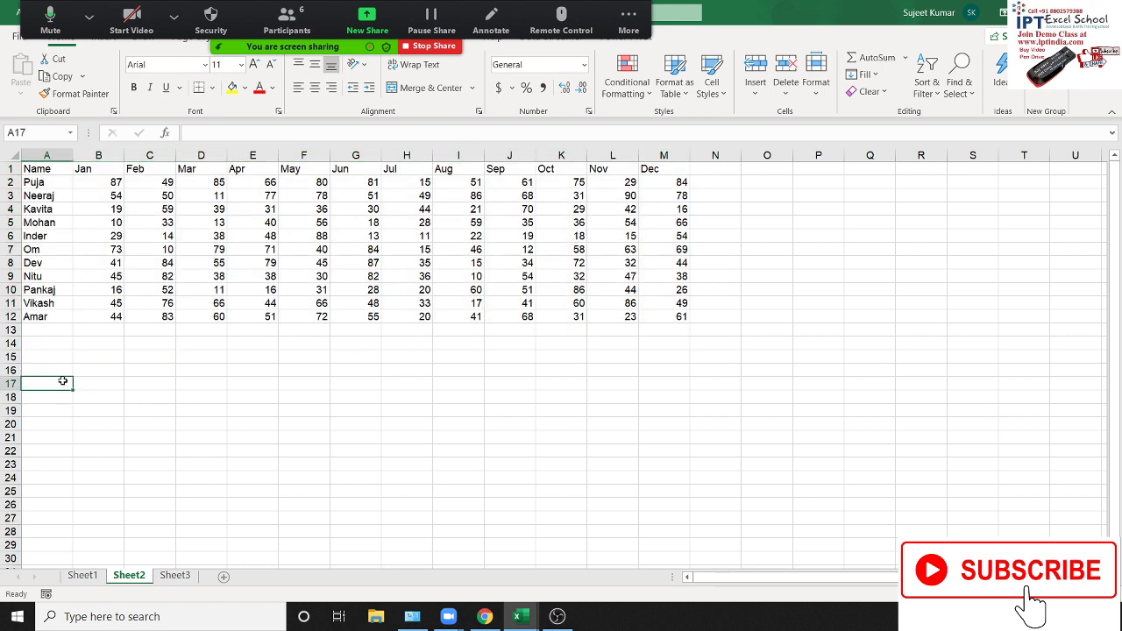
type("Name")
key("Return")
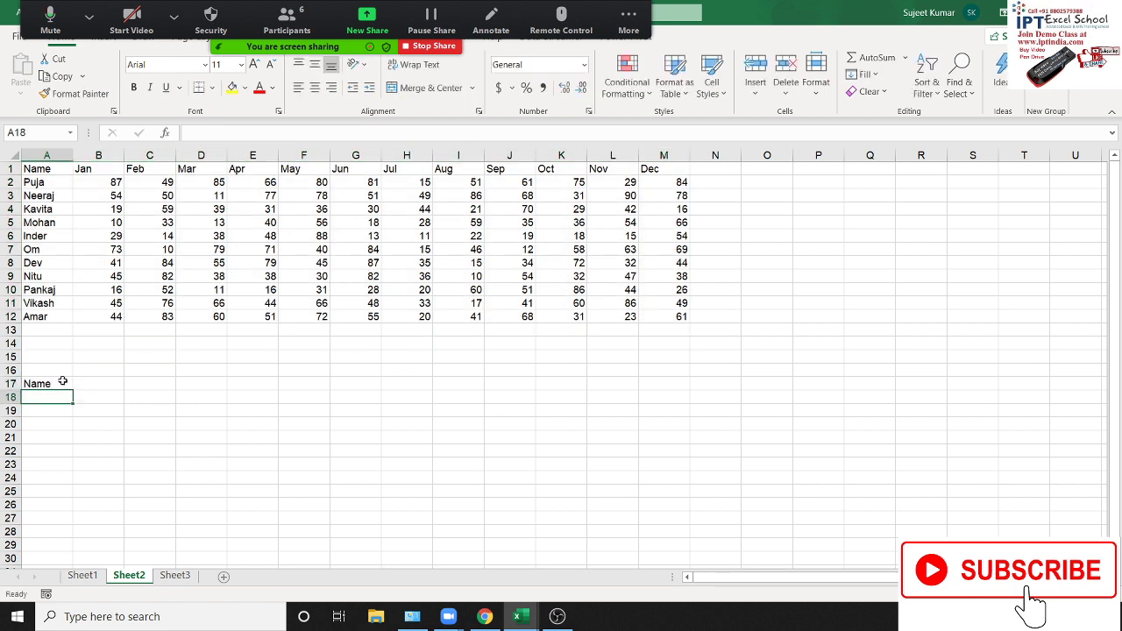
key("Up")
key("Right")
key("Up")
type("Q")
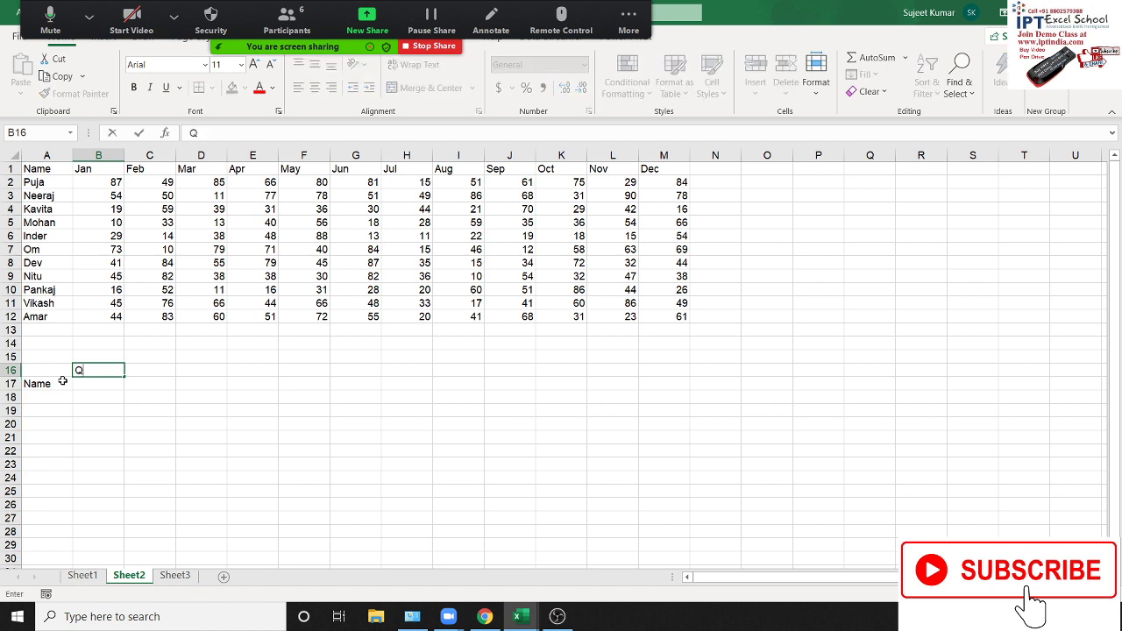
key("Return")
- Enter the first person's name in A18 and quarter 1 in B17
key("Down")
key("Left")
type("Pu")
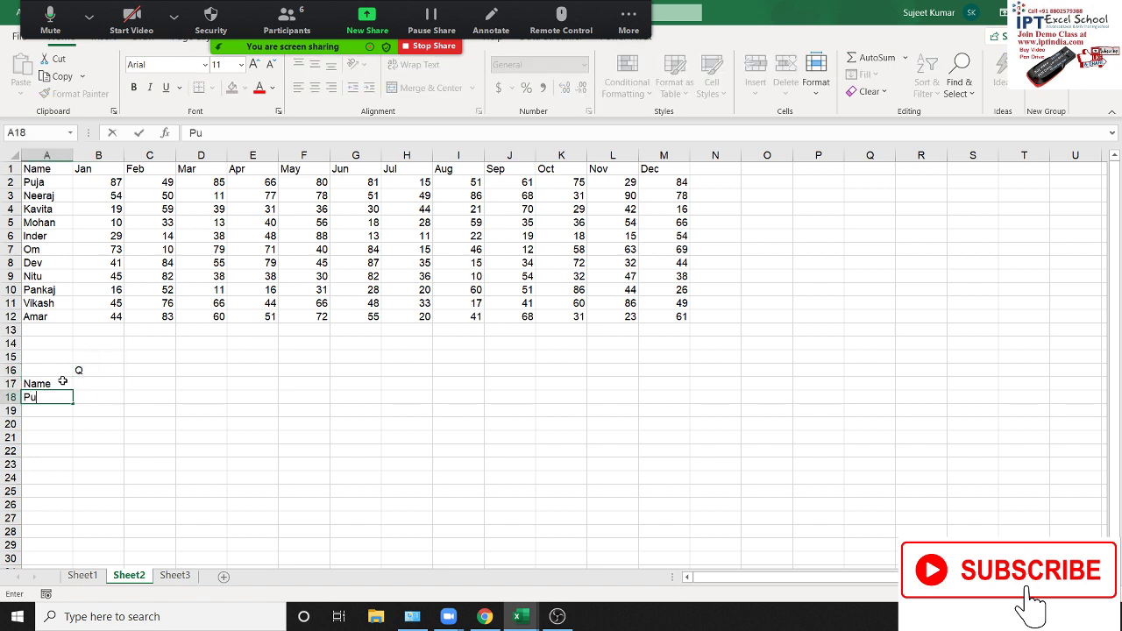
type("ja")
key("Right")
key("Up")
type("1")
key("Return")
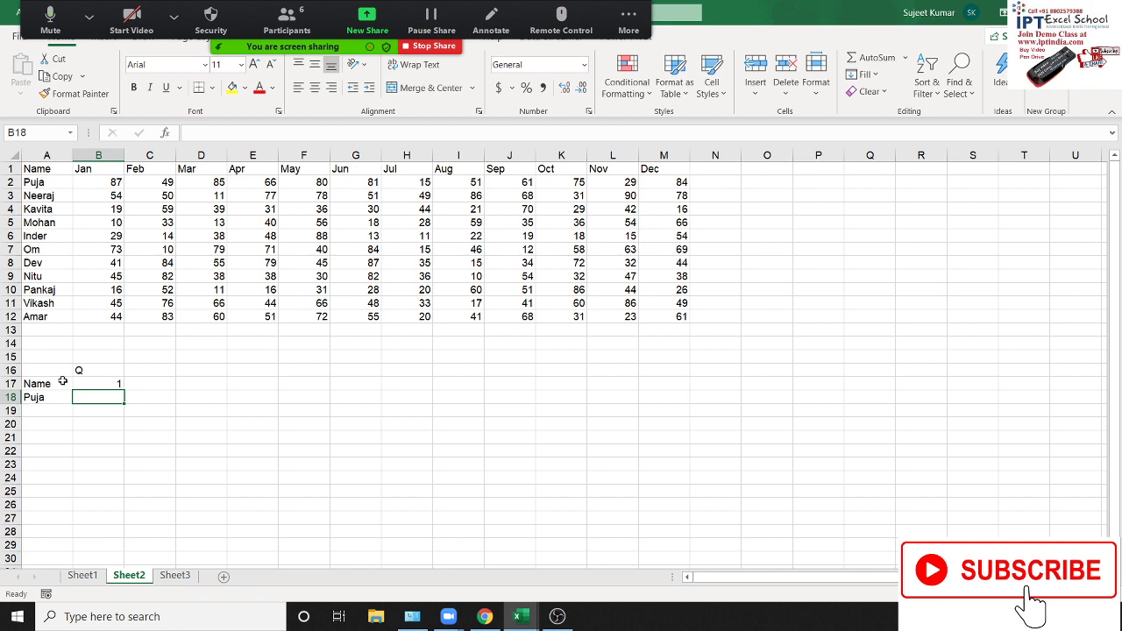
- Check the Jan–Mar sum, type 221 in B18 and change the quarter to 2
left_click_drag(99, 184, 218, 177)
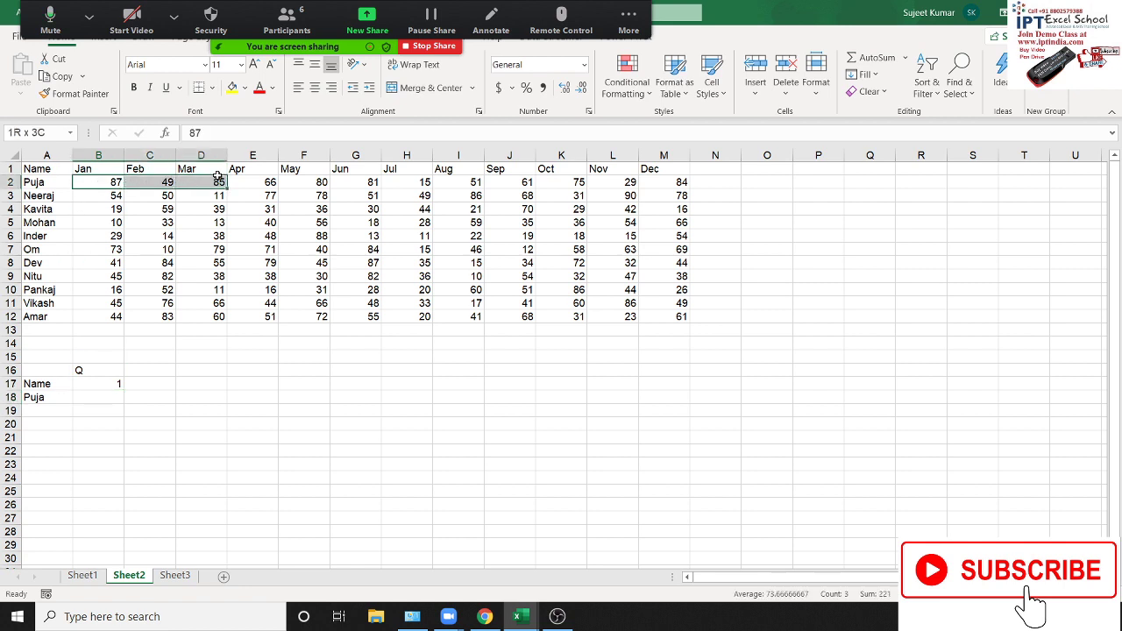
left_click(98, 396)
type("221")
key("Return")
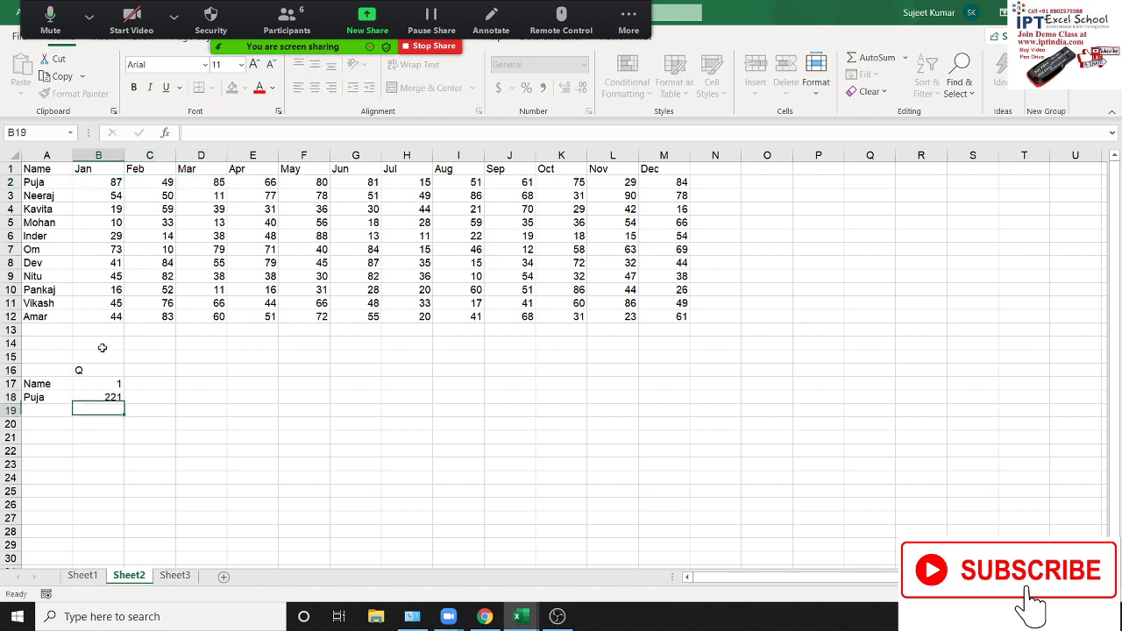
key("Up")
key("Up")
type("2")
key("Return")
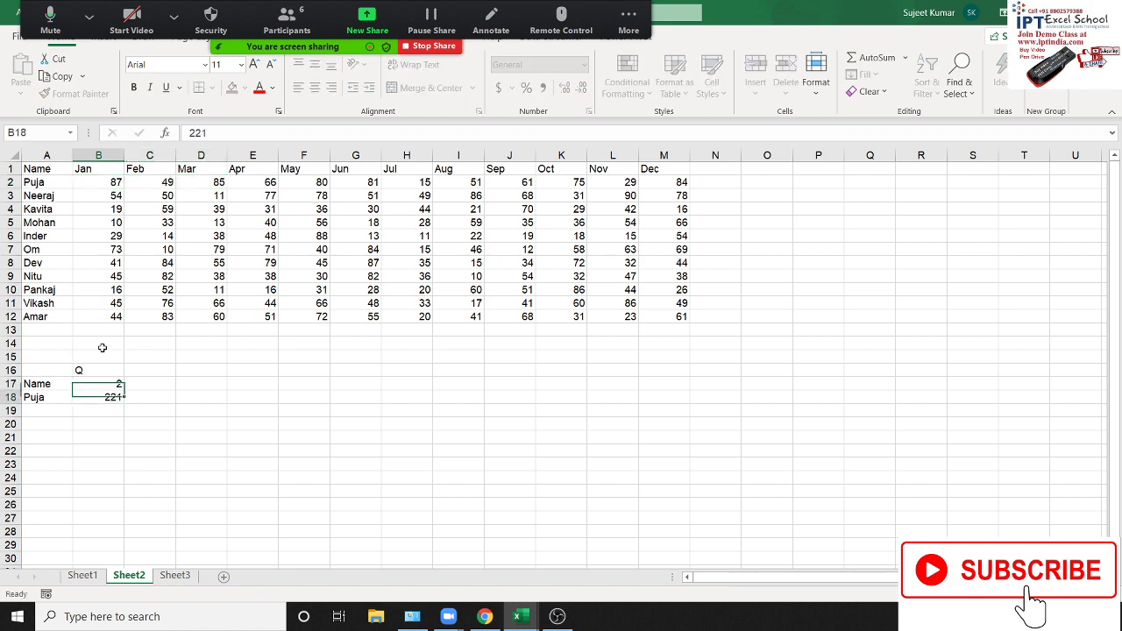
- Check the Apr–Jun sum, clear B18 and start a MATCH formula there
left_click_drag(252, 178, 344, 184)
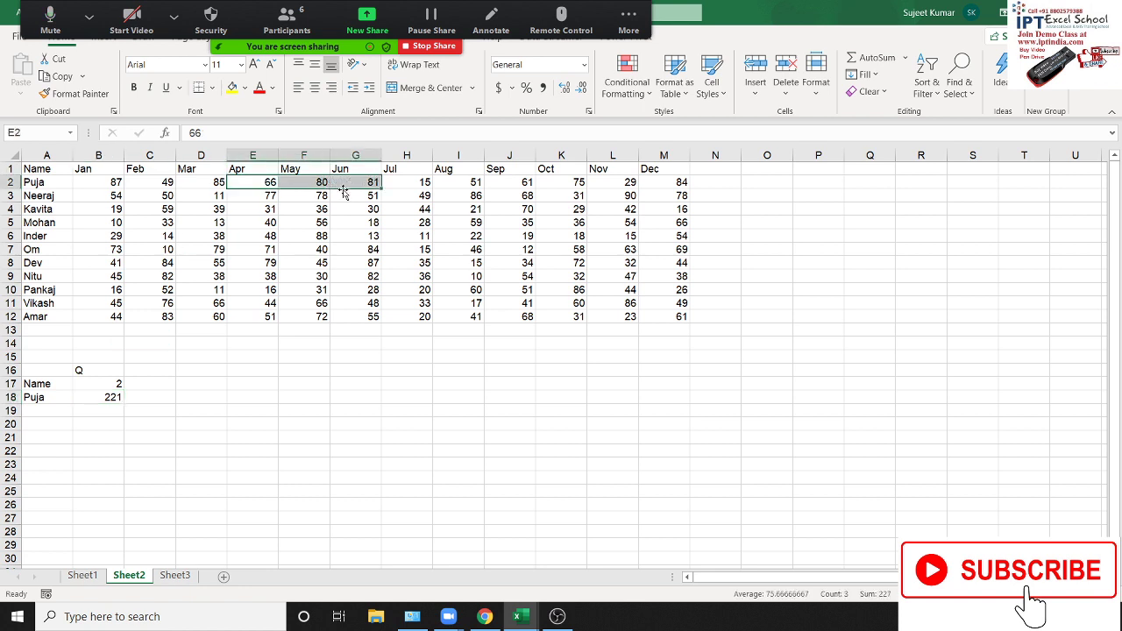
left_click(85, 401)
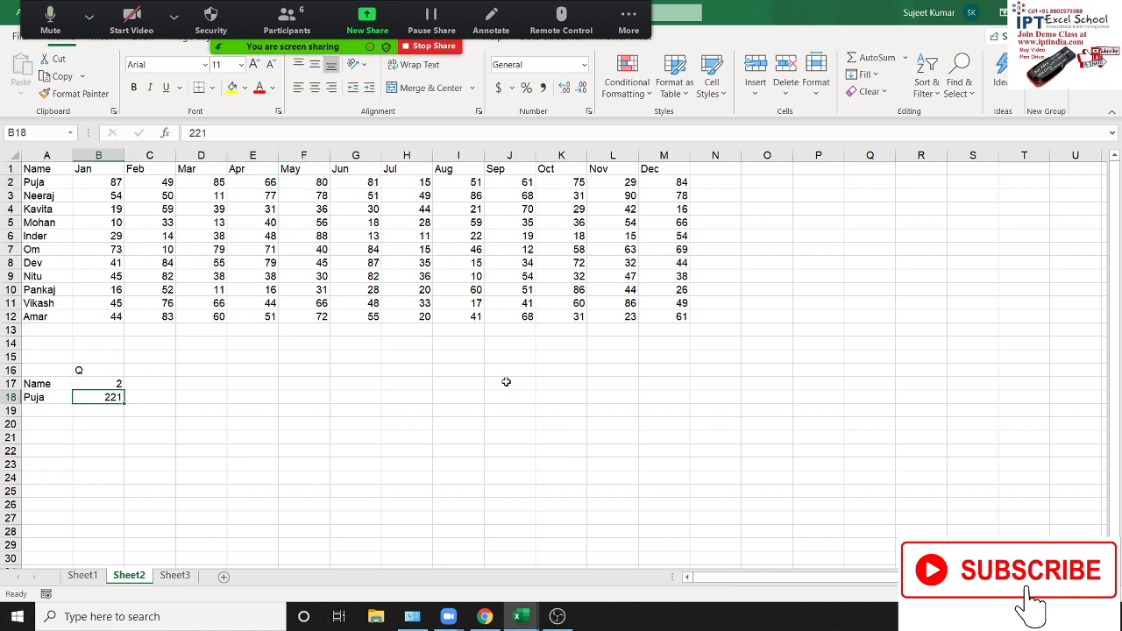
key("Down")
key("Up")
key("Up")
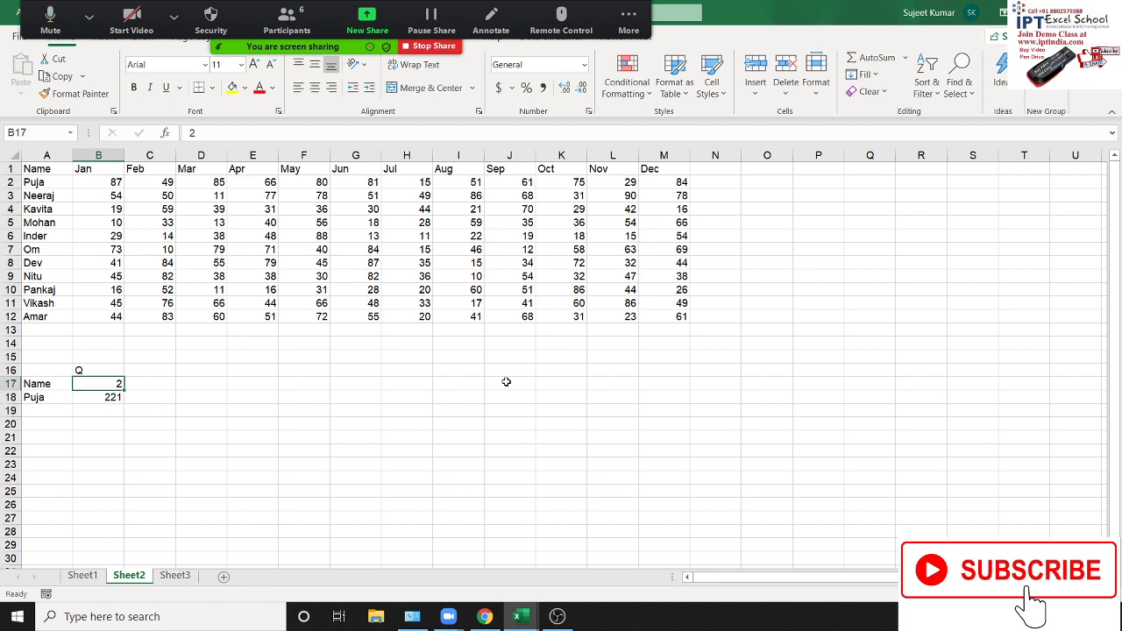
key("Down")
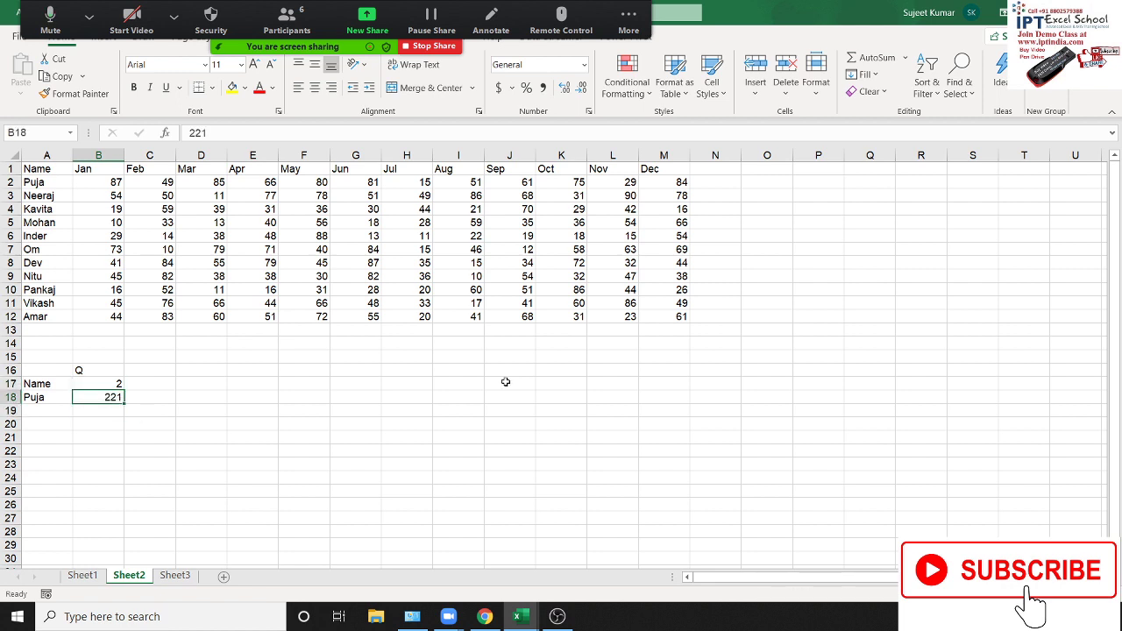
key("Delete")
type("=")
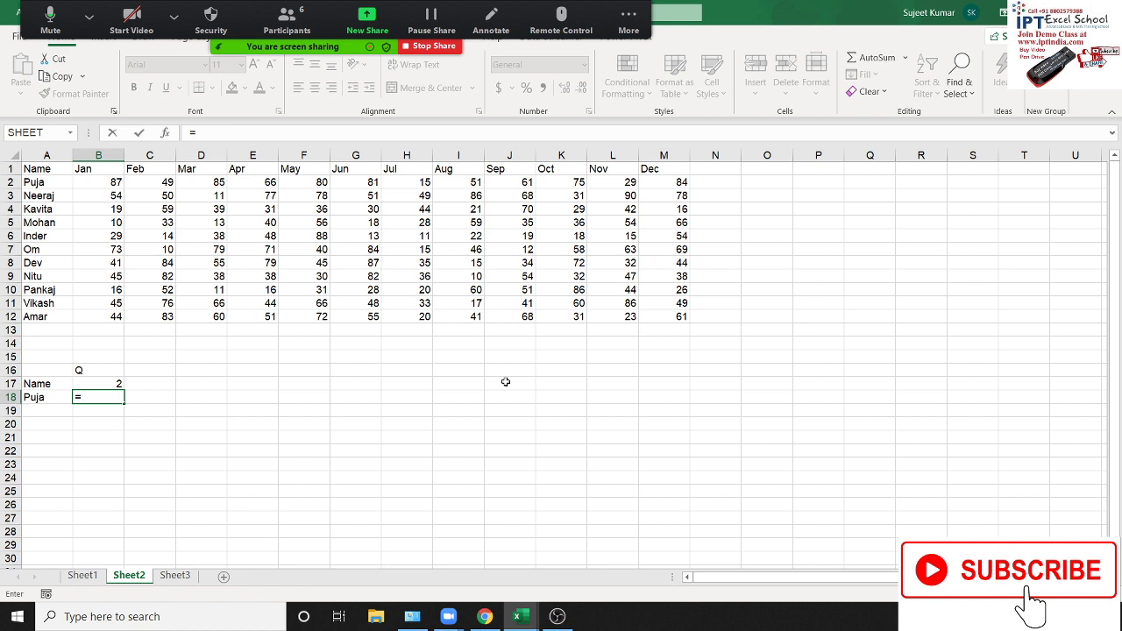
type("ma")
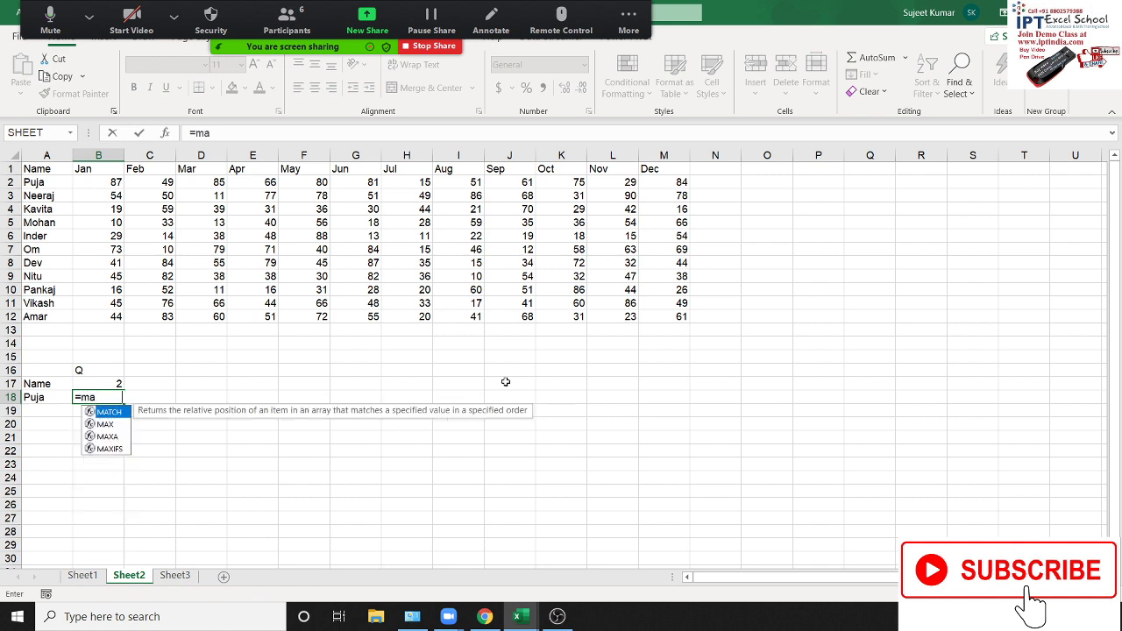
- Complete =MATCH(A18,A1:A12,0) in B18 so it returns 2, then check A2
key("Tab")
key("Left")
type(",")
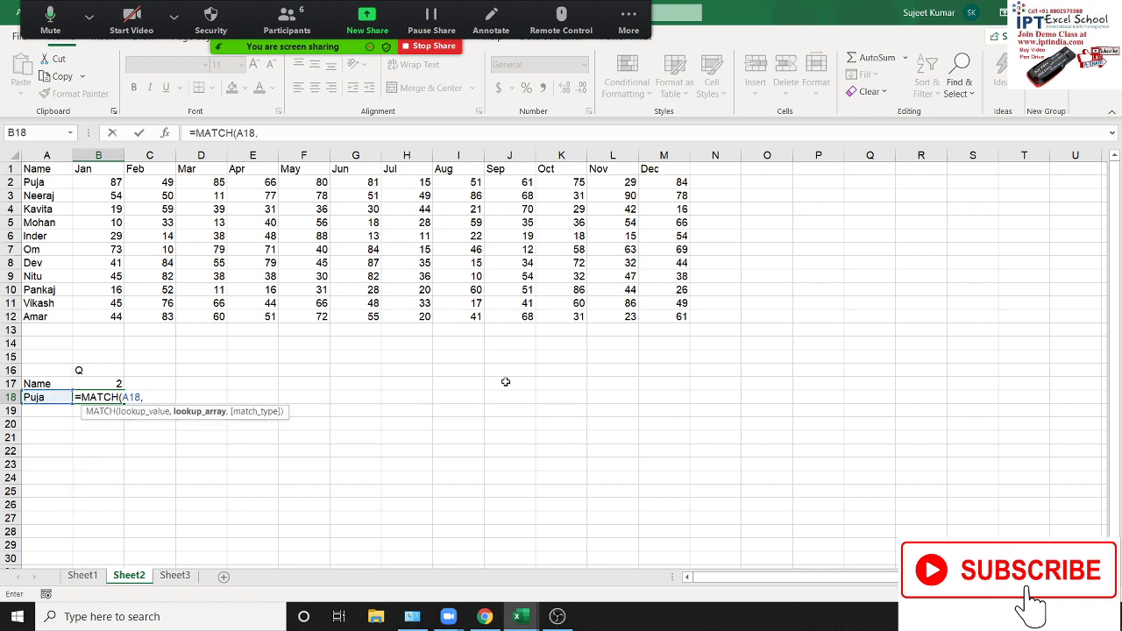
left_click_drag(48, 329, 39, 236)
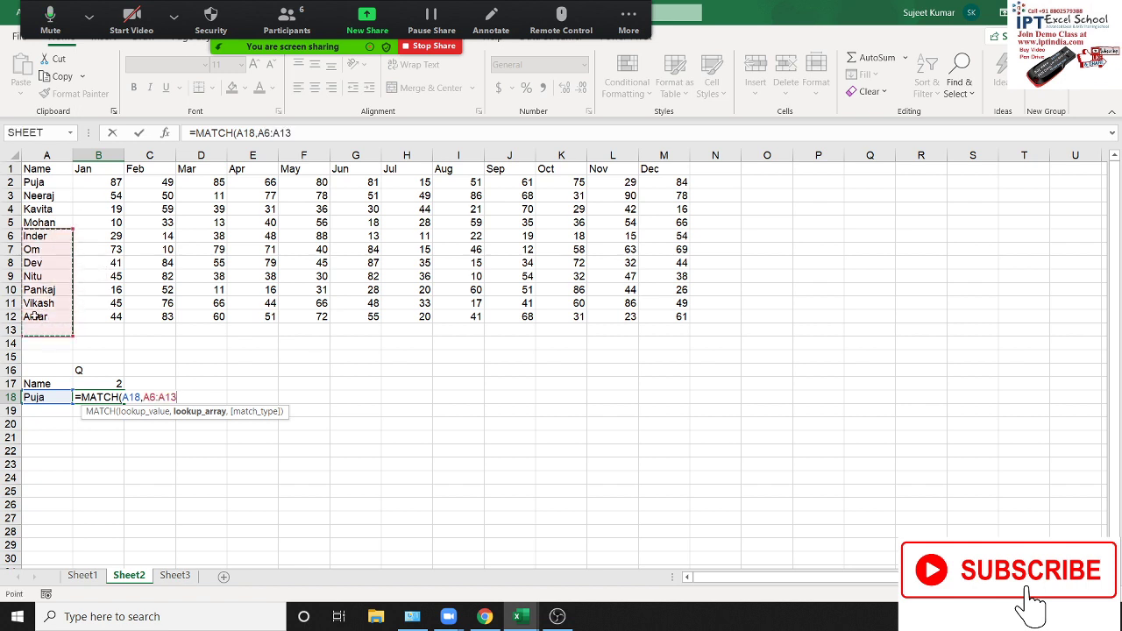
left_click_drag(32, 318, 38, 163)
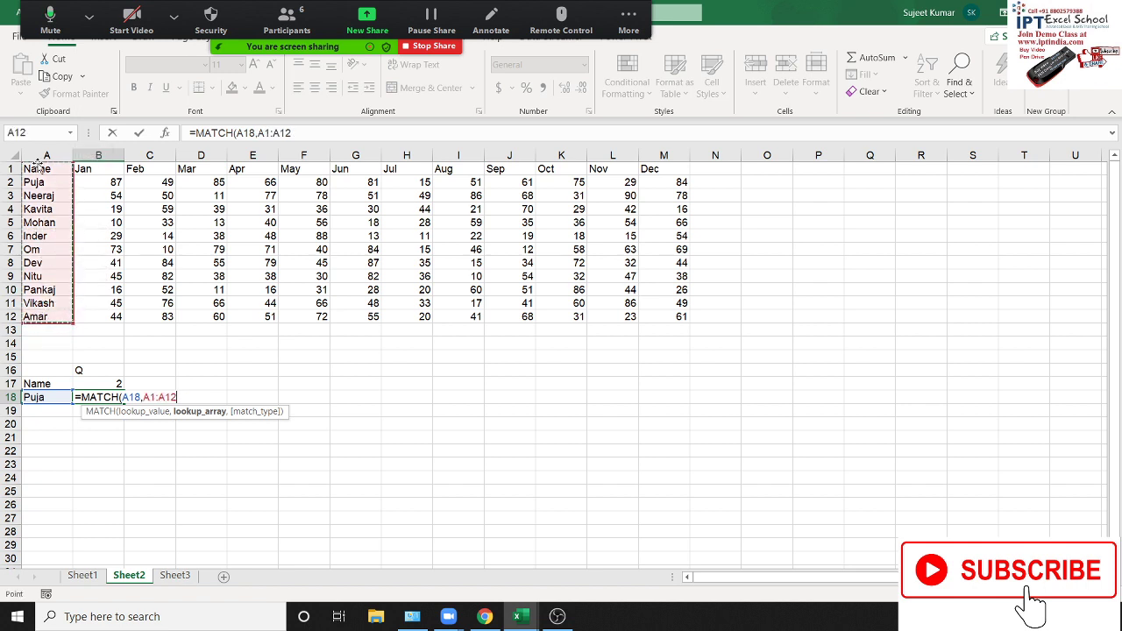
type(",0")
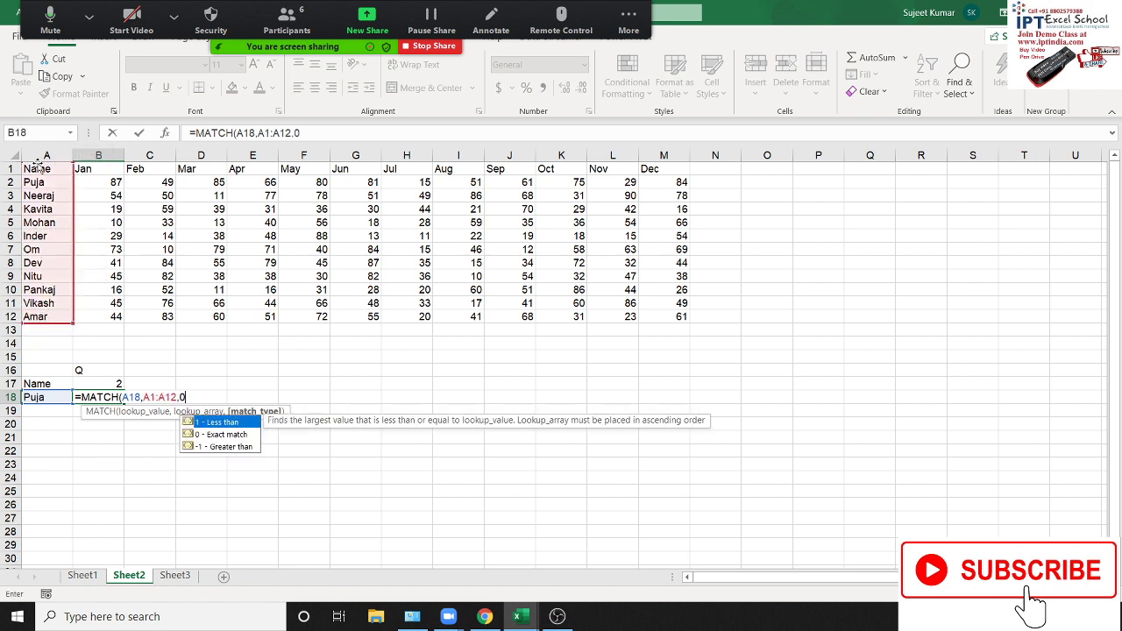
type(")")
key("ctrl+Return")
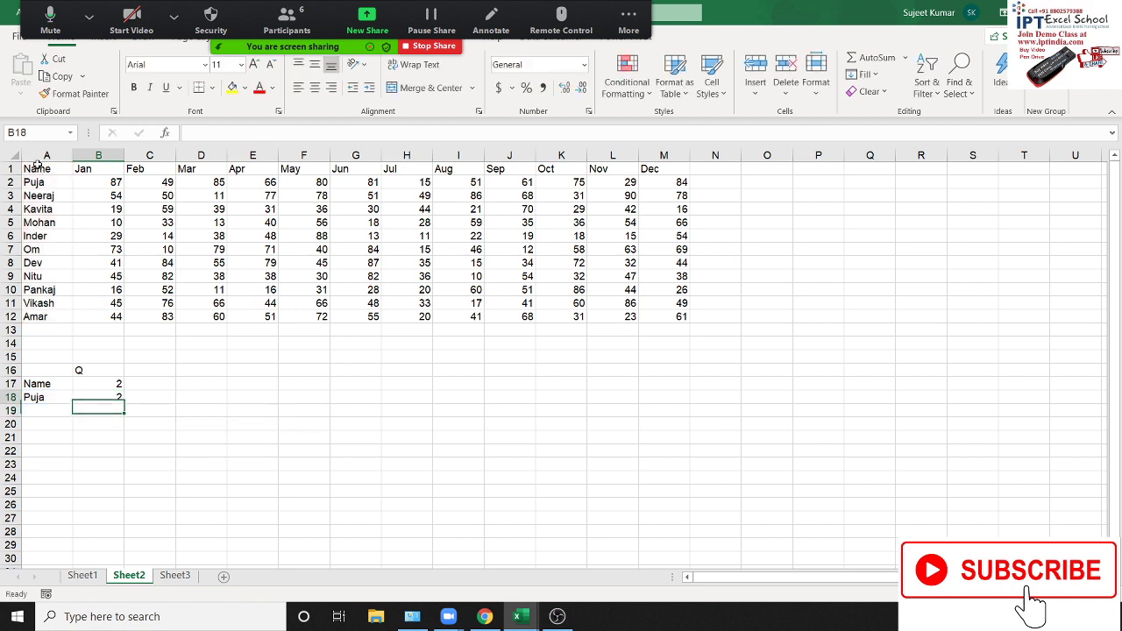
left_click(51, 174)
left_click(51, 184)
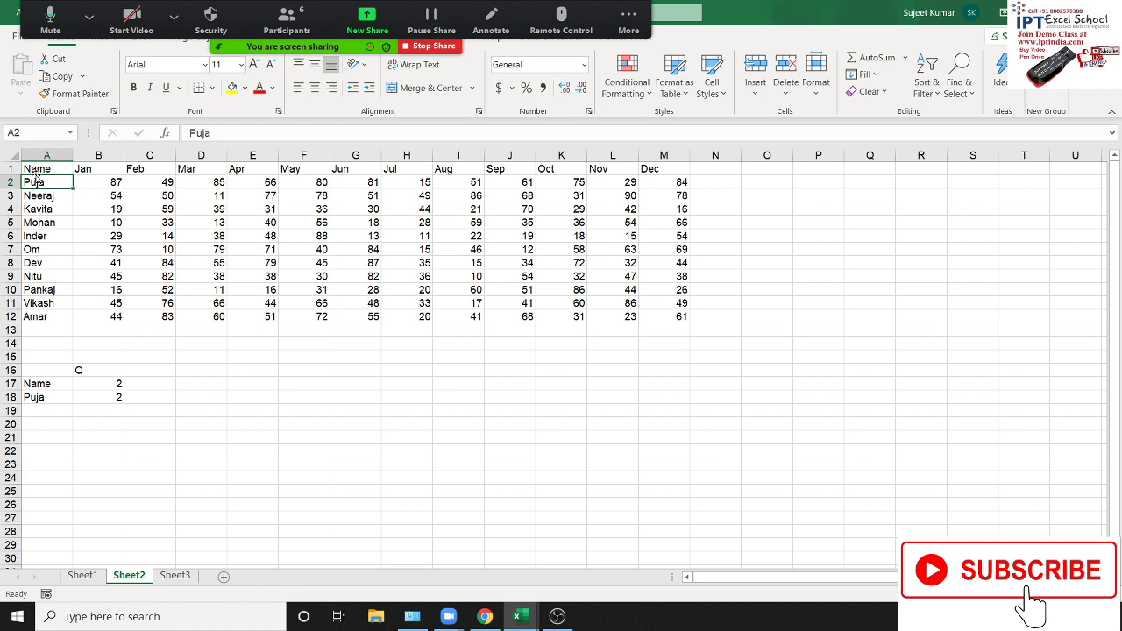
left_click(158, 381)
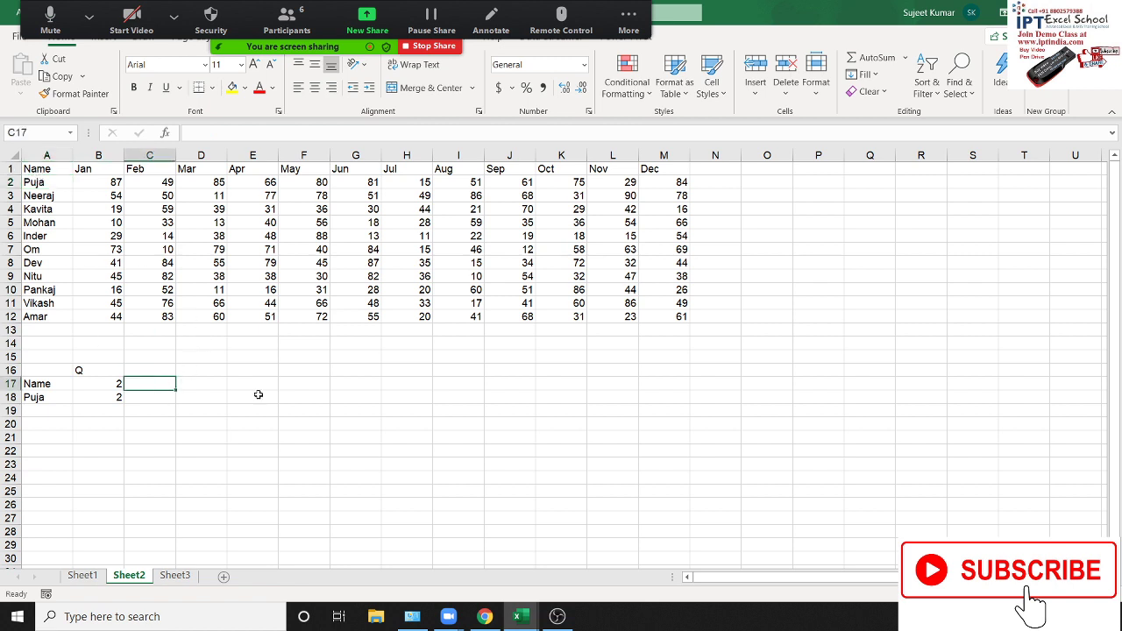
left_click(114, 379)
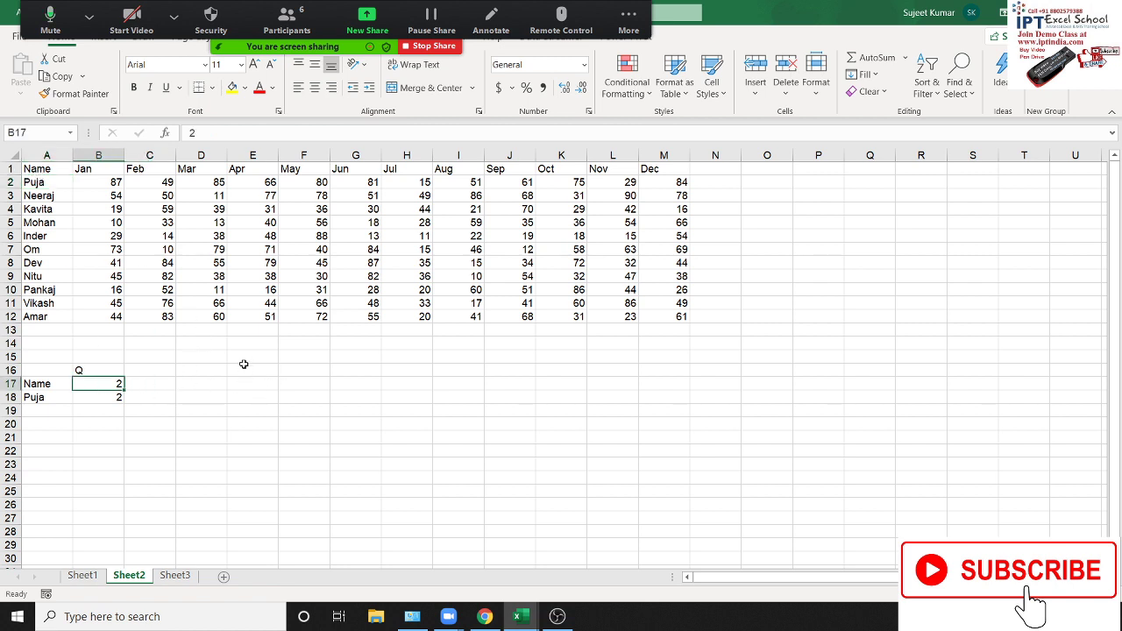
type("1")
key("Return")
key("Up")
key("Right")
type("JAN")
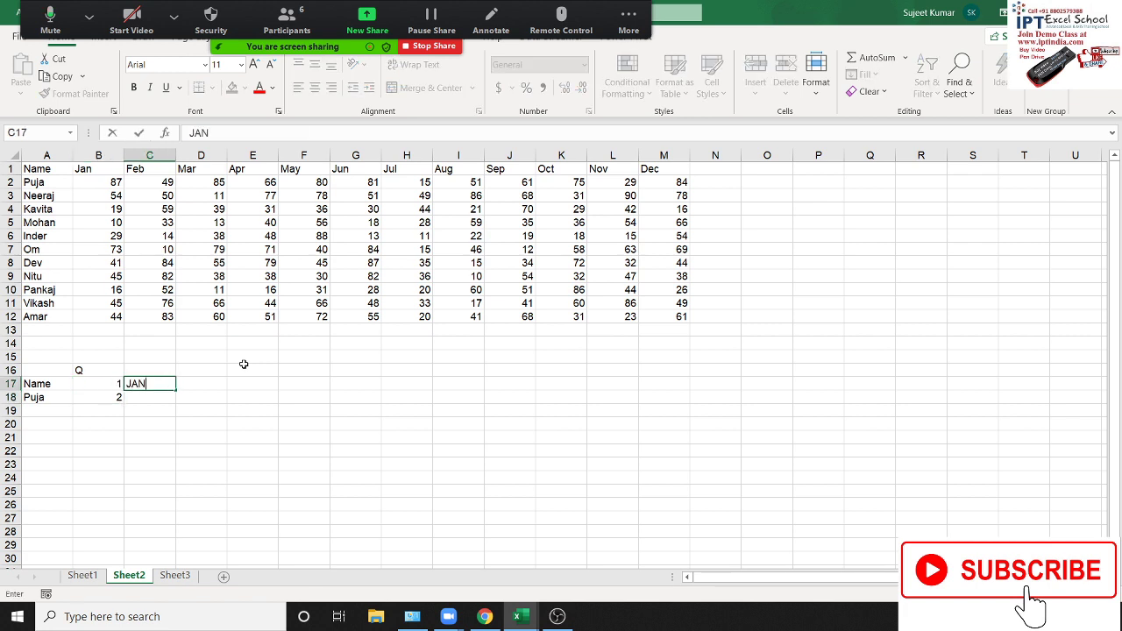
key("Left")
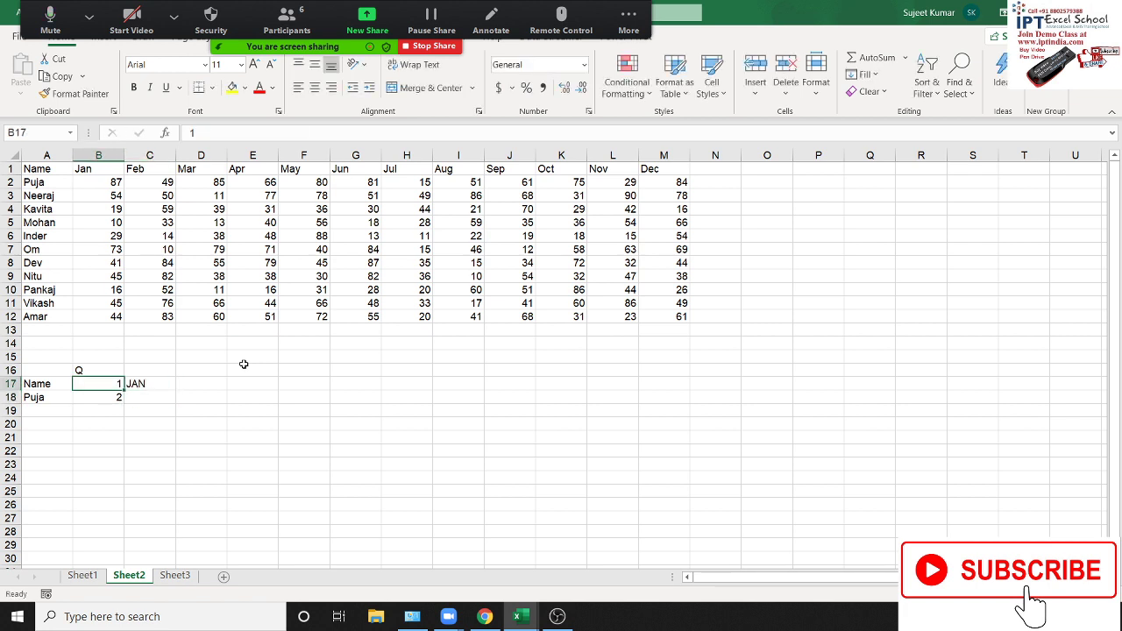
type("2")
key("Right")
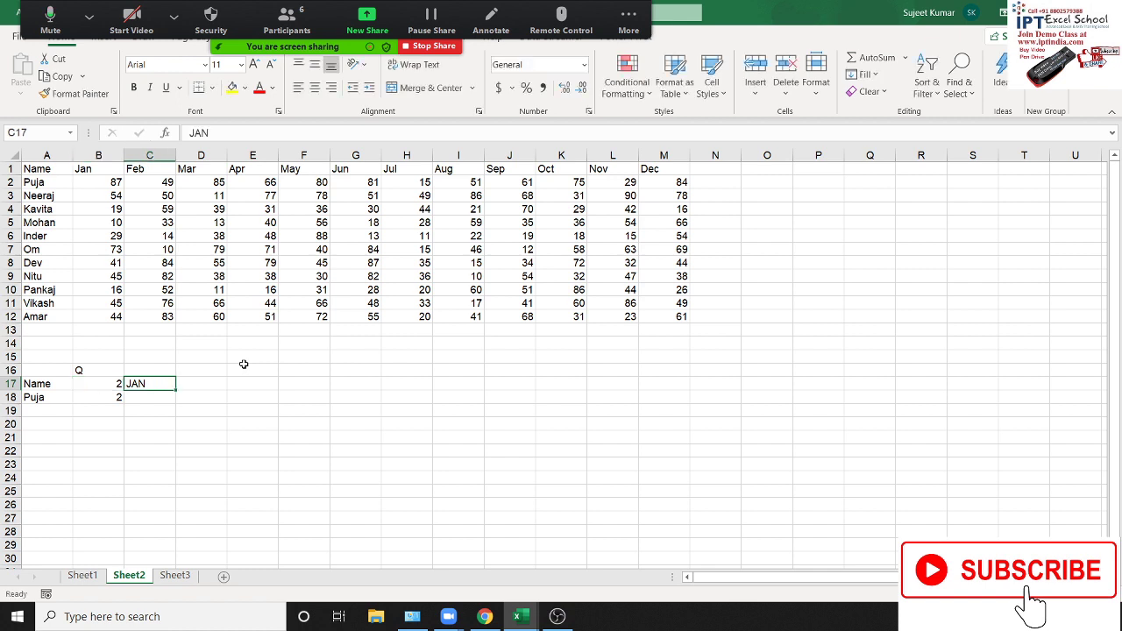
type("S")
key("BackSpace")
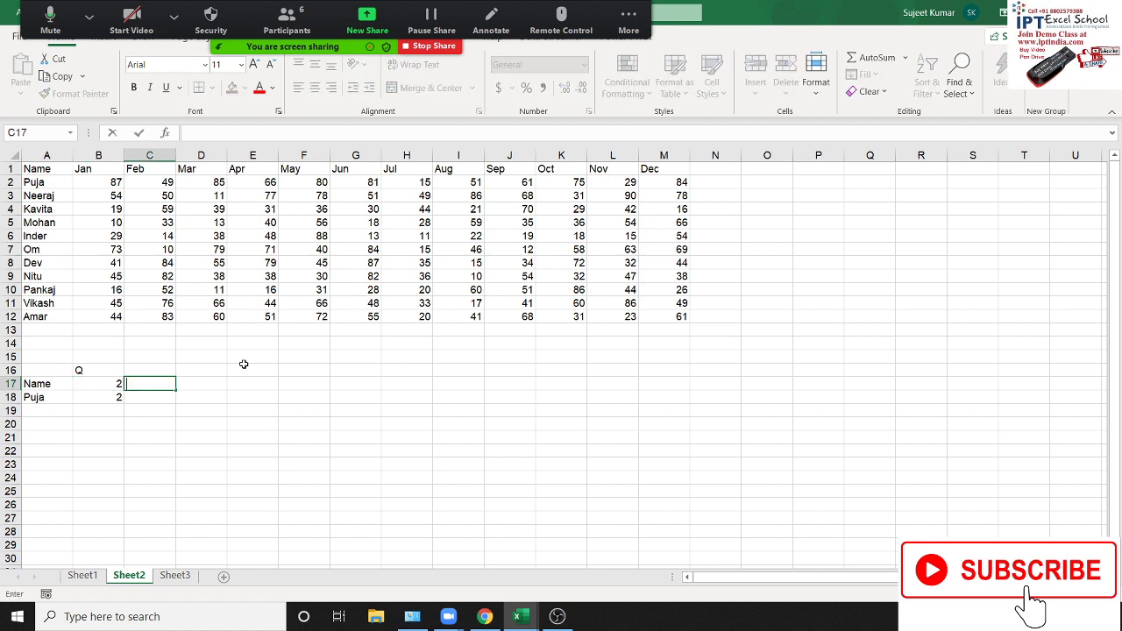
type("Apr")
key("Return")
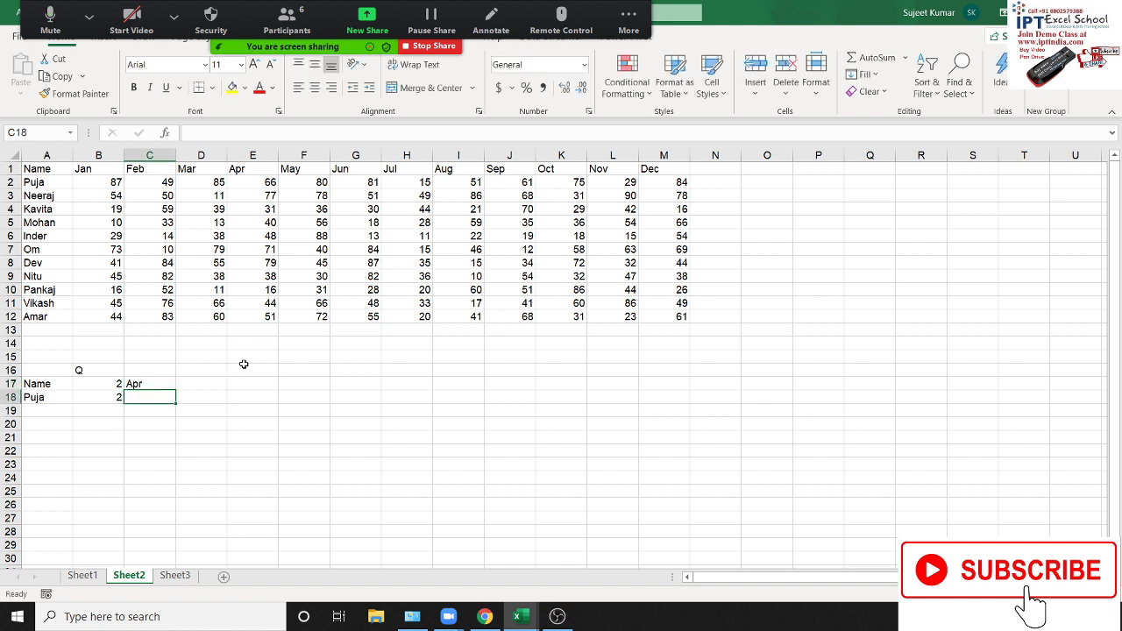
key("Up")
key("Delete")
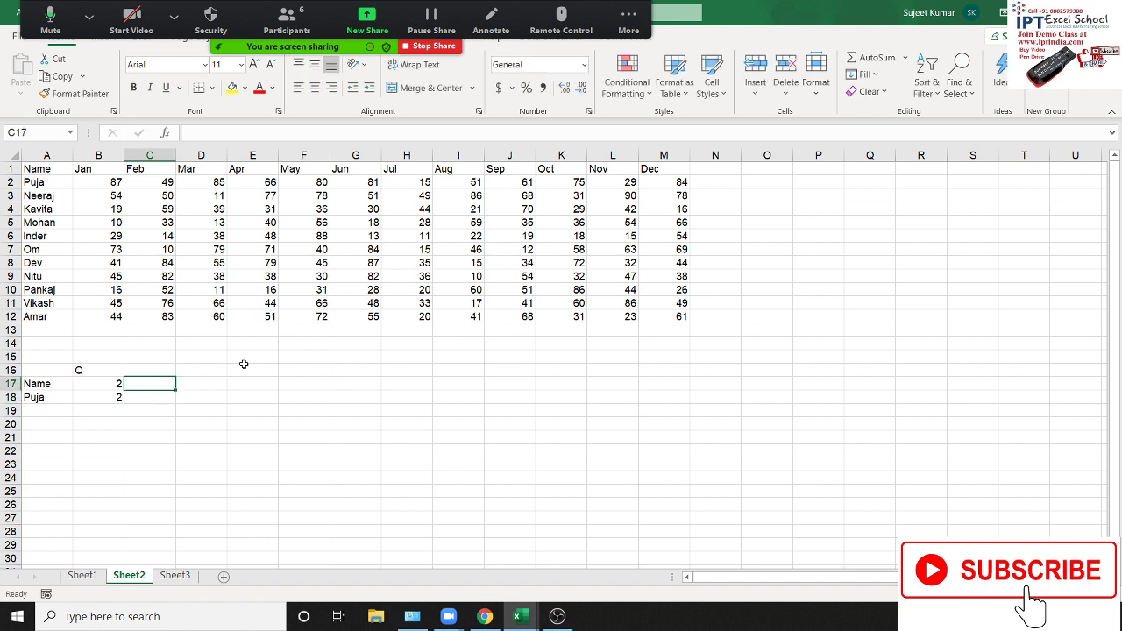
type("=IF(")
key("Left")
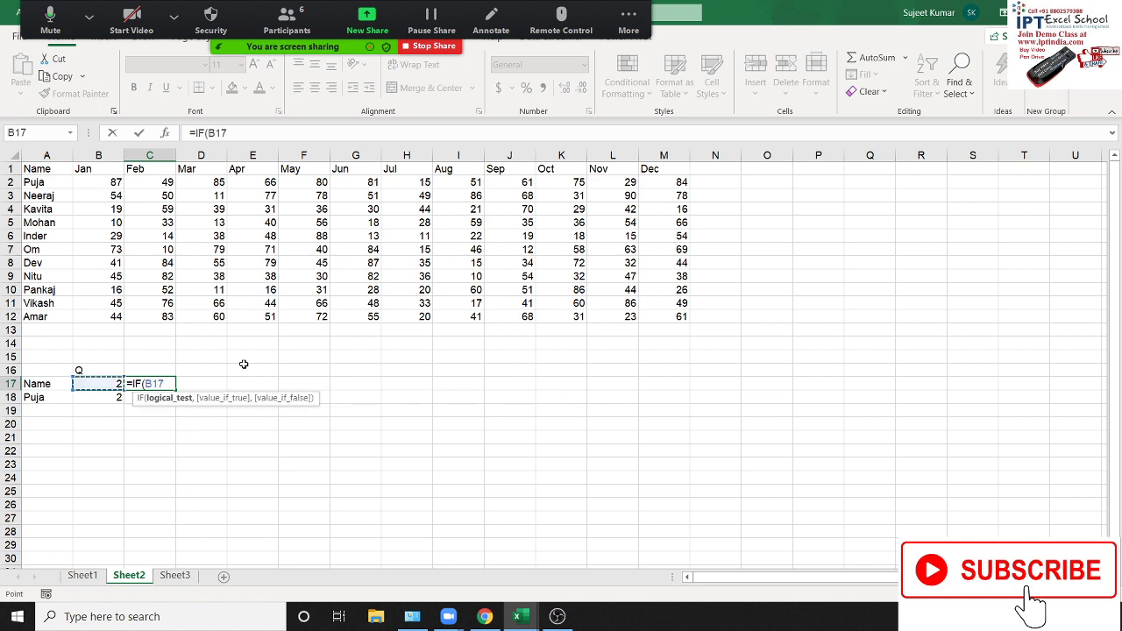
type("=1")
type(",")
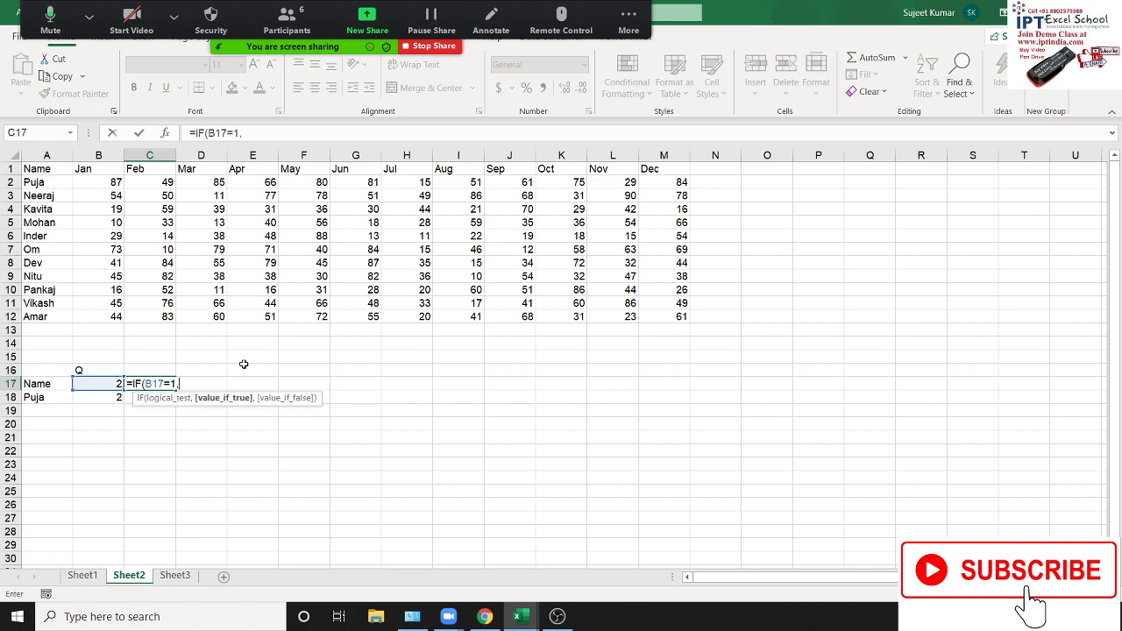
type("\"JAN\"")
type(",IF(")
key("Left")
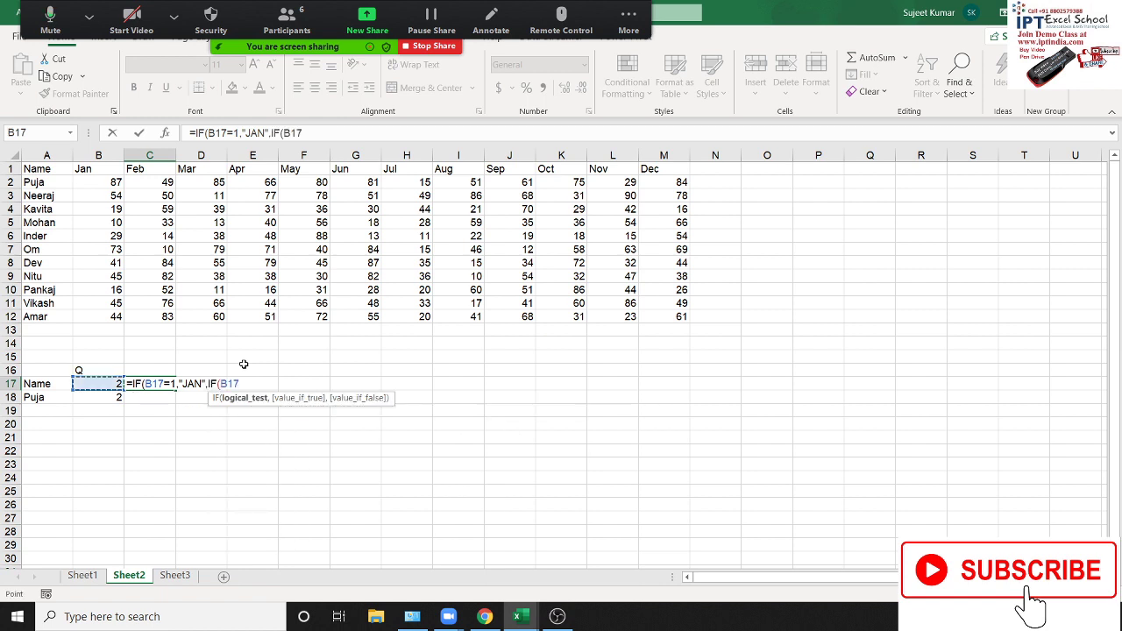
type("=\"FE")
key("BackSpace")
key("BackSpace")
type("2")
type(",")
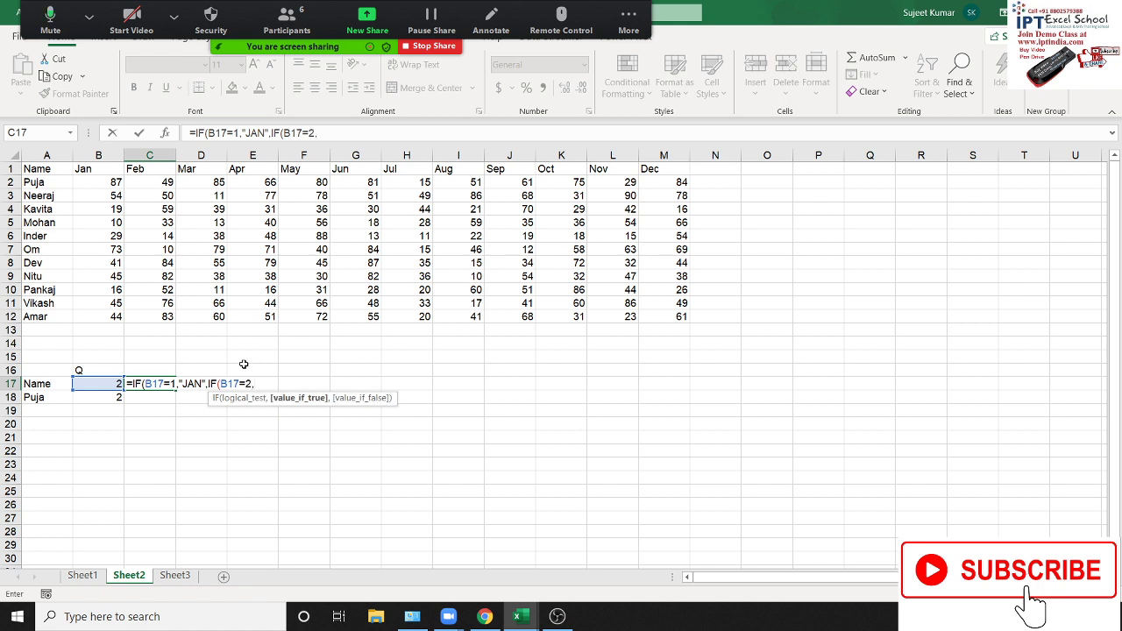
type("\"Ape")
key("BackSpace")
type("r")
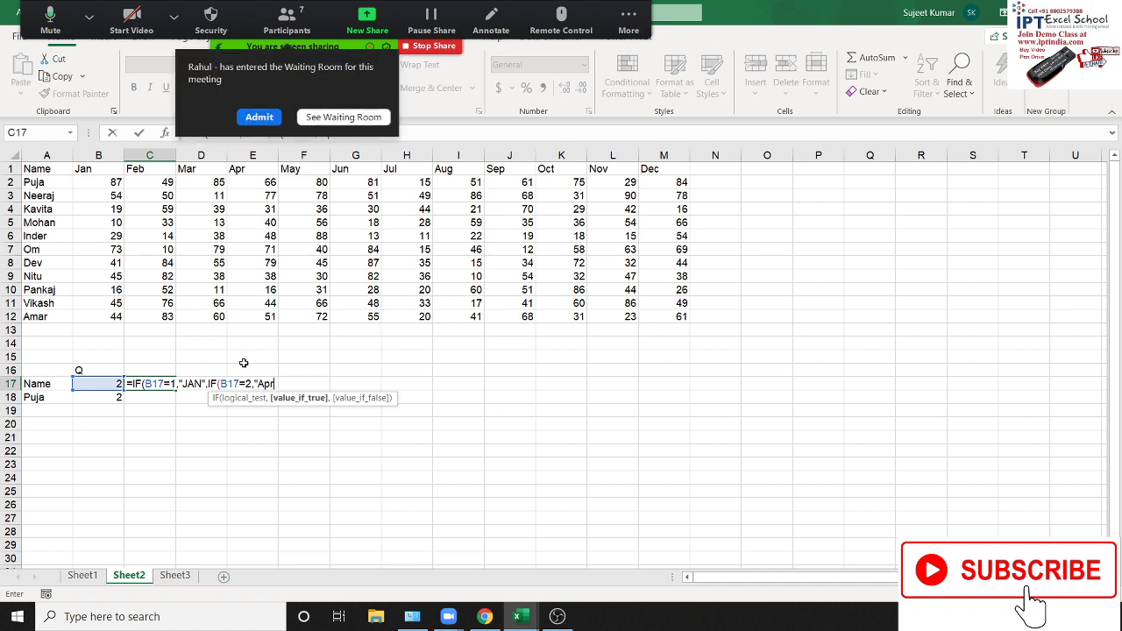
left_click(266, 121)
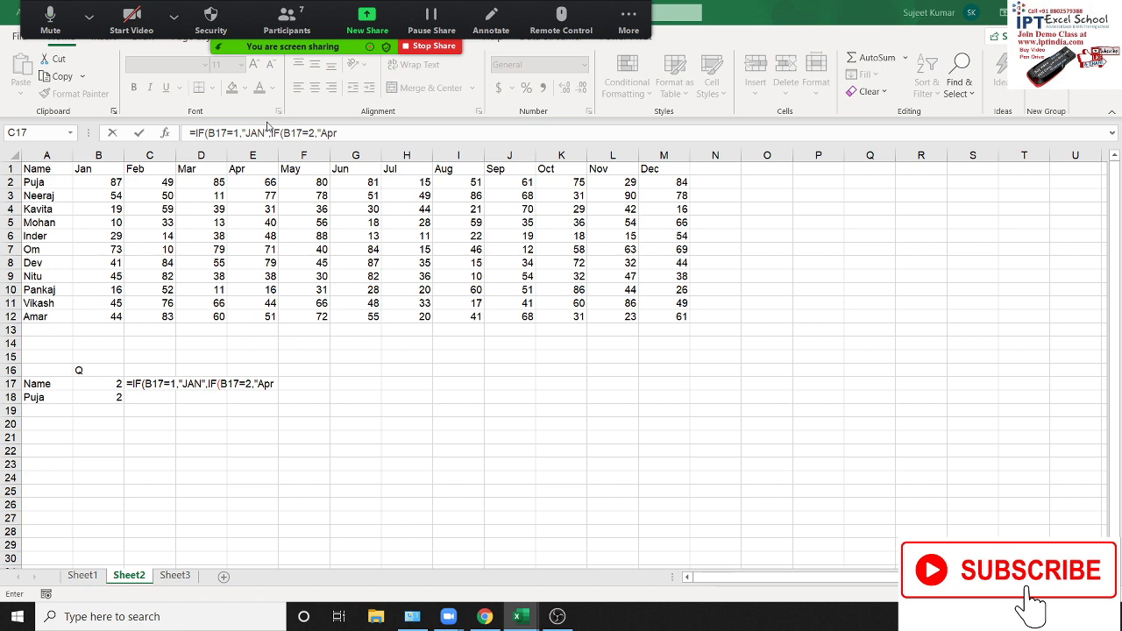
- Replace the unfinished IF in C17 with =CHOOSE(B17,"JAN","Apr","Jul","Oct")
key("Escape")
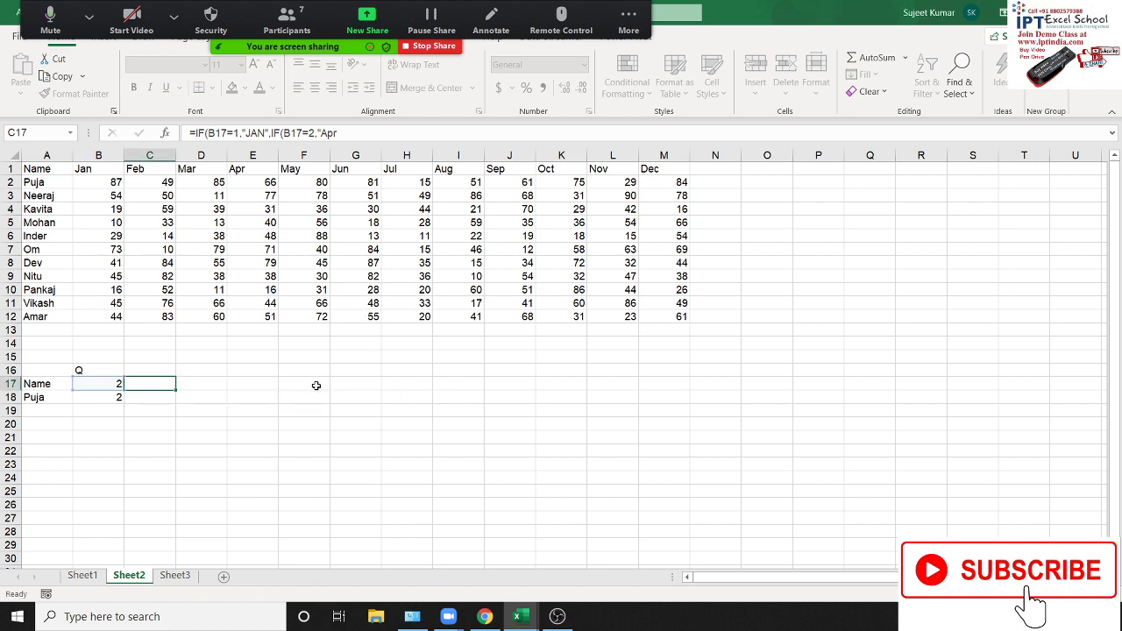
type("=ch")
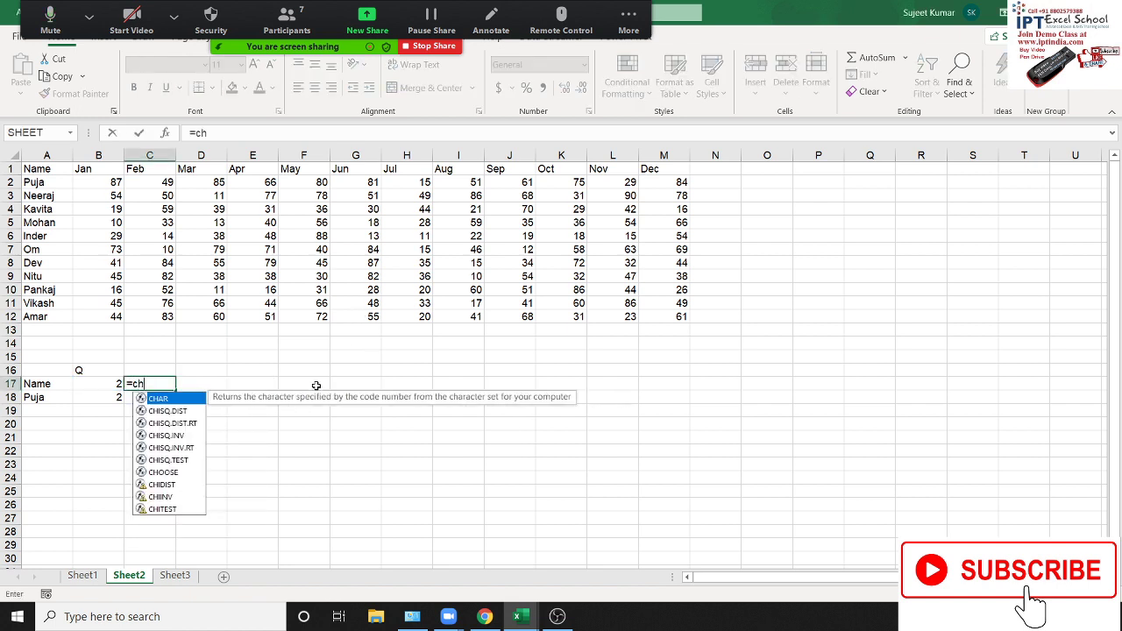
type("oo")
key("Tab")
key("Left")
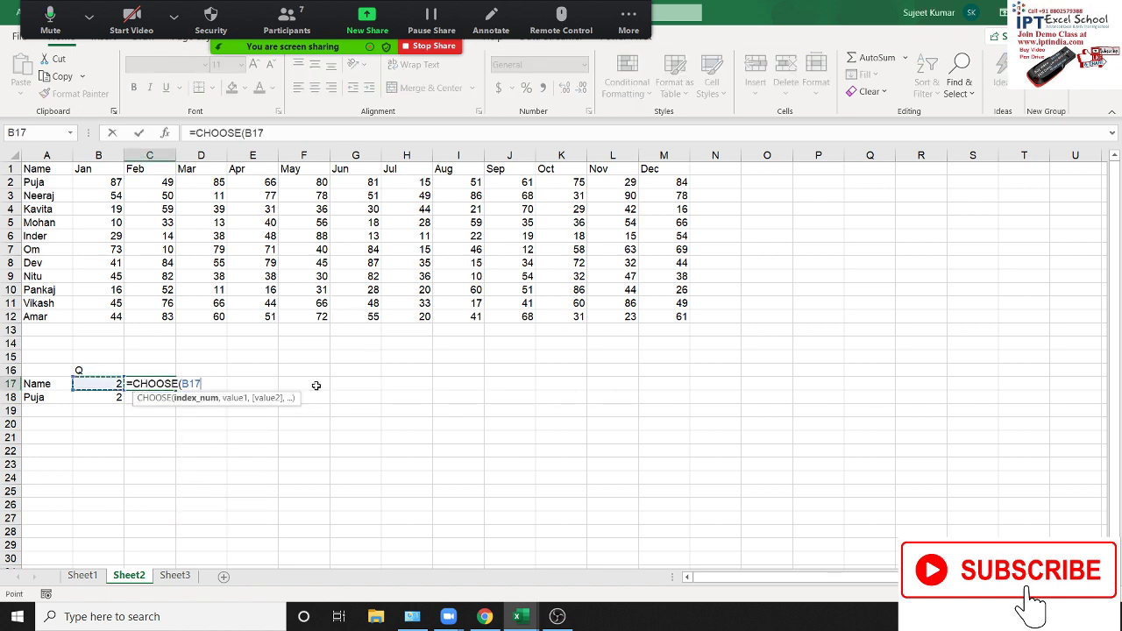
type(",")
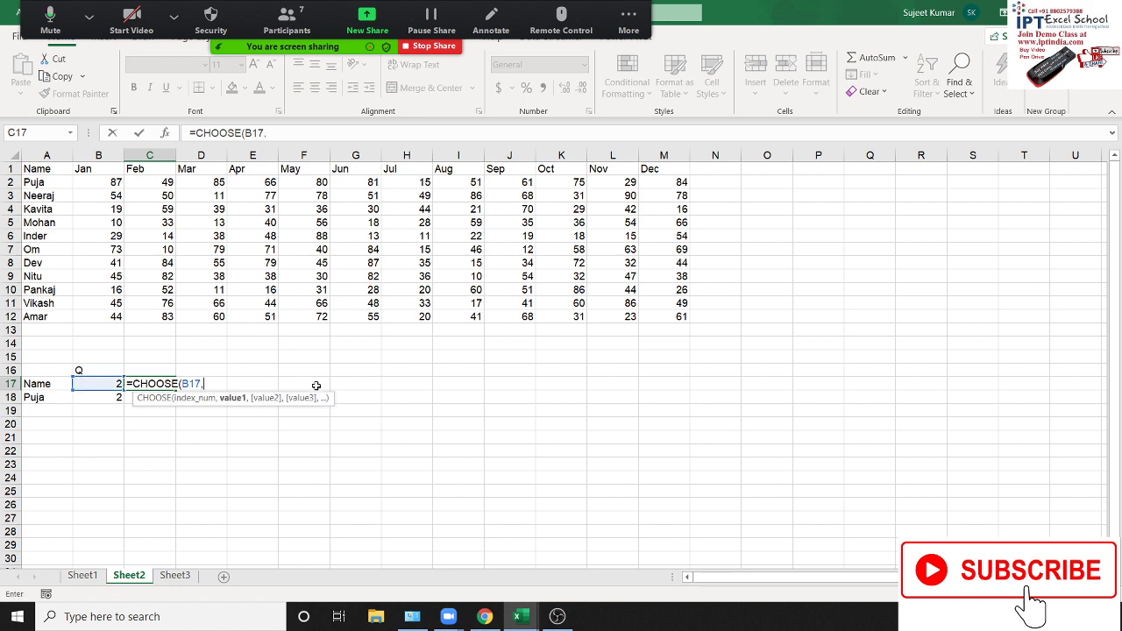
type("\"JA")
type("N\",\"")
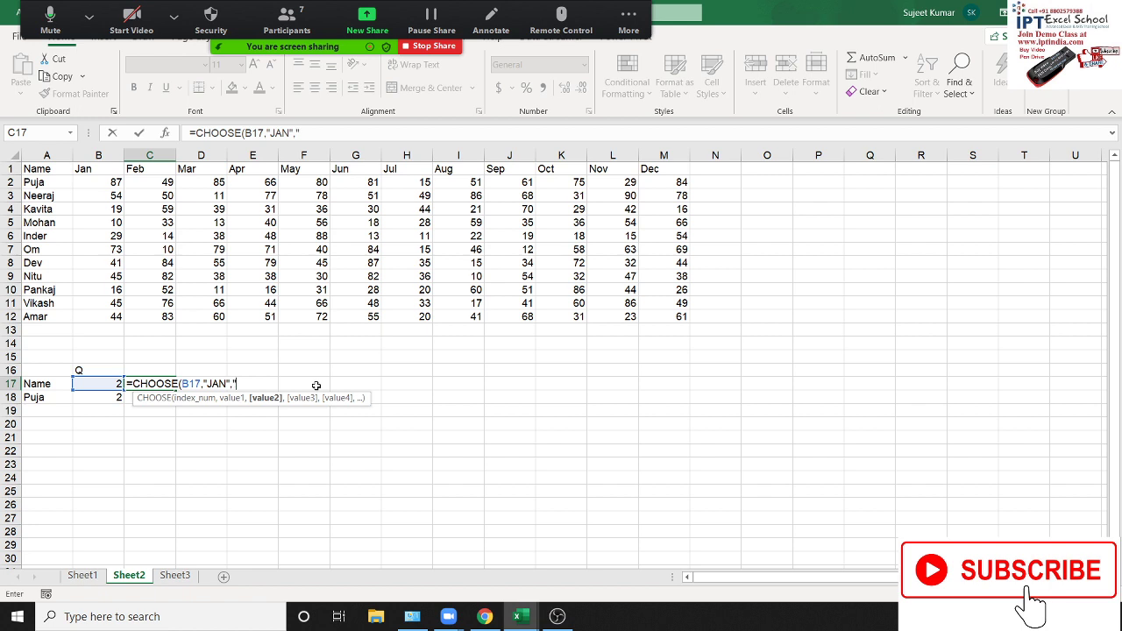
type("FEB")
type("\",\"M")
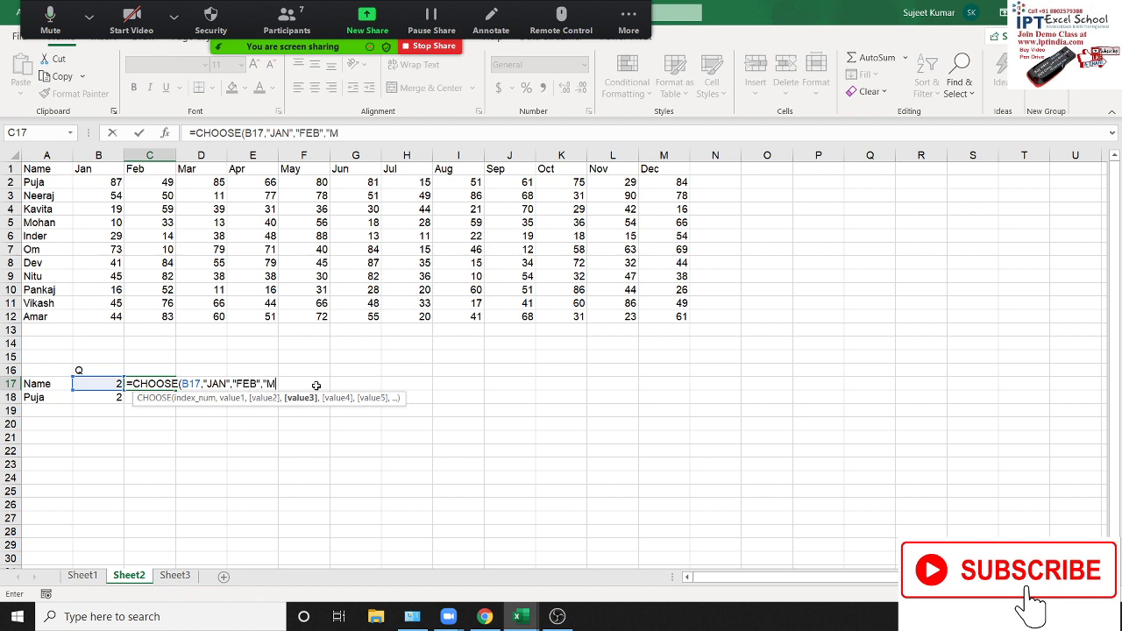
type("a")
key("BackSpace")
key("BackSpace")
key("BackSpace")
key("BackSpace")
key("BackSpace")
key("BackSpace")
key("BackSpace")
key("BackSpace")
type("A")
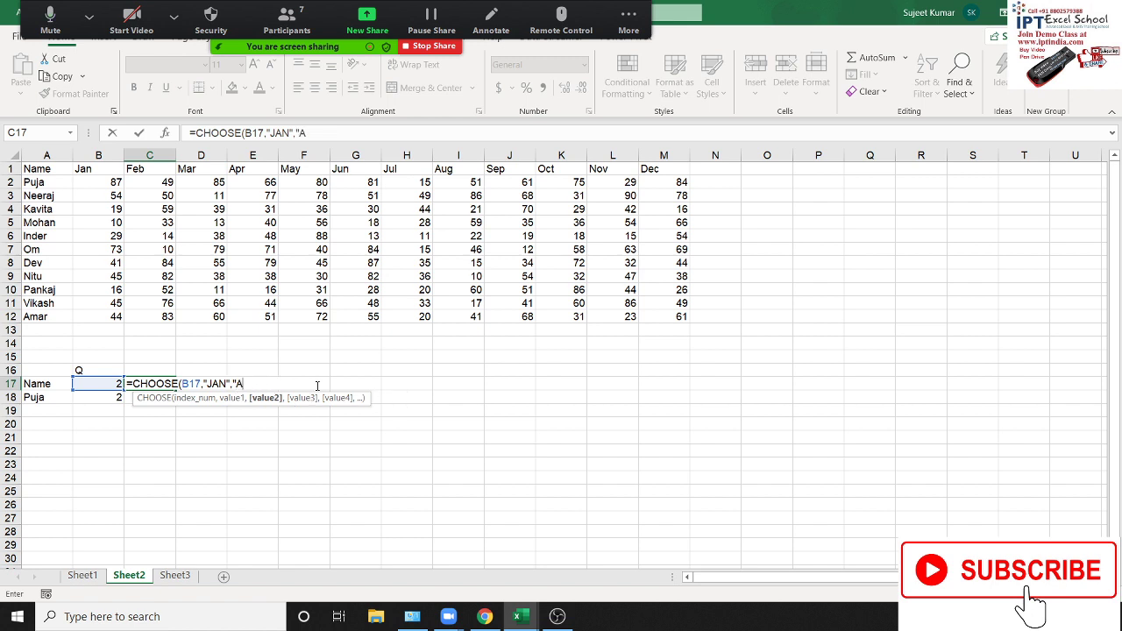
type("pr\",")
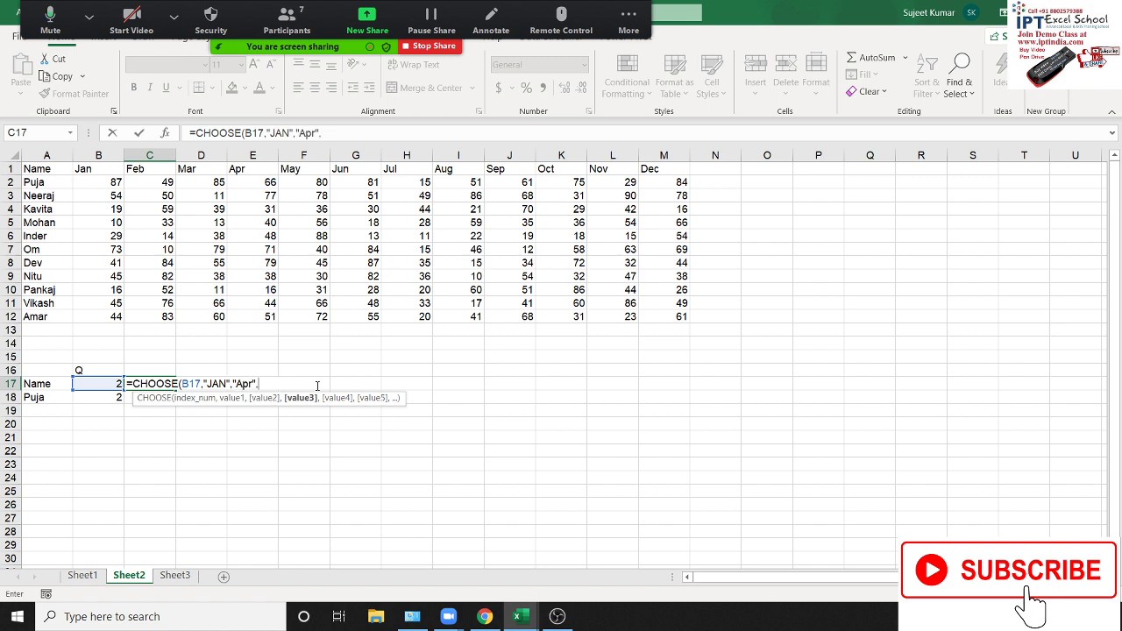
type("\"")
type("Ju")
type("l\",")
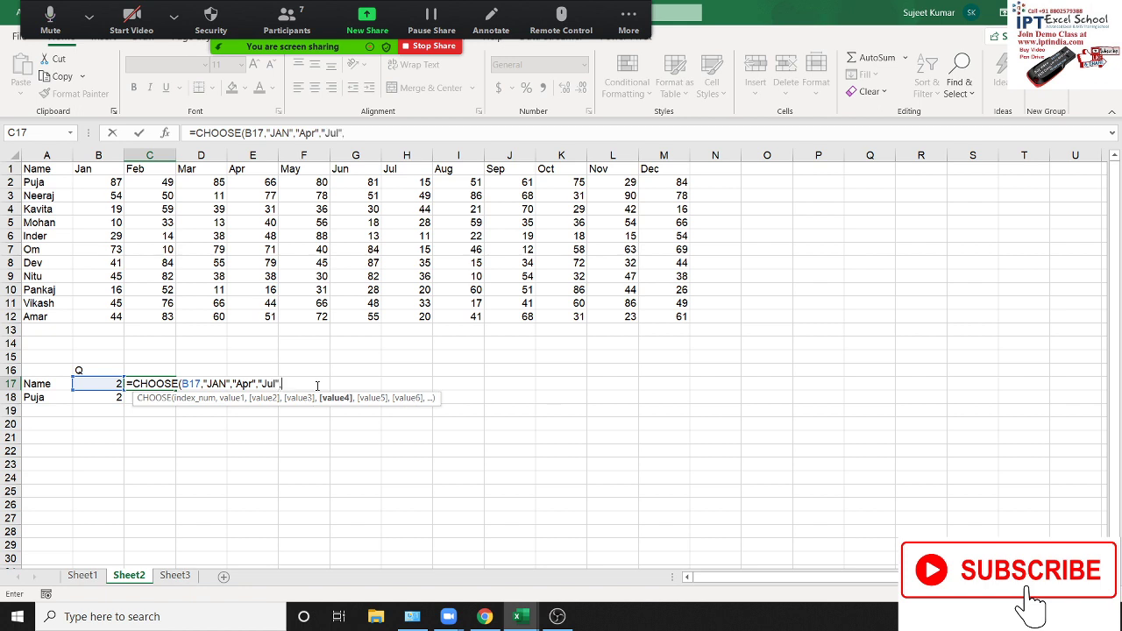
type("\"O")
type("ct\"")
type(")")
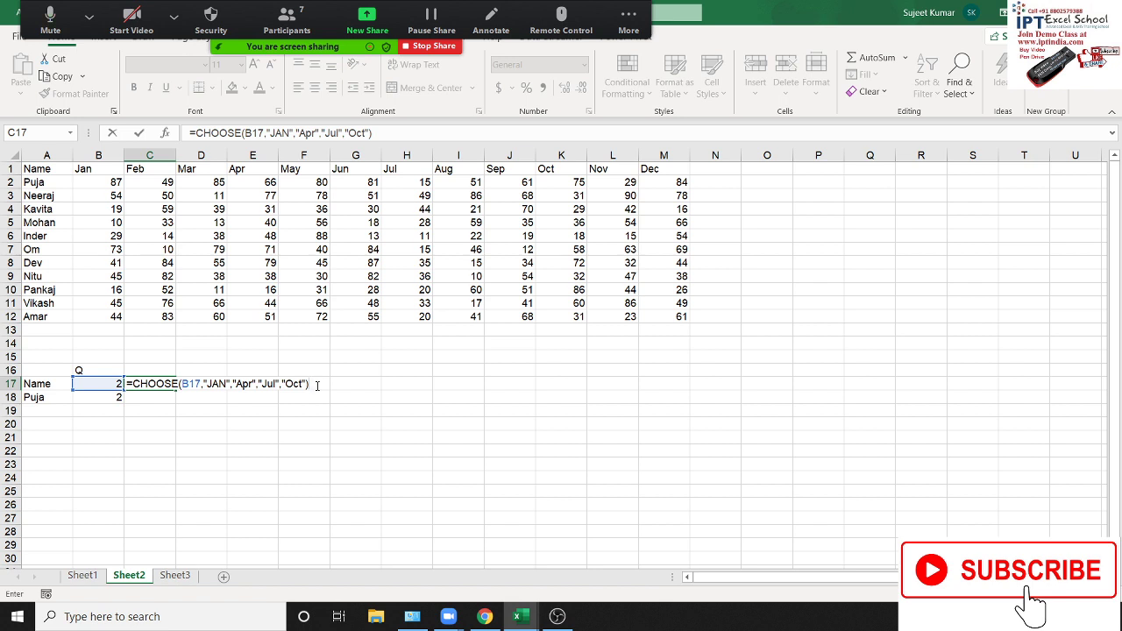
key("Return")
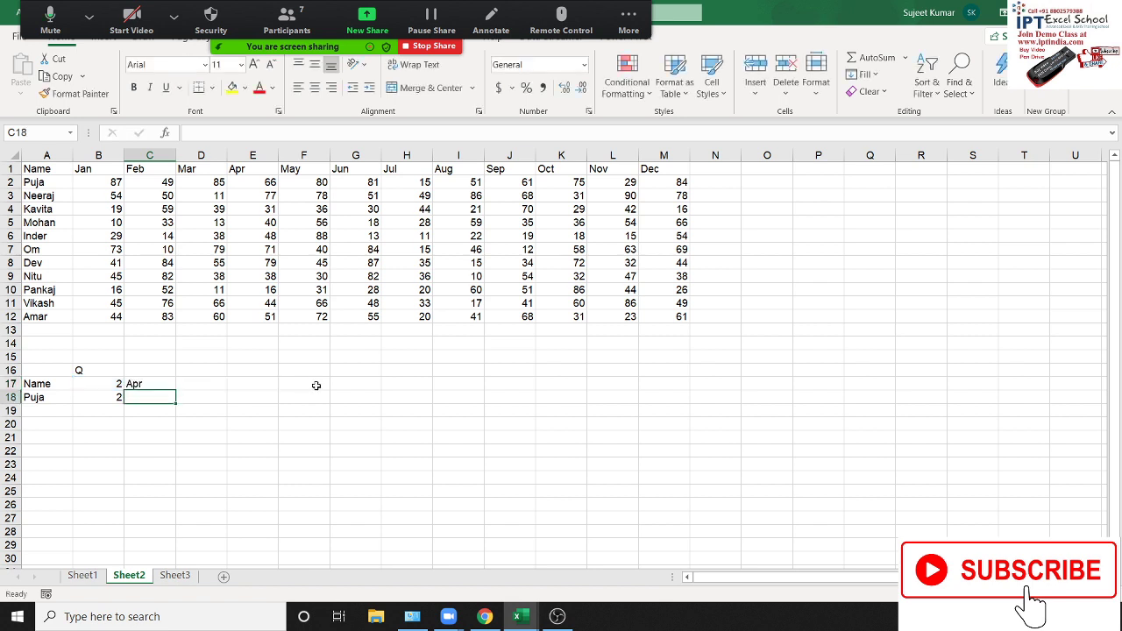
- Test quarter numbers 1, 2, 3 and 4 in B17, then set it back to 1
key("Up")
key("Left")
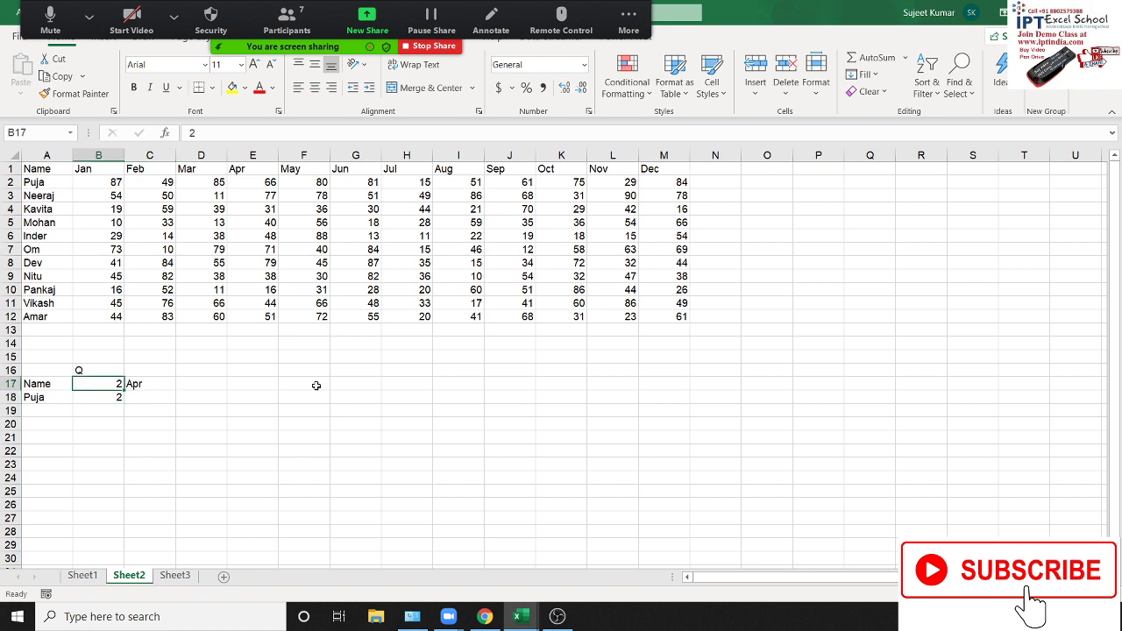
type("1")
key("Return")
key("Up")
type("2")
key("Return")
key("Up")
type("3")
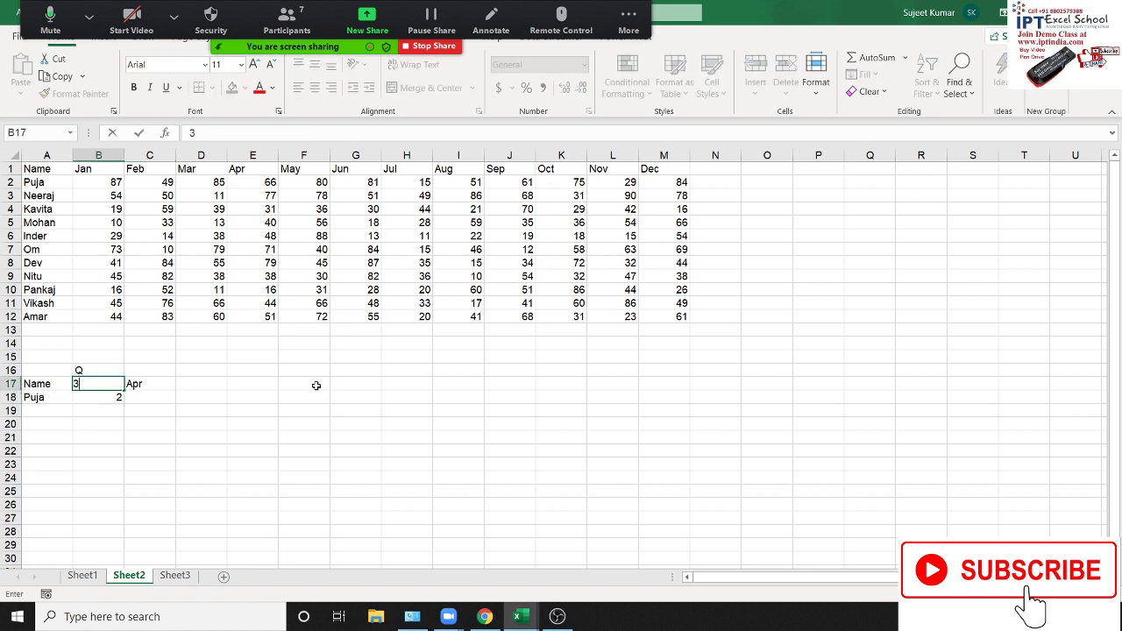
key("Return")
key("Up")
type("4")
key("Return")
key("Up")
type("1")
key("Tab")
- Inspect the arguments of C17's CHOOSE formula and keep it unchanged
key("F2")
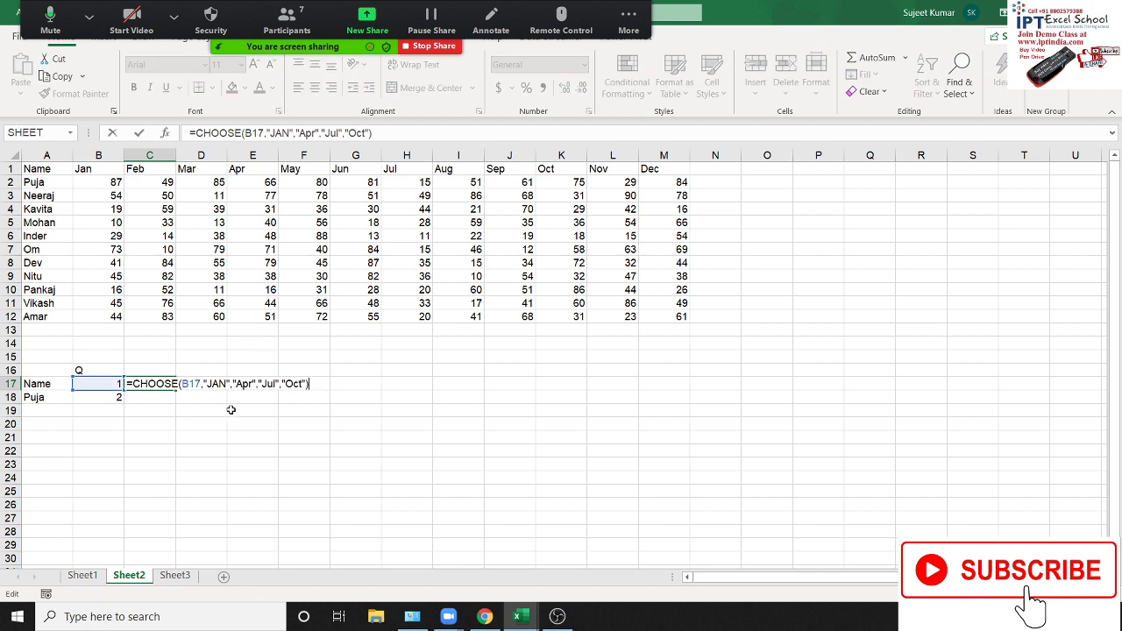
left_click(221, 384)
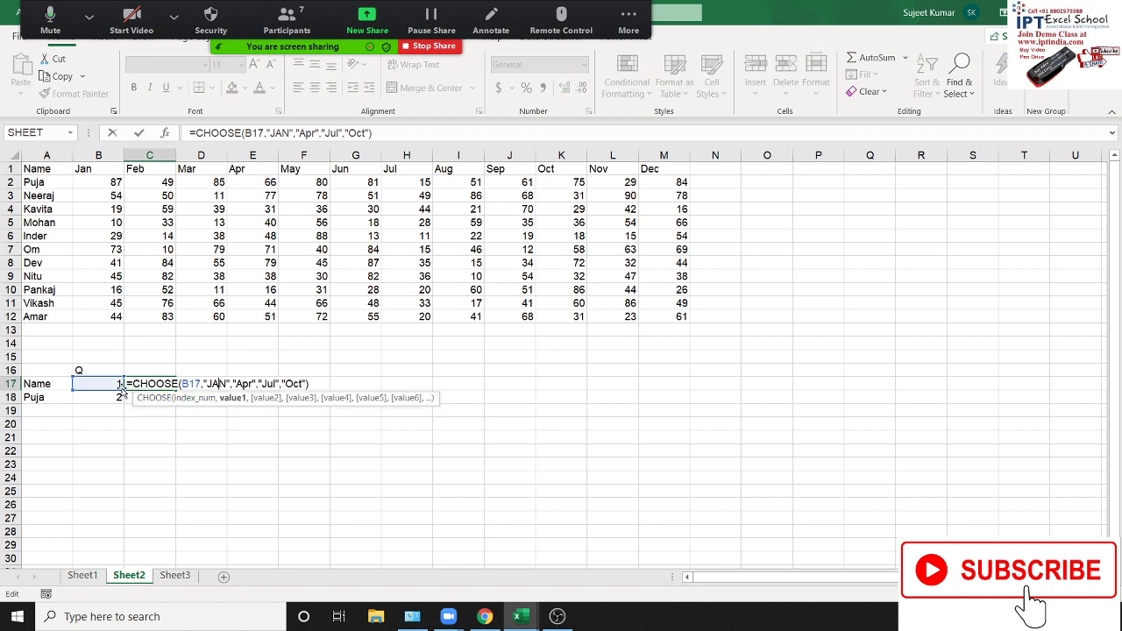
left_click(232, 386)
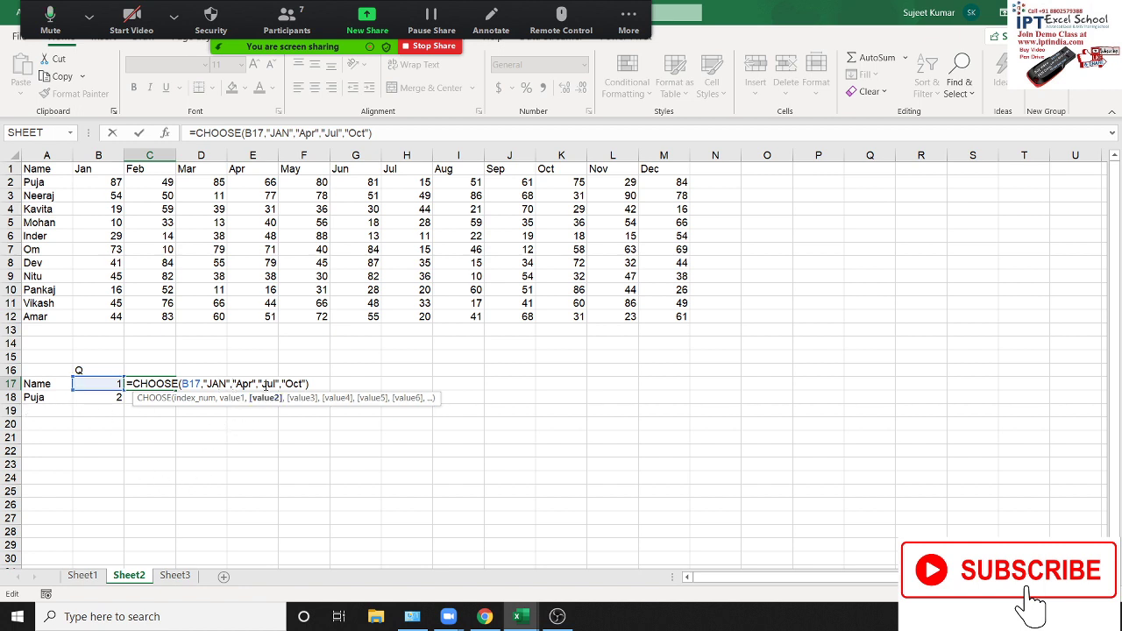
key("Right")
key("Right")
key("Right")
key("Right")
key("Right")
key("Right")
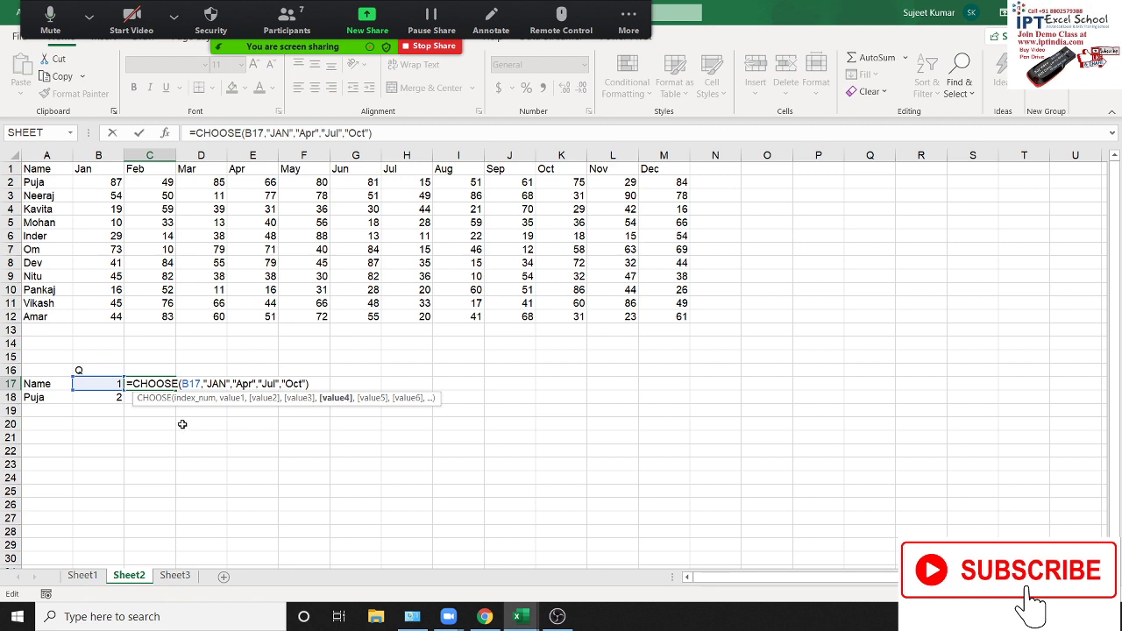
key("ctrl+Return")
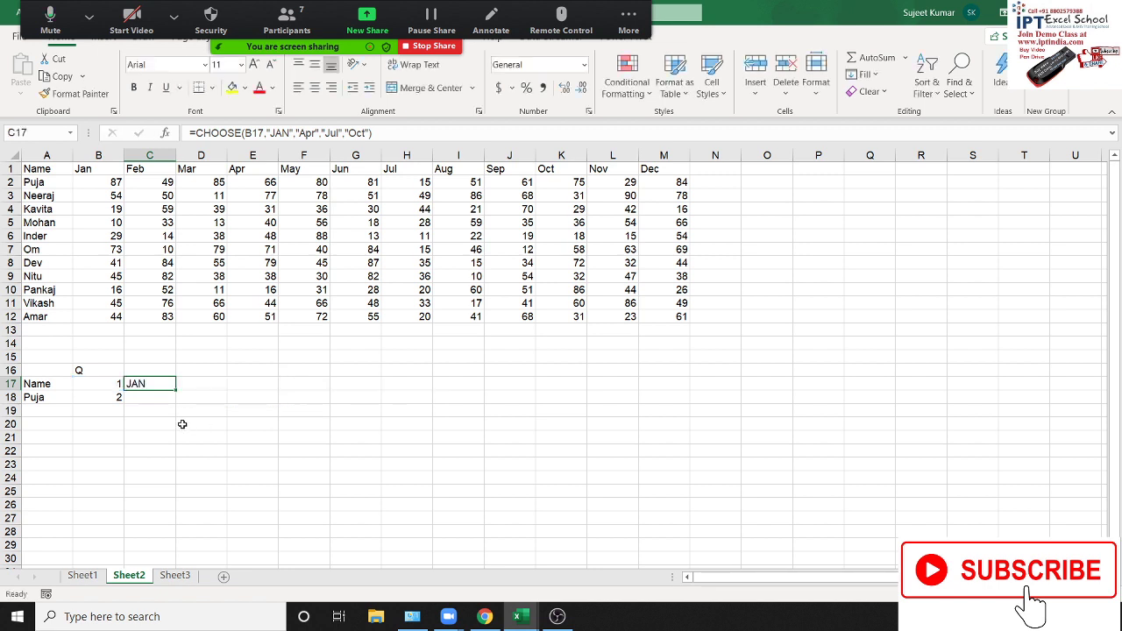
- Enter =MATCH(C17,A1:M1,0) in C18 to locate the month in the header row
key("Right")
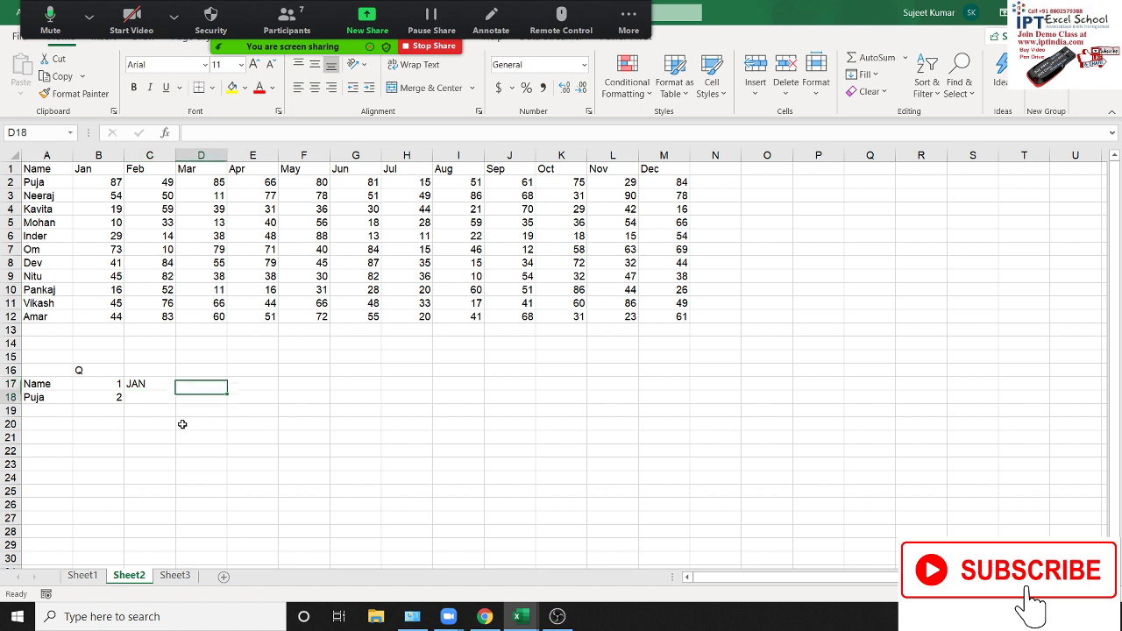
key("Down")
key("Left")
type("=m")
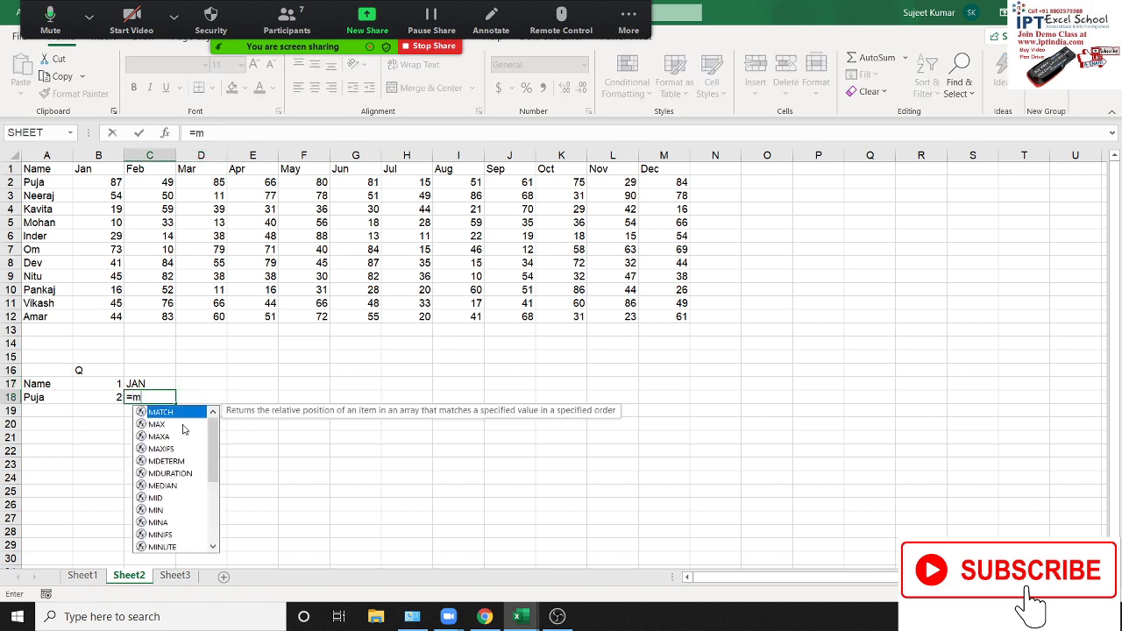
type("atch(")
key("Up")
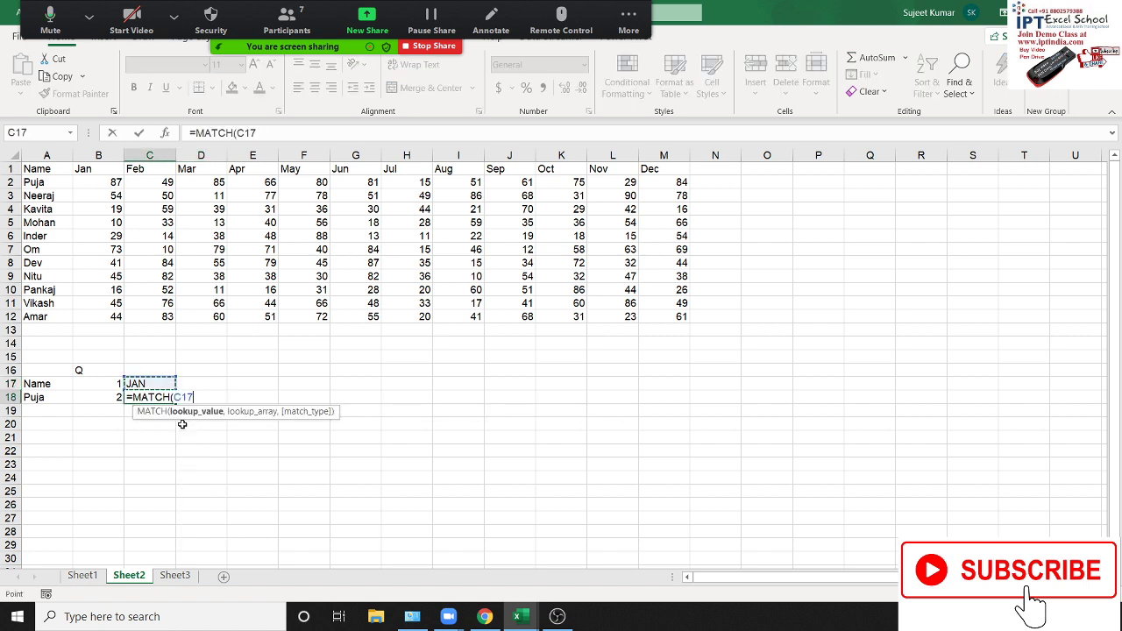
type(",")
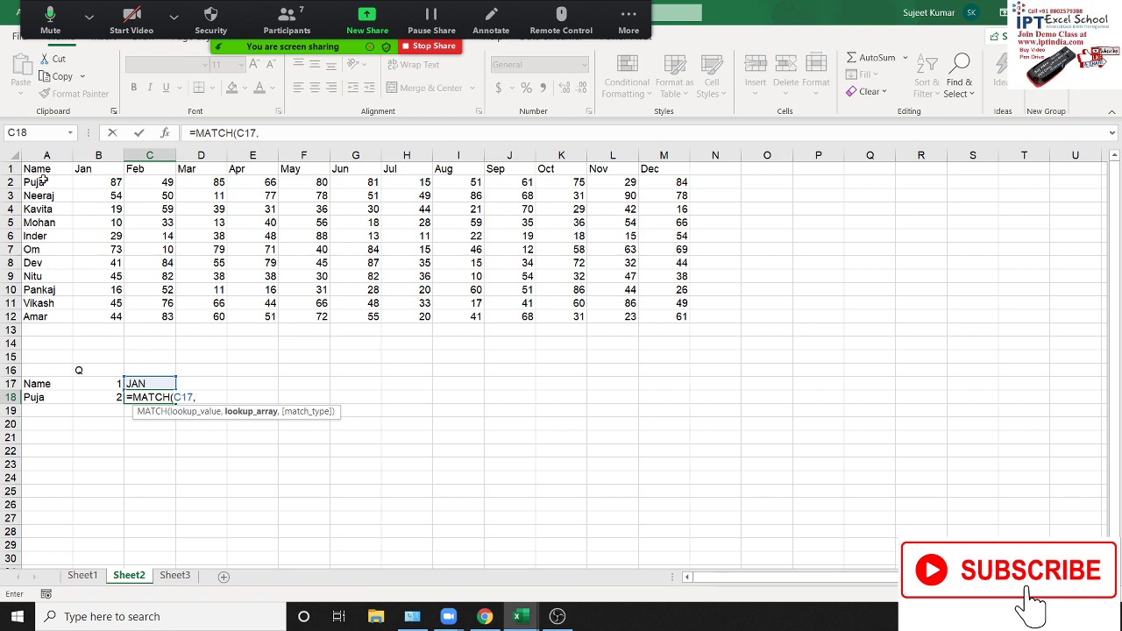
left_click_drag(38, 172, 640, 150)
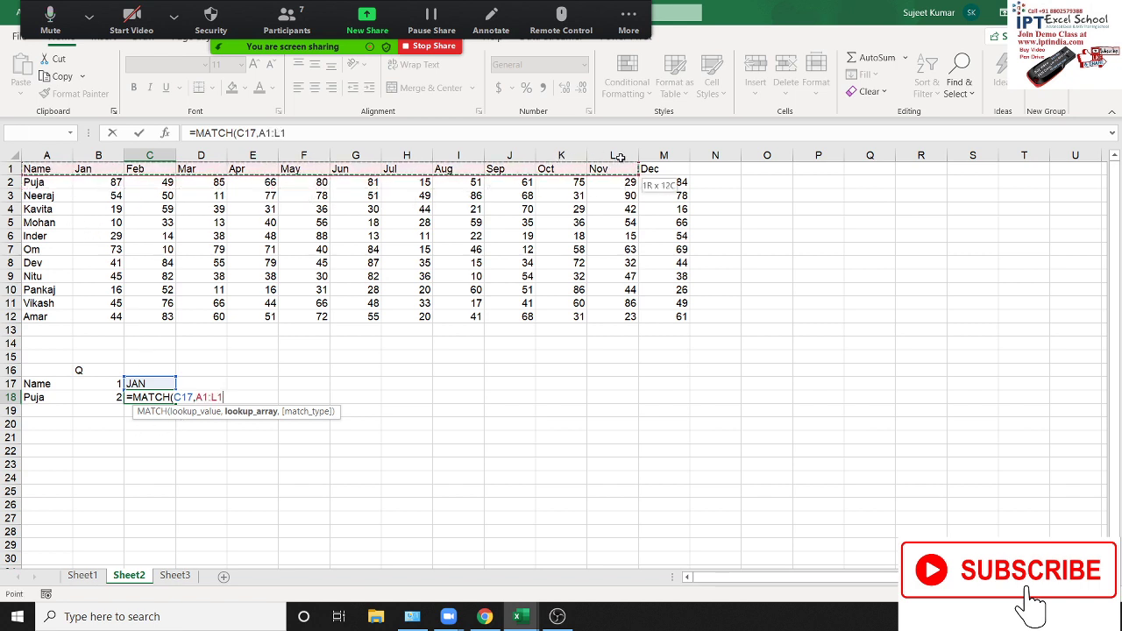
type(",")
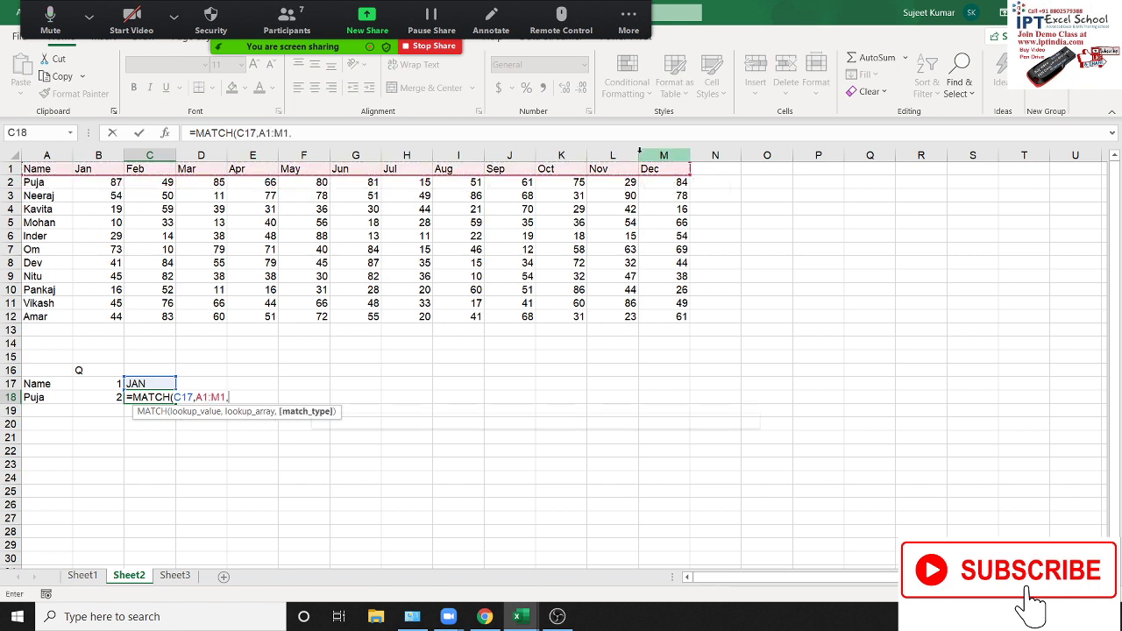
type("0)")
key("Return")
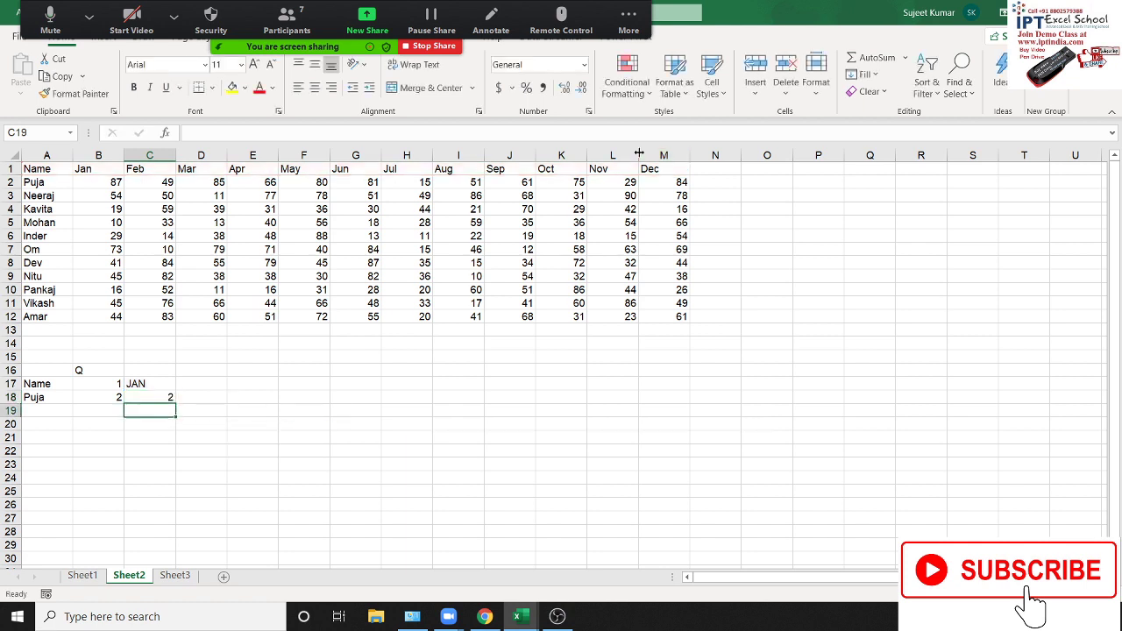
- Change the quarter in B17 to 2 so C18 returns 5 for Apr
key("Up")
key("Left")
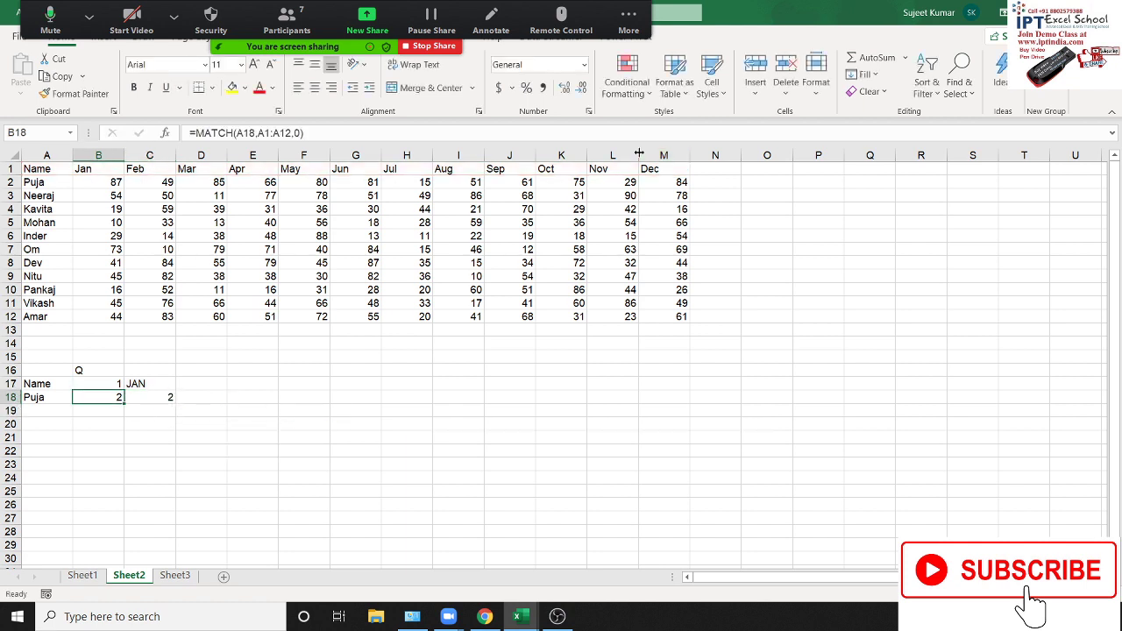
key("Up")
type("2")
key("Return")
key("Up")
key("Right")
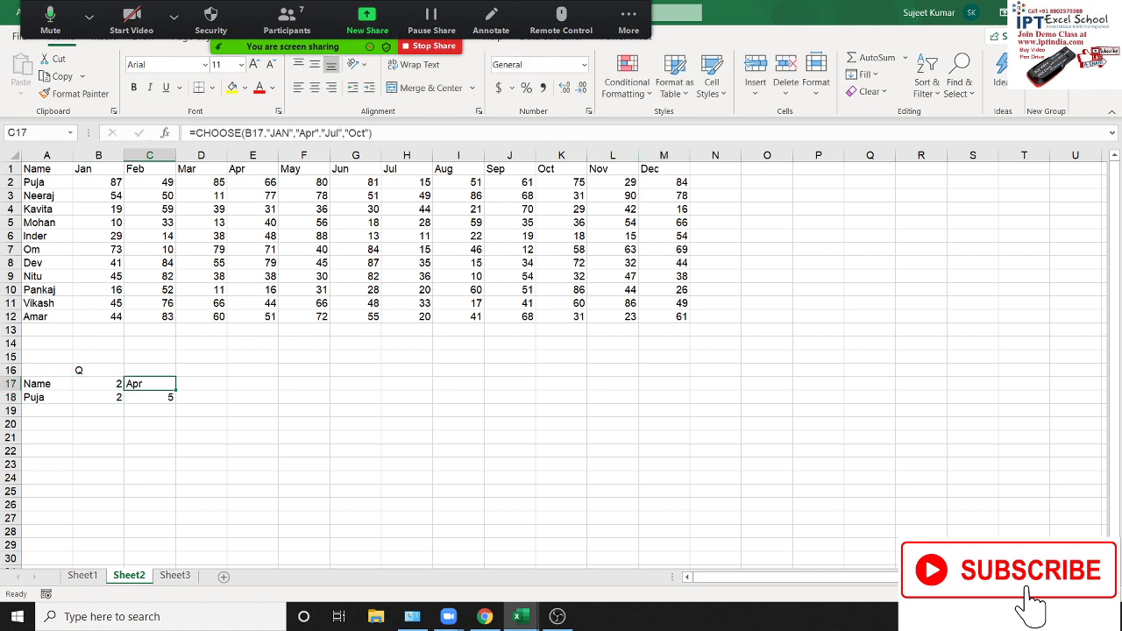
- Review B18's MATCH, the Apr value in E2, and Sheet1's ADDRESS example in D3
left_click(112, 400)
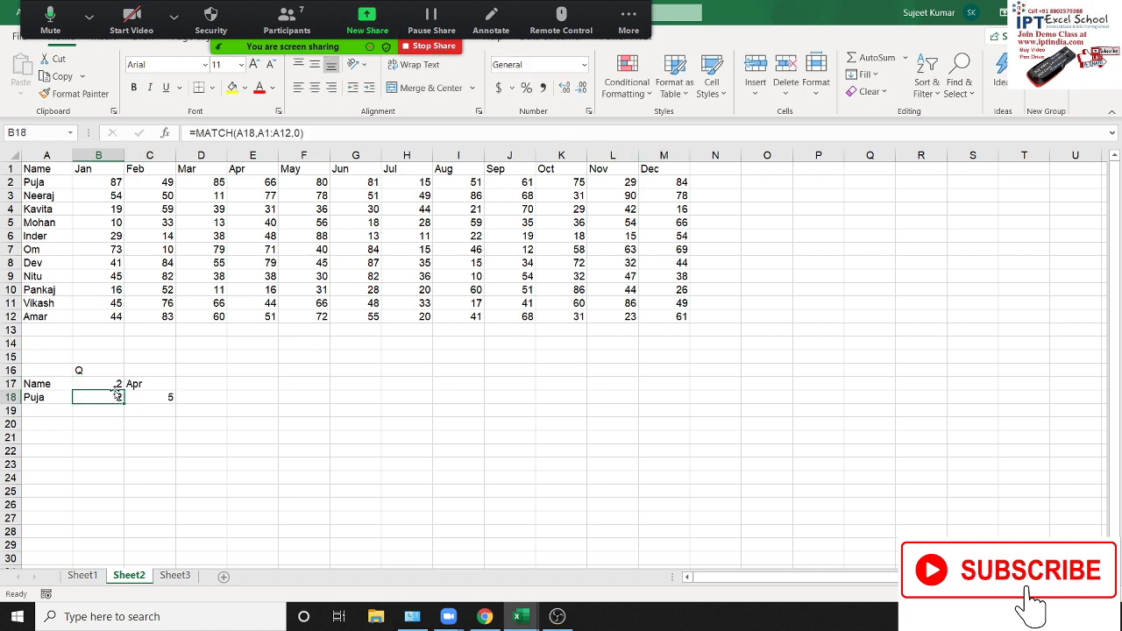
left_click(256, 181)
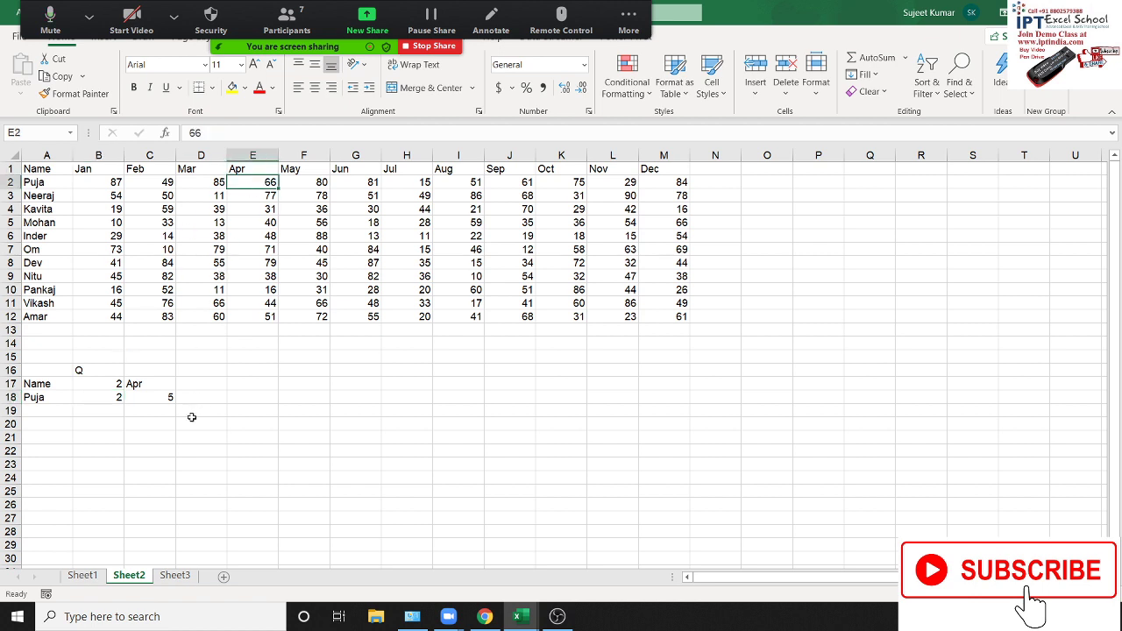
left_click(91, 578)
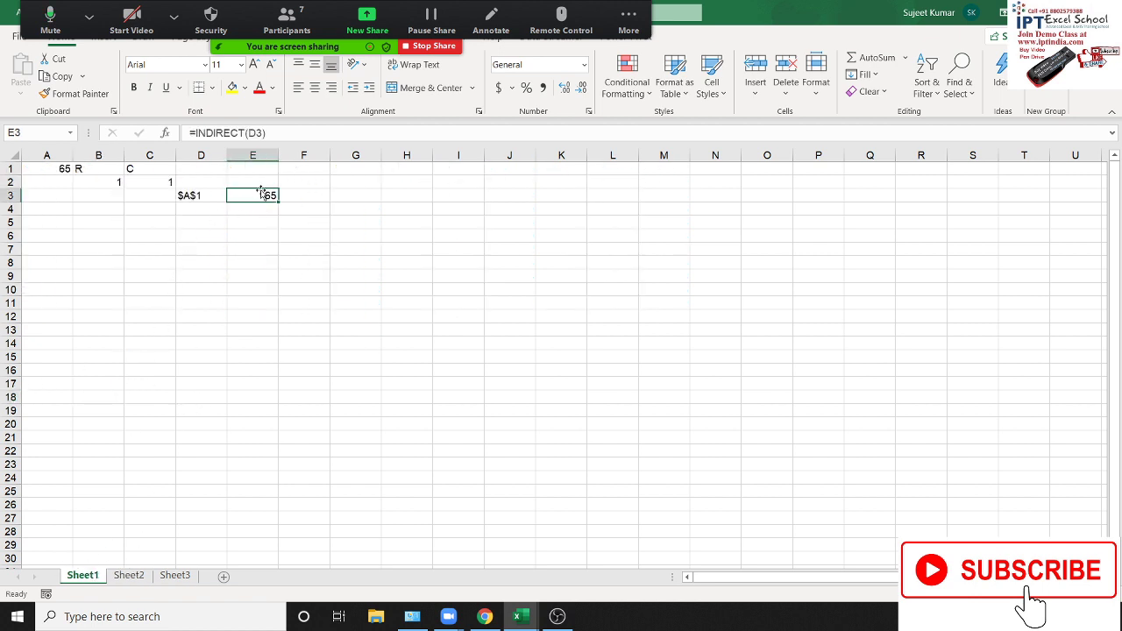
left_click(209, 199)
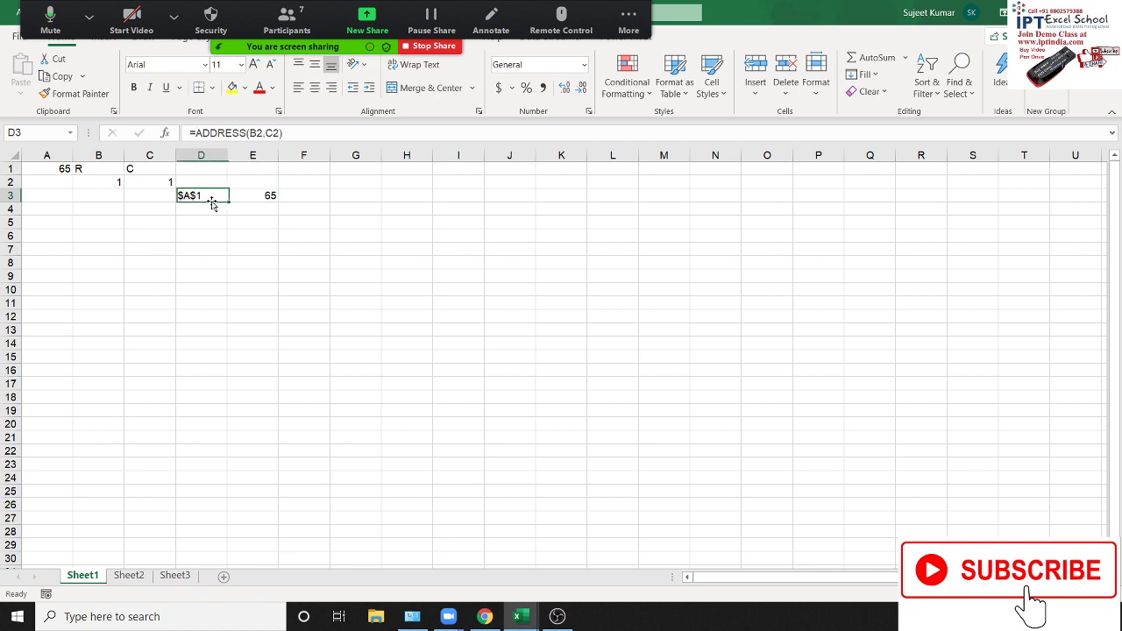
left_click(142, 577)
- Enter =ADDRESS(B18,C18) in D18 on Sheet2, returning $E$2
left_click(201, 395)
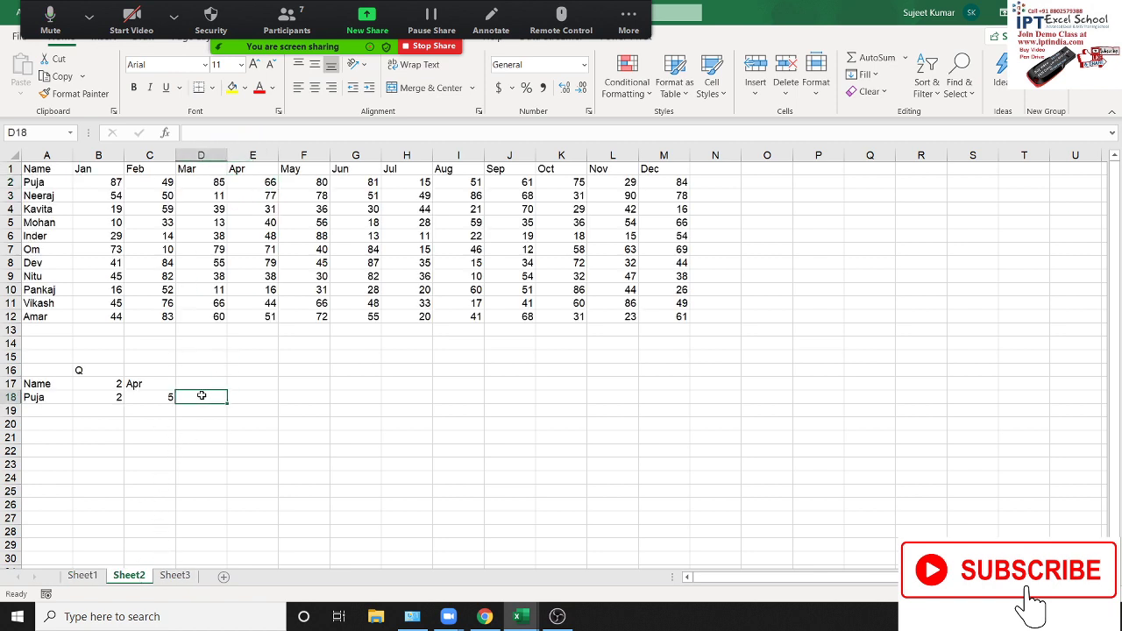
type("=add")
key("Tab")
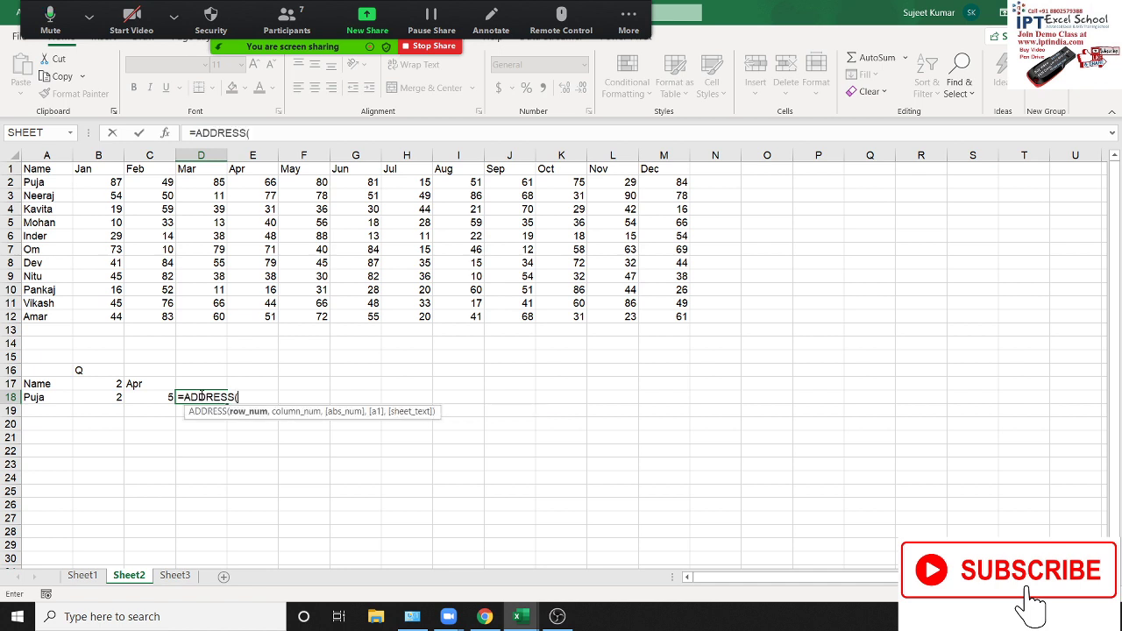
key("Left")
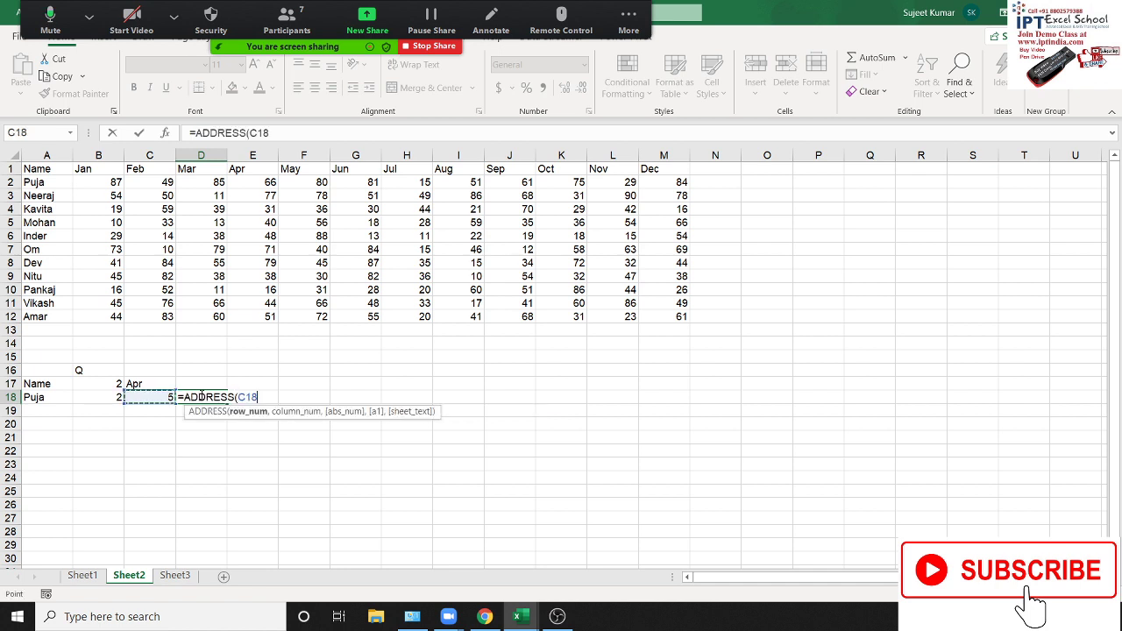
key("Left")
type(",")
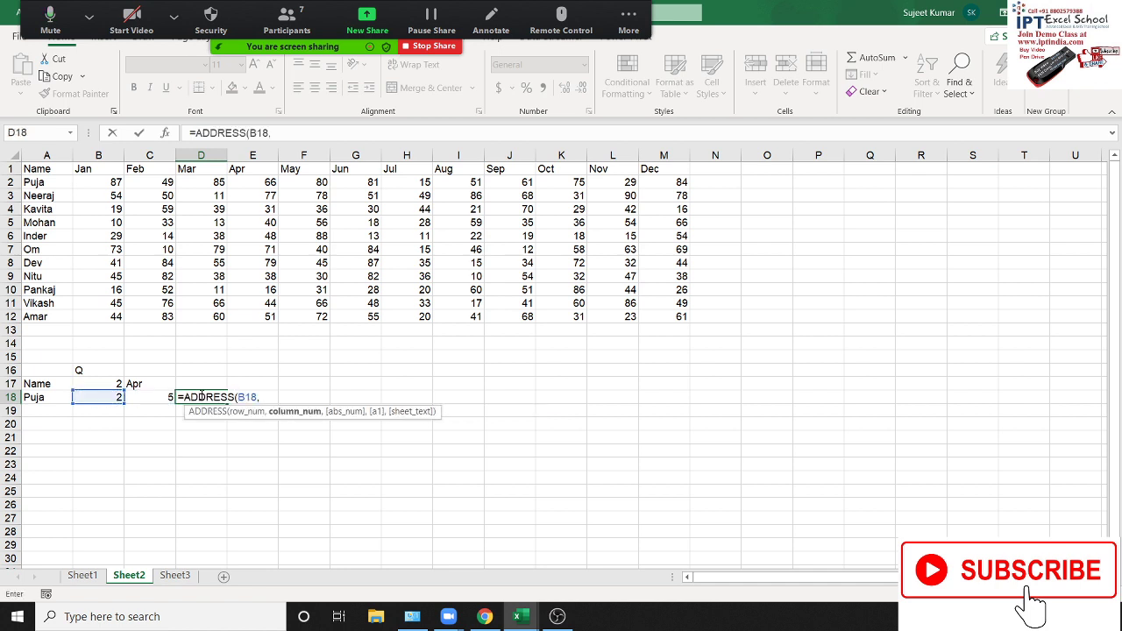
key("Left")
key("Return")
left_click(201, 397)
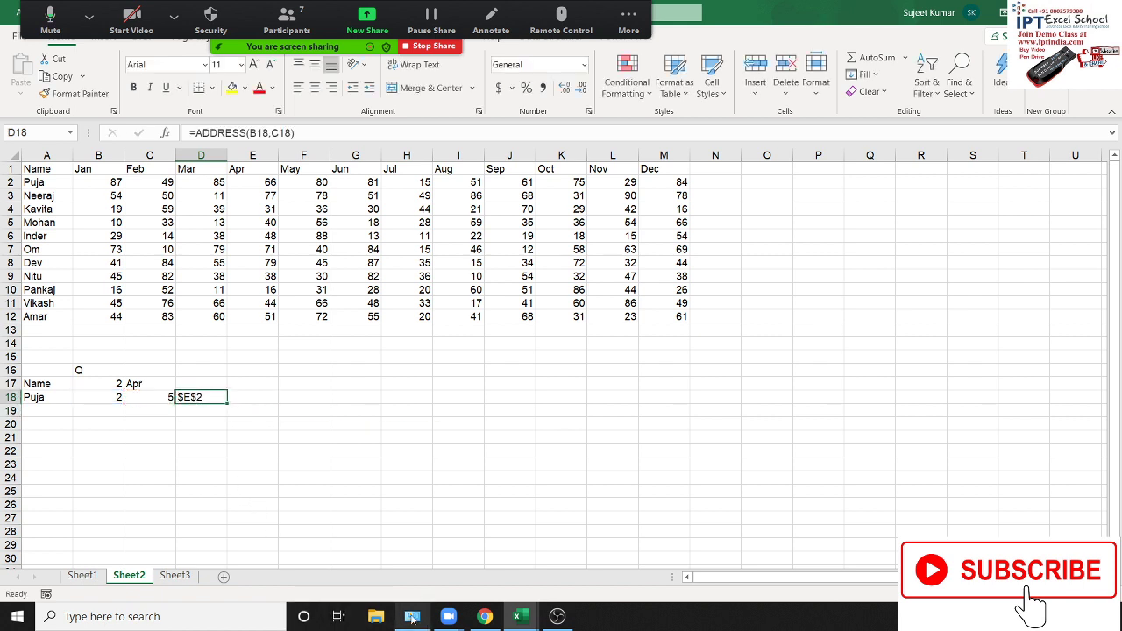
mouse_move(411, 619)
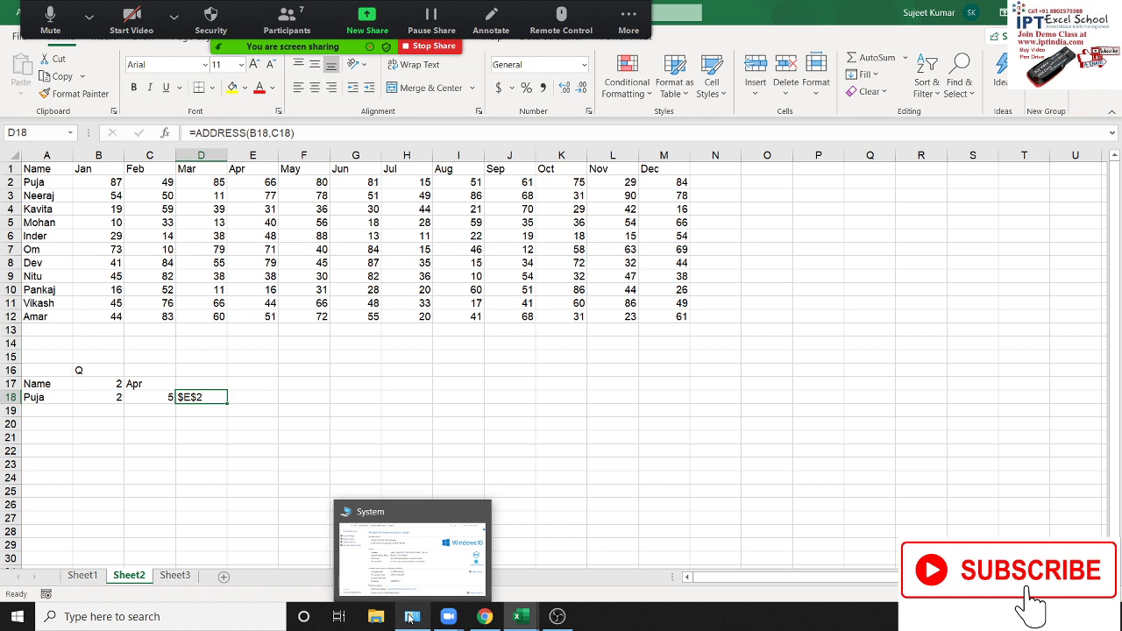
key("Right")
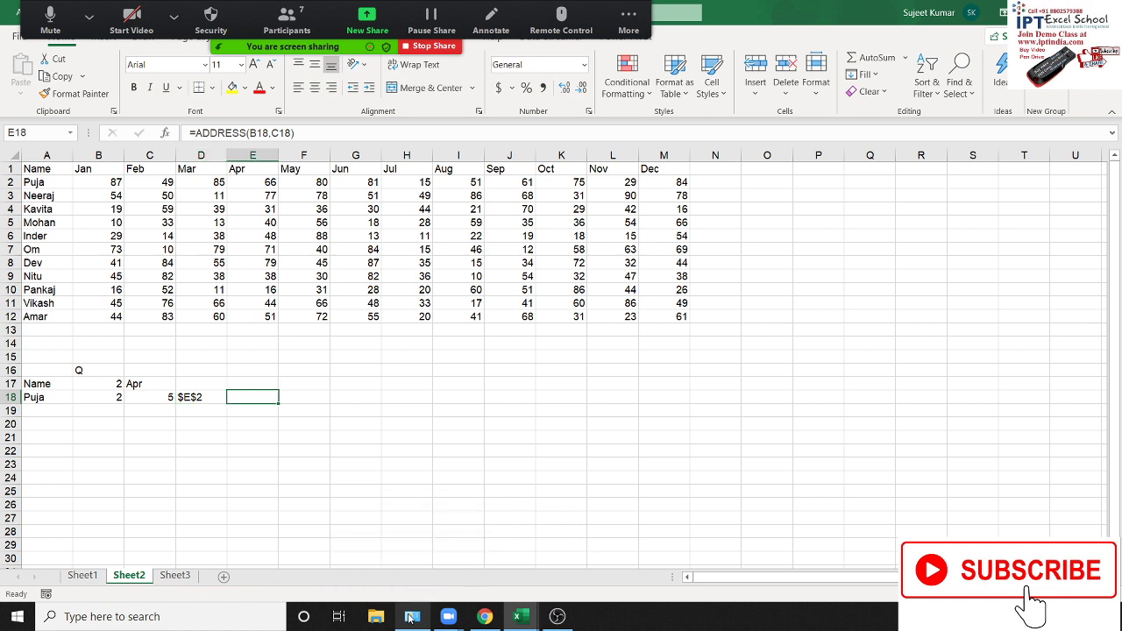
mouse_move(430, 596)
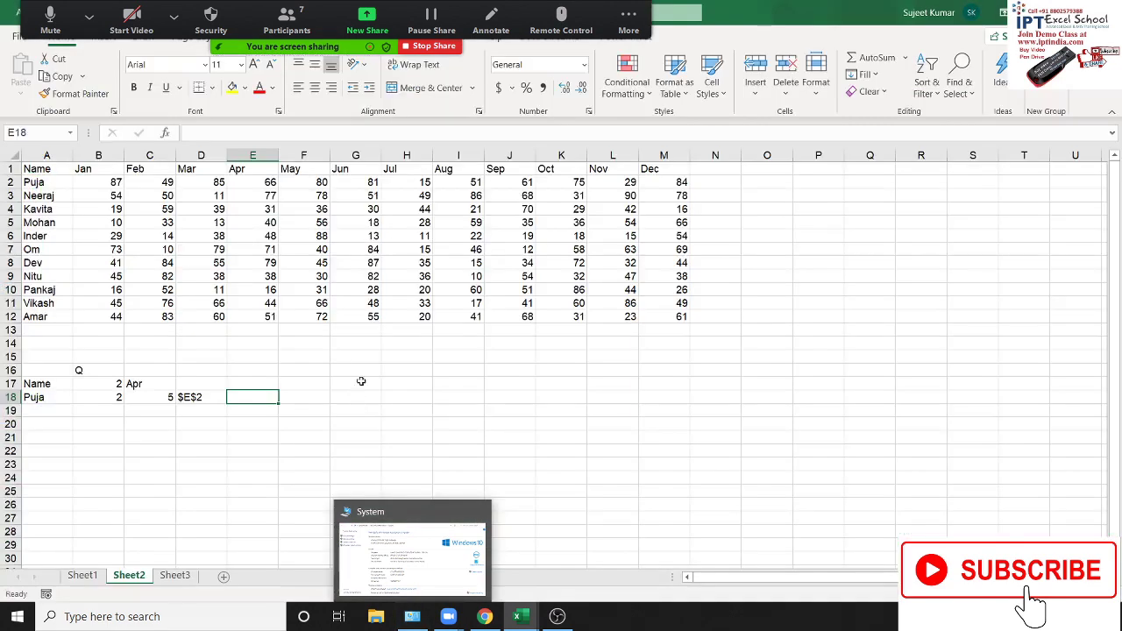
- Enter =ADDRESS(B18,C18+1) in E18
type("=")
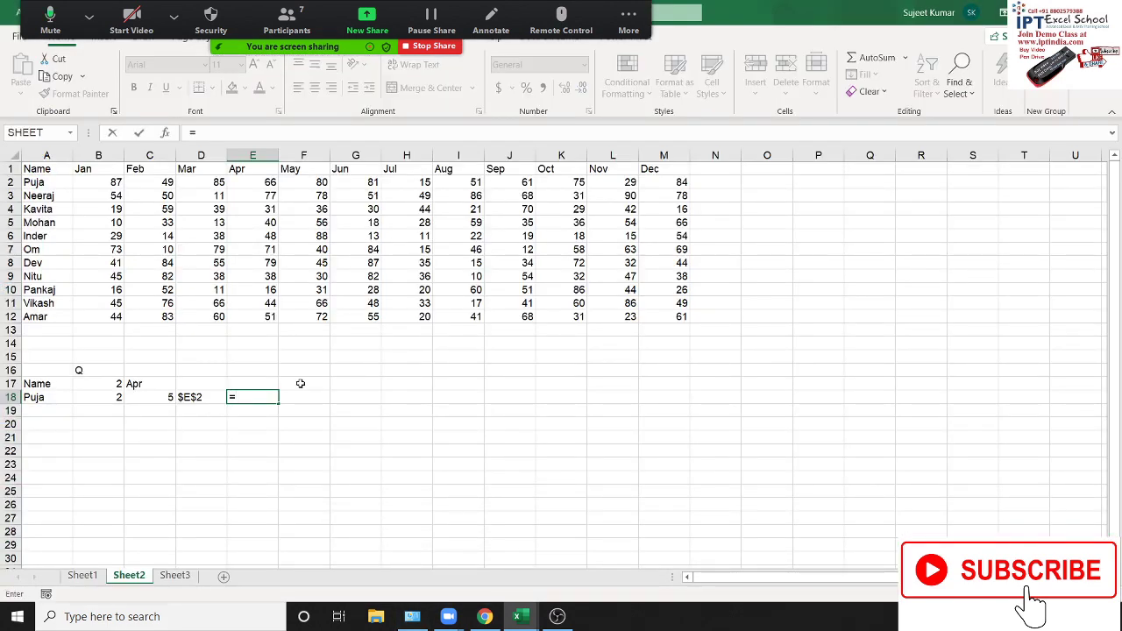
type("re")
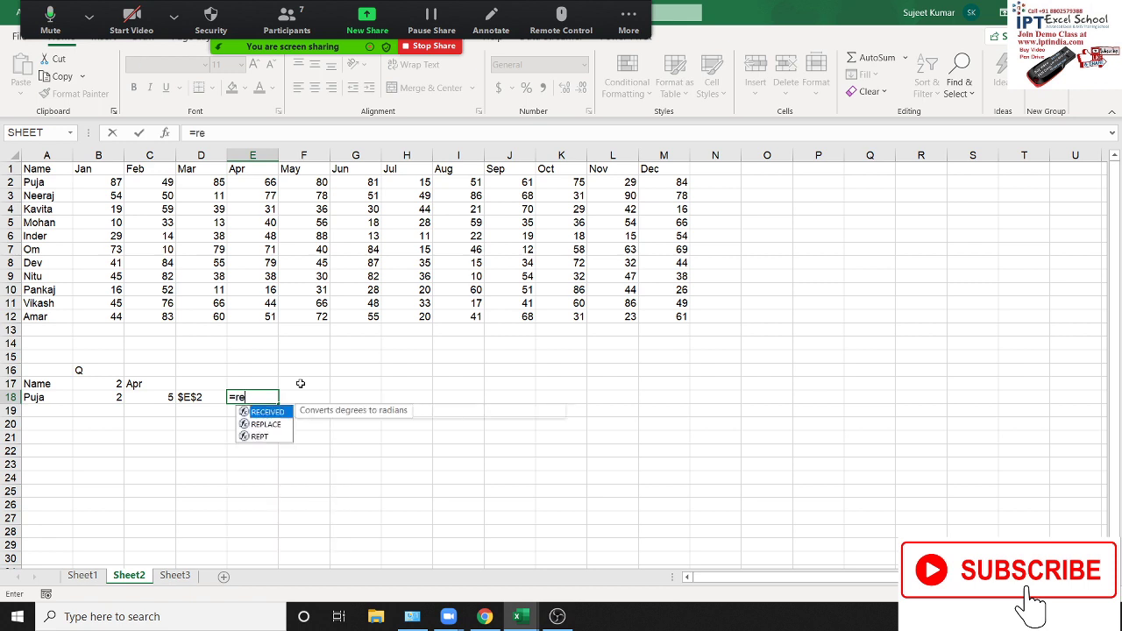
key("BackSpace")
key("BackSpace")
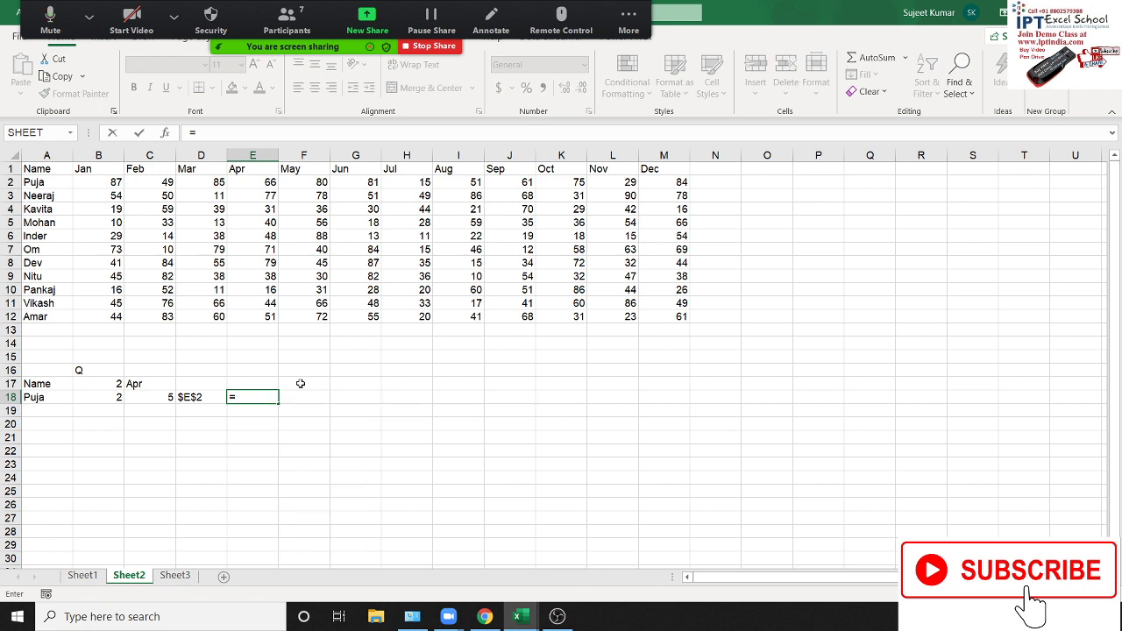
type("ad")
key("Tab")
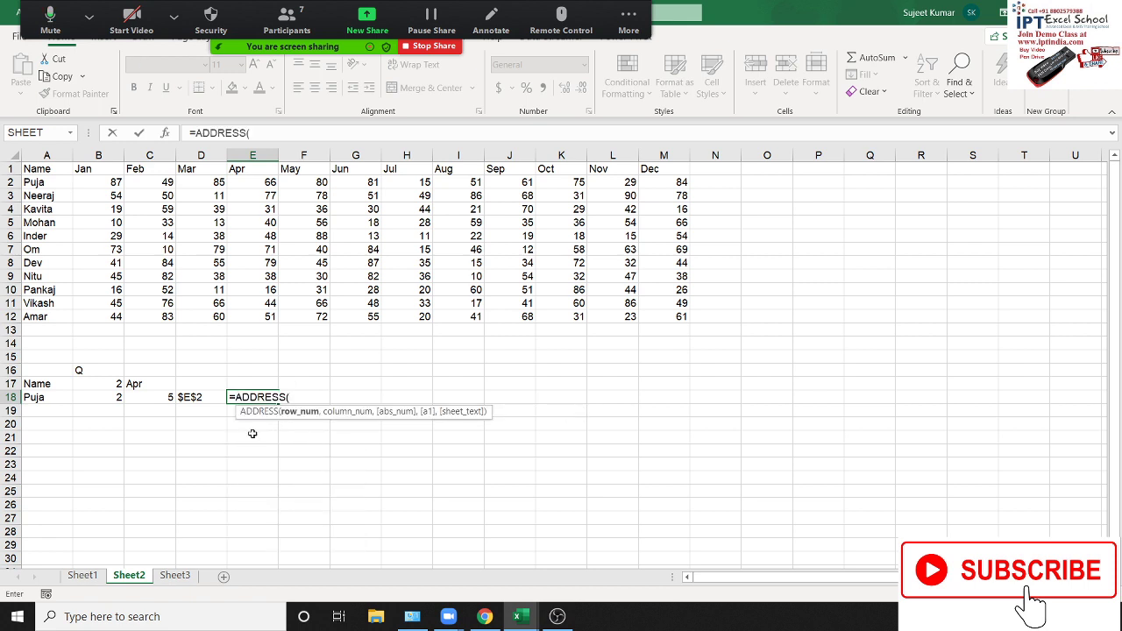
left_click(121, 399)
type(",")
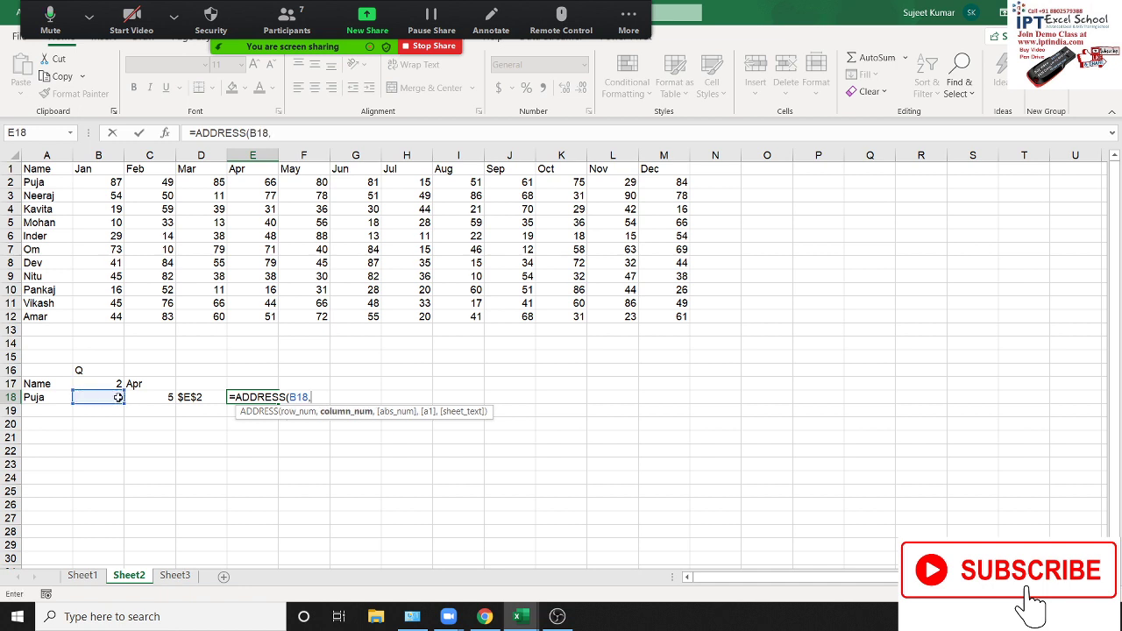
left_click(156, 400)
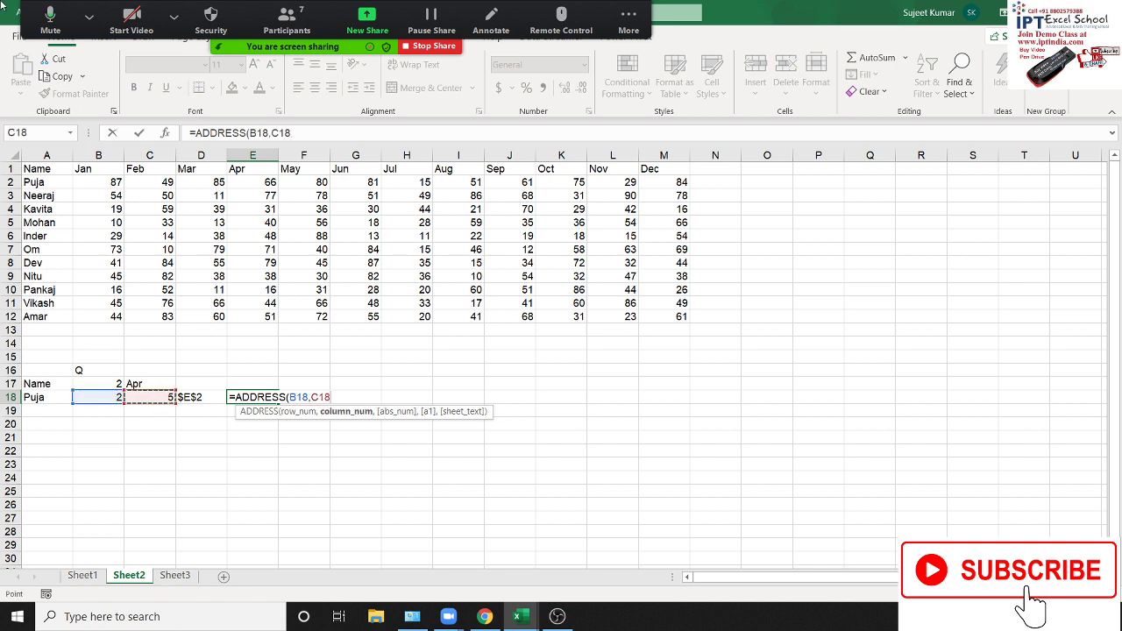
type("+1")
key("Return")
key("Up")
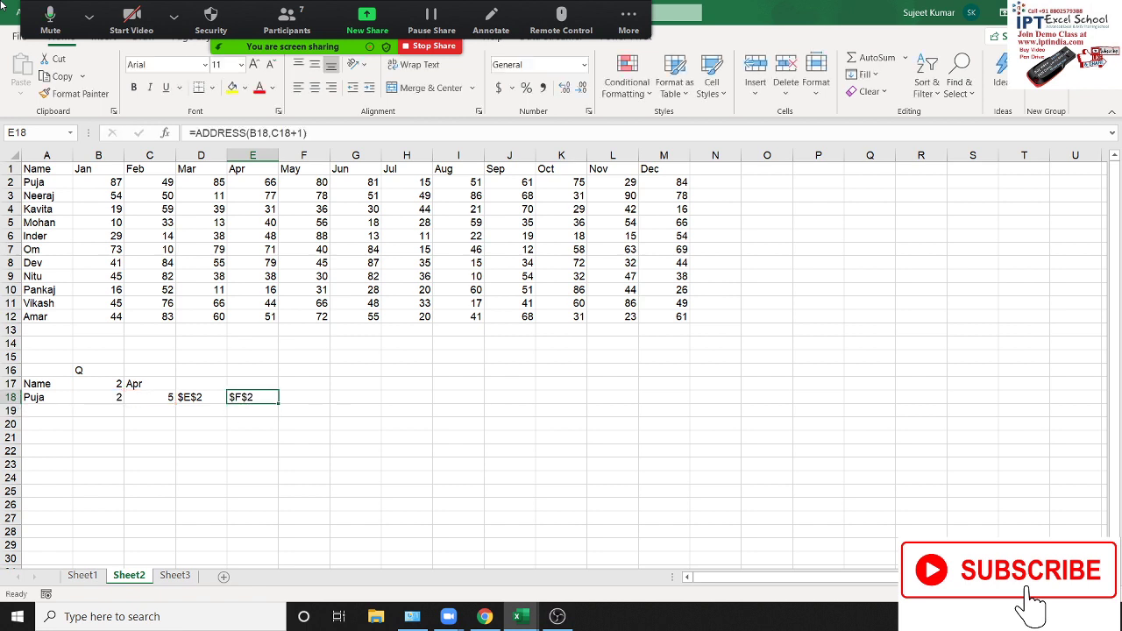
- Compare the ranges E2:G2 and E2:F2 to judge the needed column offset
left_click(89, 16)
left_click(358, 232)
left_click(263, 186)
left_click_drag(263, 186, 333, 178)
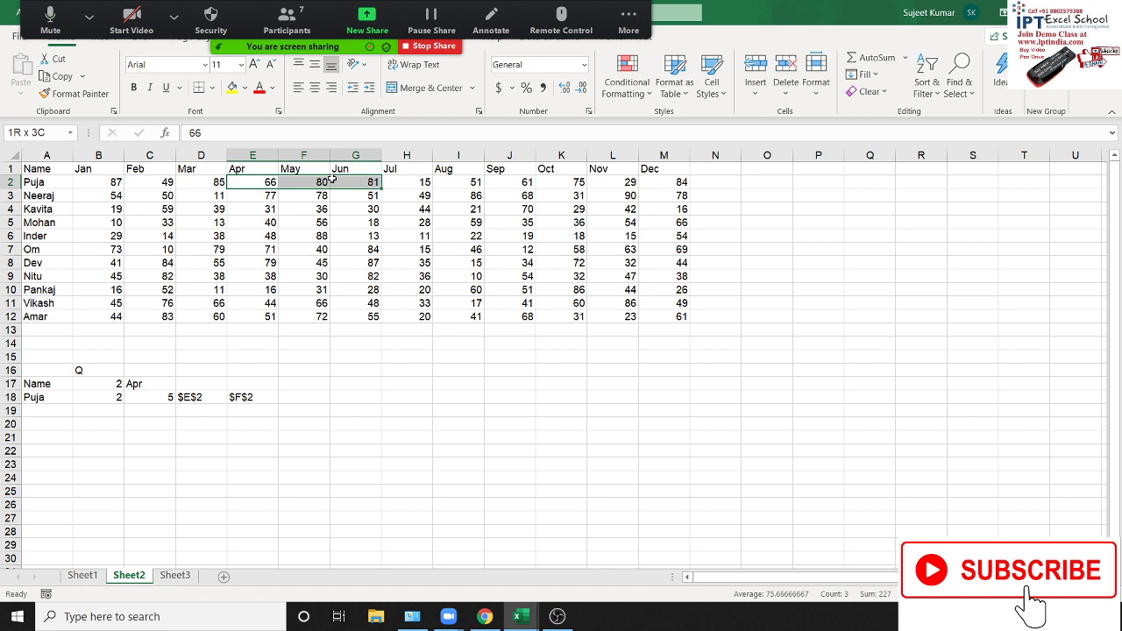
left_click(257, 181)
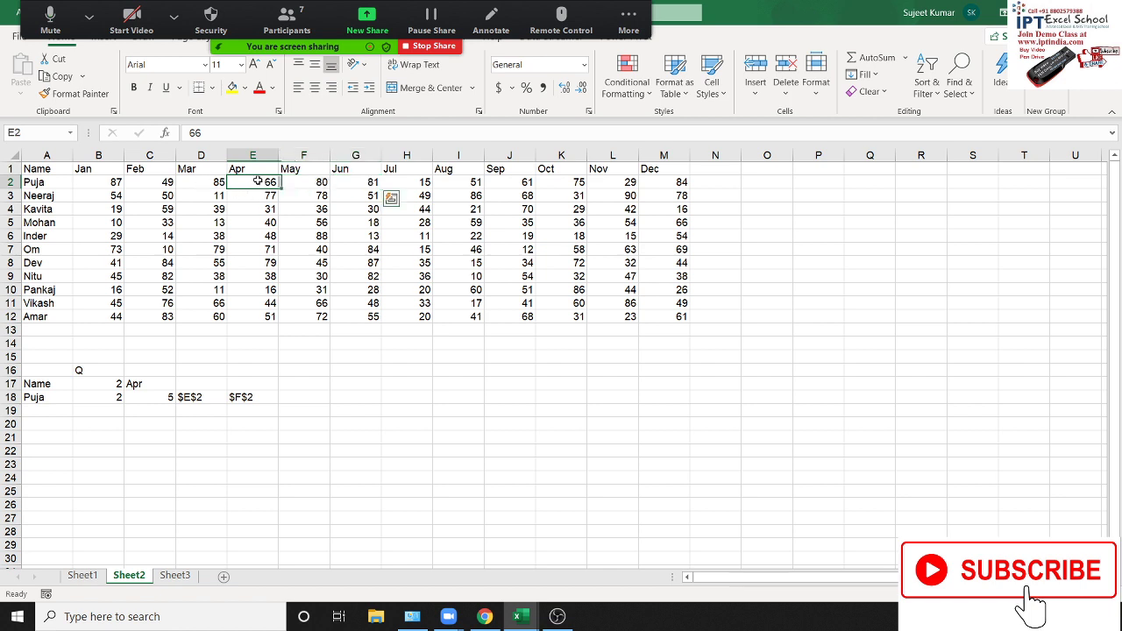
left_click_drag(257, 181, 291, 180)
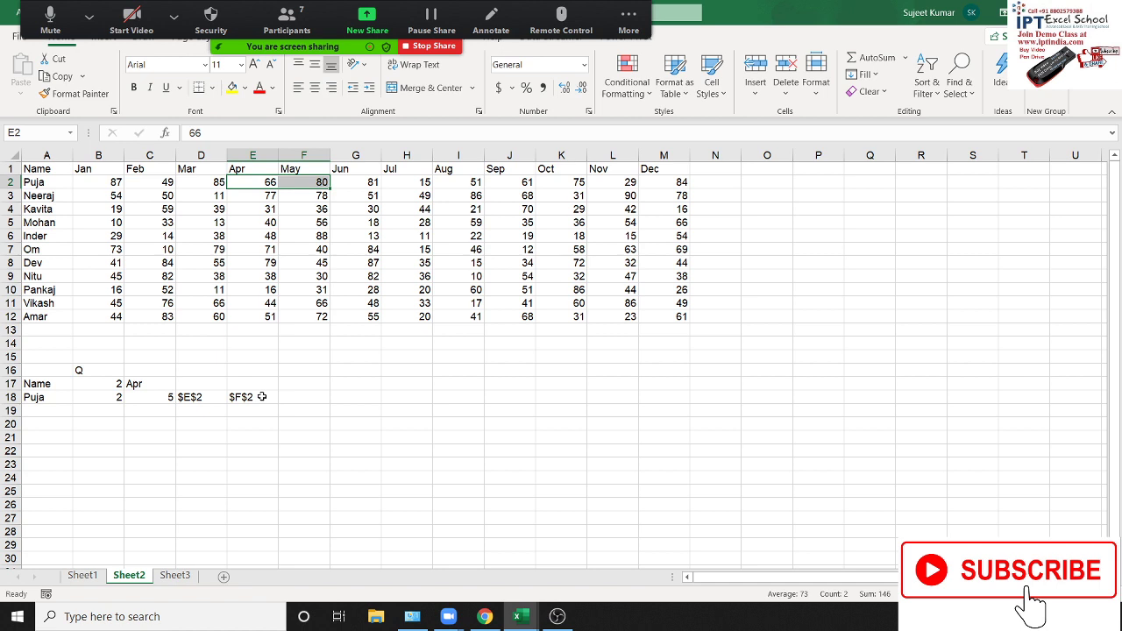
- Change E18's column offset to C18+2 so it returns $G$2
double_click(262, 397)
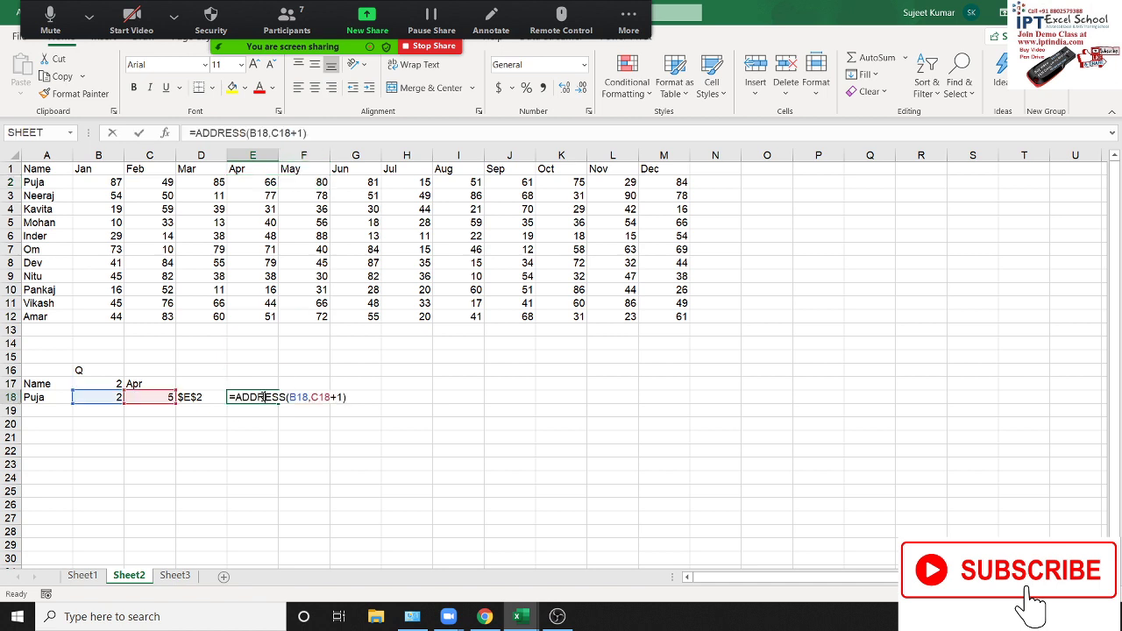
left_click(341, 397)
key("BackSpace")
type("2")
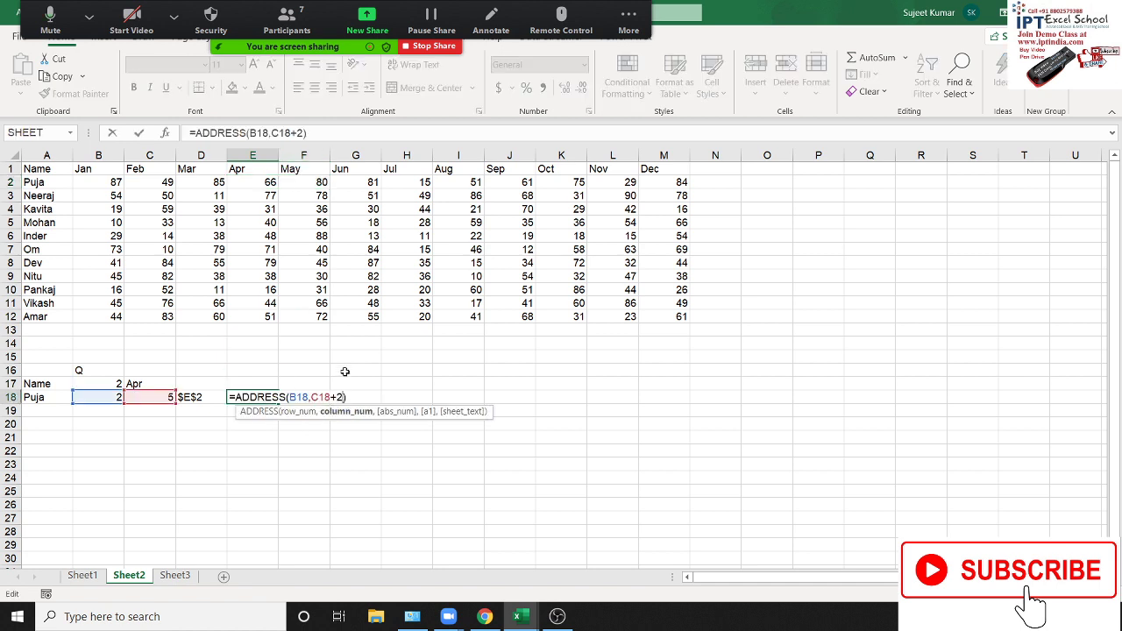
key("Return")
- Start a SUM over E2:G2 in F18, then cancel it
left_click(323, 399)
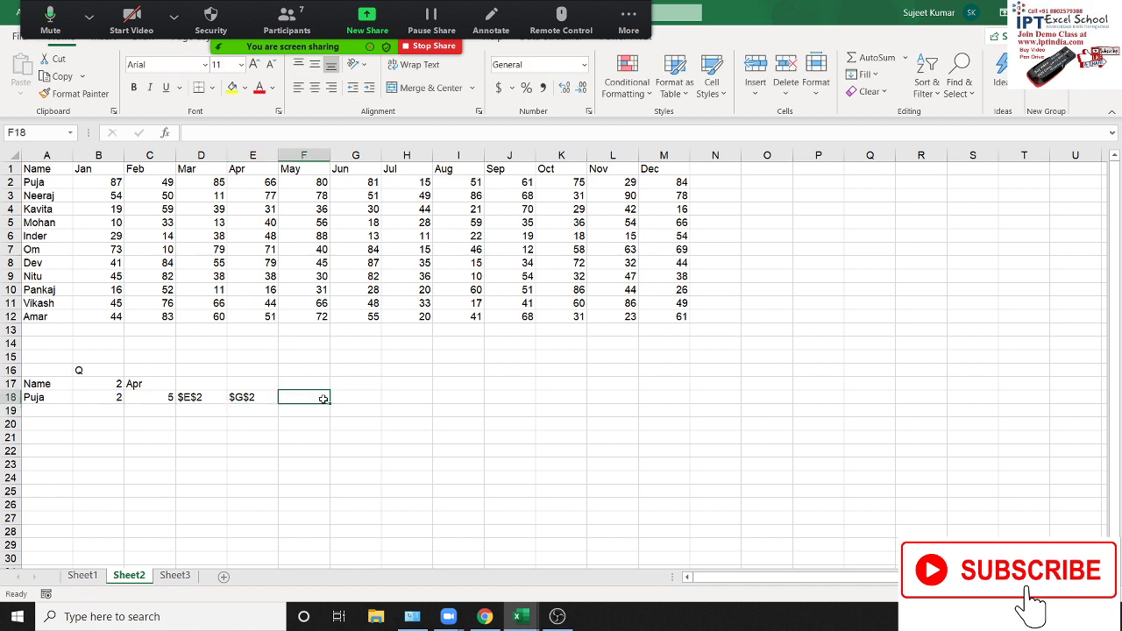
type("=sum")
key("Tab")
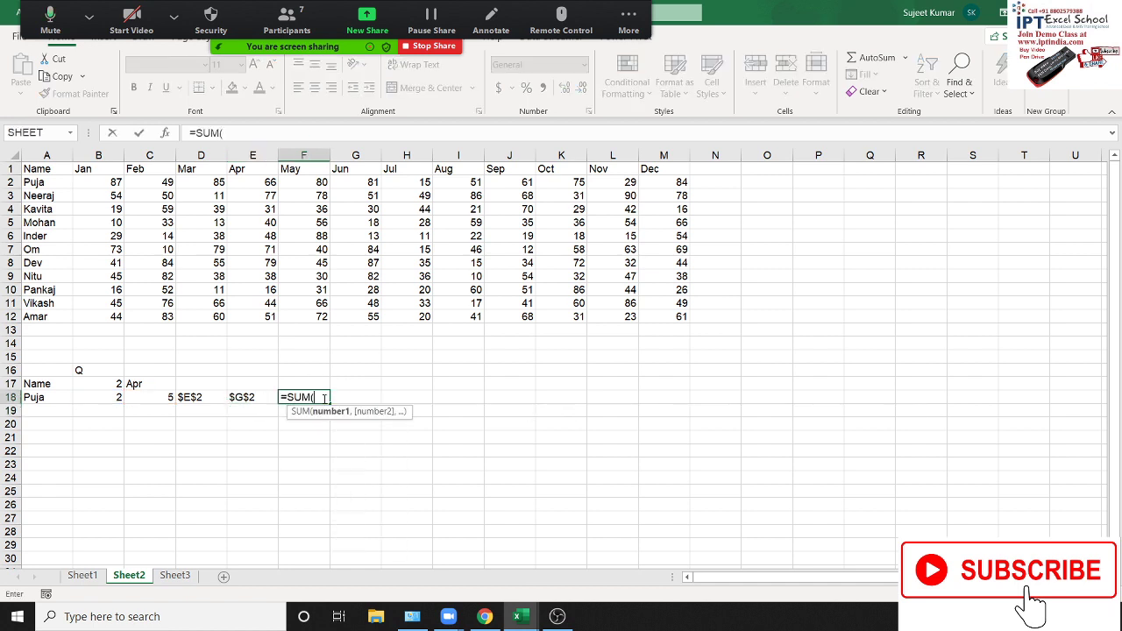
left_click(257, 182)
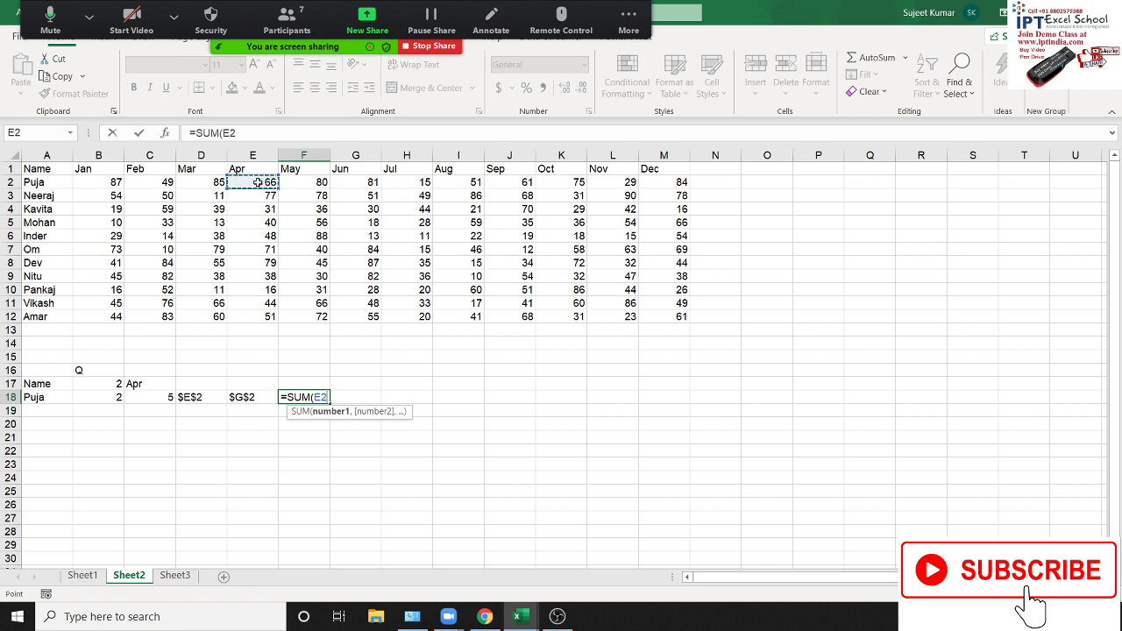
left_click_drag(258, 181, 361, 181)
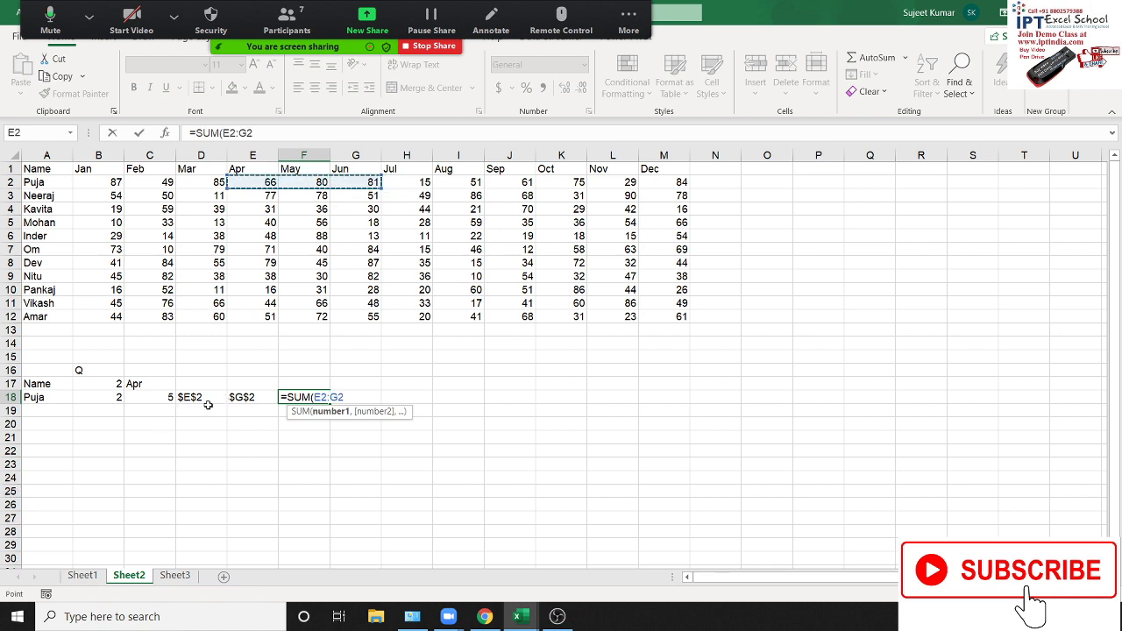
key("Escape")
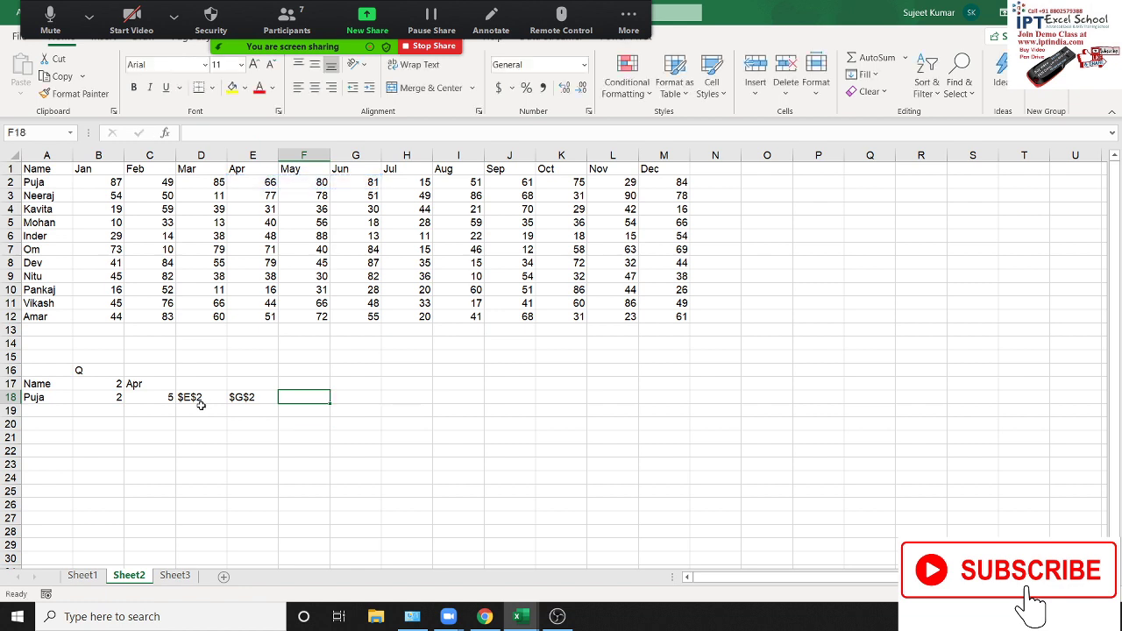
- Enter =D18&":"&E18 in F18 to join the two addresses into range text
type("=")
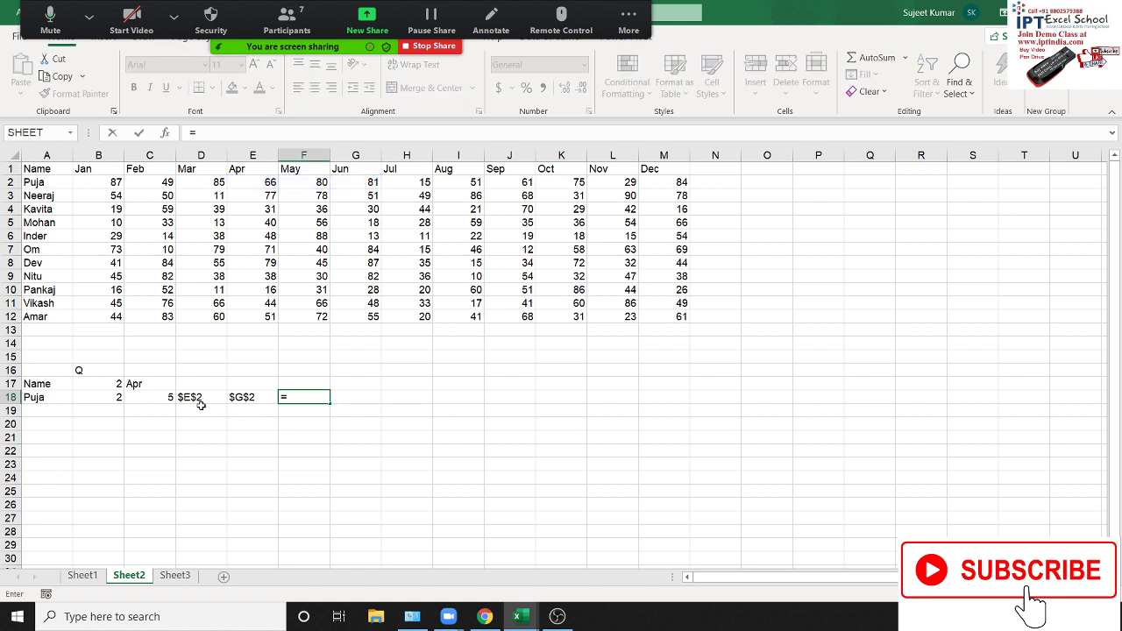
key("Left")
key("Left")
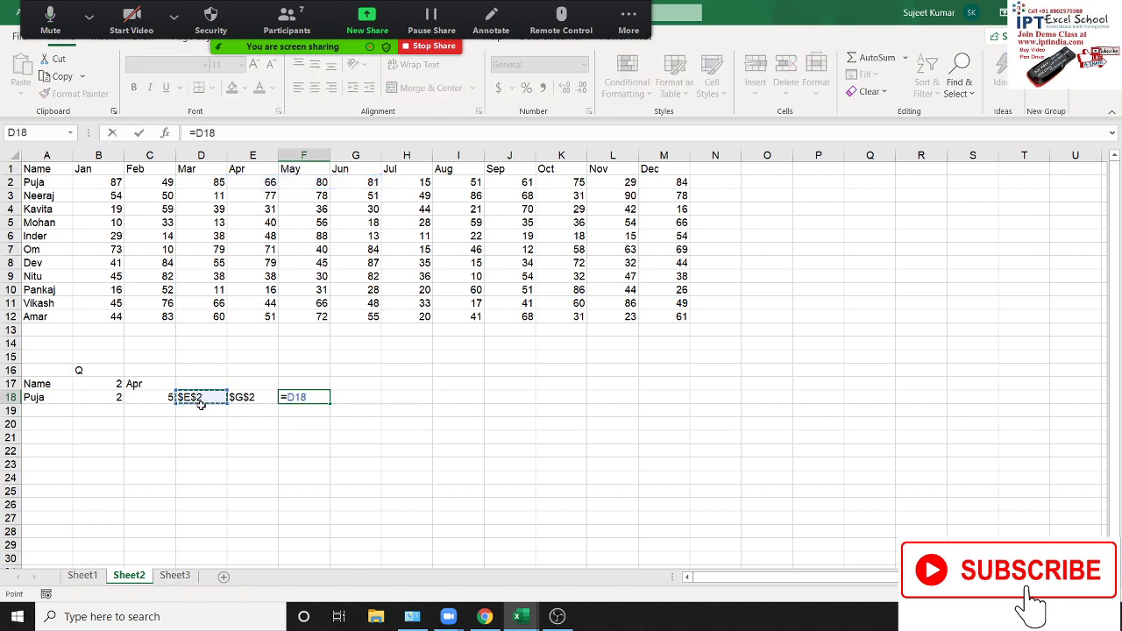
type("&\":\"")
type("&")
key("Left")
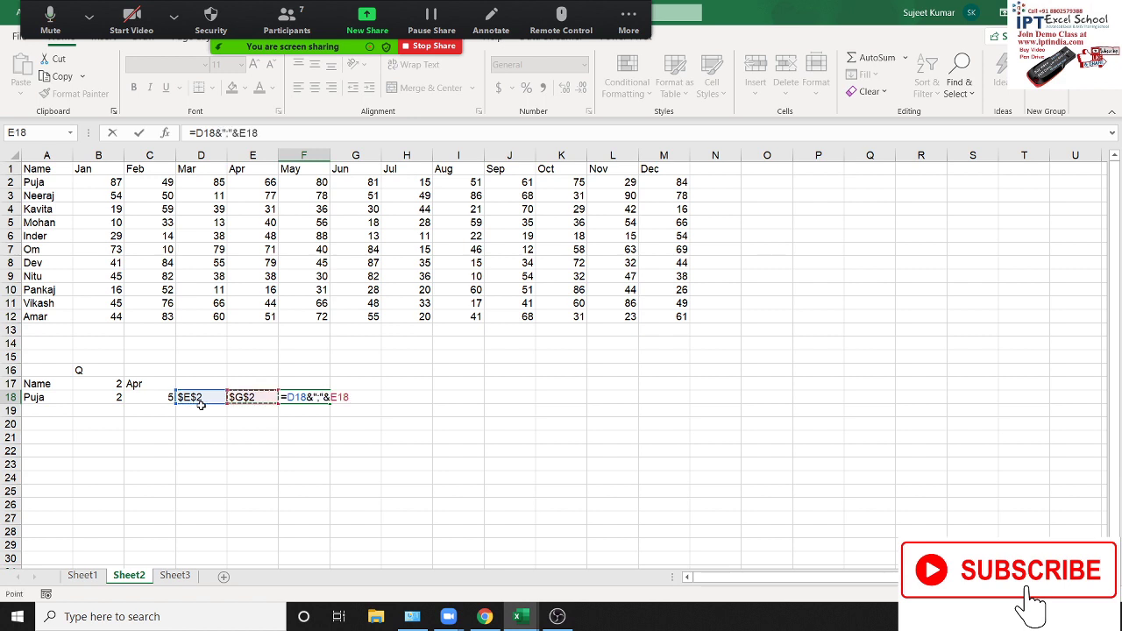
key("ctrl+Return")
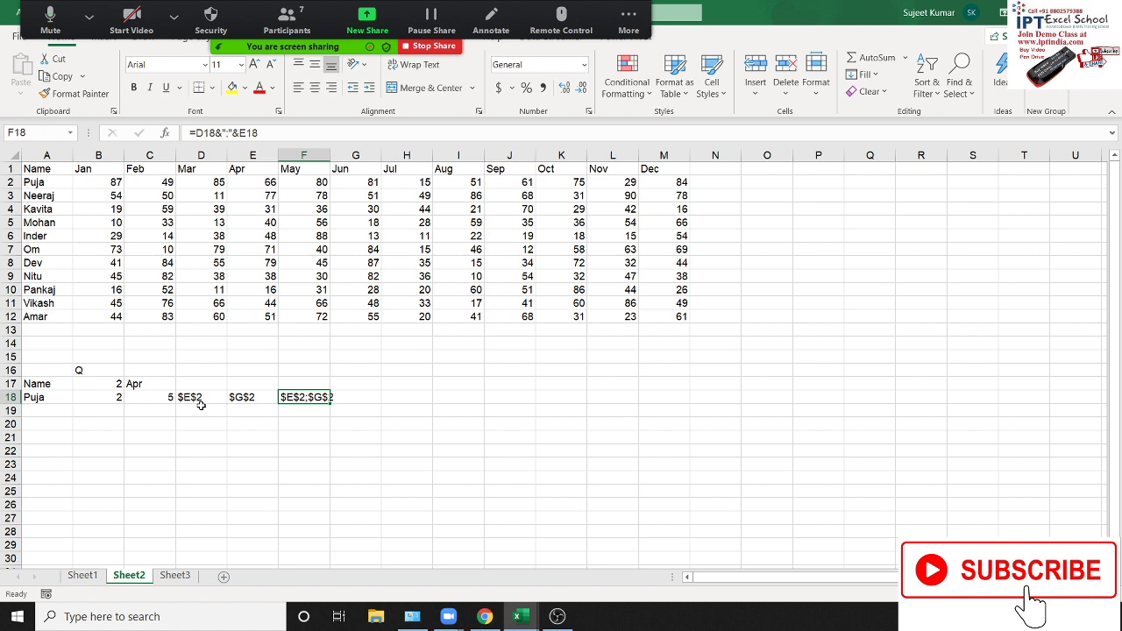
- Enter =INDIRECT(F18) in G18
key("Right")
type("=")
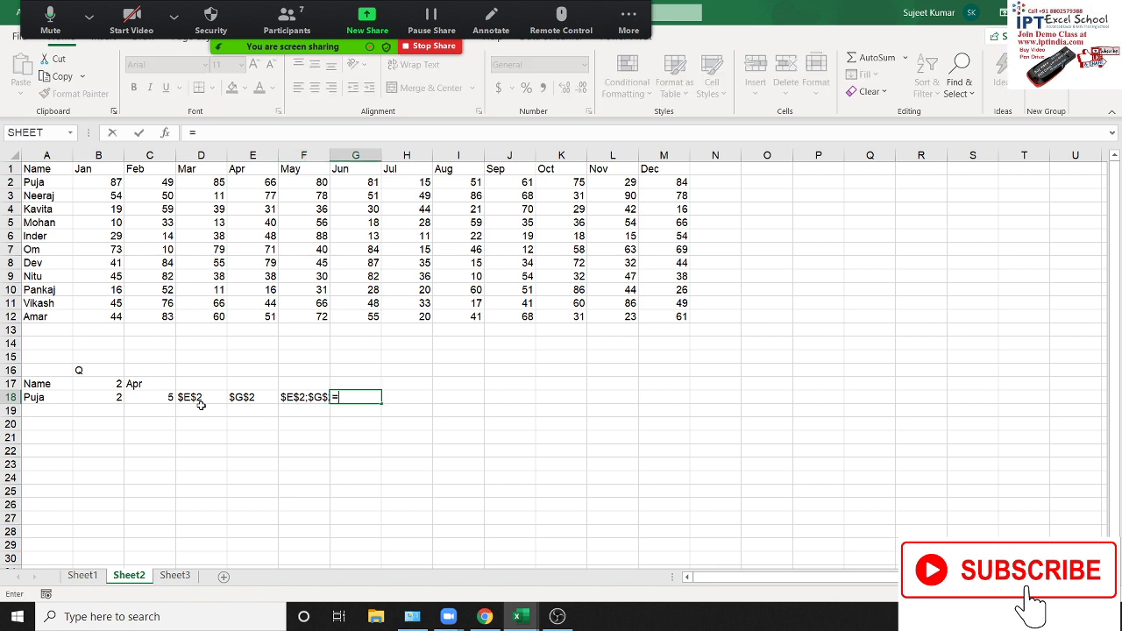
type("ind")
key("Down")
key("Tab")
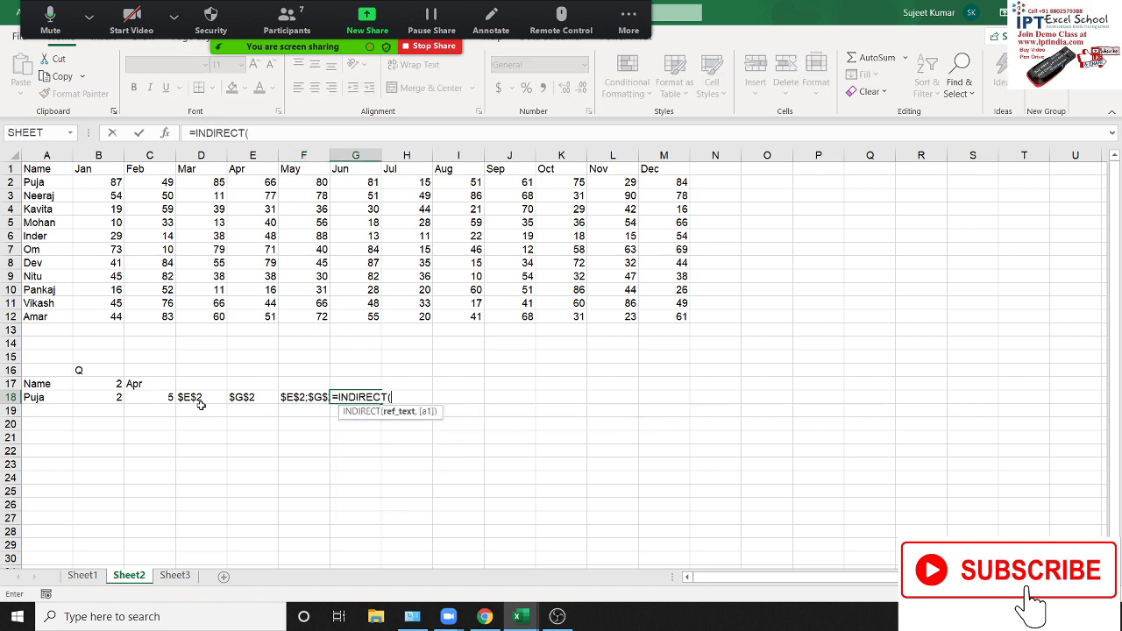
key("Left")
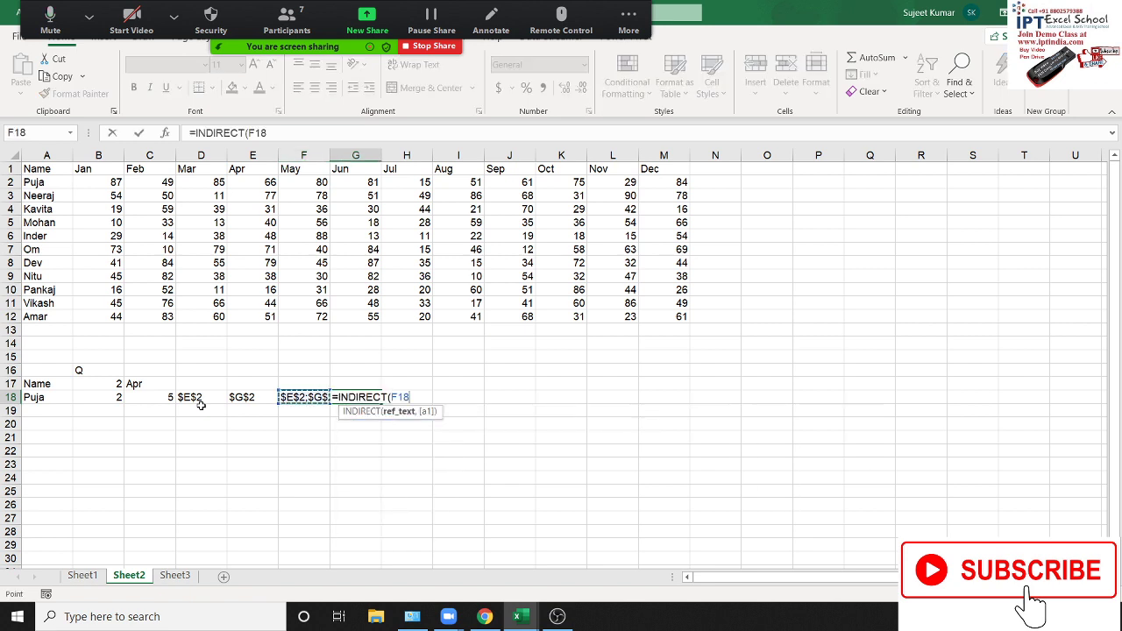
key("Return")
- Redo G18 as =SUM(INDIRECT(F18))
key("Up")
type("=")
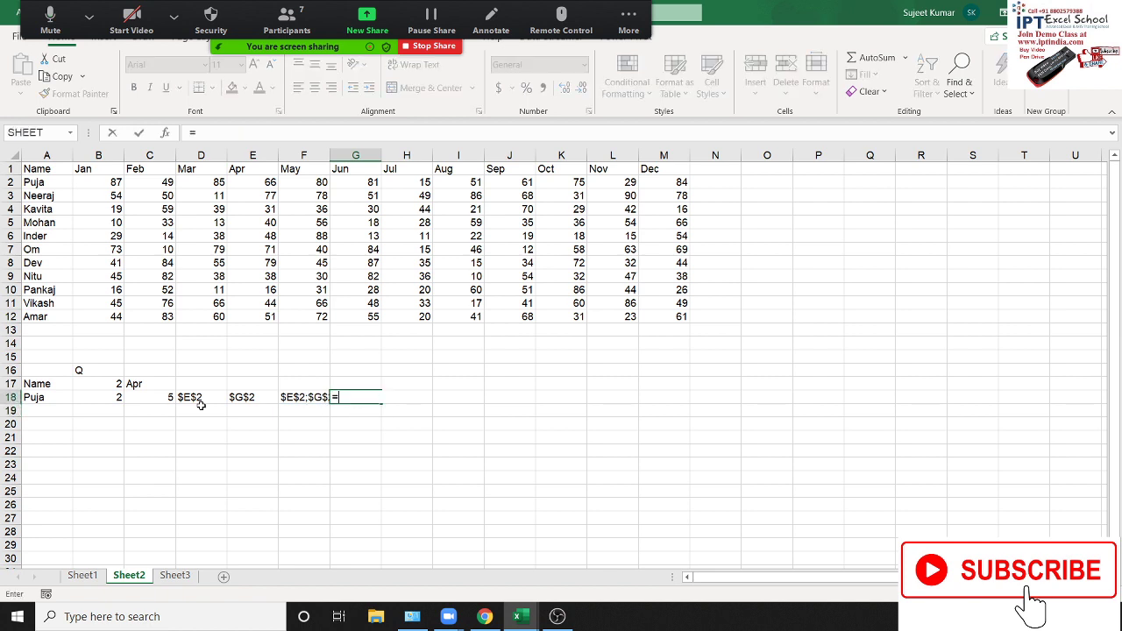
type("sum")
key("Tab")
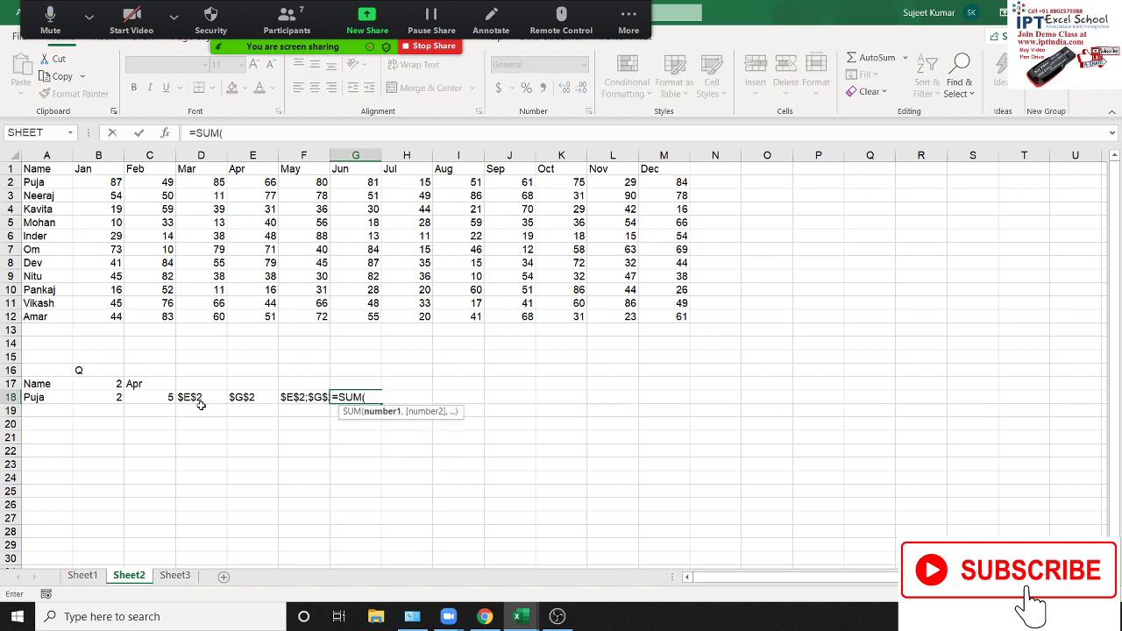
type("ind")
key("Down")
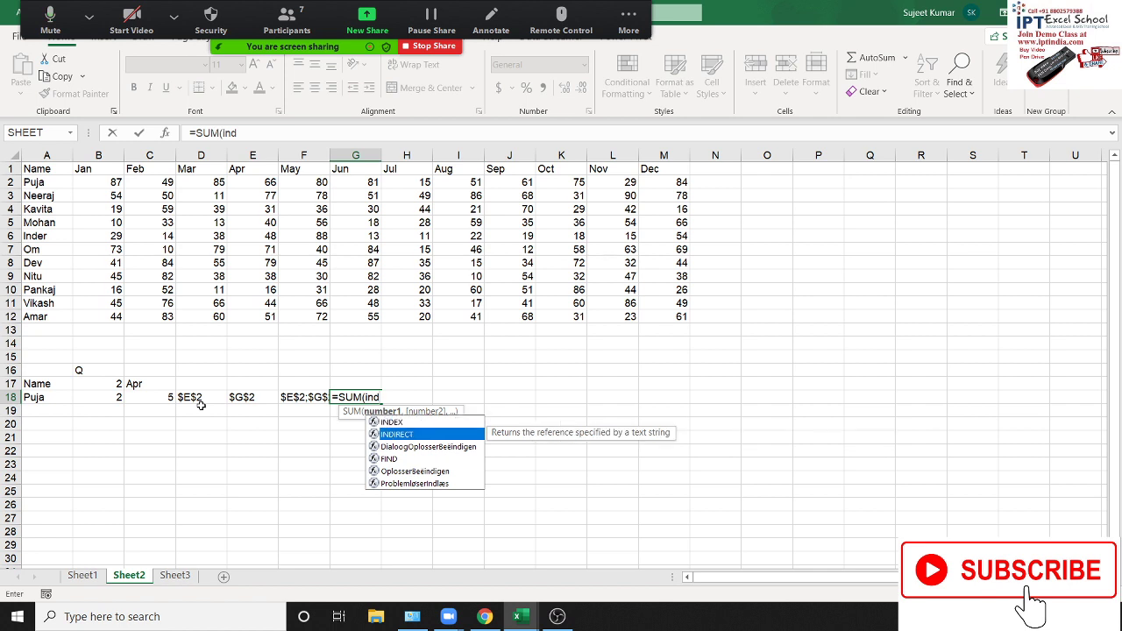
key("Tab")
key("Left")
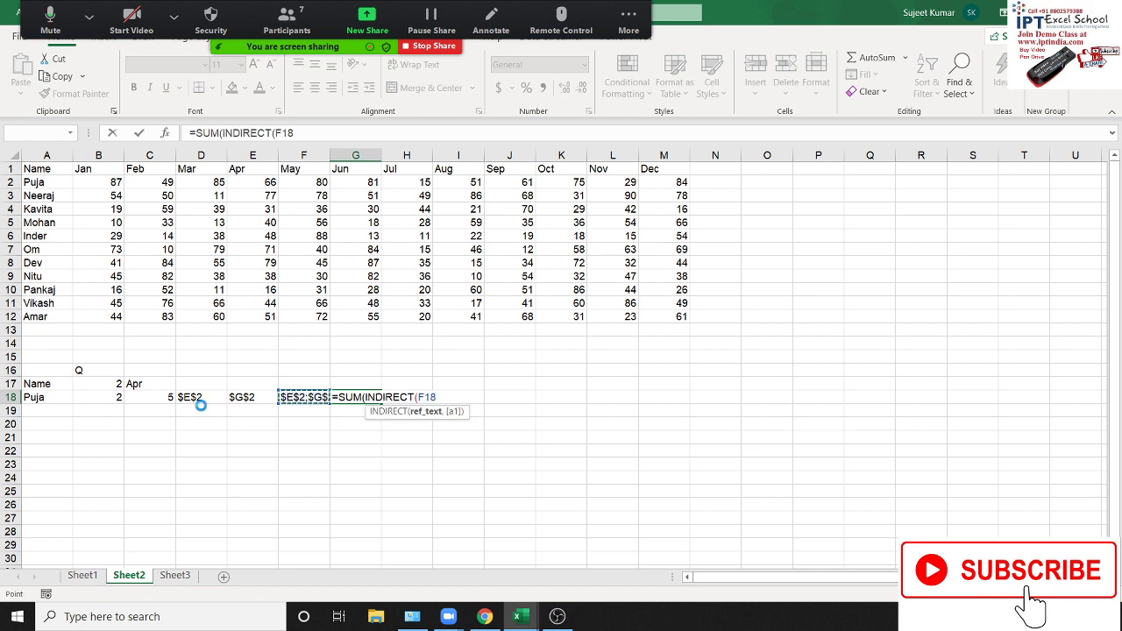
key("Return")
key("Return")
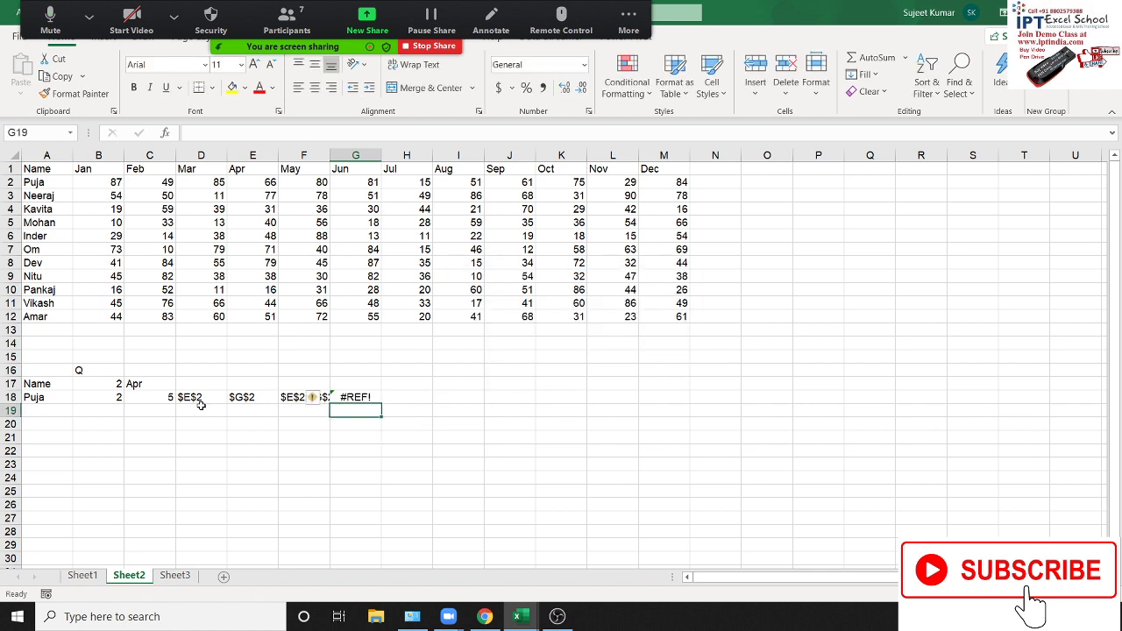
- Replace the semicolon in F18's formula with a colon so G18 shows 227
key("Up")
left_click_drag(200, 436, 307, 437)
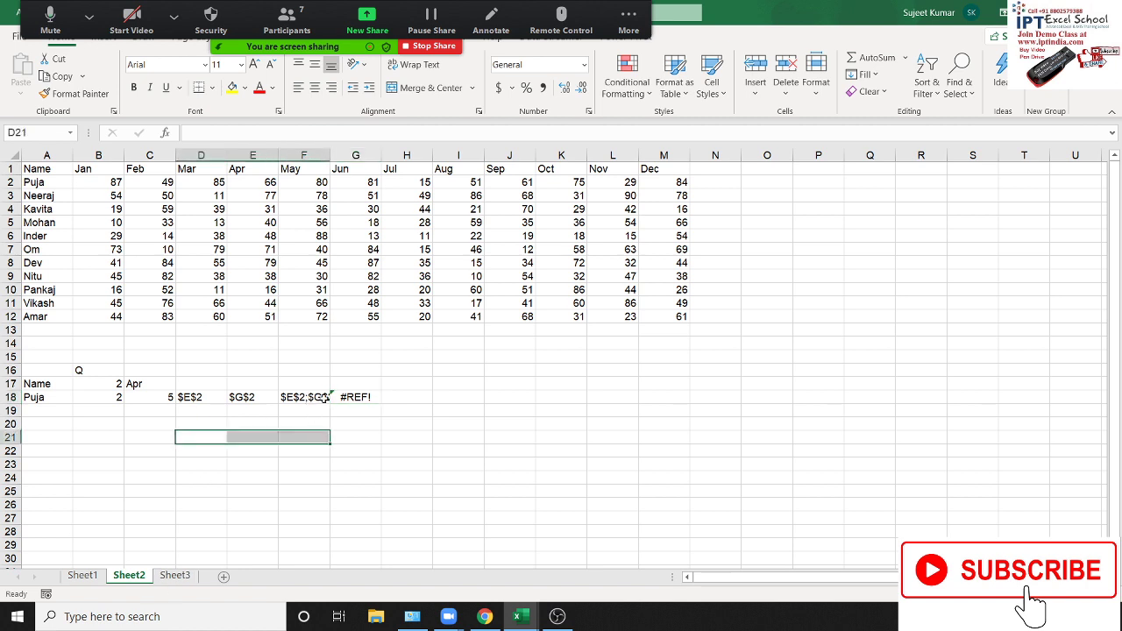
left_click(307, 397)
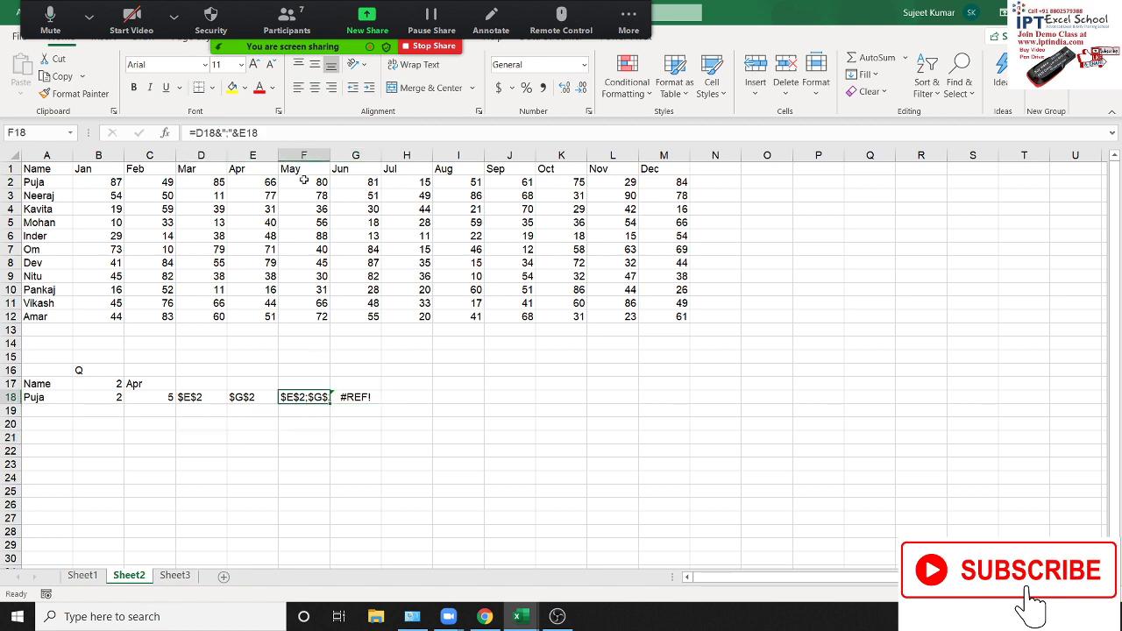
left_click(228, 134)
key("BackSpace")
type(":")
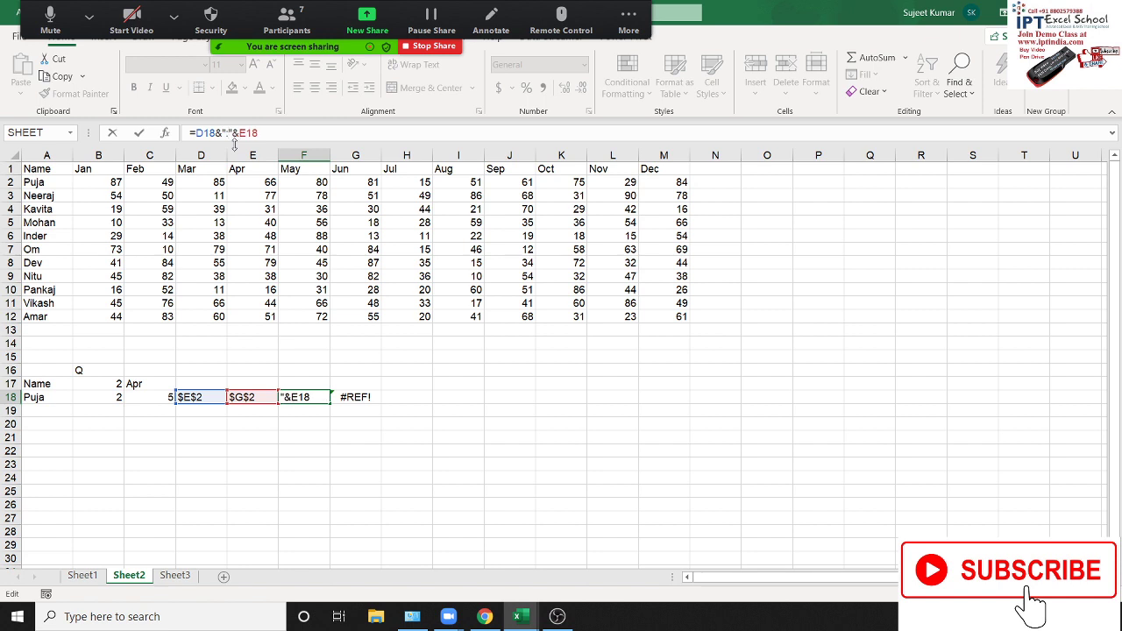
key("Return")
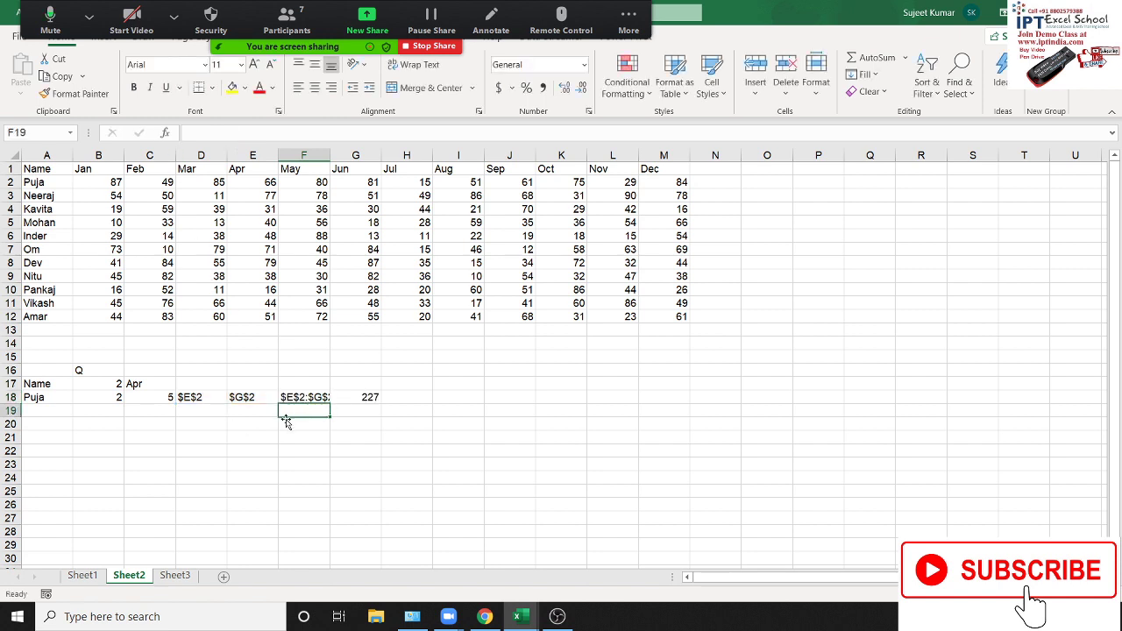
- Try quarter numbers 1, 2, 3 and 4 in B17, ending on quarter 4 (Oct)
left_click(96, 385)
type("1")
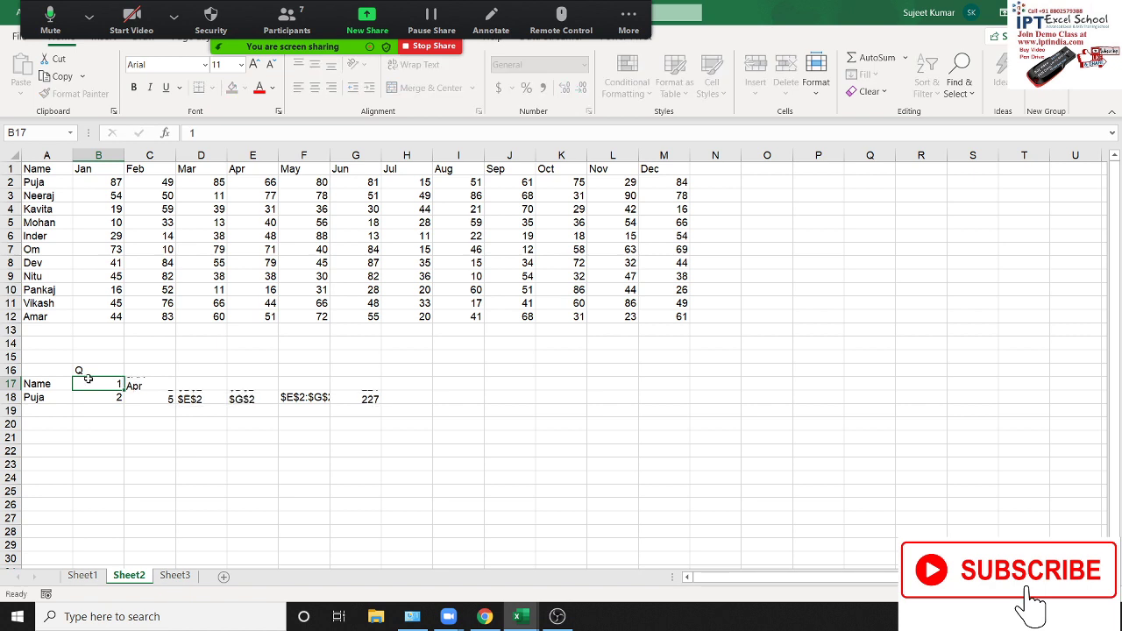
key("Return")
left_click(88, 378)
type("2")
key("Return")
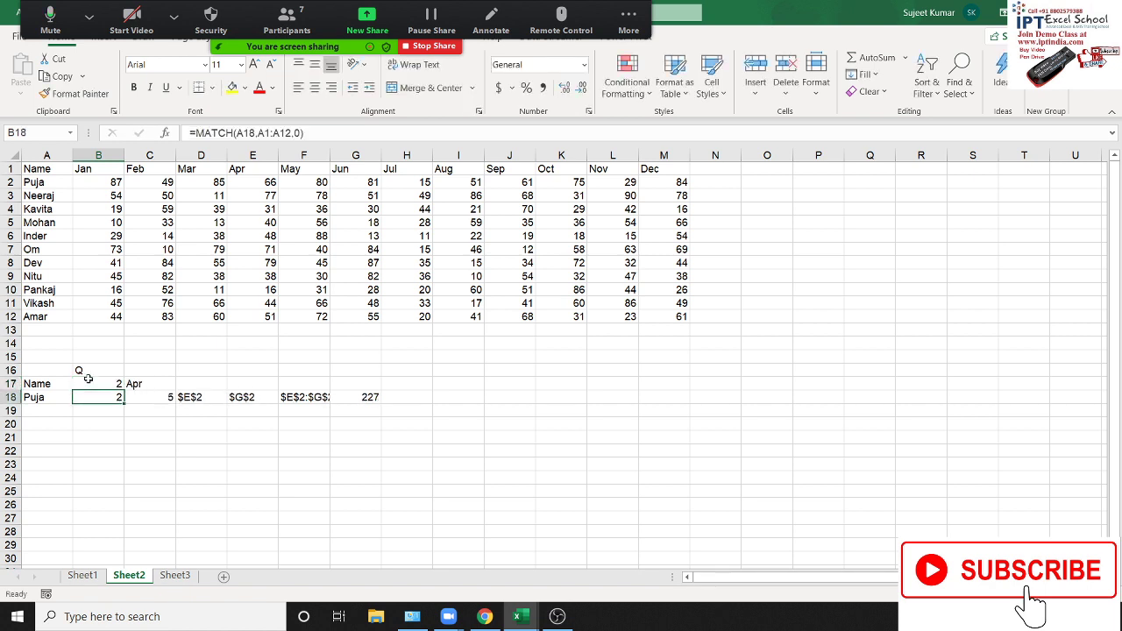
left_click(87, 378)
type("3")
key("Return")
left_click(88, 383)
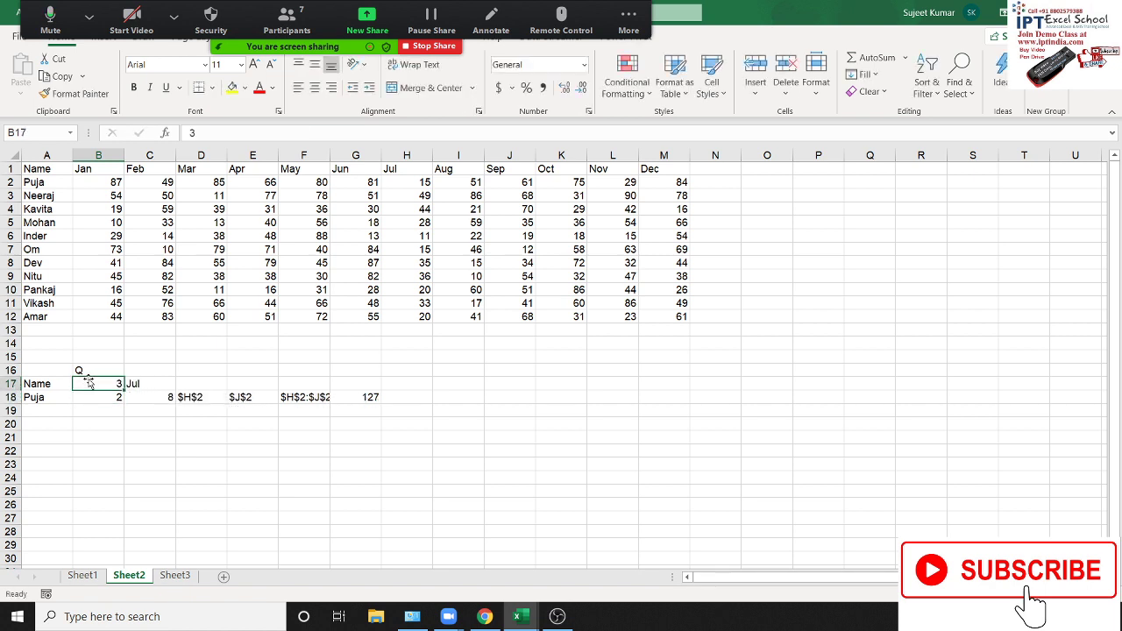
type("4")
key("Return")
- Enter a different name in A18 and review the MATCH formulas in B18 and C18
left_click(88, 379)
key("Return")
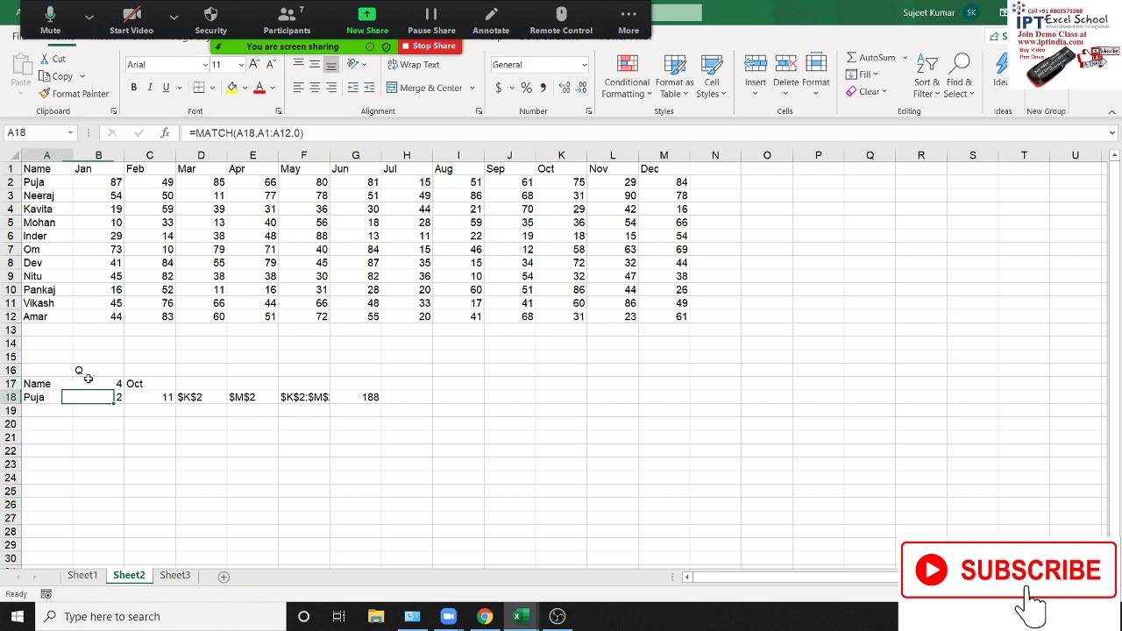
key("Left")
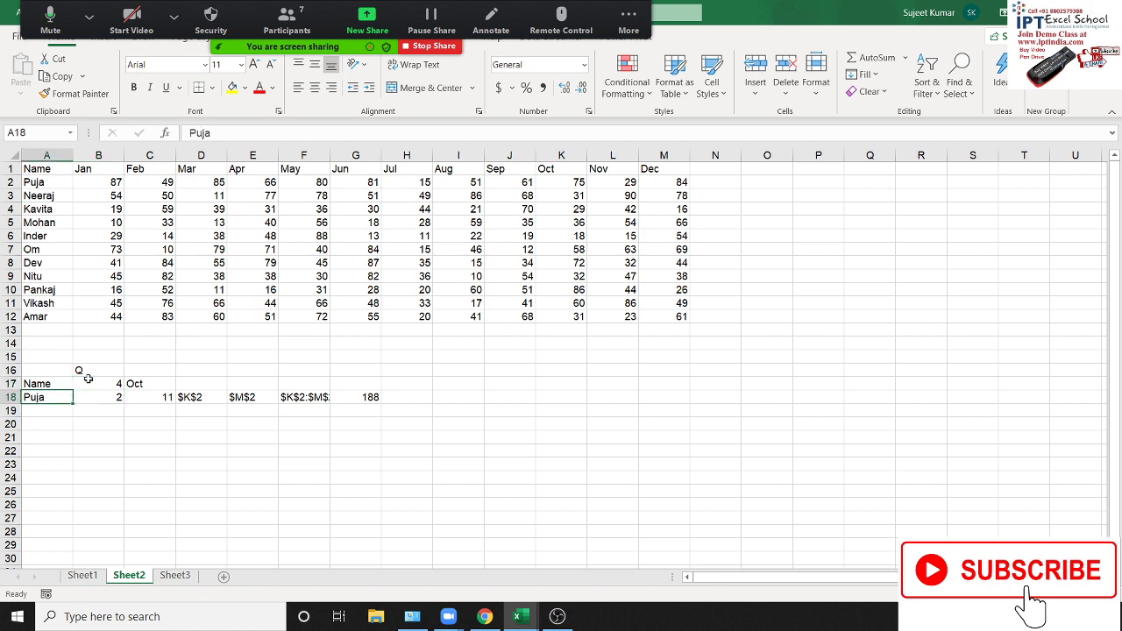
type("OM")
key("Return")
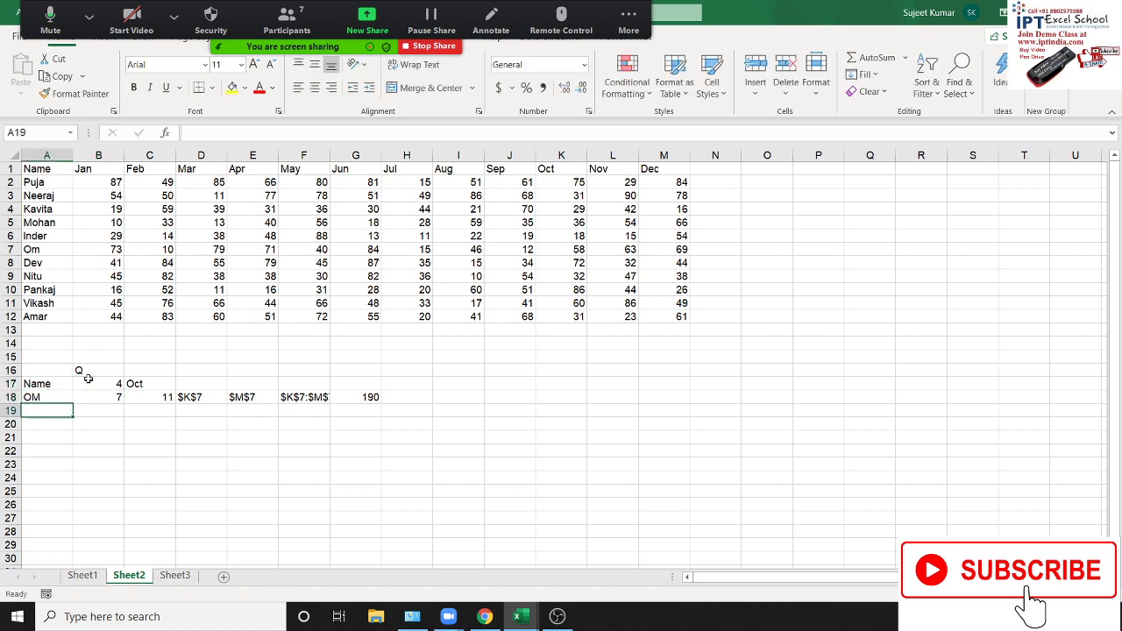
key("Up")
key("Right")
key("Right")
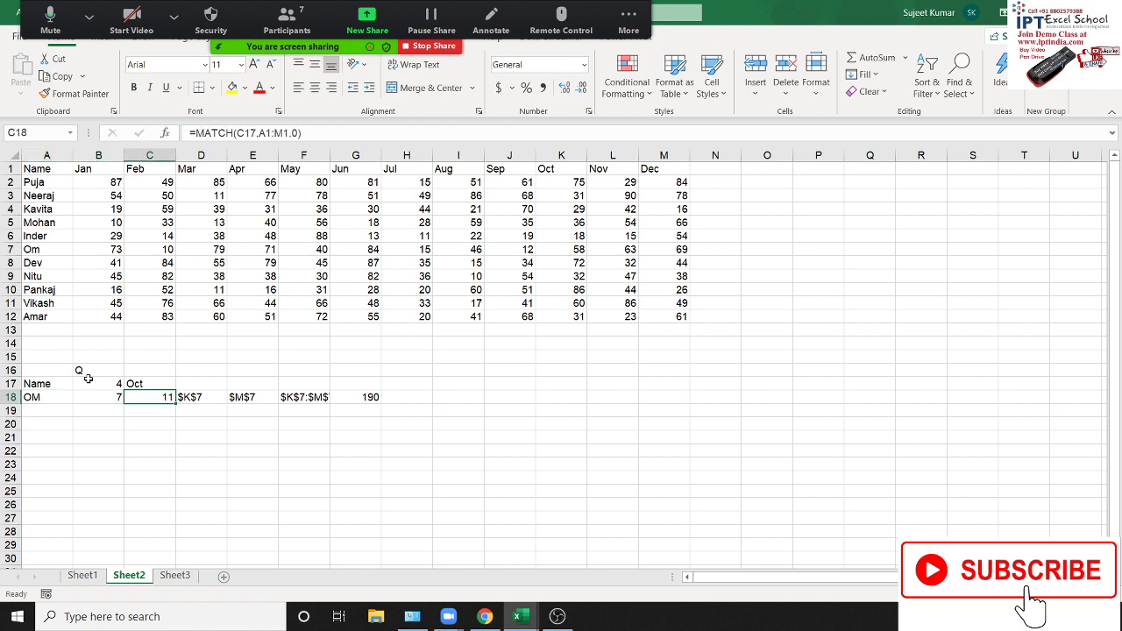
key("Left")
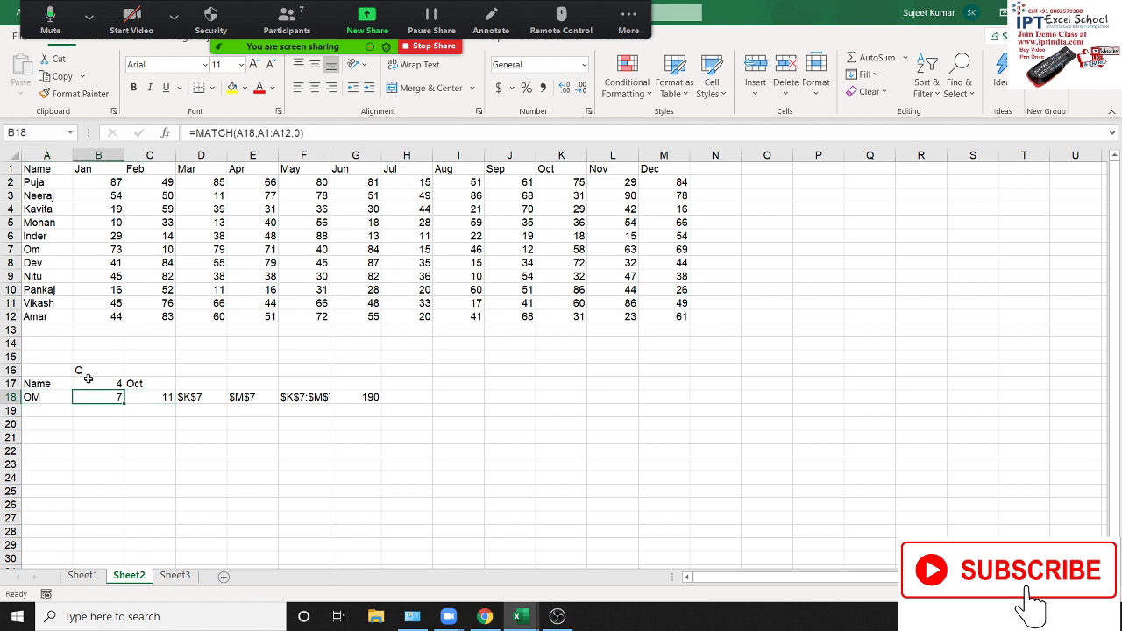
key("F2")
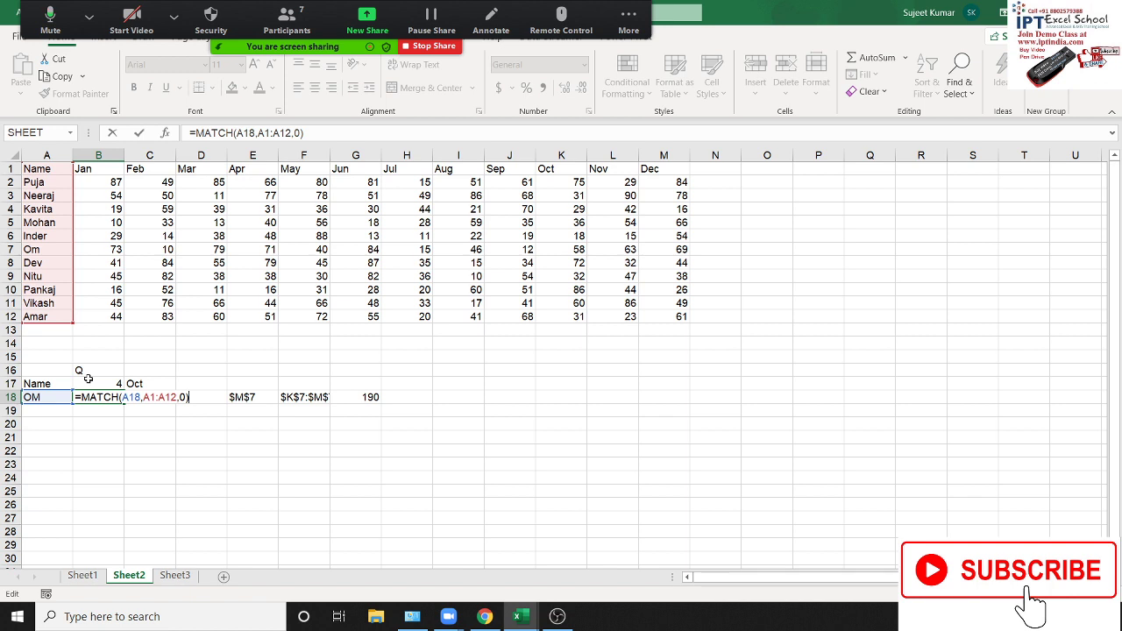
key("Escape")
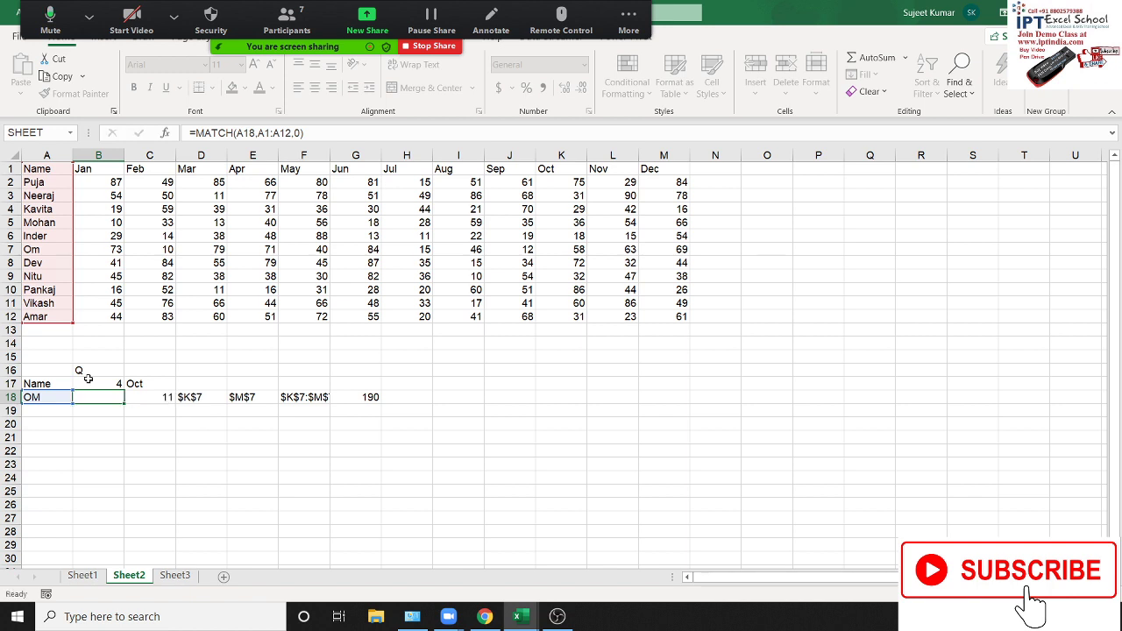
key("Up")
key("Right")
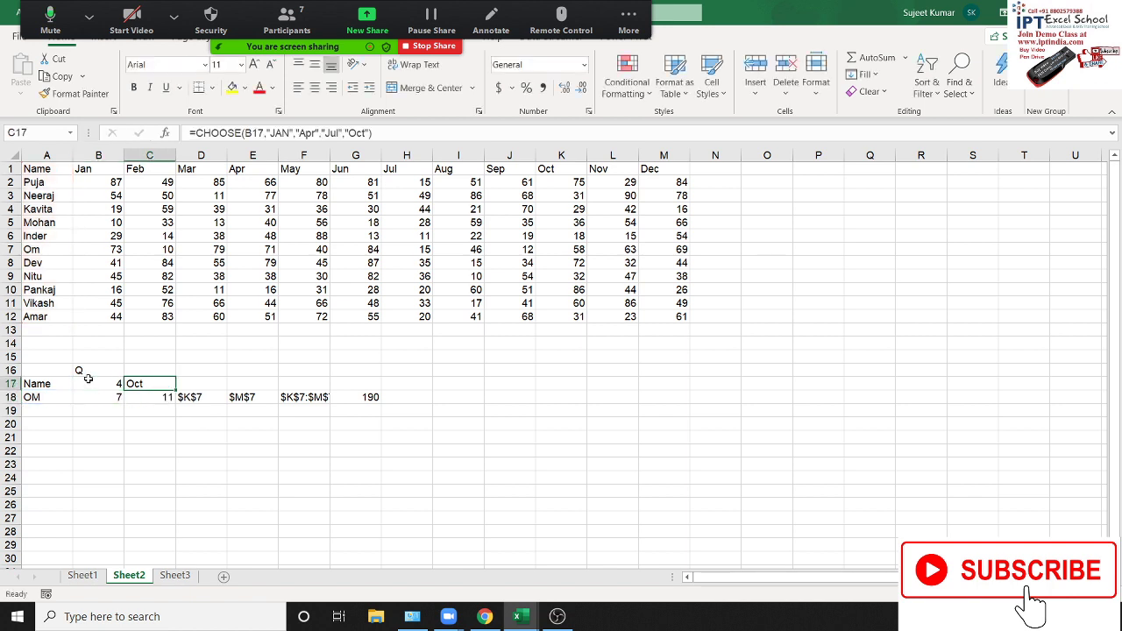
key("F2")
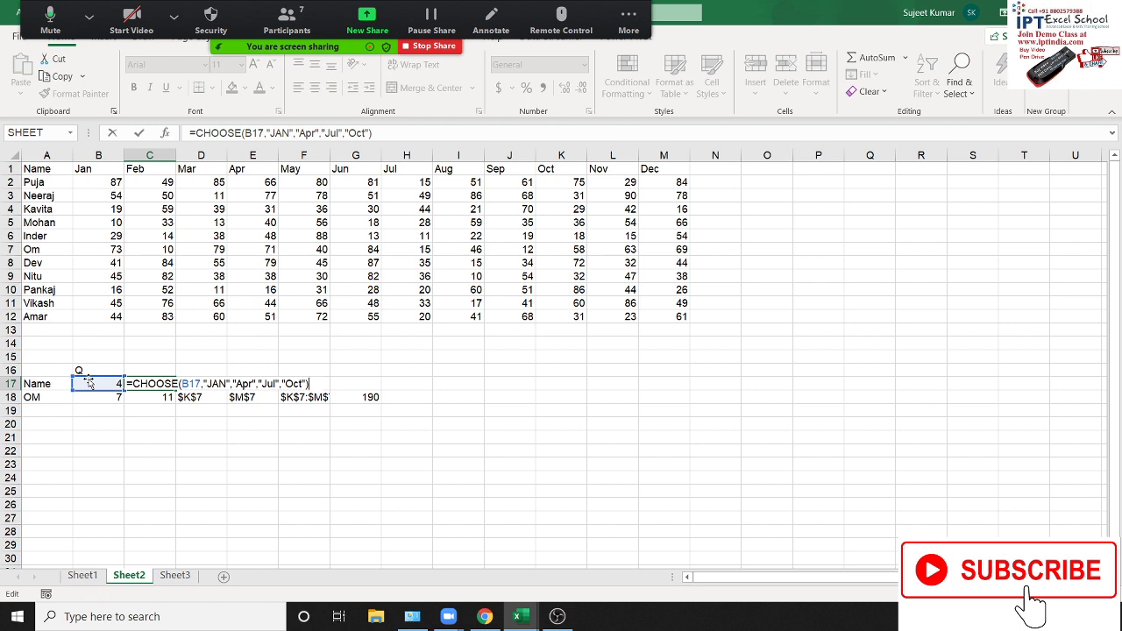
key("Return")
key("Up")
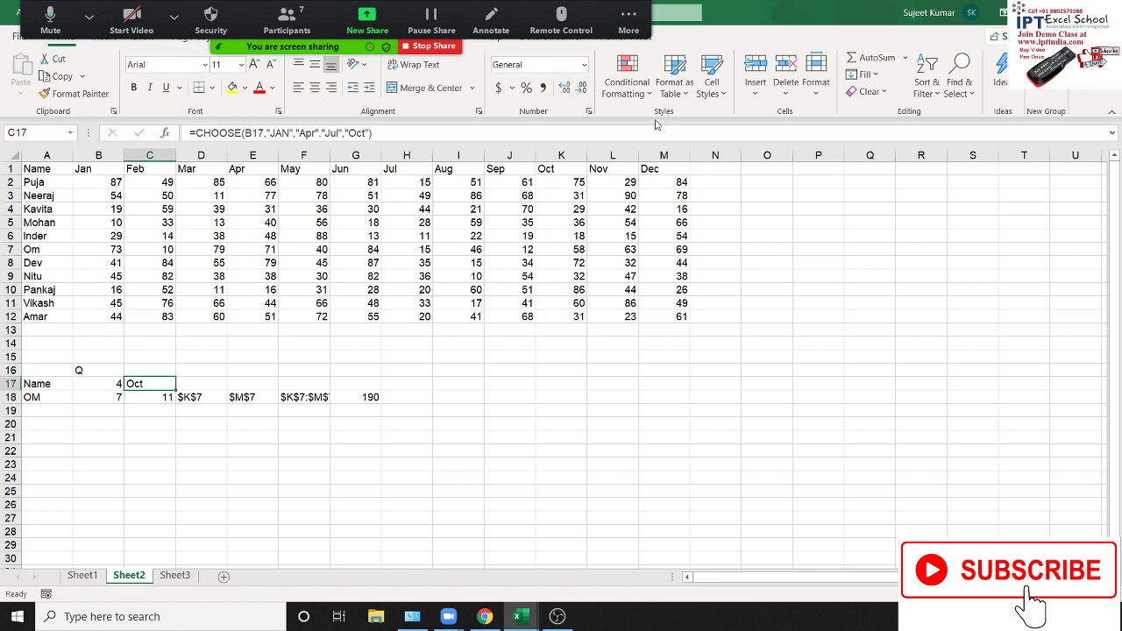
key("Down")
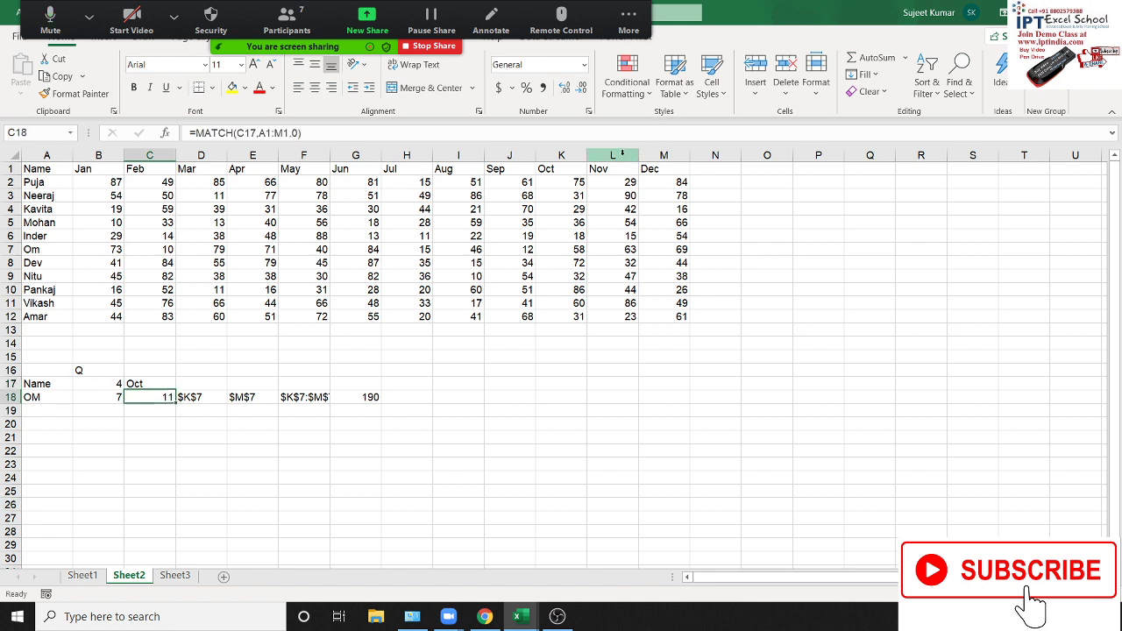
key("F2")
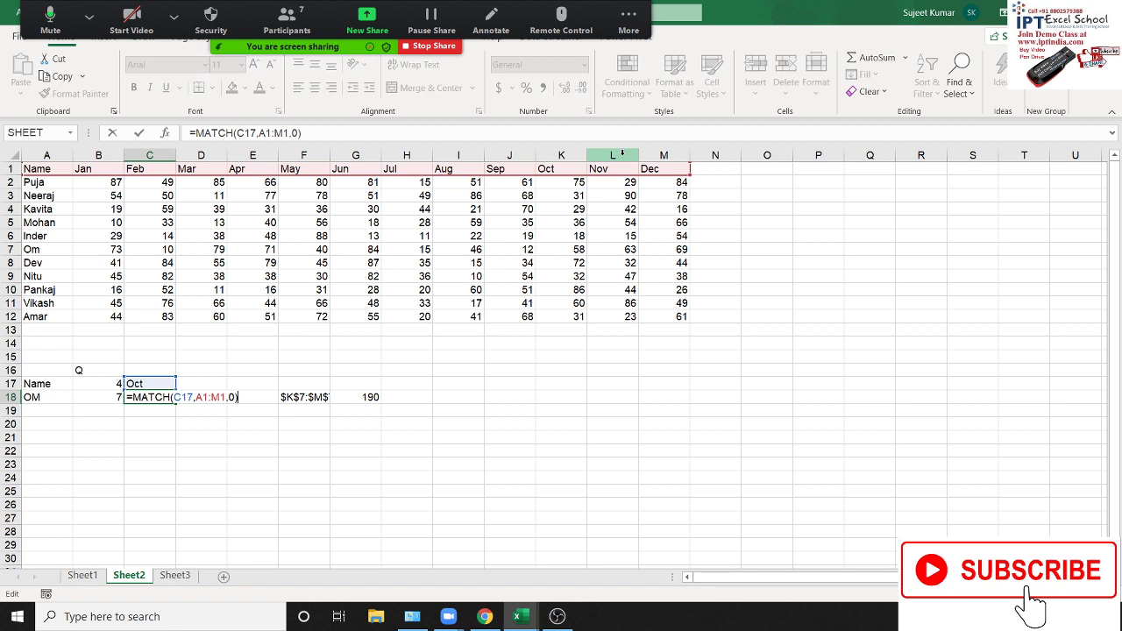
key("ctrl+Return")
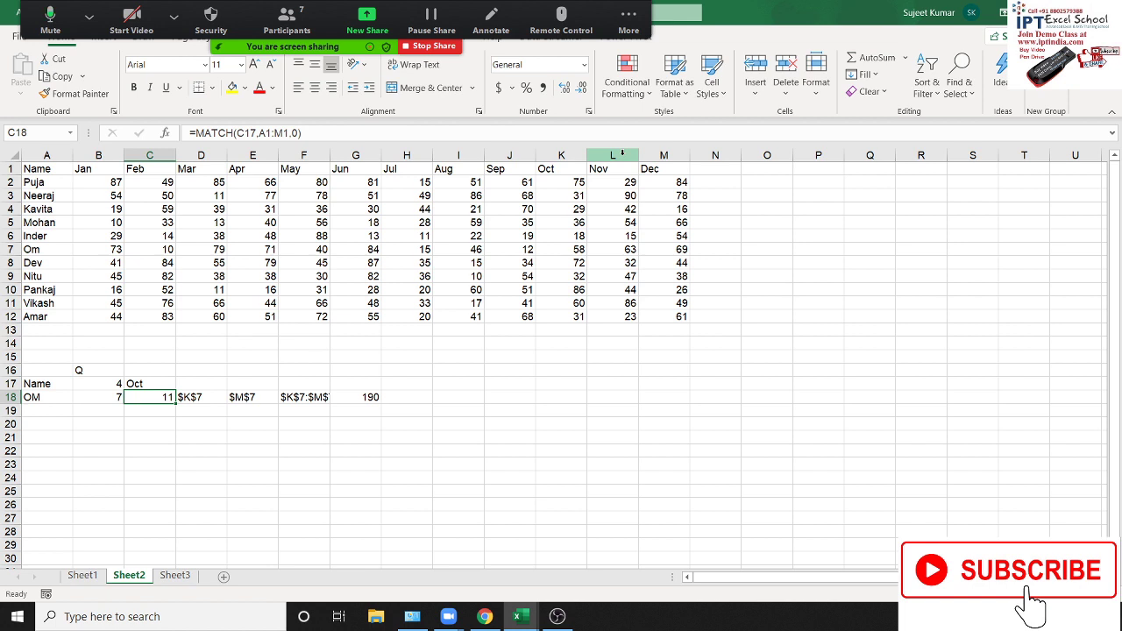
key("Left")
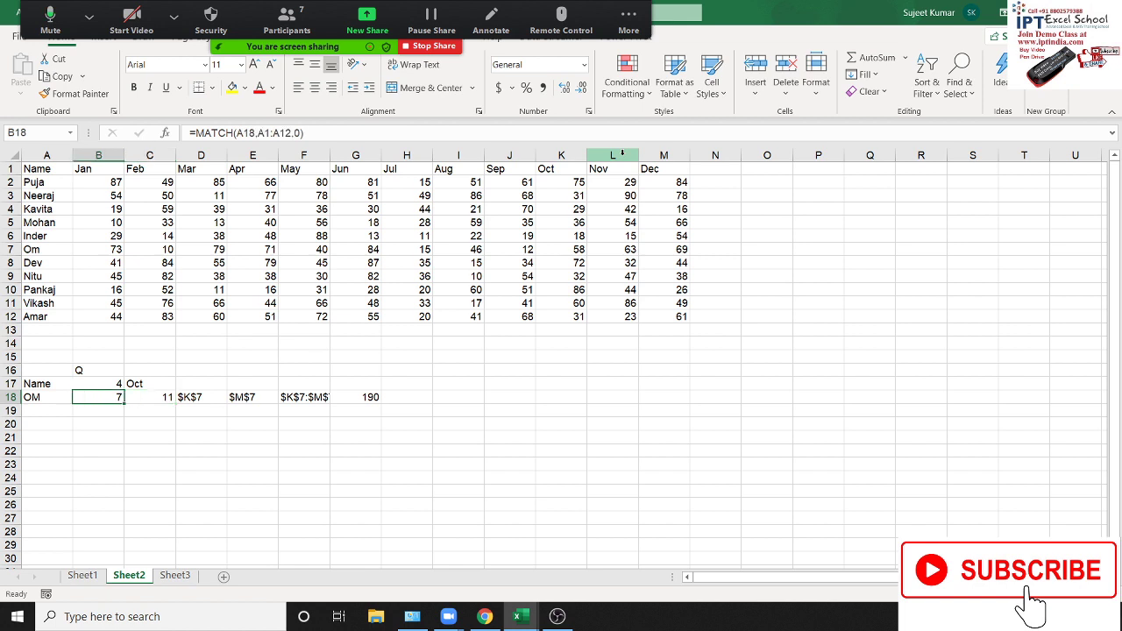
key("Right")
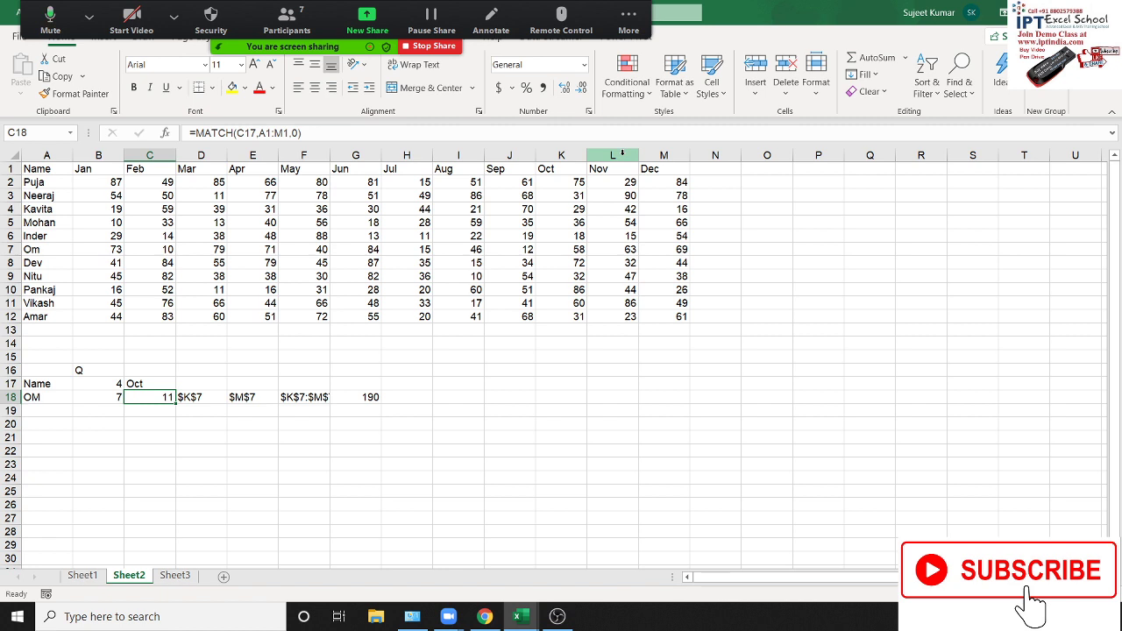
key("Right")
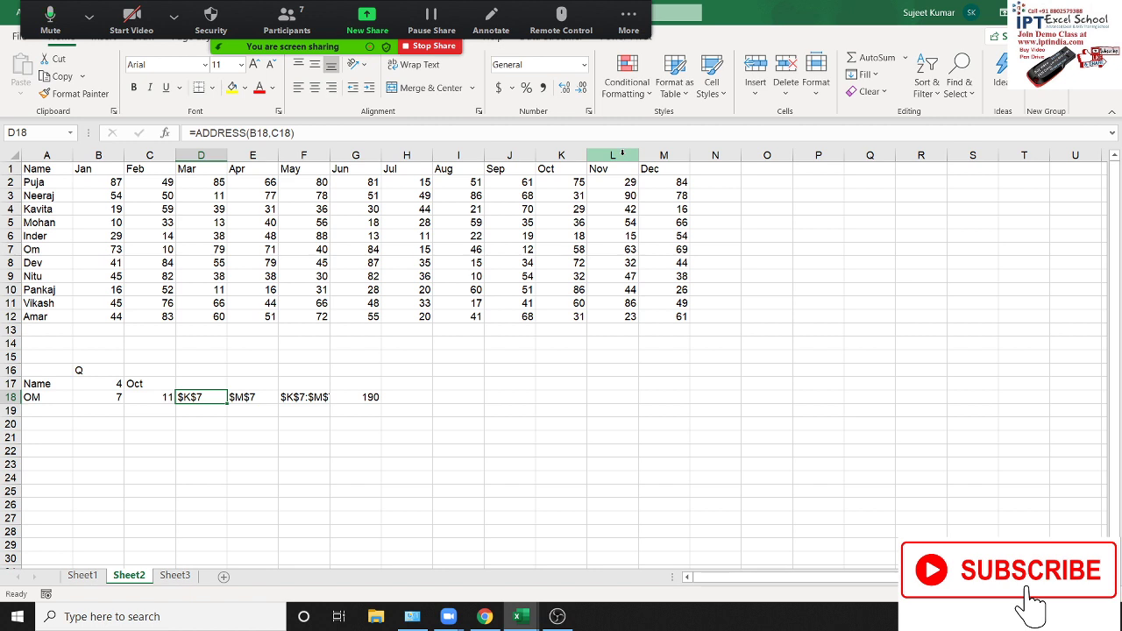
key("Right")
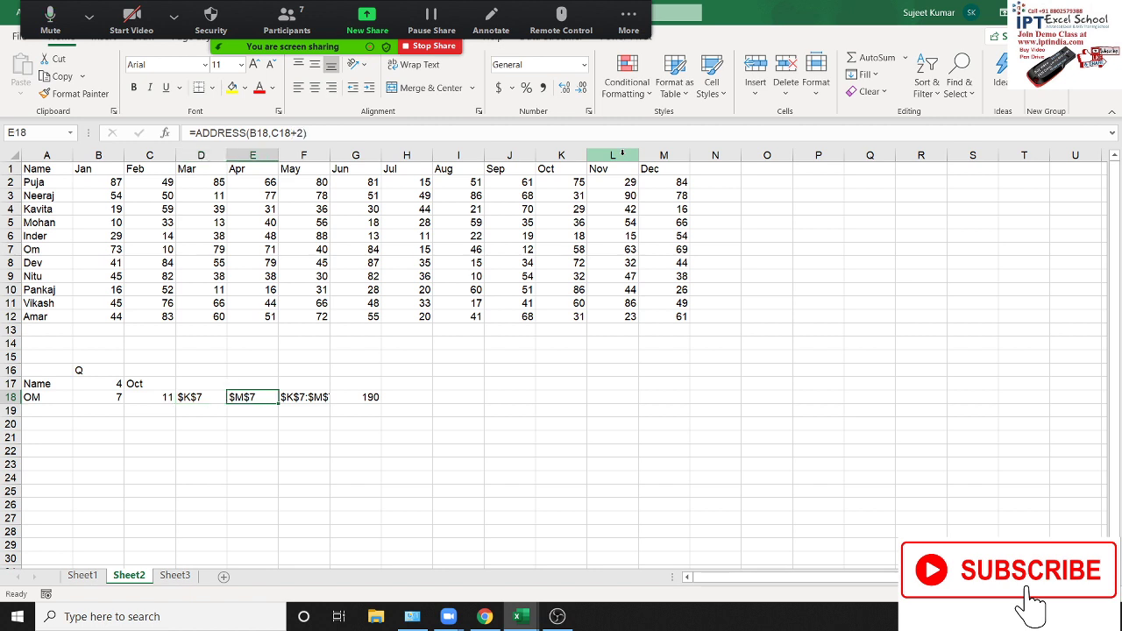
key("Right")
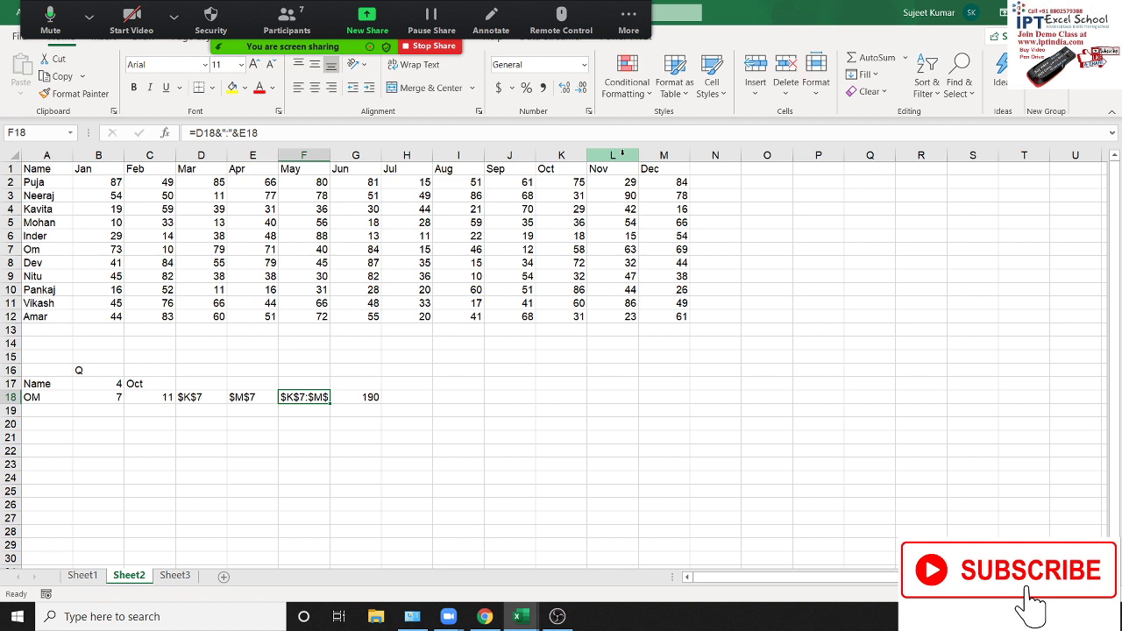
key("Right")
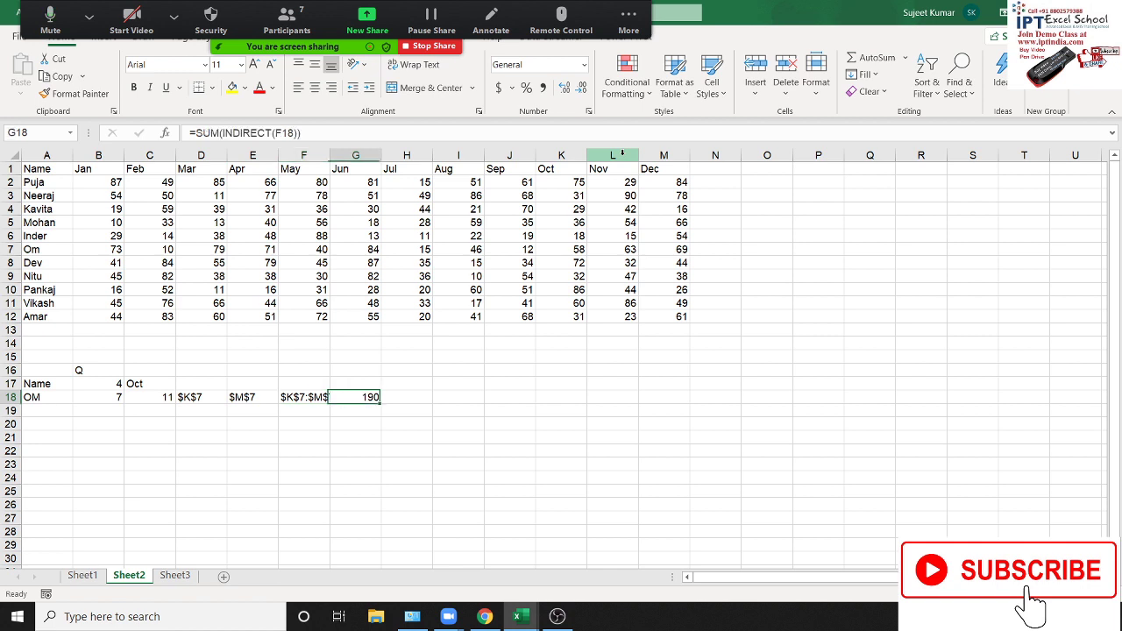
key("F2")
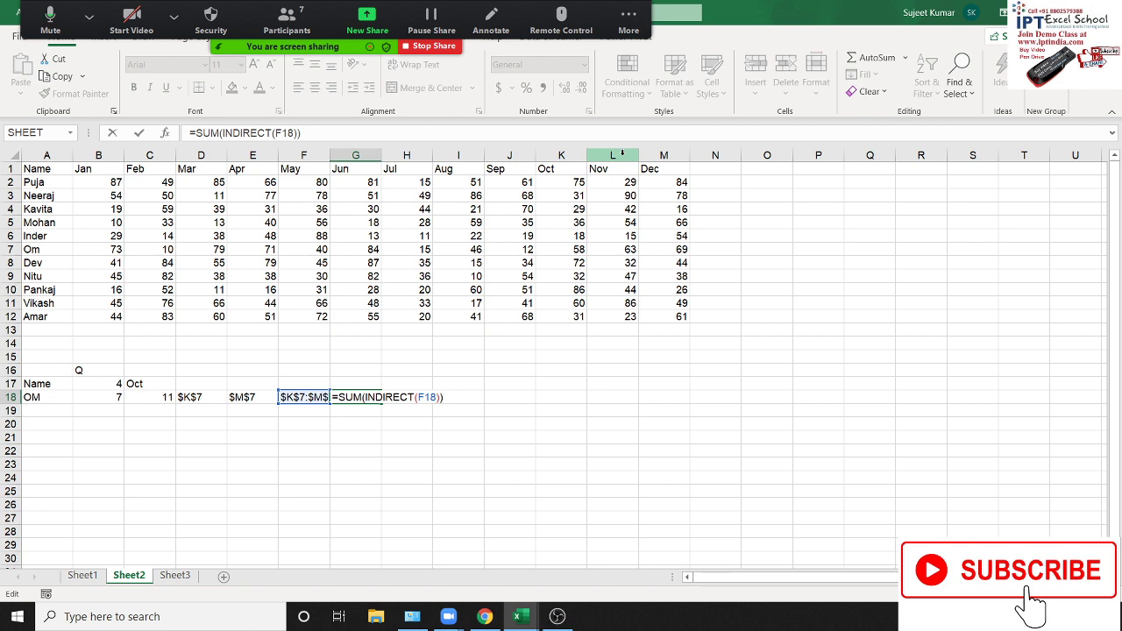
key("Escape")
key("Left")
key("Left")
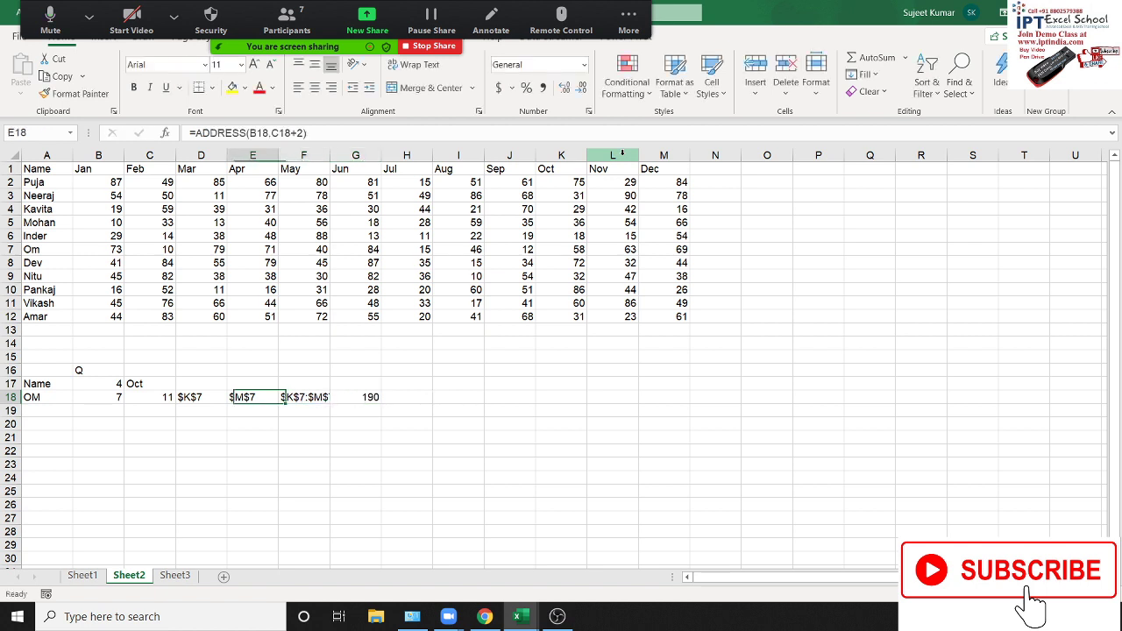
key("Left")
key("Left")
key("Left")
key("Up")
key("Right")
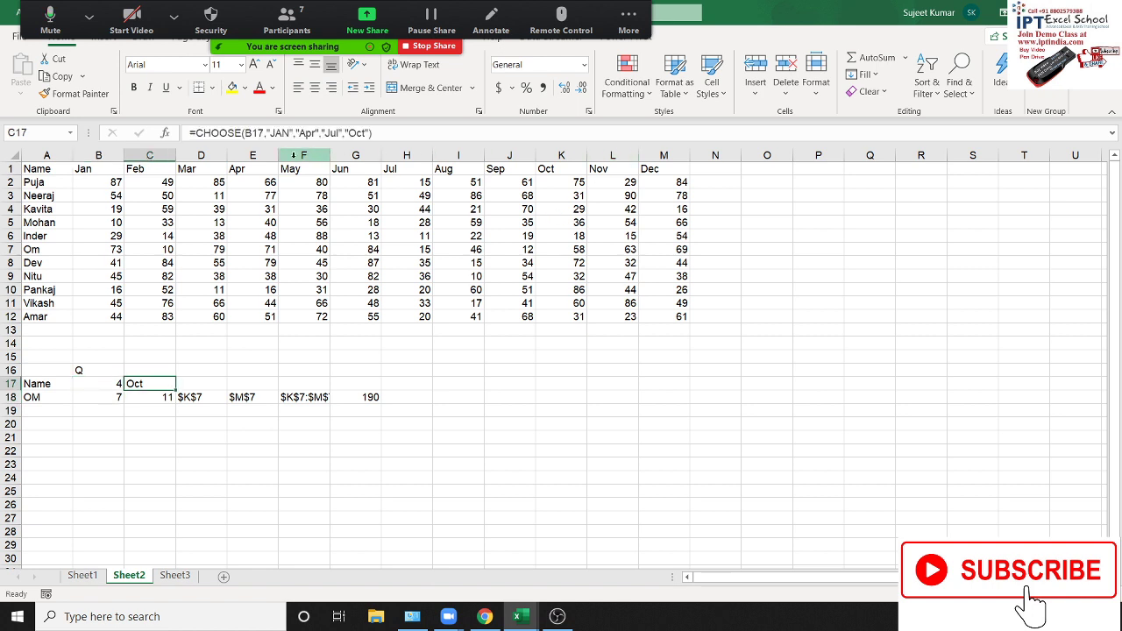
left_click_drag(195, 133, 395, 126)
key("ctrl+c")
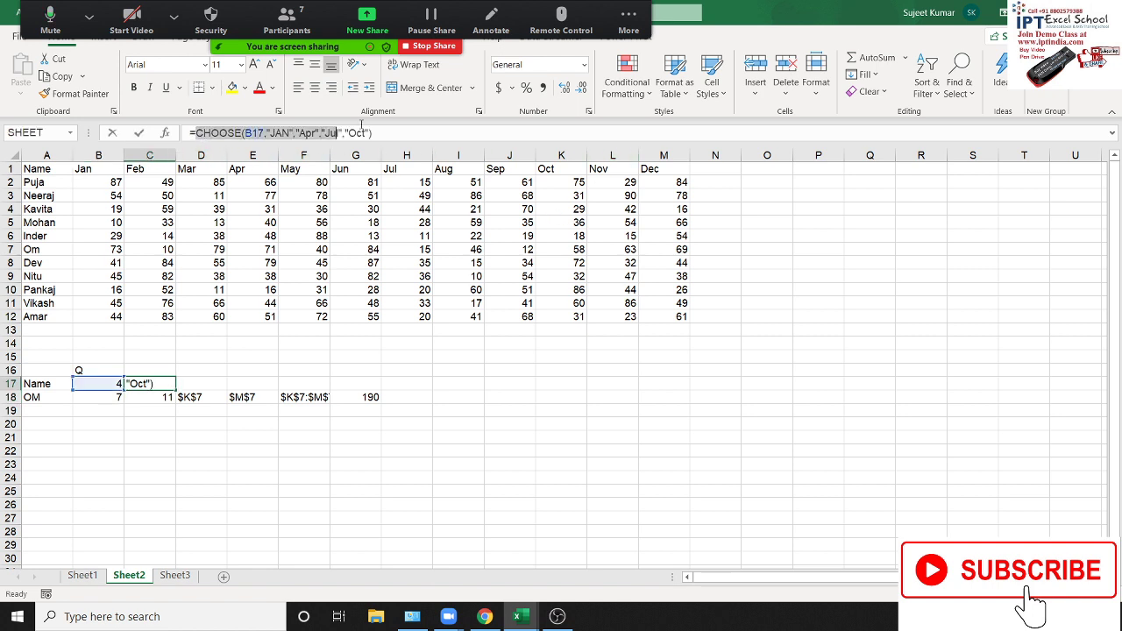
key("Escape")
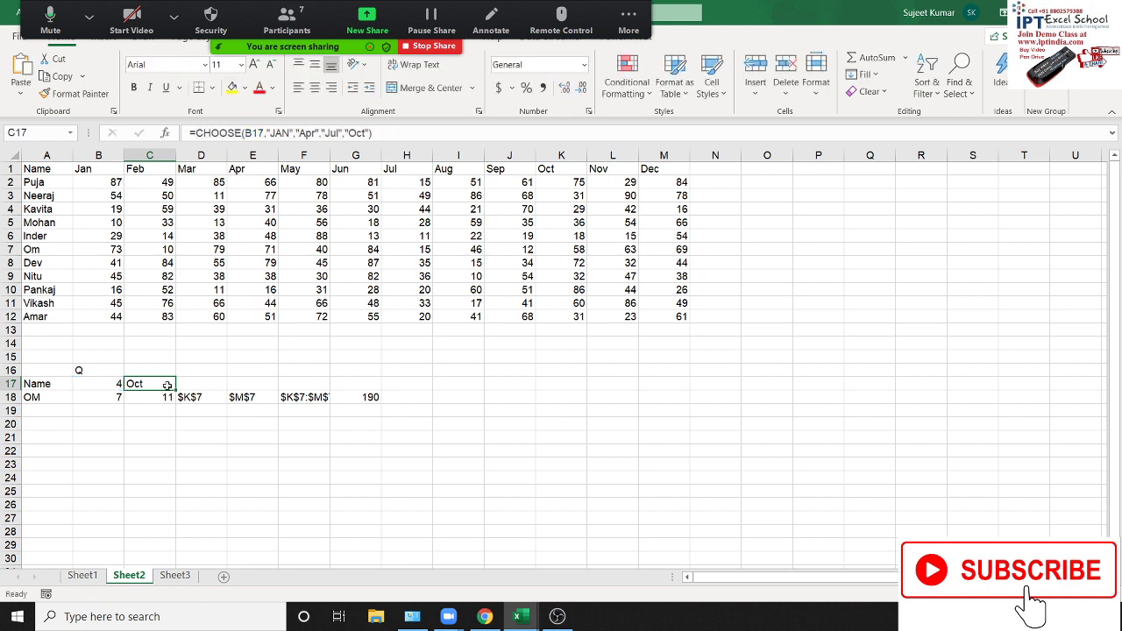
- Replace C17 in C18's MATCH formula with the CHOOSE month expression, still giving 11
left_click(159, 397)
double_click(248, 133)
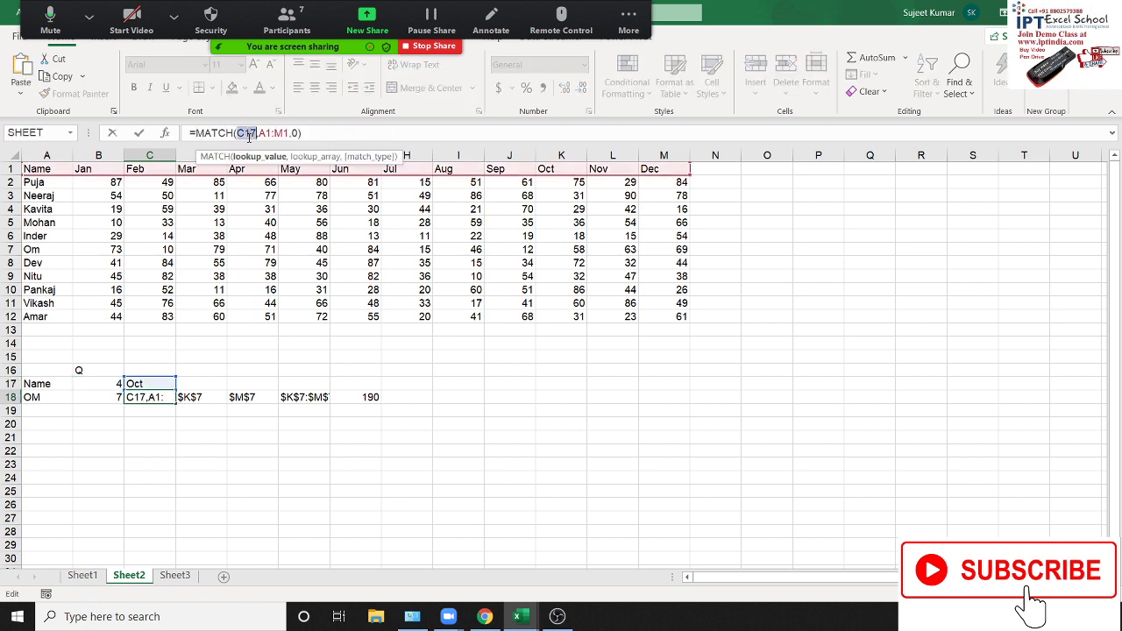
key("ctrl+v")
key("Return")
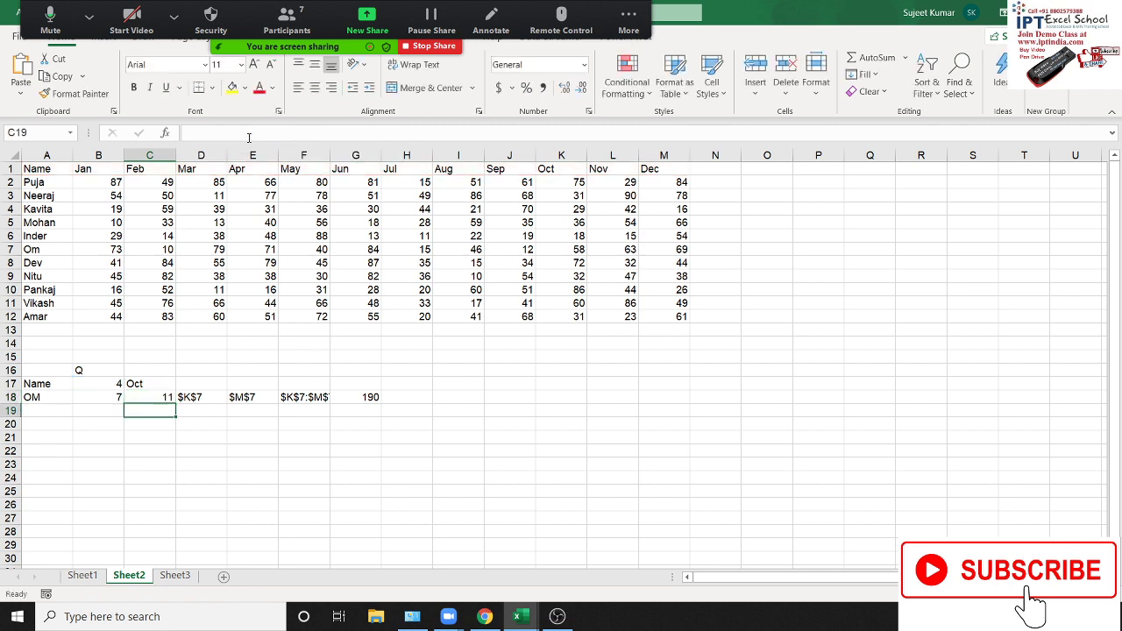
- Substitute B18's MATCH(A18,A1:A12,0) row lookup for B18 inside D18's ADDRESS formula
key("Up")
key("Left")
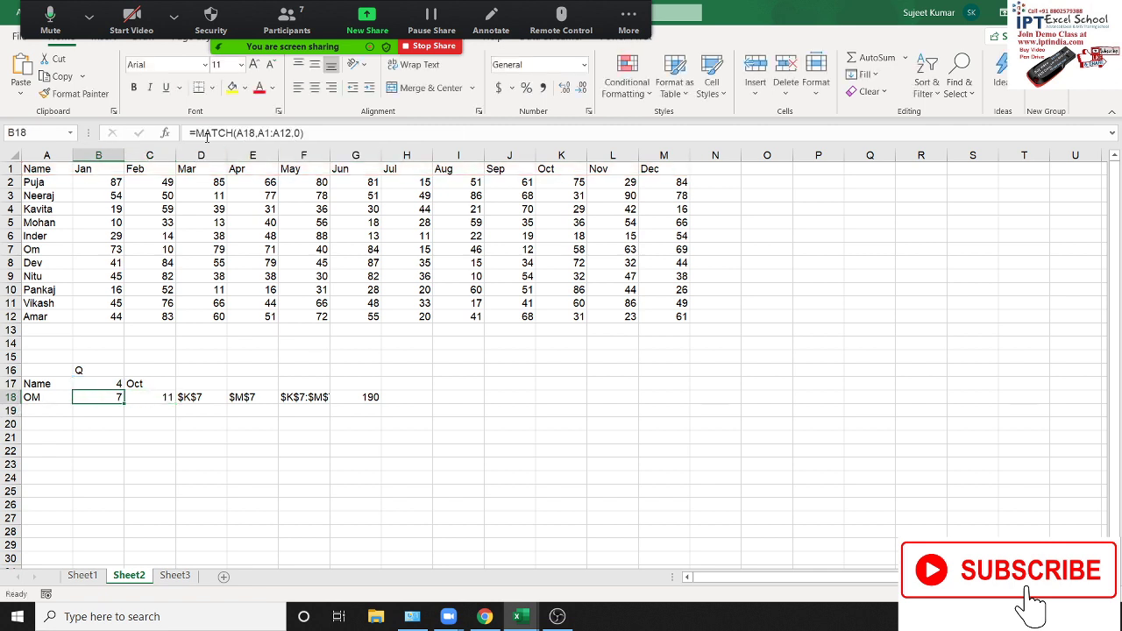
left_click_drag(196, 133, 314, 147)
key("ctrl+c")
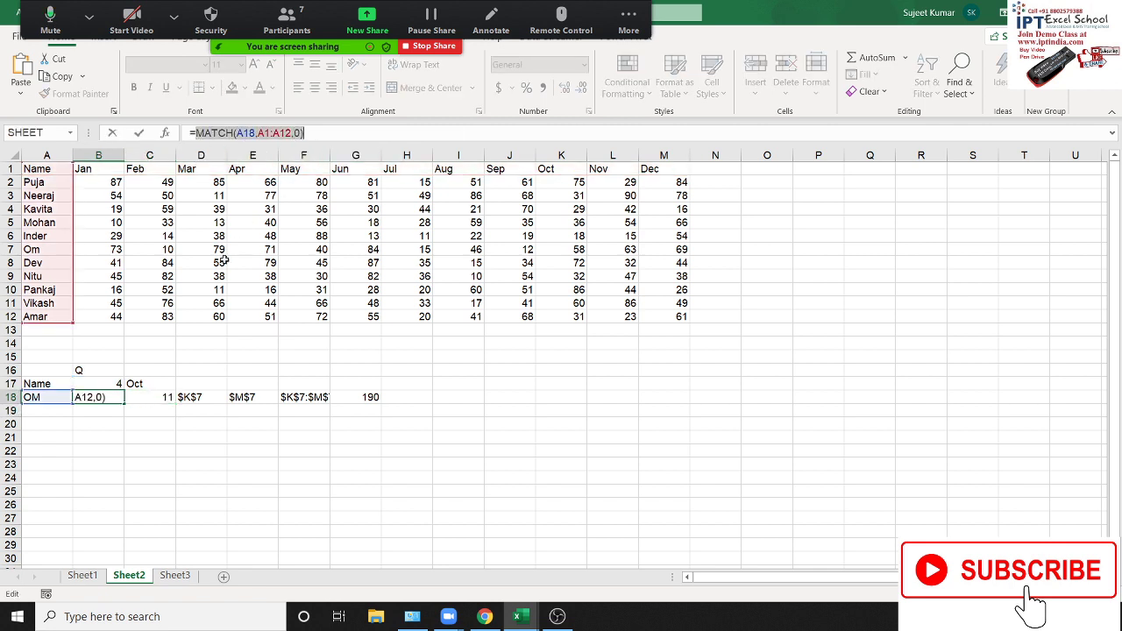
key("Escape")
left_click(195, 397)
double_click(194, 397)
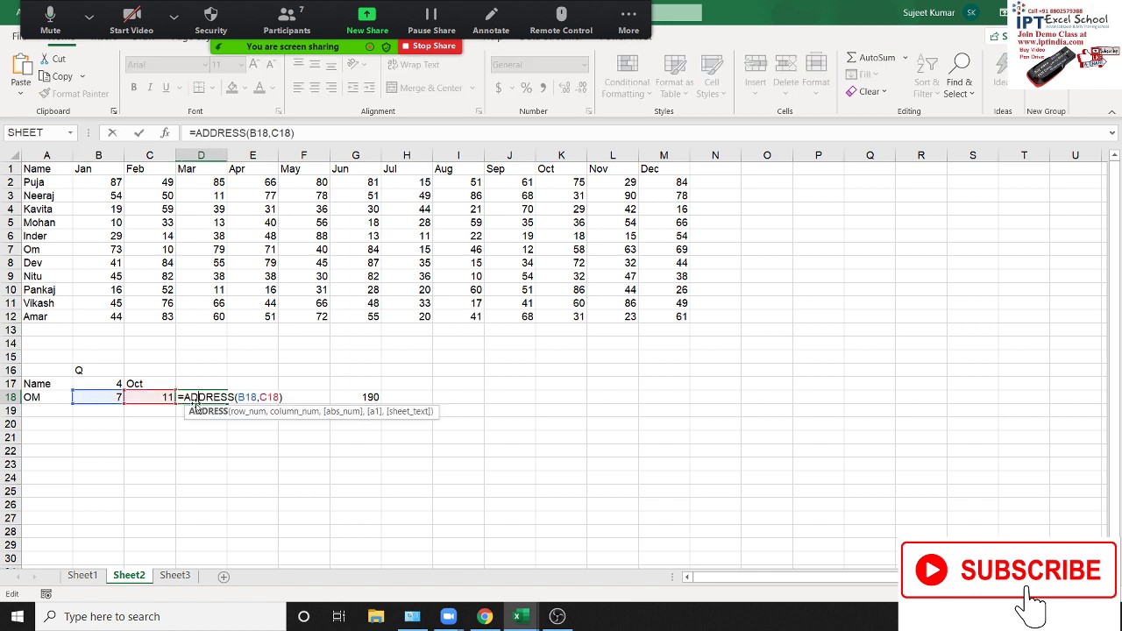
double_click(243, 397)
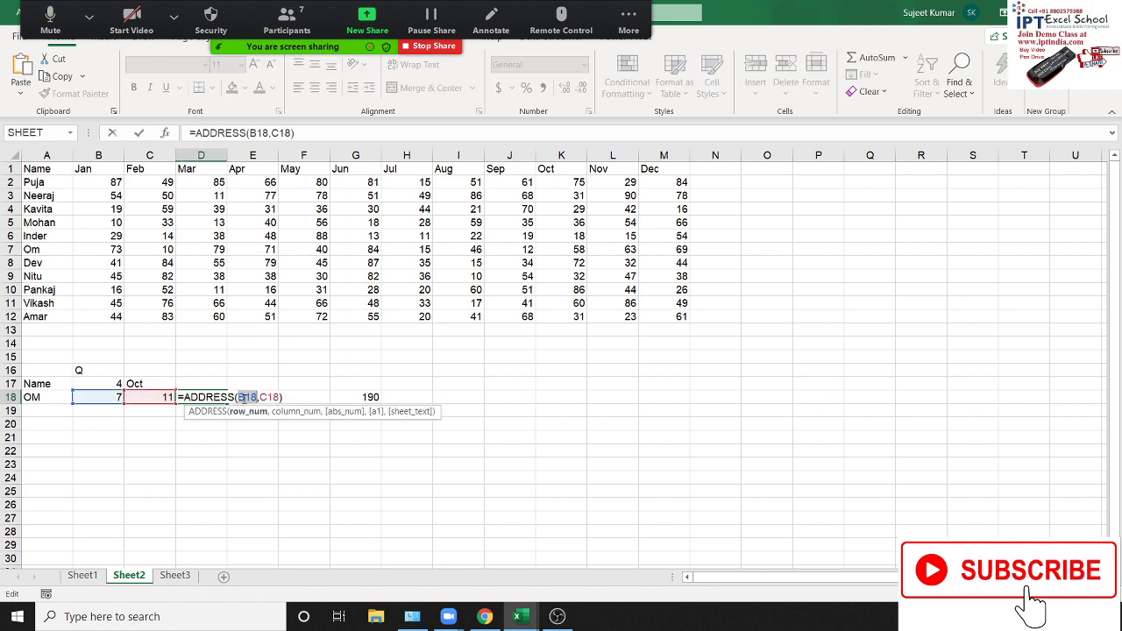
key("ctrl+v")
key("Return")
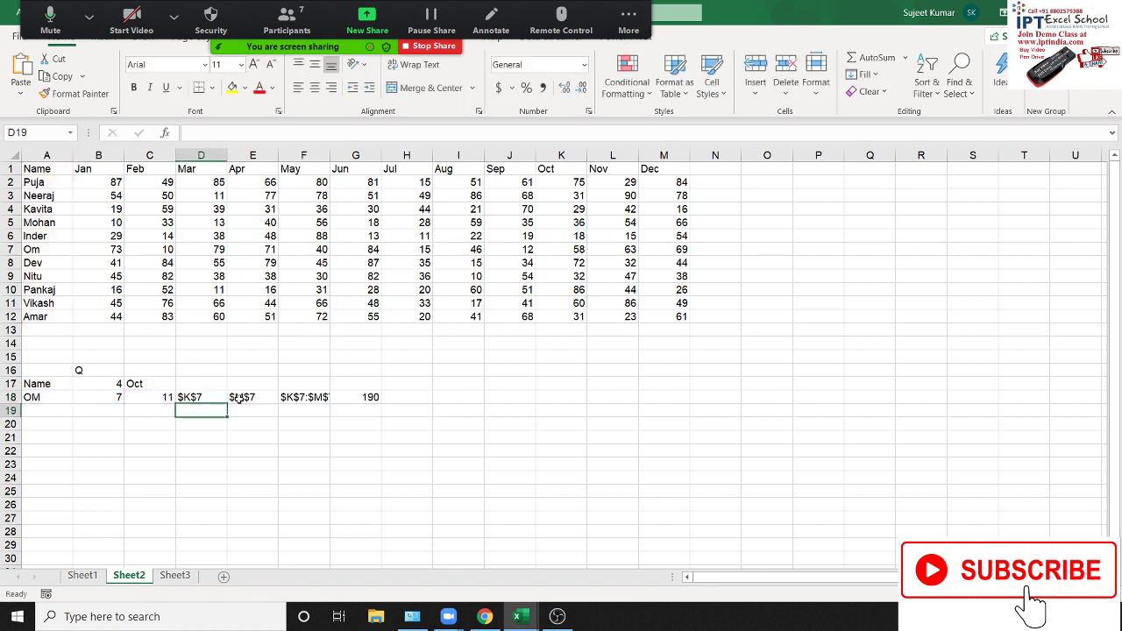
- Substitute C18's MATCH(CHOOSE…) column lookup for C18 inside D18's ADDRESS formula
key("Up")
key("Left")
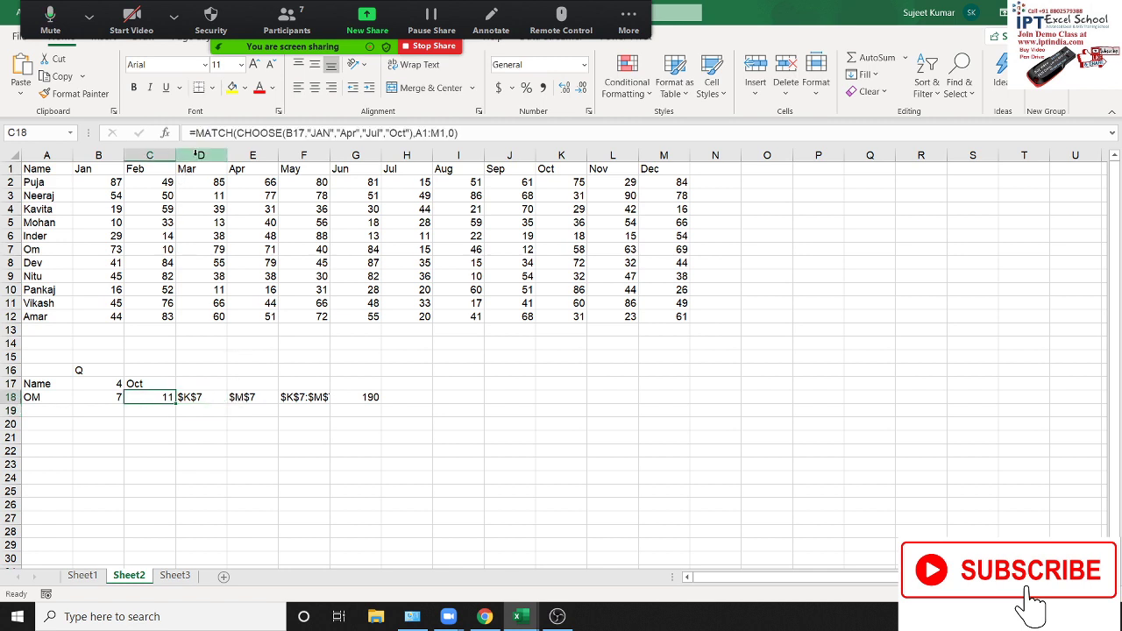
left_click_drag(195, 133, 627, 165)
key("ctrl+c")
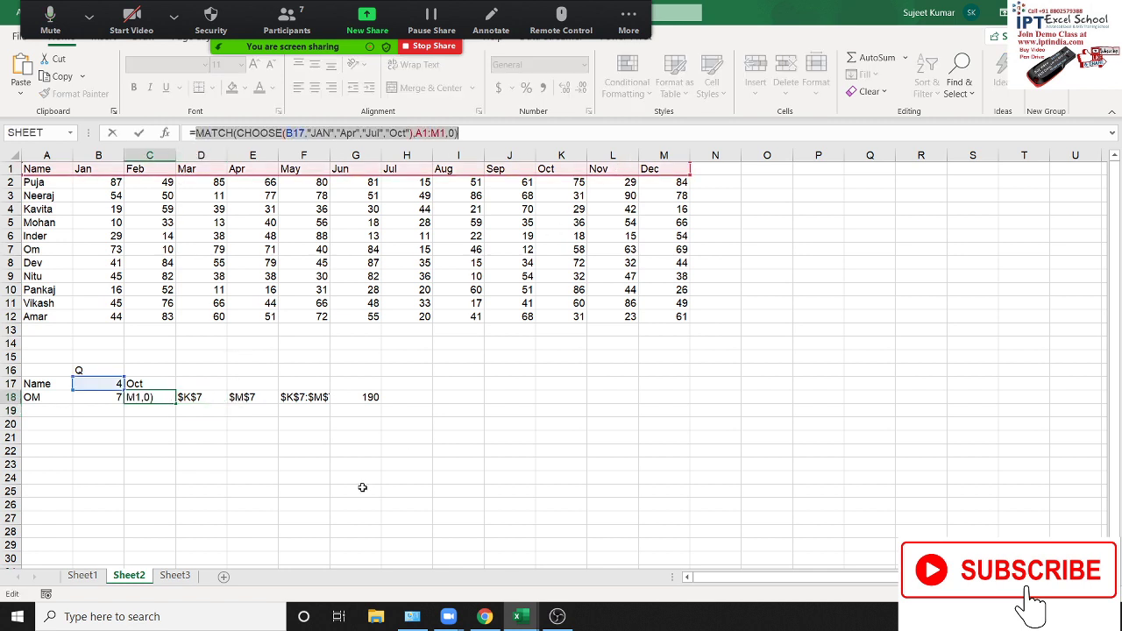
key("Escape")
left_click(201, 397)
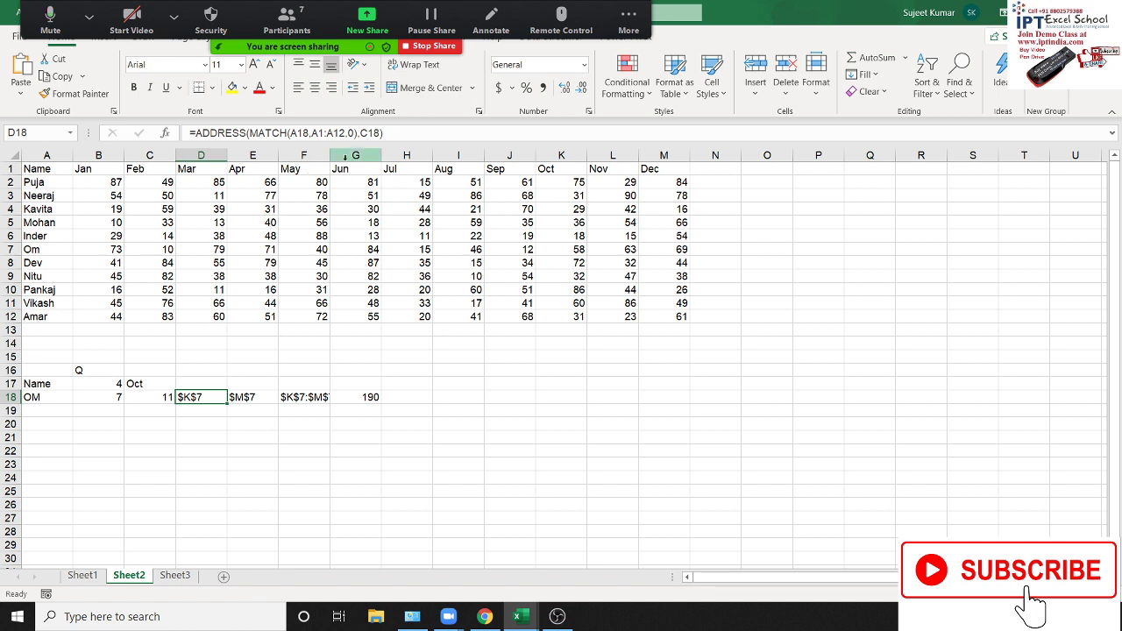
double_click(368, 133)
key("ctrl+v")
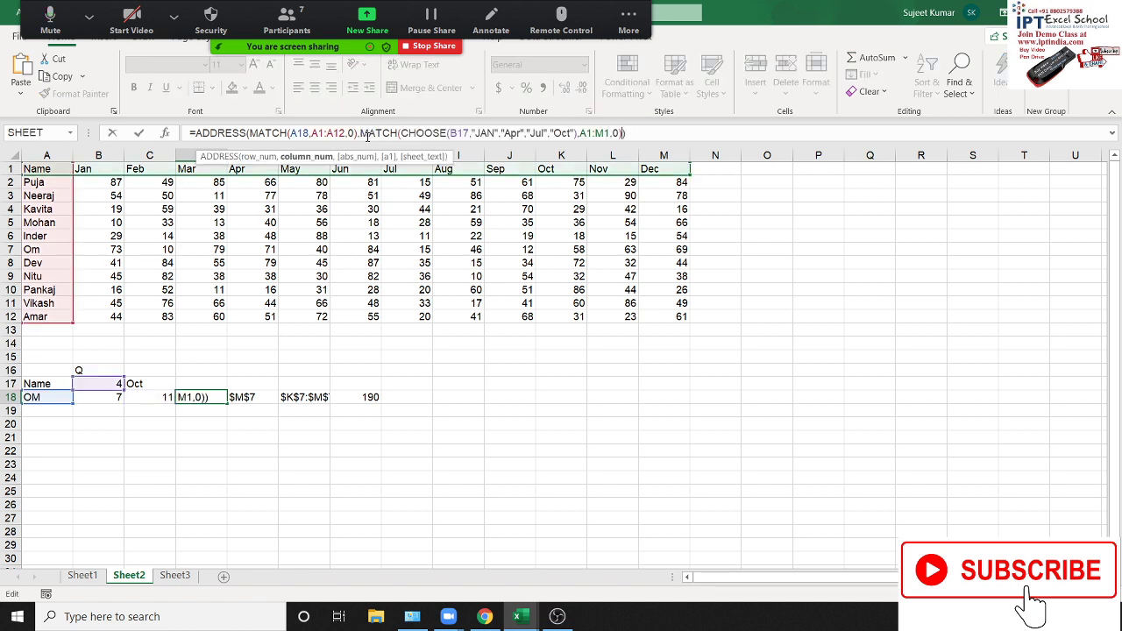
key("ctrl+Return")
- Replace C18 in E18's formula with the same column MATCH lookup
key("Right")
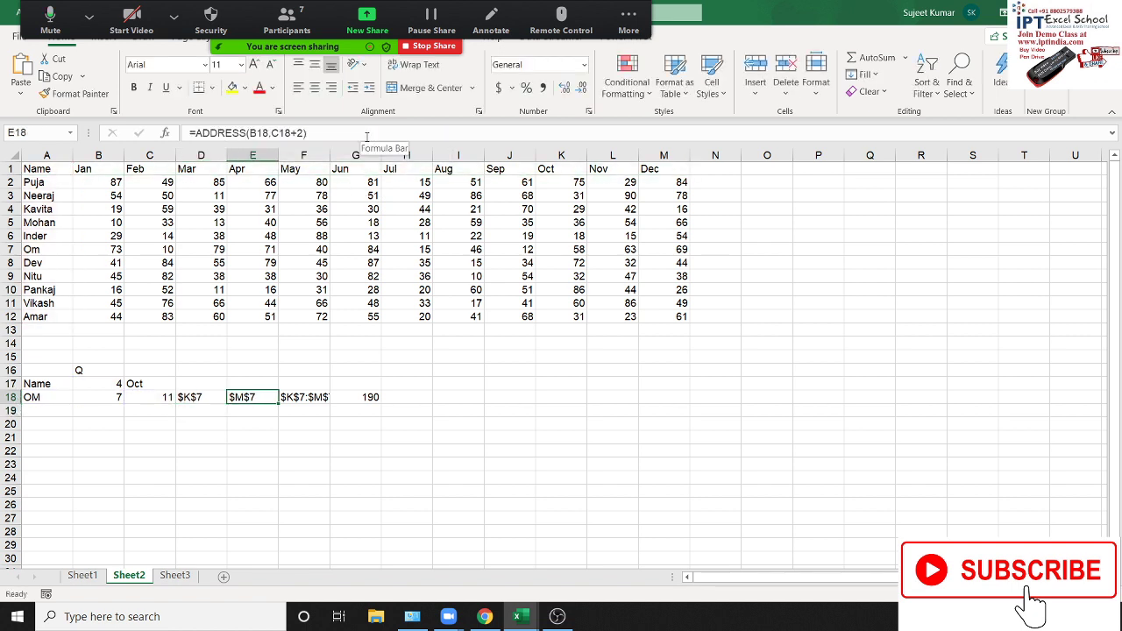
left_click(283, 133)
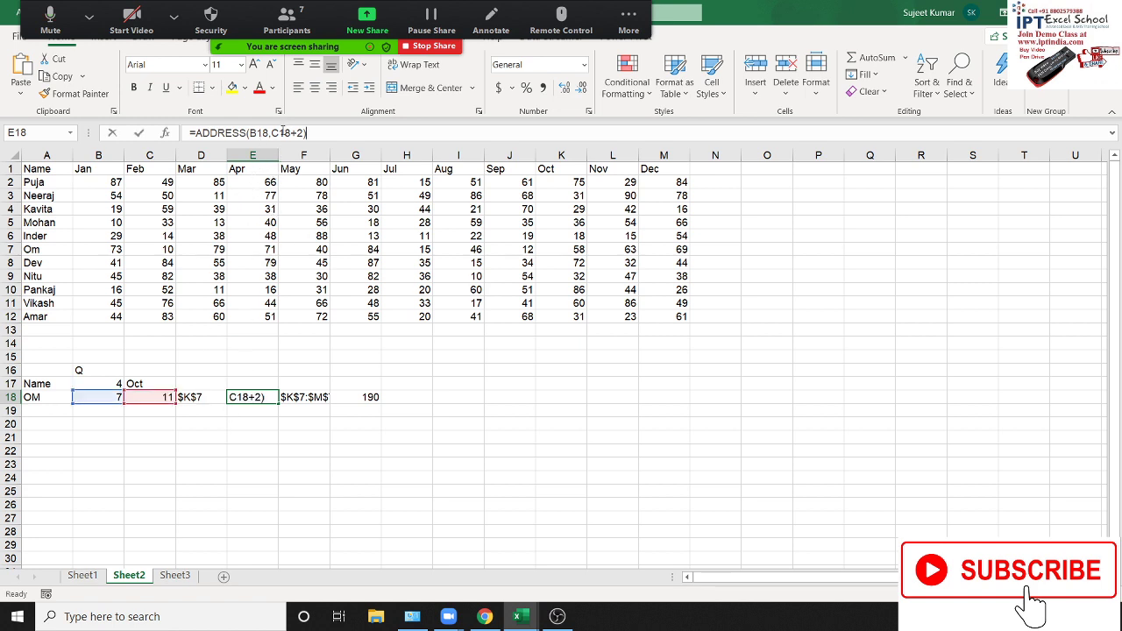
double_click(283, 133)
key("ctrl+v")
key("Return")
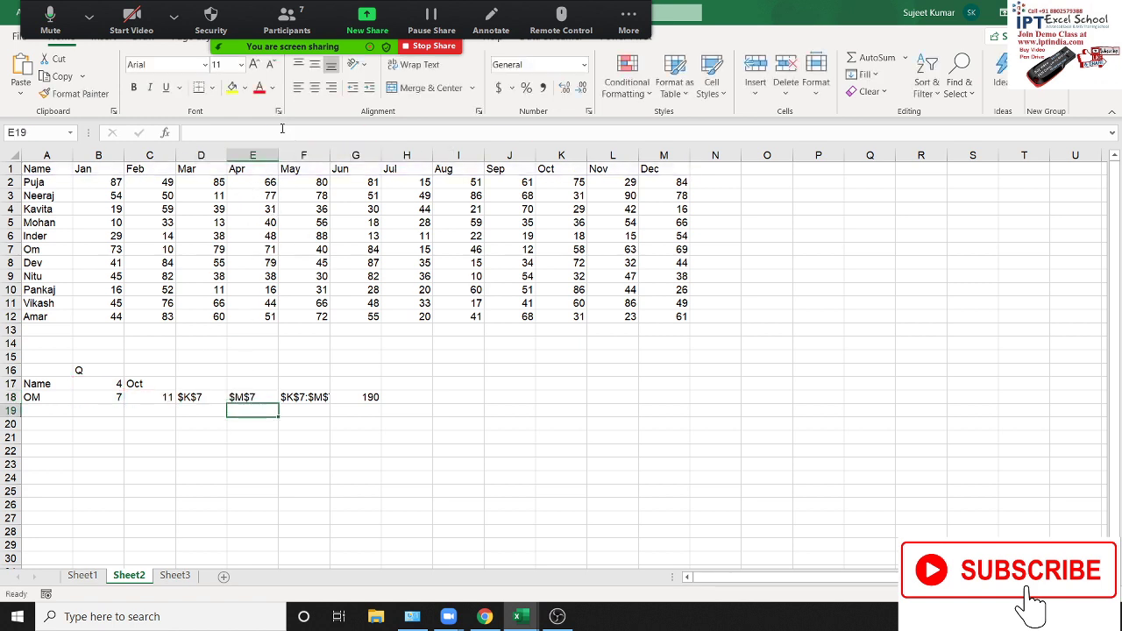
key("Up")
key("Left")
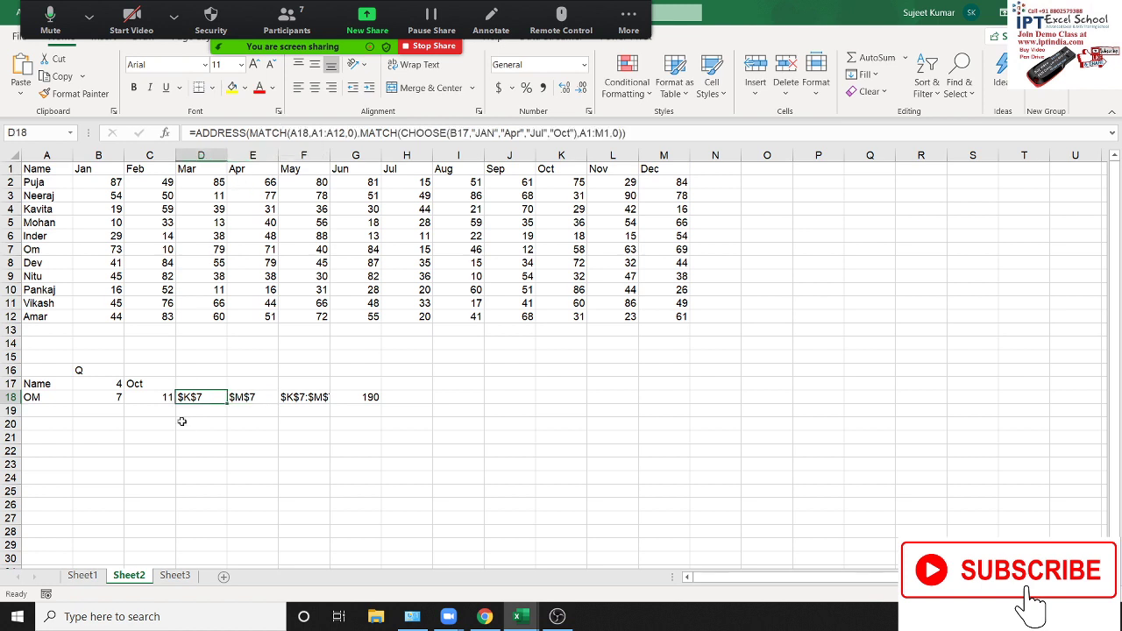
- Paste the column lookup over B18 in E18 by mistake, then undo it
left_click(155, 396)
left_click_drag(194, 133, 456, 134)
key("Escape")
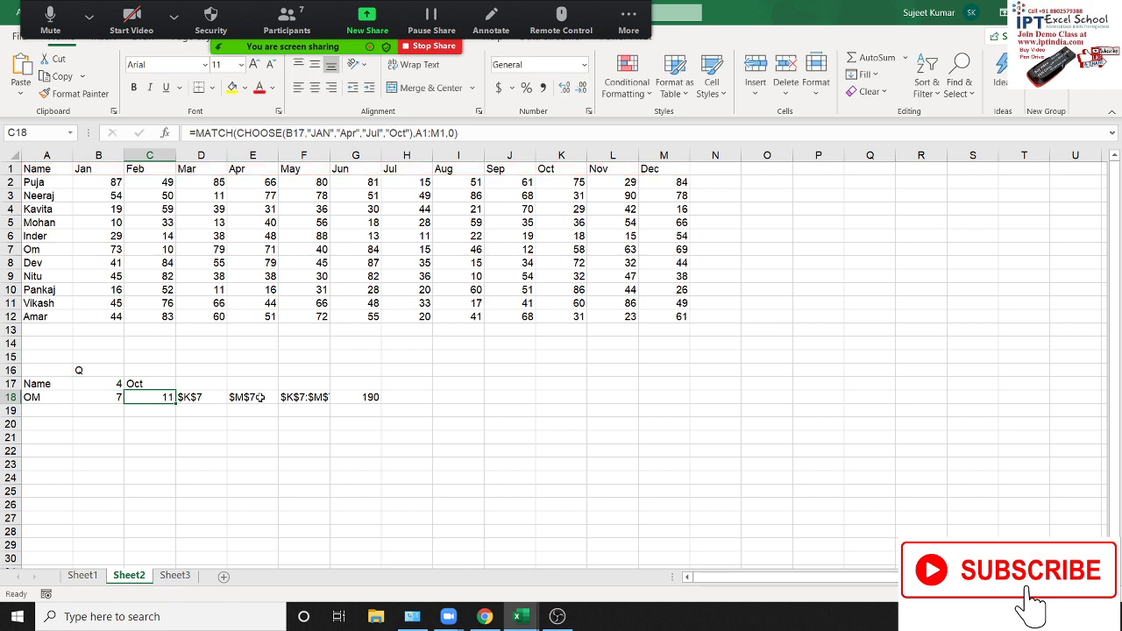
left_click(260, 397)
left_click(265, 134)
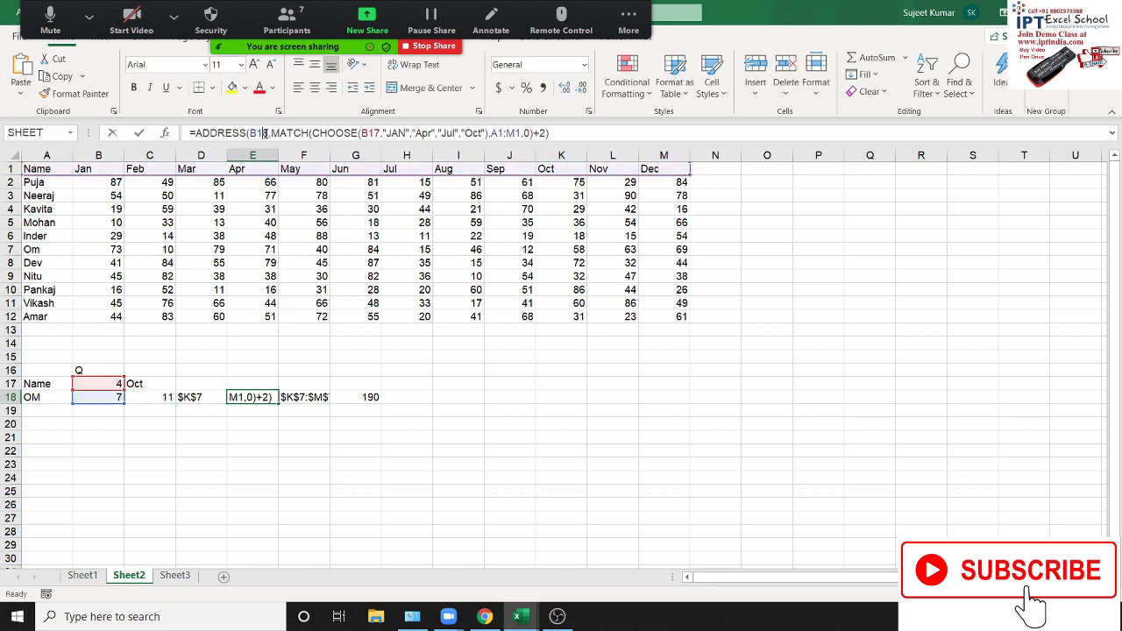
double_click(259, 133)
key("ctrl+v")
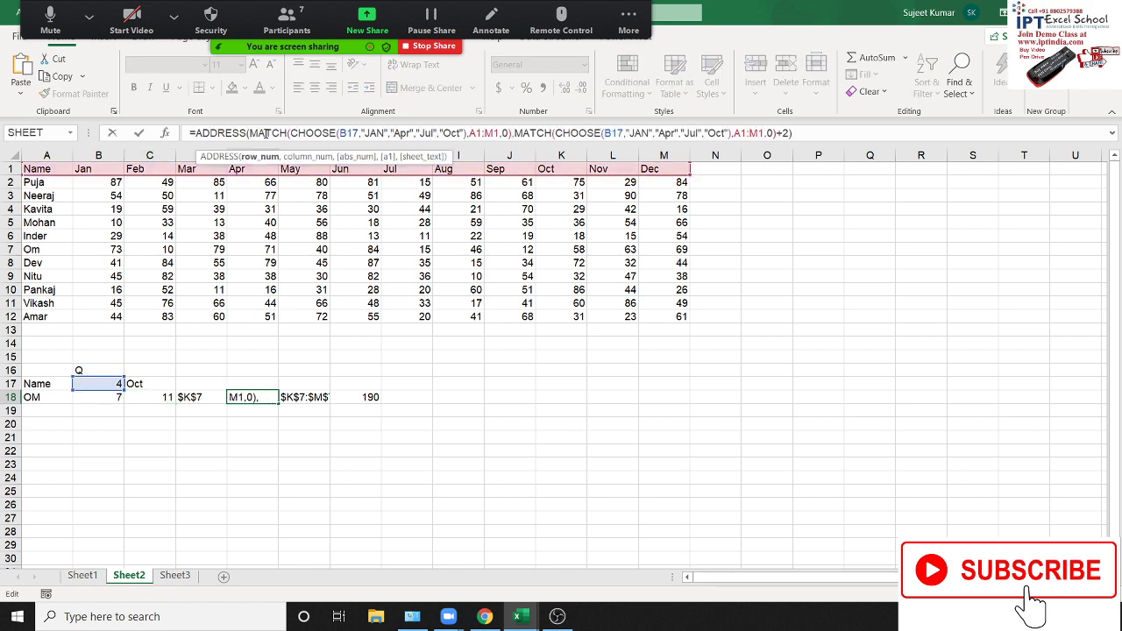
key("Return")
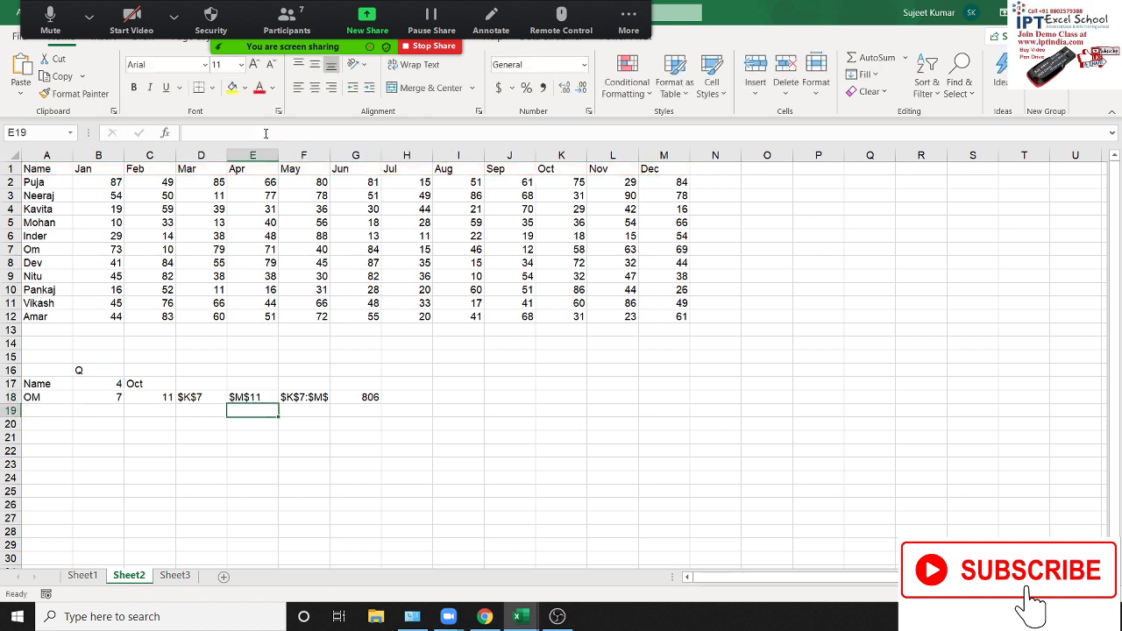
key("Up")
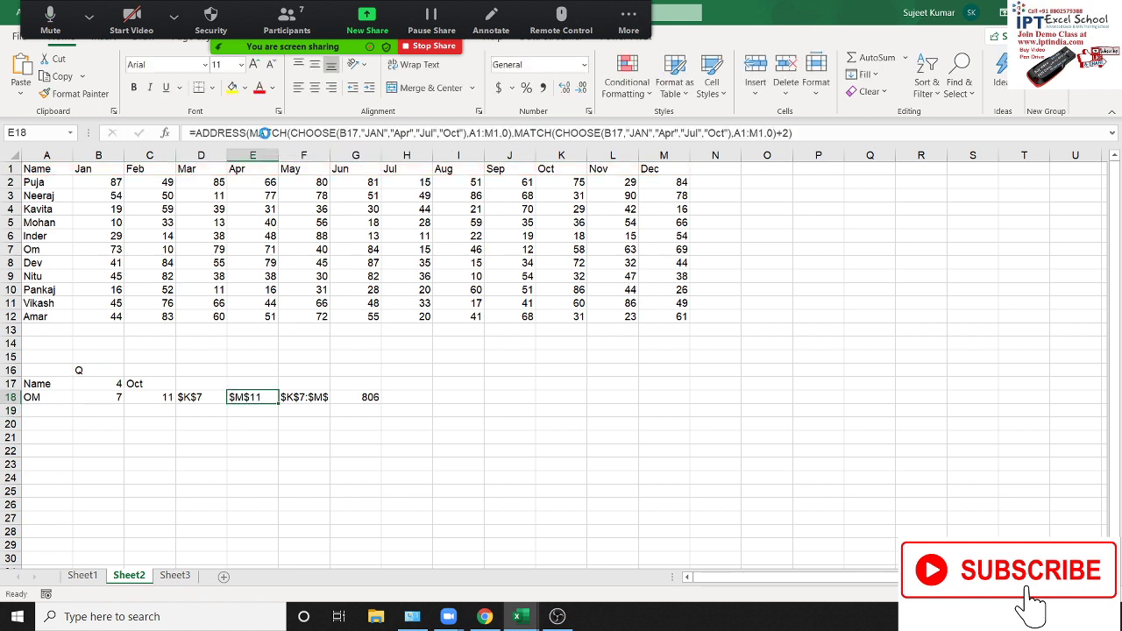
key("ctrl+z")
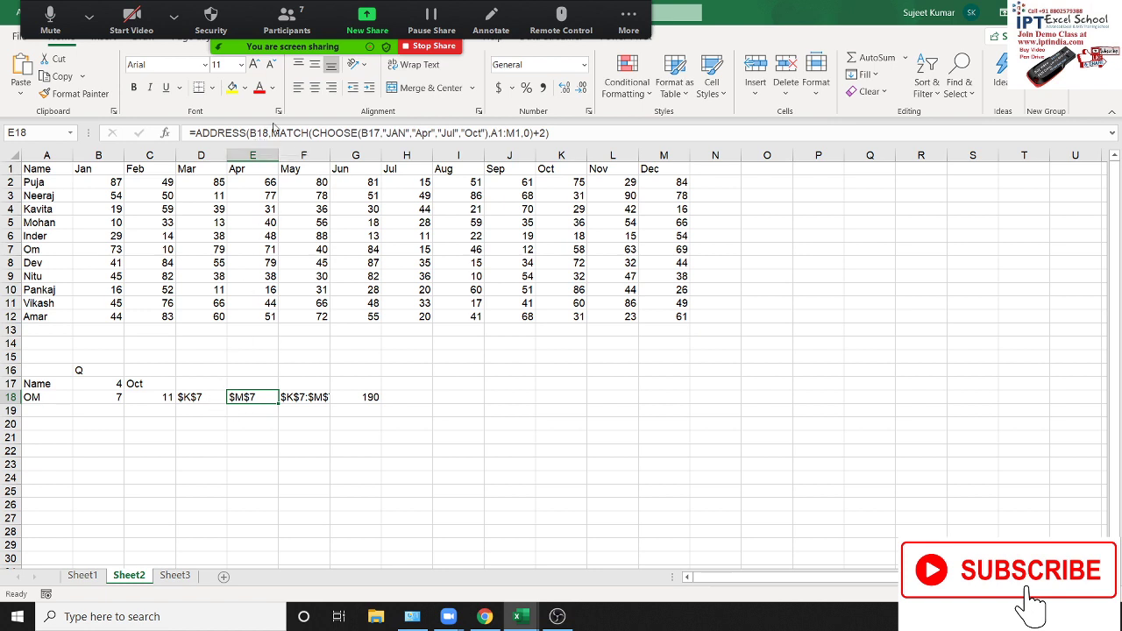
- Replace B18 in E18's formula with the MATCH(A18,A1:A12,0) row lookup, keeping $M$7
left_click(116, 397)
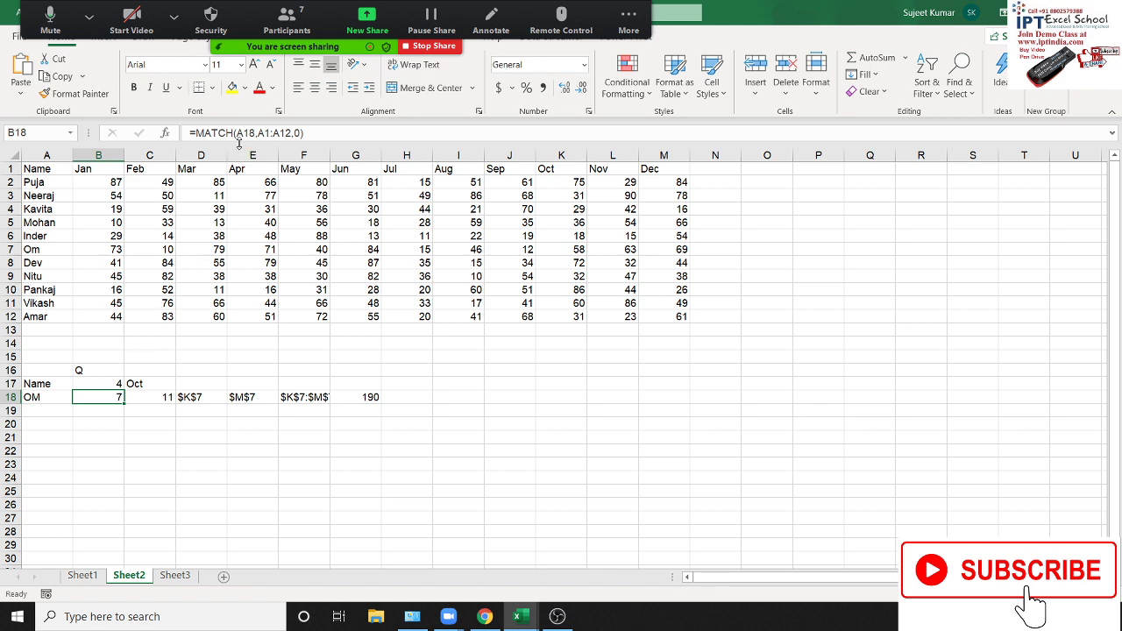
left_click_drag(196, 132, 357, 133)
key("ctrl+c")
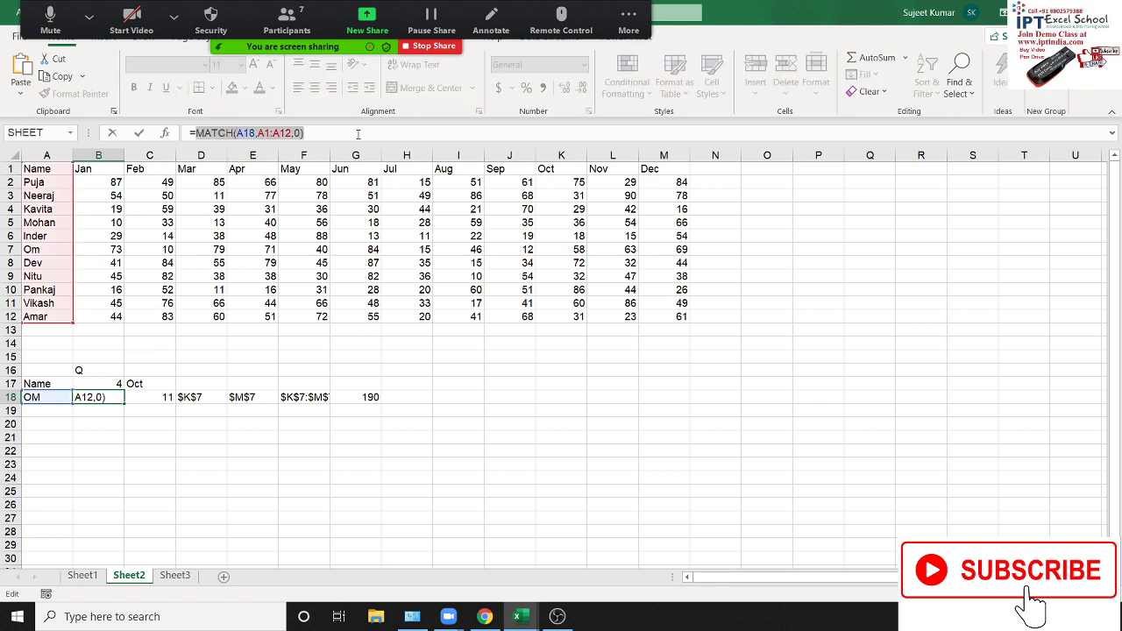
key("Escape")
left_click(261, 399)
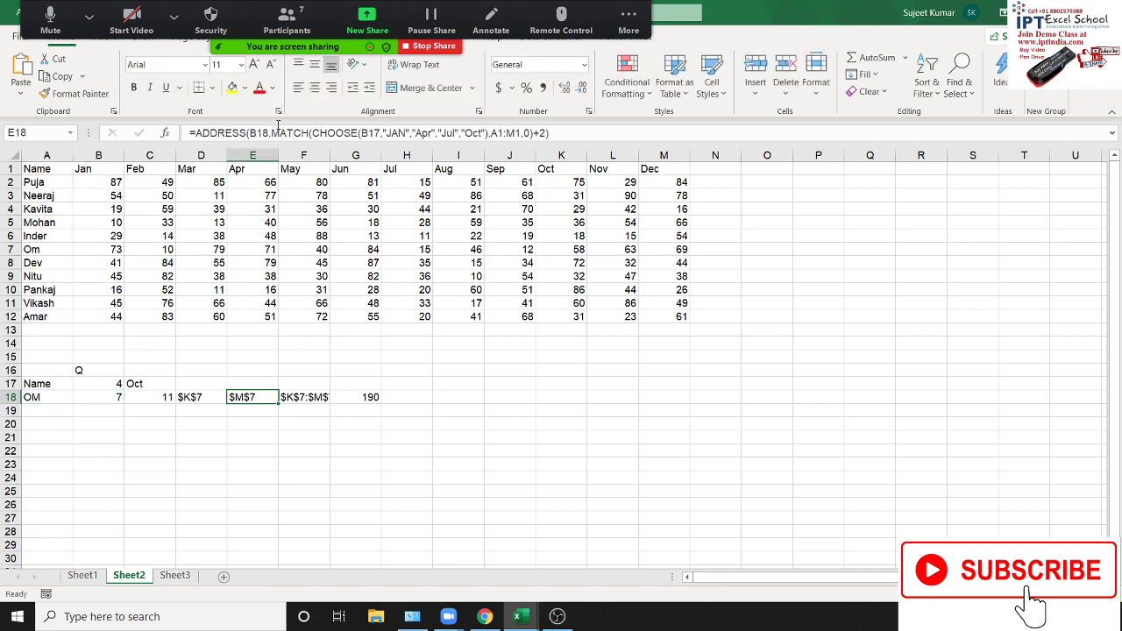
double_click(259, 132)
key("ctrl+v")
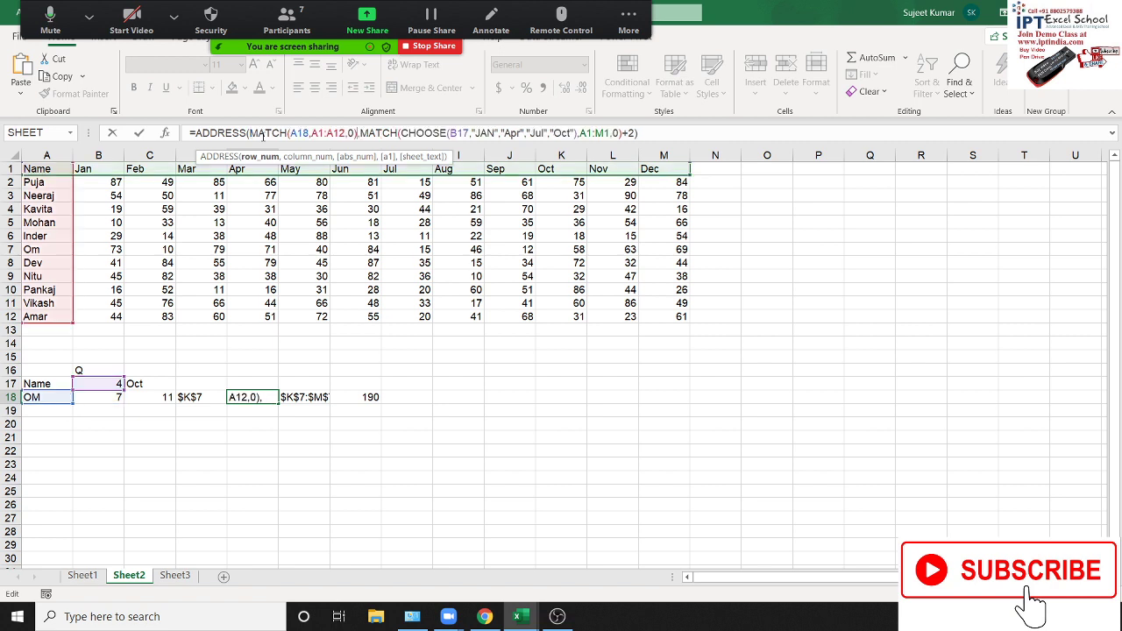
key("Return")
- Copy D18's entire nested ADDRESS formula for reuse in F18
left_click(190, 397)
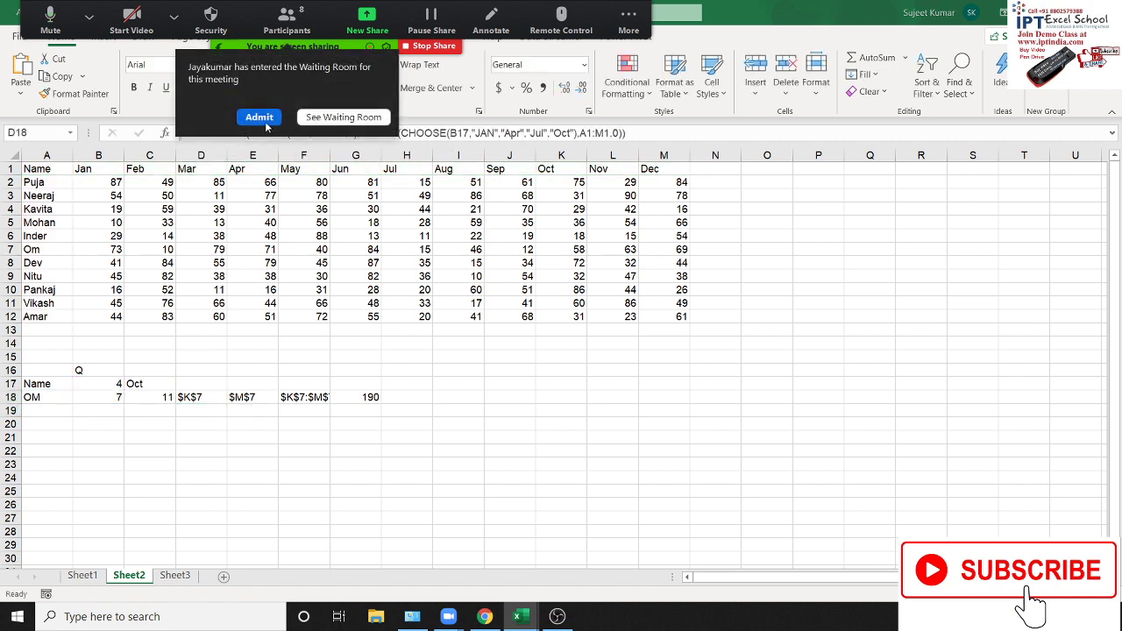
left_click(263, 117)
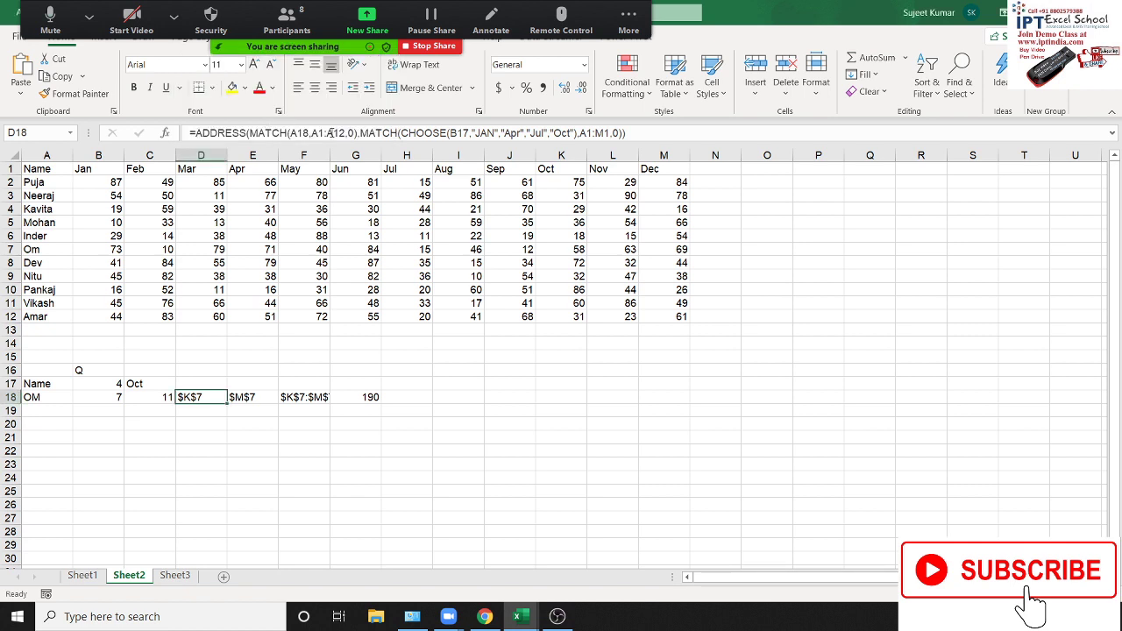
left_click_drag(198, 133, 634, 136)
key("ctrl+c")
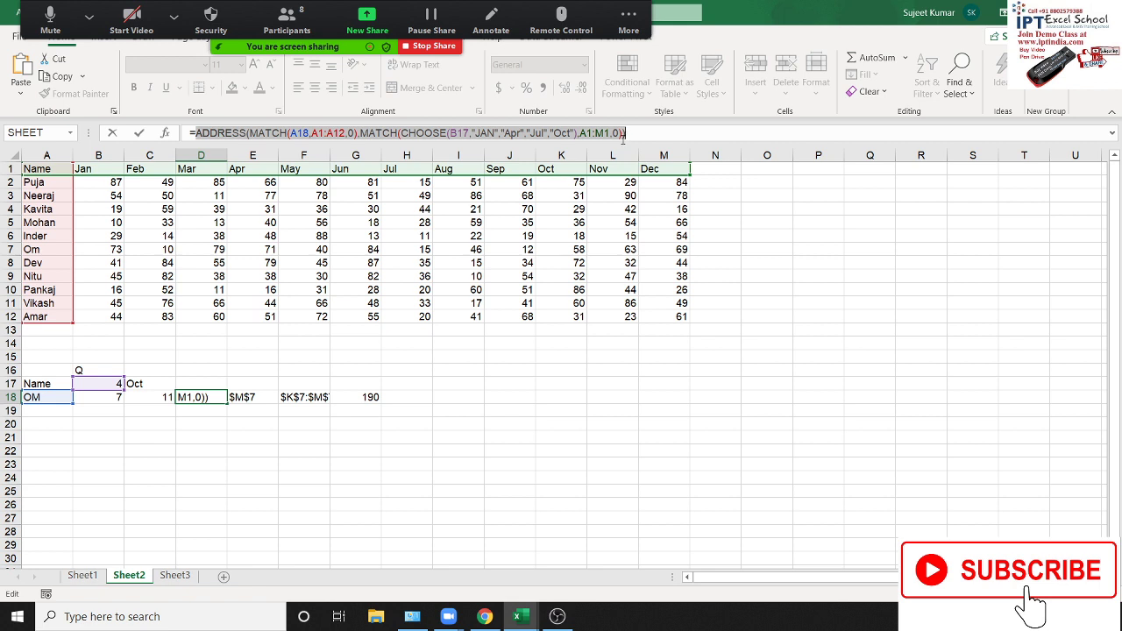
key("Escape")
left_click(307, 395)
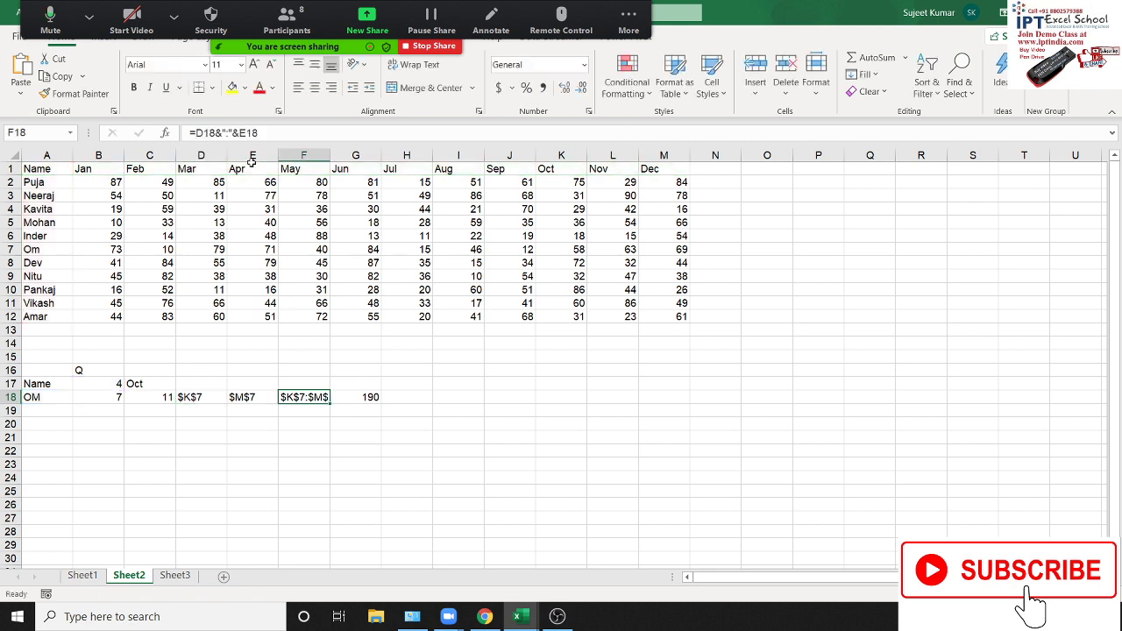
- Replace the D18 reference in F18's formula with D18's nested ADDRESS formula
double_click(201, 132)
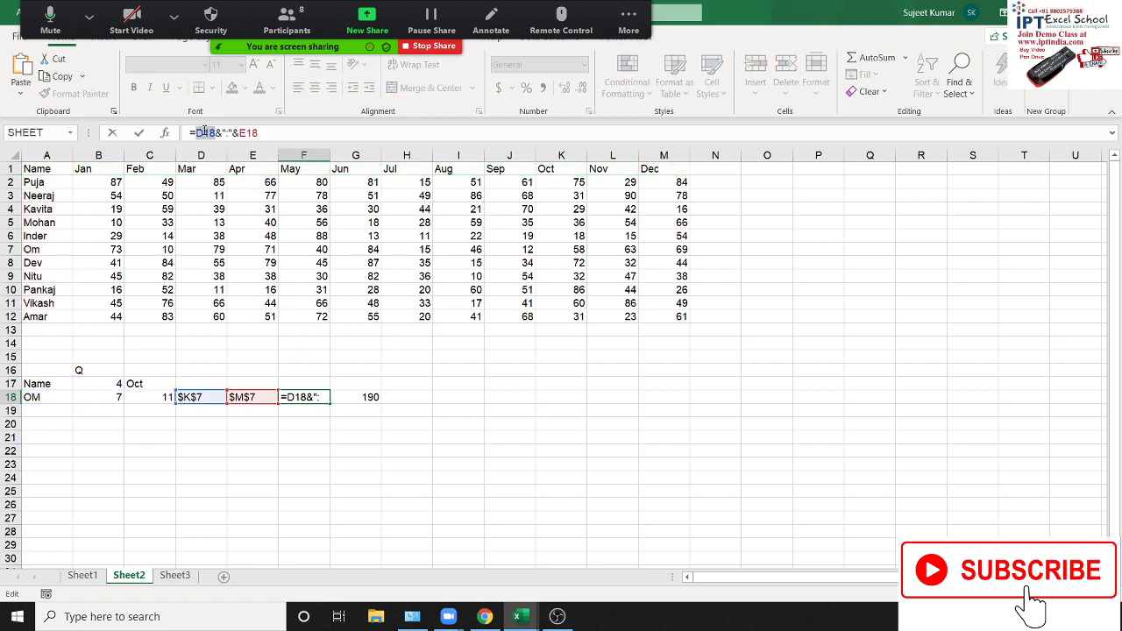
key("ctrl+v")
key("Return")
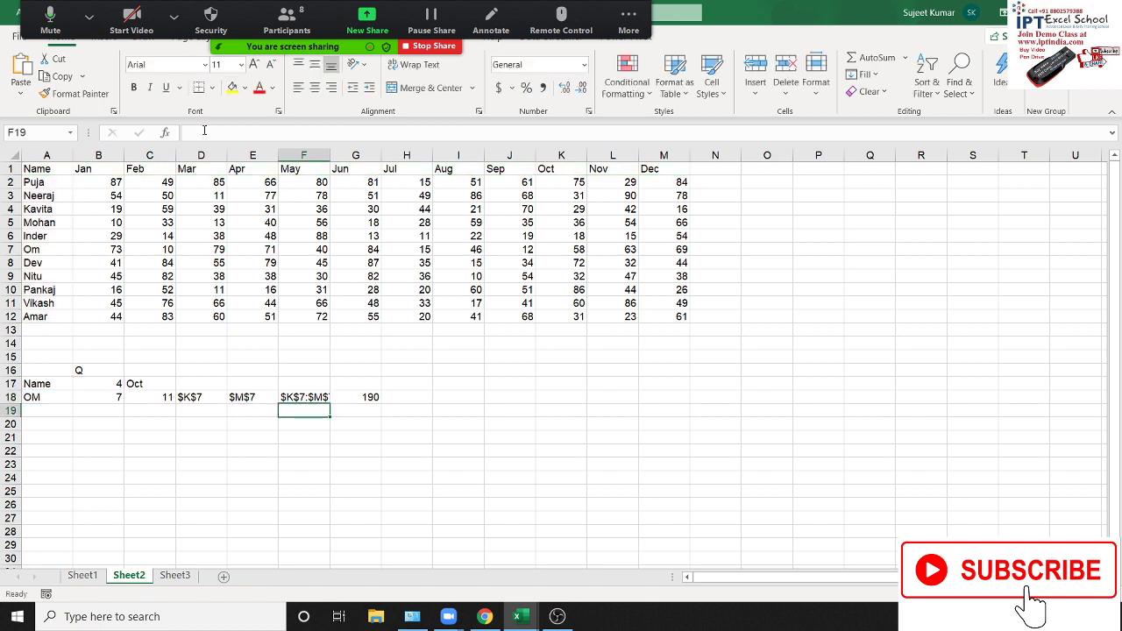
key("Up")
key("Left")
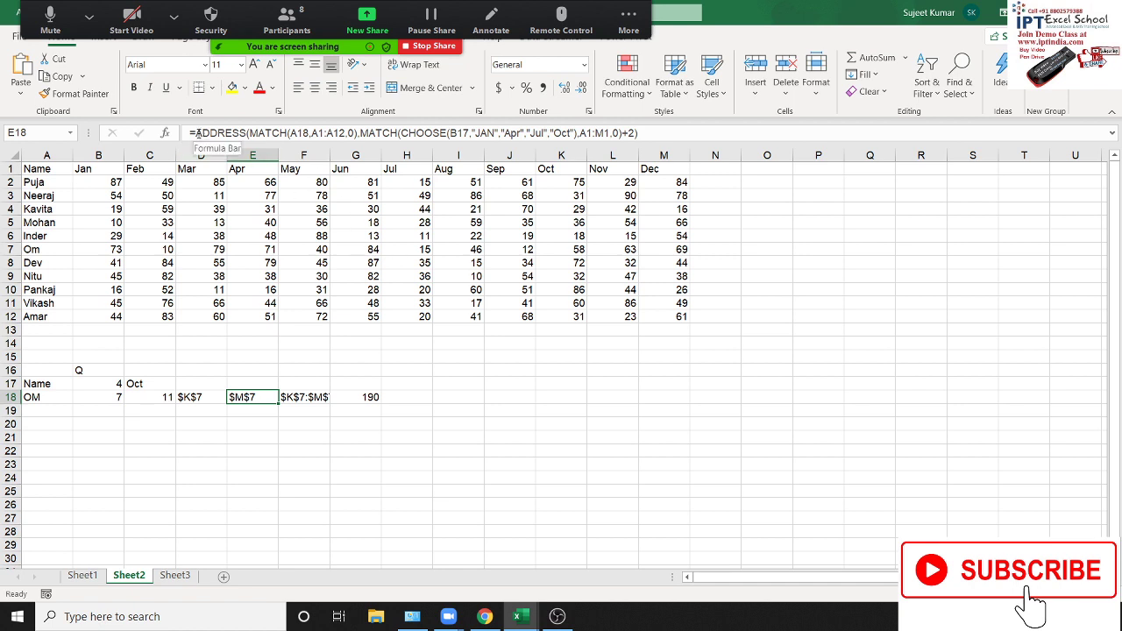
- Replace the E18 reference in F18 with E18's nested ADDRESS expression, still giving $K$7:$M$7
left_click_drag(196, 133, 695, 141)
key("ctrl+c")
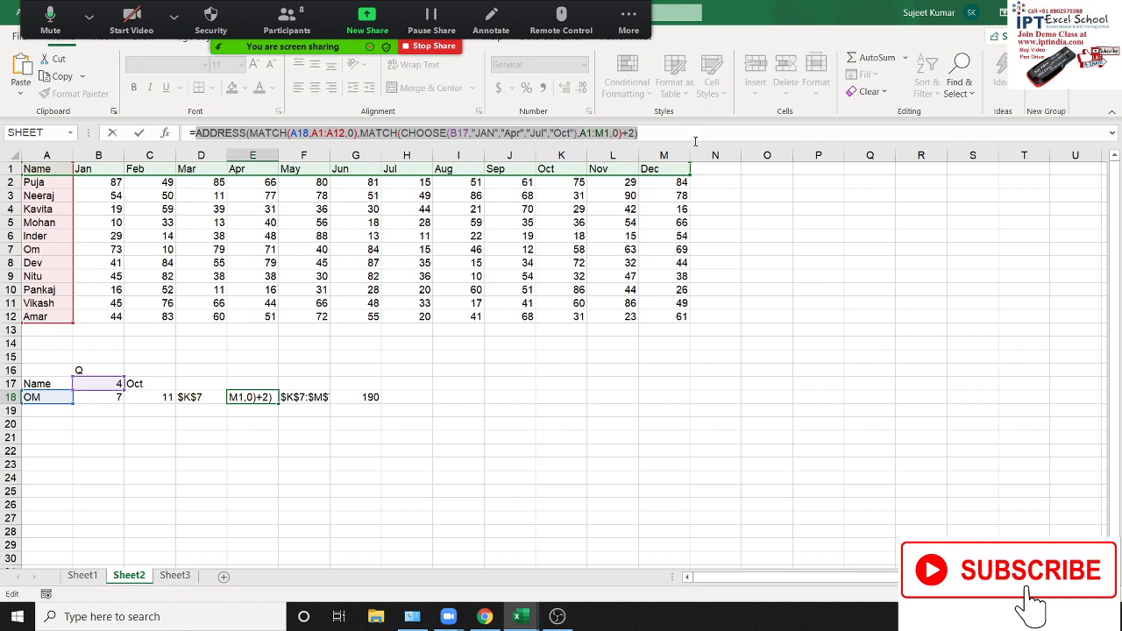
key("Escape")
key("Right")
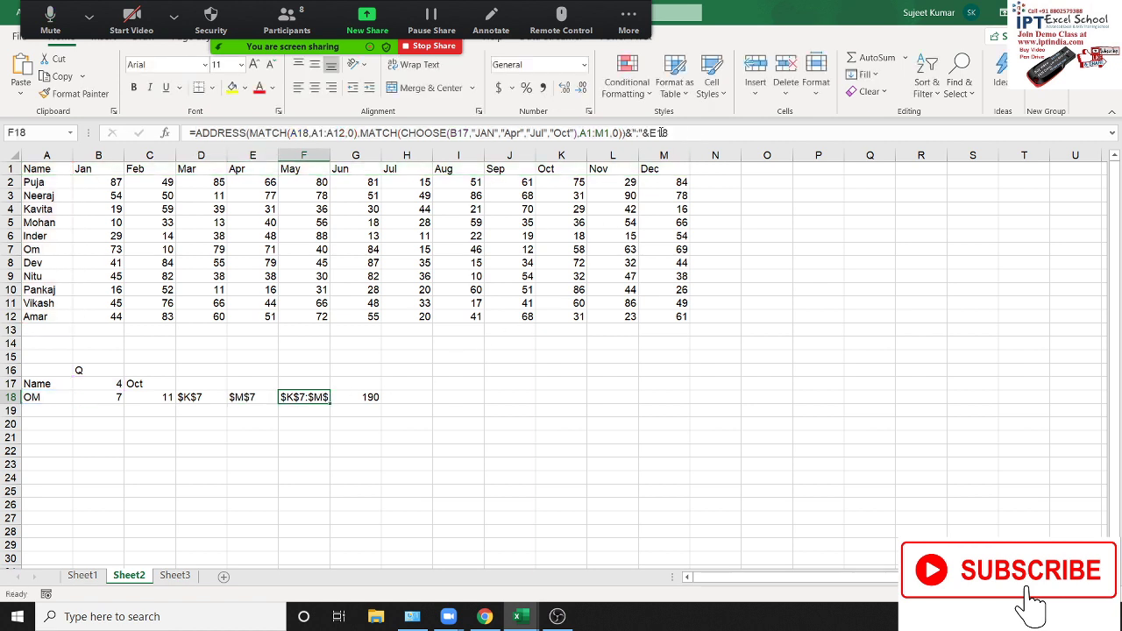
double_click(661, 133)
key("ctrl+v")
key("ctrl+Return")
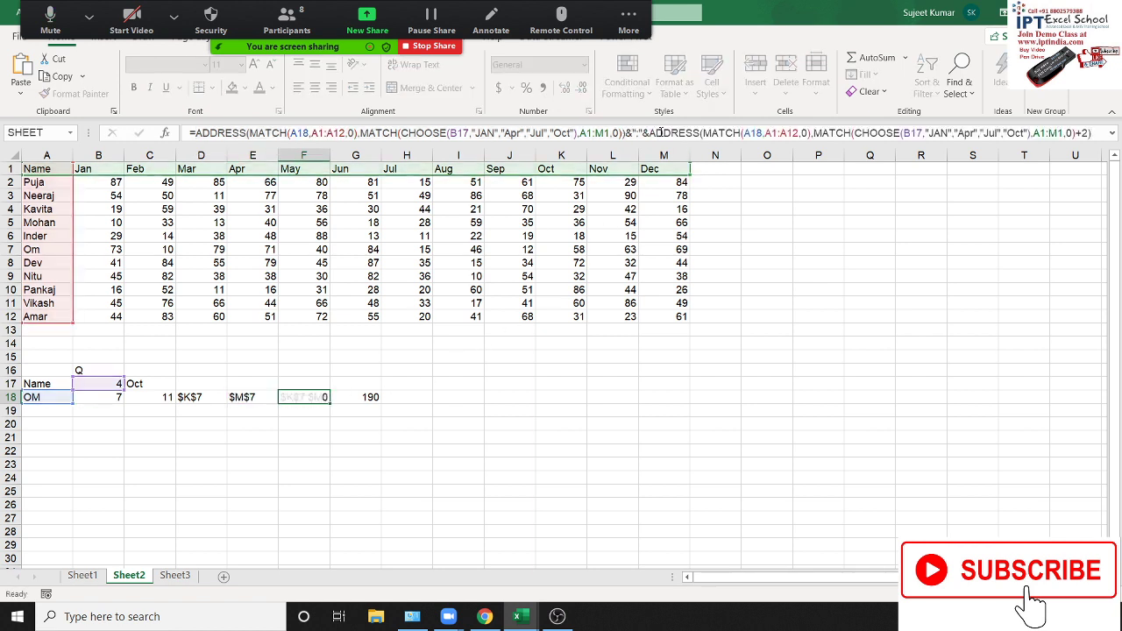
left_click(193, 132)
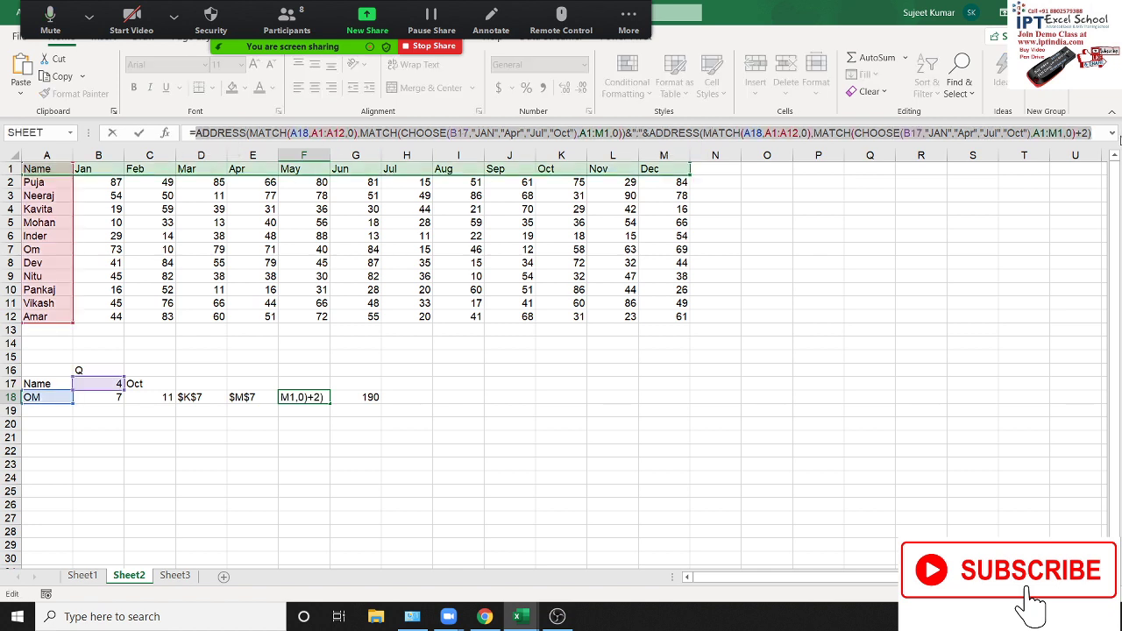
key("Escape")
left_click(374, 398)
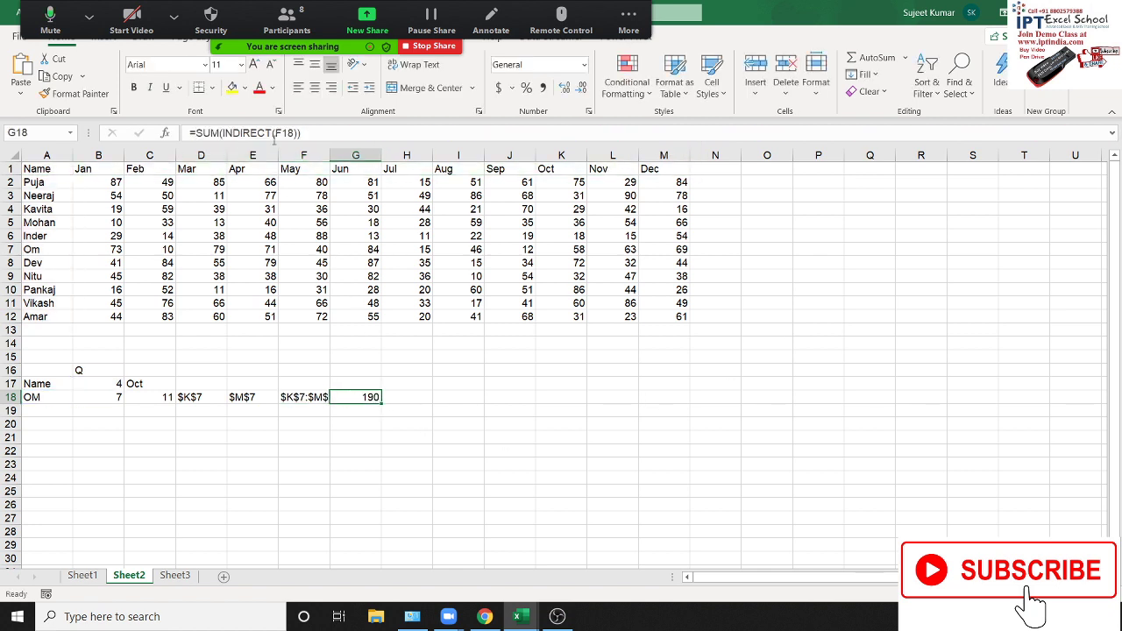
- Replace F18 in G18's SUM(INDIRECT) formula with the full range formula and move it into B18
double_click(282, 133)
key("ctrl+v")
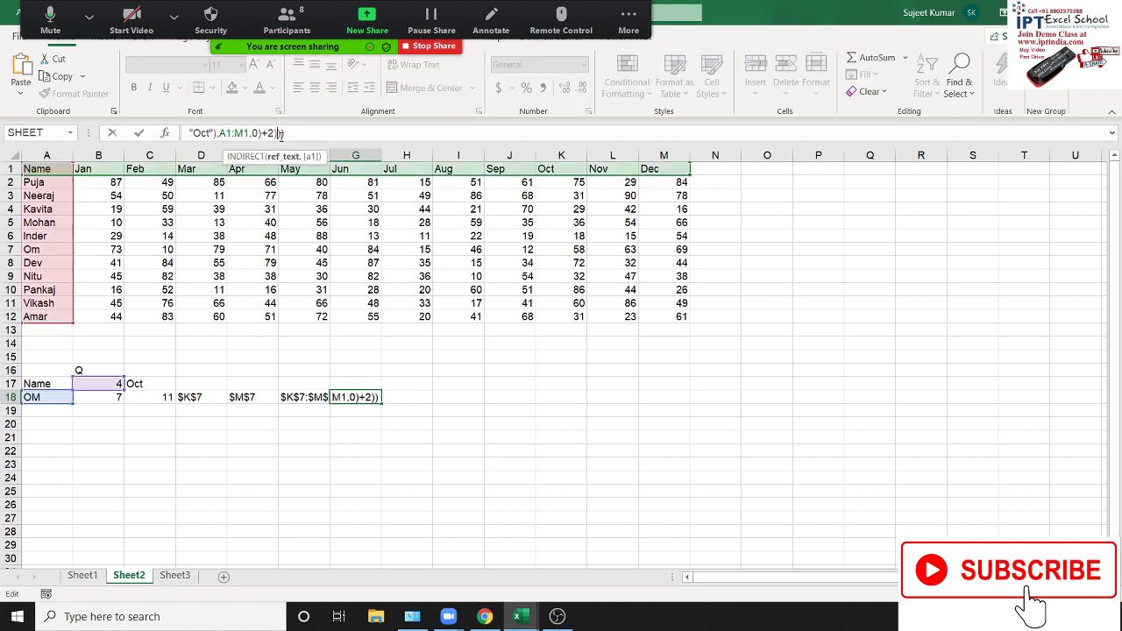
key("Return")
key("Up")
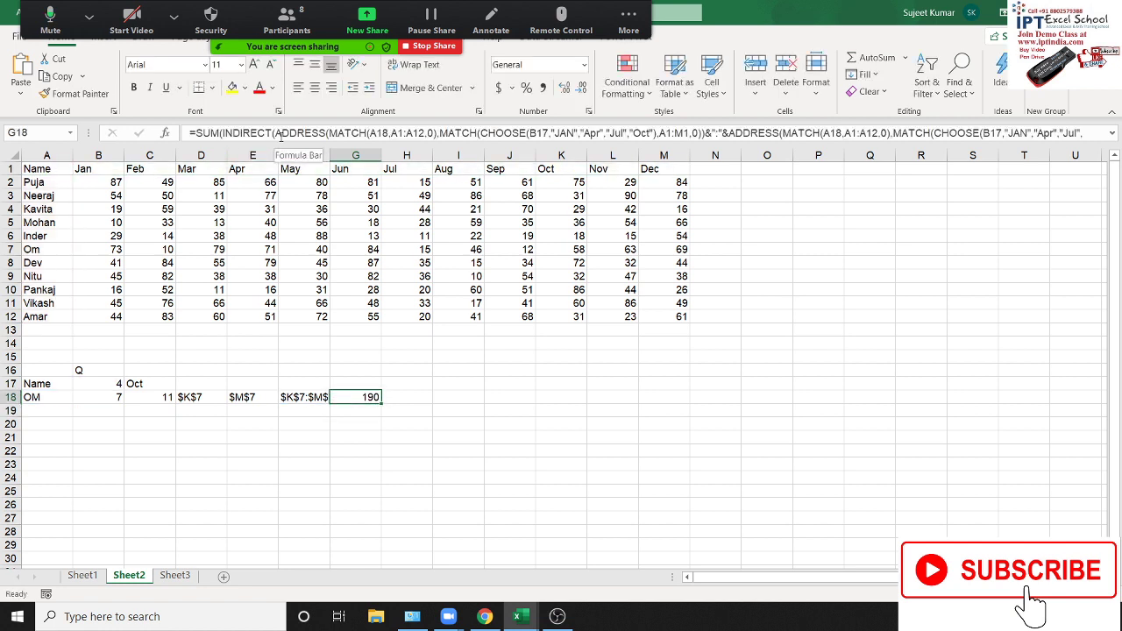
key("ctrl+c")
key("Left")
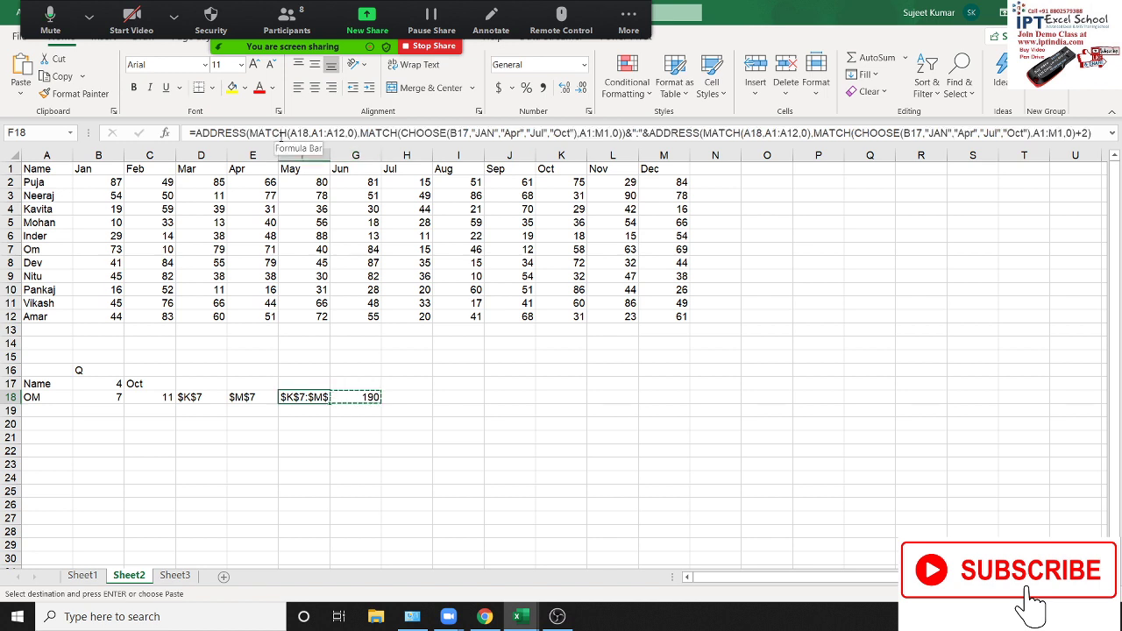
key("Left")
key("Left")
key("Left")
key("Left")
key("ctrl+v")
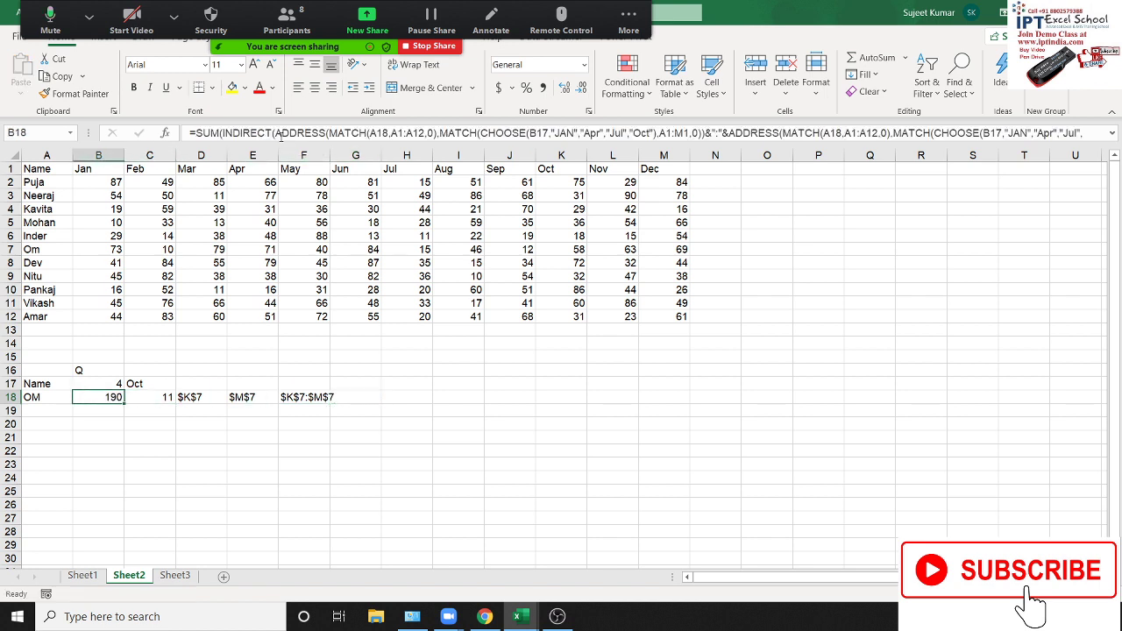
- Clear the Oct cell C17 and the helper cells C18:G18
key("Up")
key("Right")
key("Delete")
key("Down")
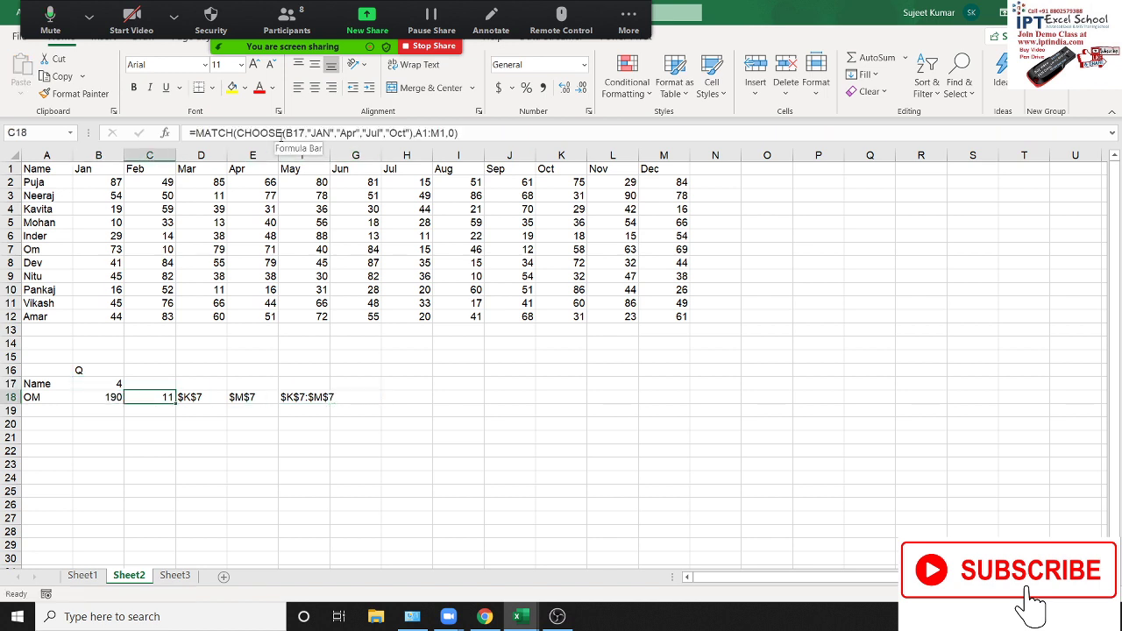
key("shift+Right")
key("shift+Right")
key("shift+Right")
key("shift+Right")
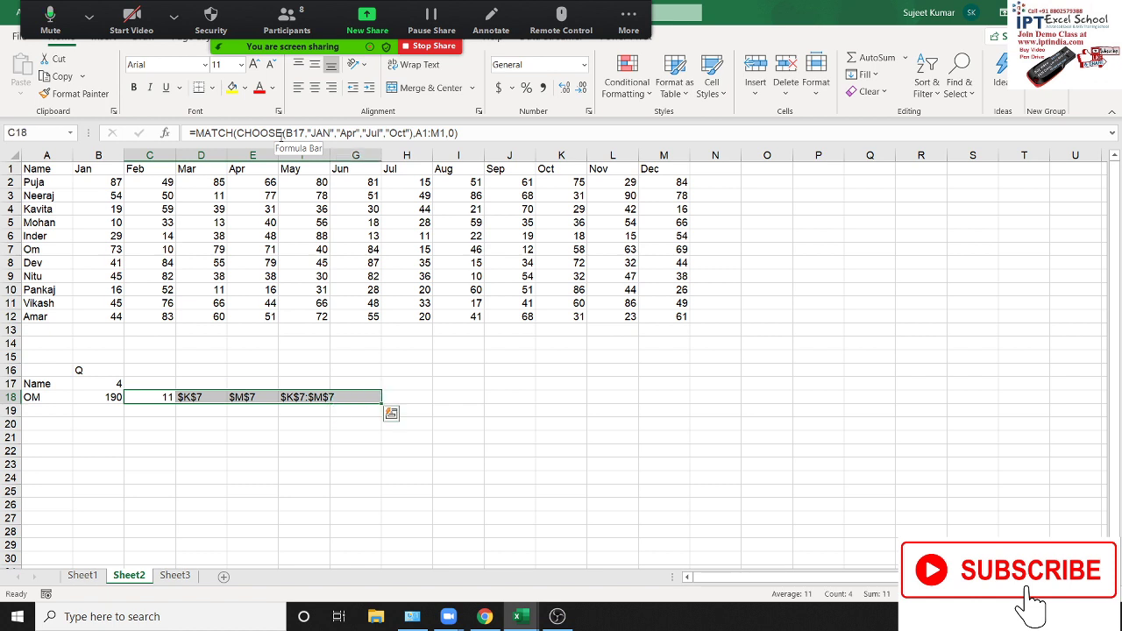
key("Delete")
- Inspect B18's self-contained formula, confirming it still returns 190
key("Up")
key("Up")
key("Up")
key("Left")
key("Left")
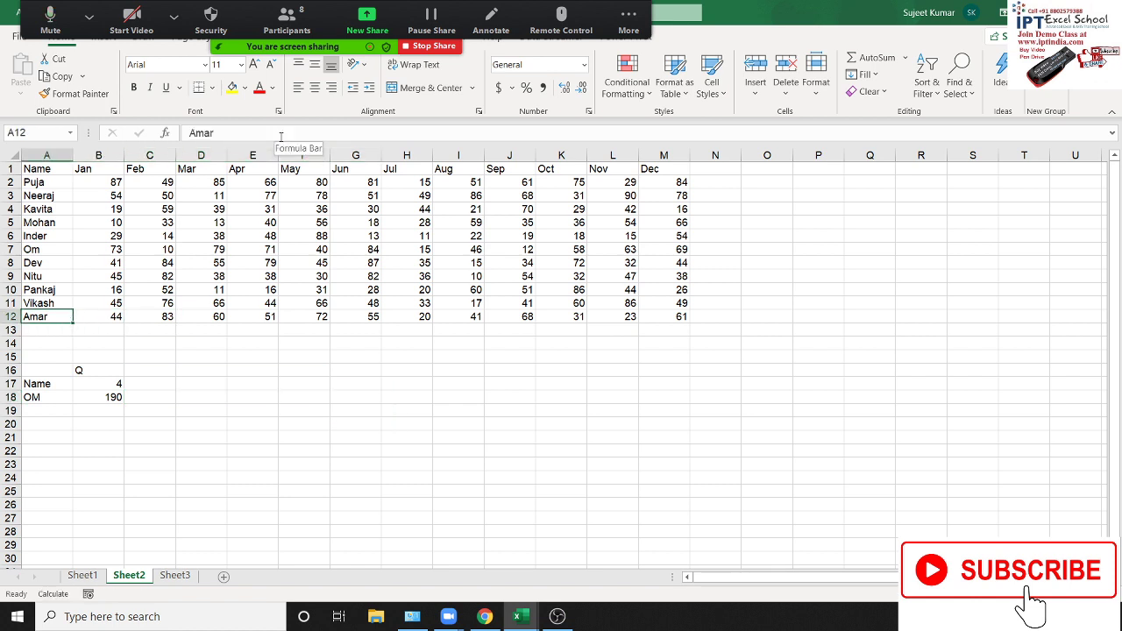
key("Down")
key("Down")
key("Down")
key("Down")
key("Down")
key("Down")
key("Right")
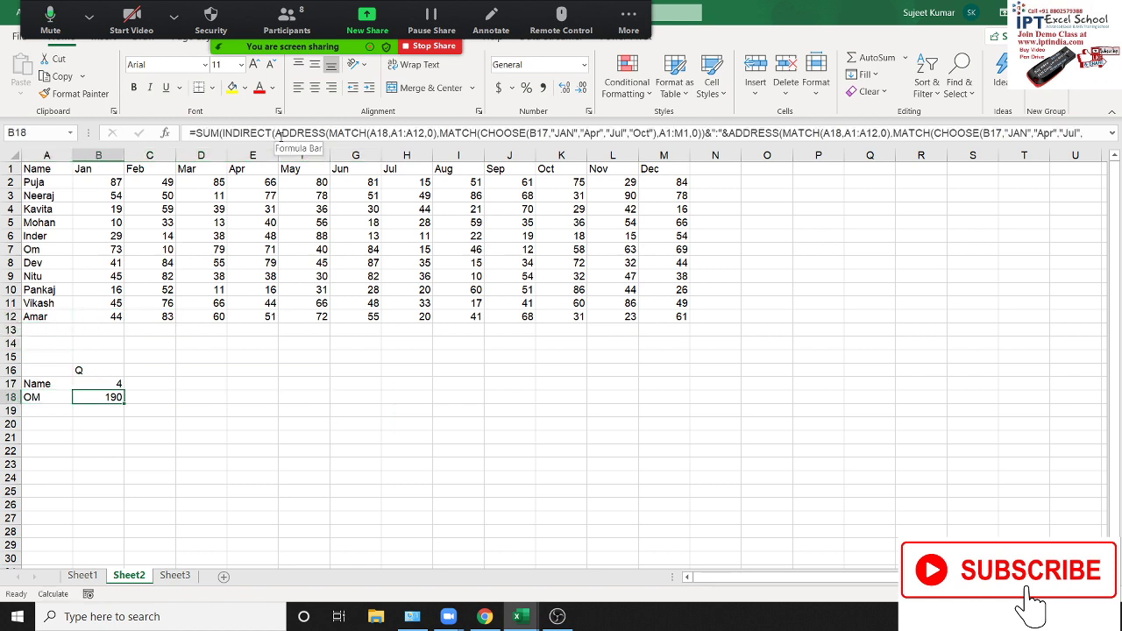
key("F2")
key("ctrl+Return")
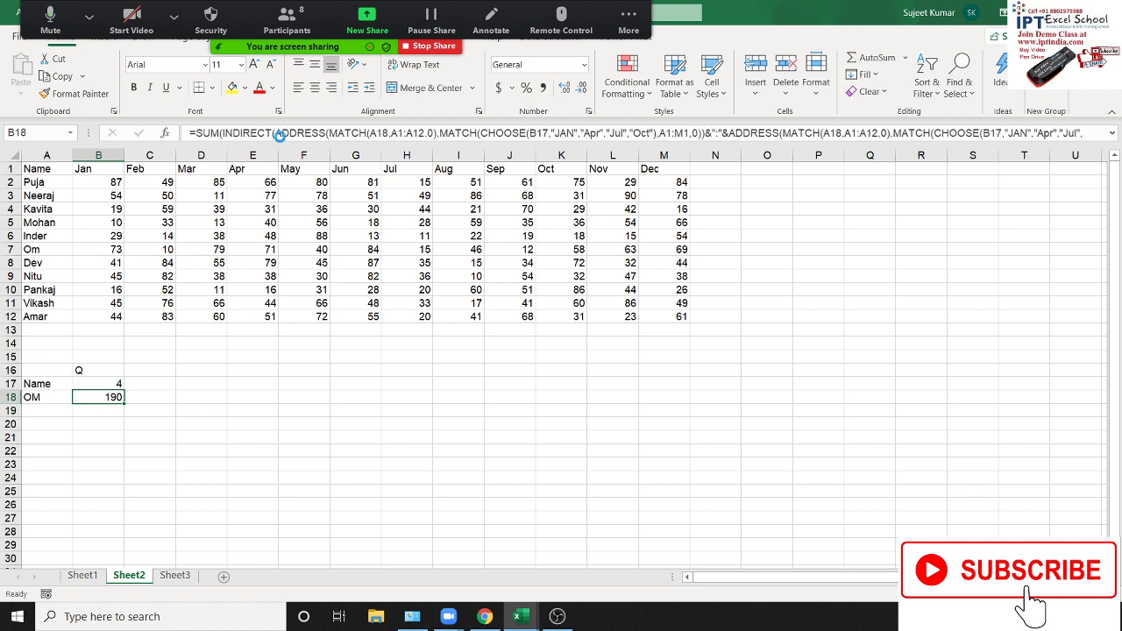
- Undo the consolidation so row 18's helper cells and B18's value 7 return
key("Down")
key("Down")
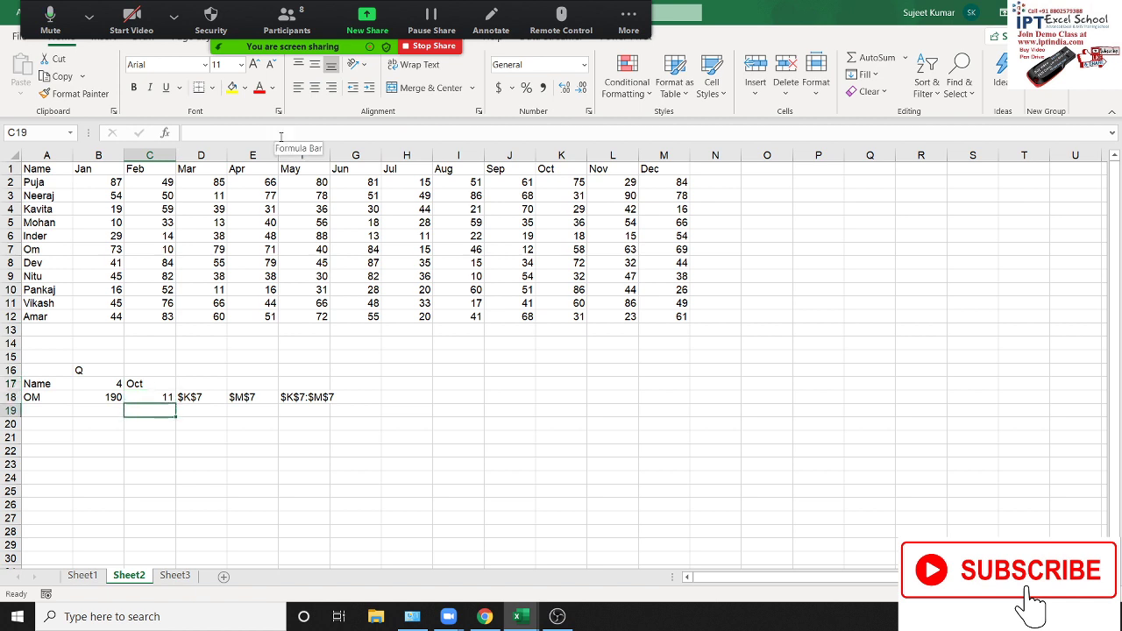
key("Right")
key("Right")
key("Left")
key("Up")
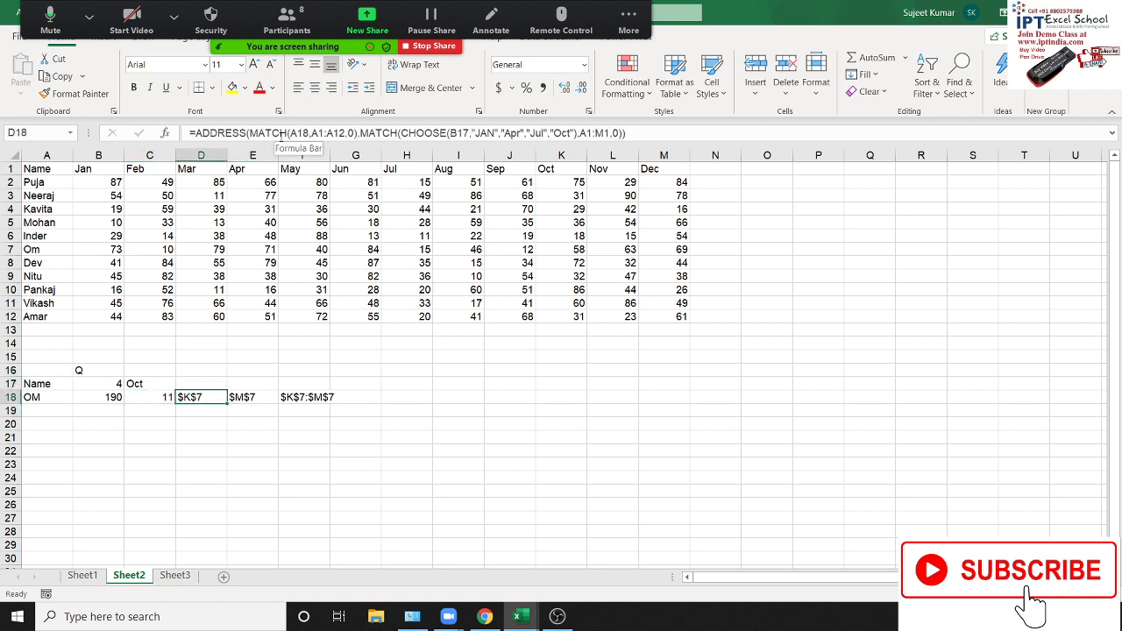
key("ctrl+z")
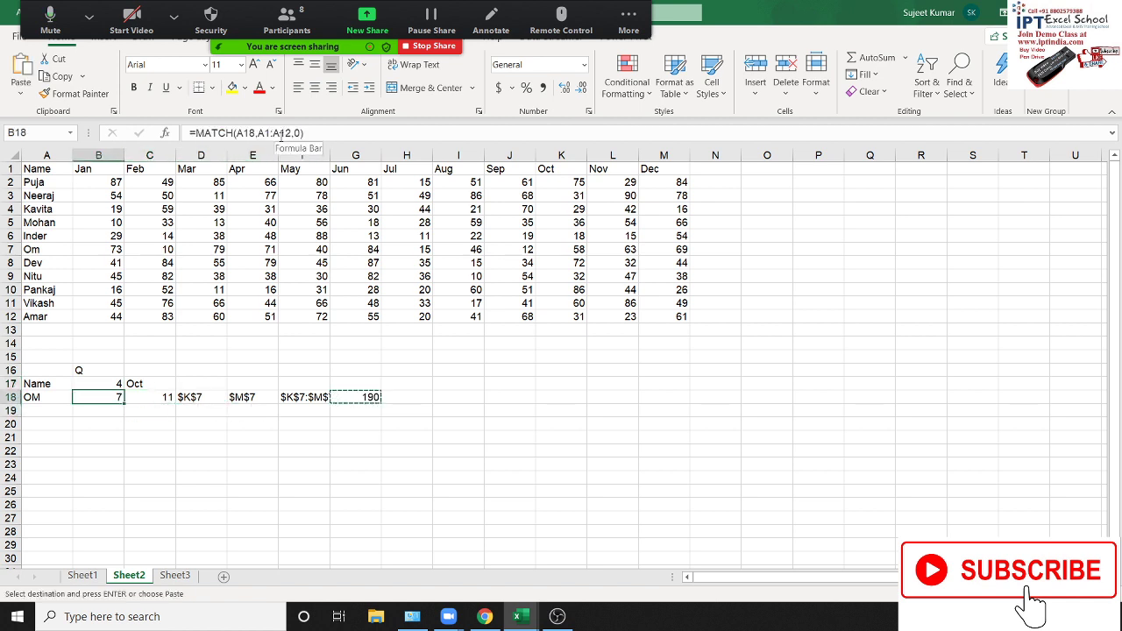
key("Right")
key("Right")
- Move the D18:G18 results ($K$7, $M$7, $K$7:$M$7, 190) to J16:M16
key("shift+Right")
key("shift+Right")
key("shift+Right")
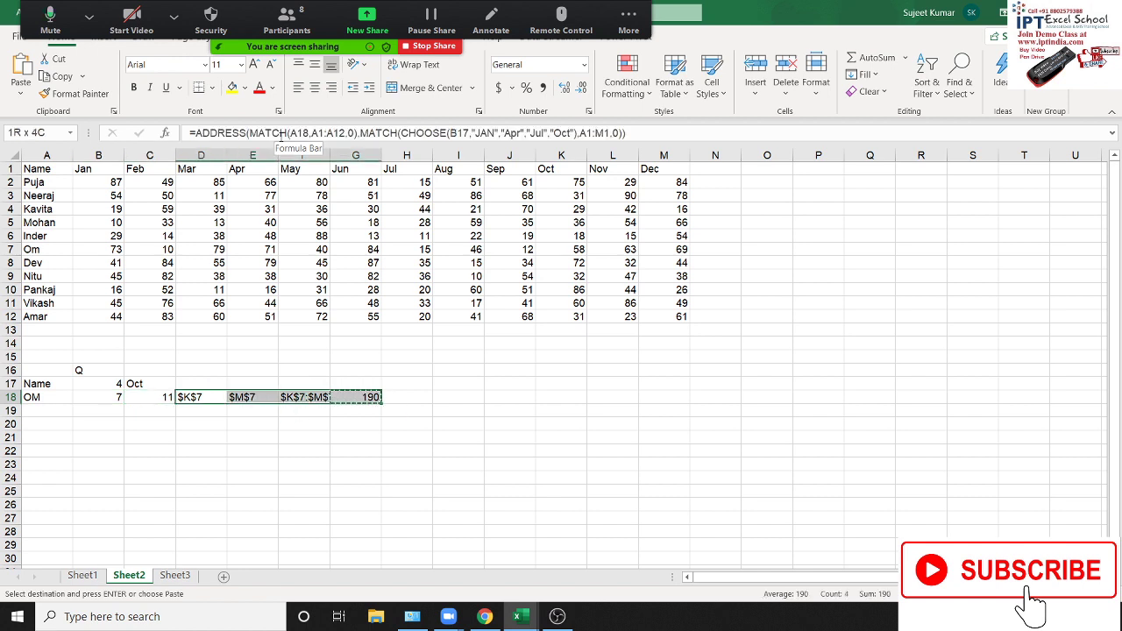
key("Right")
key("Right")
key("Right")
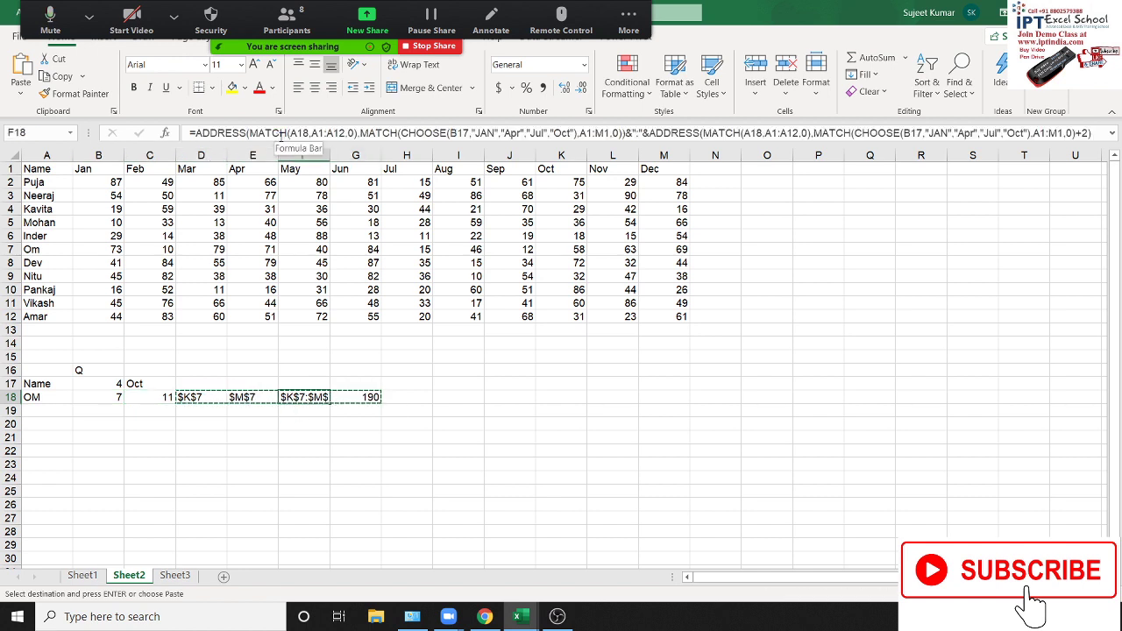
key("Right")
key("Right")
key("Right")
key("Up")
key("Up")
key("Return")
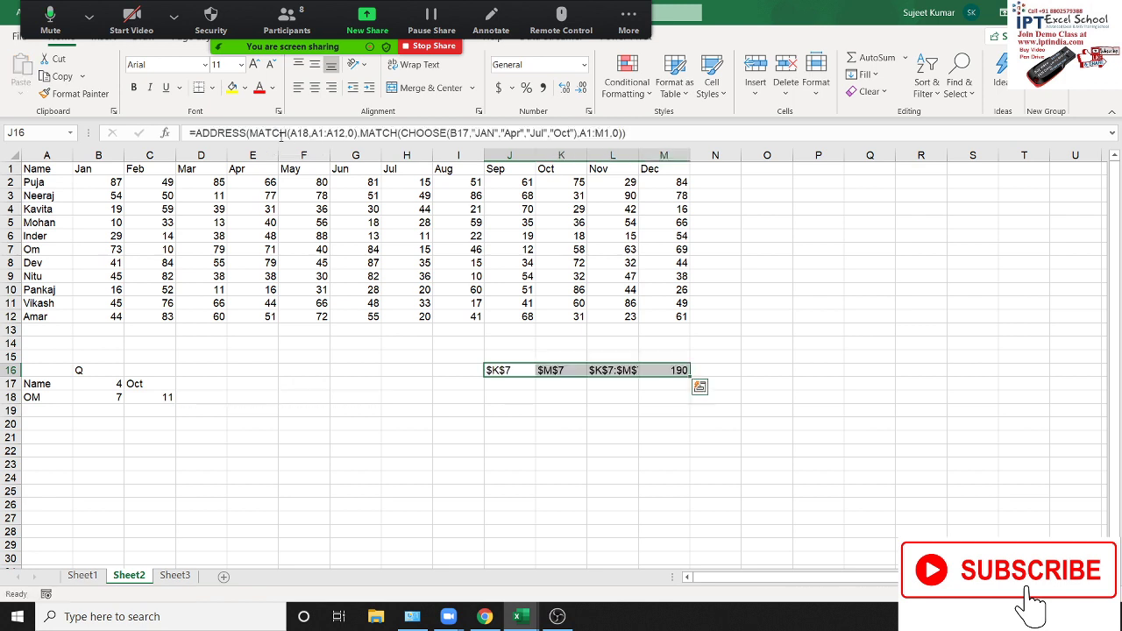
left_click(151, 397)
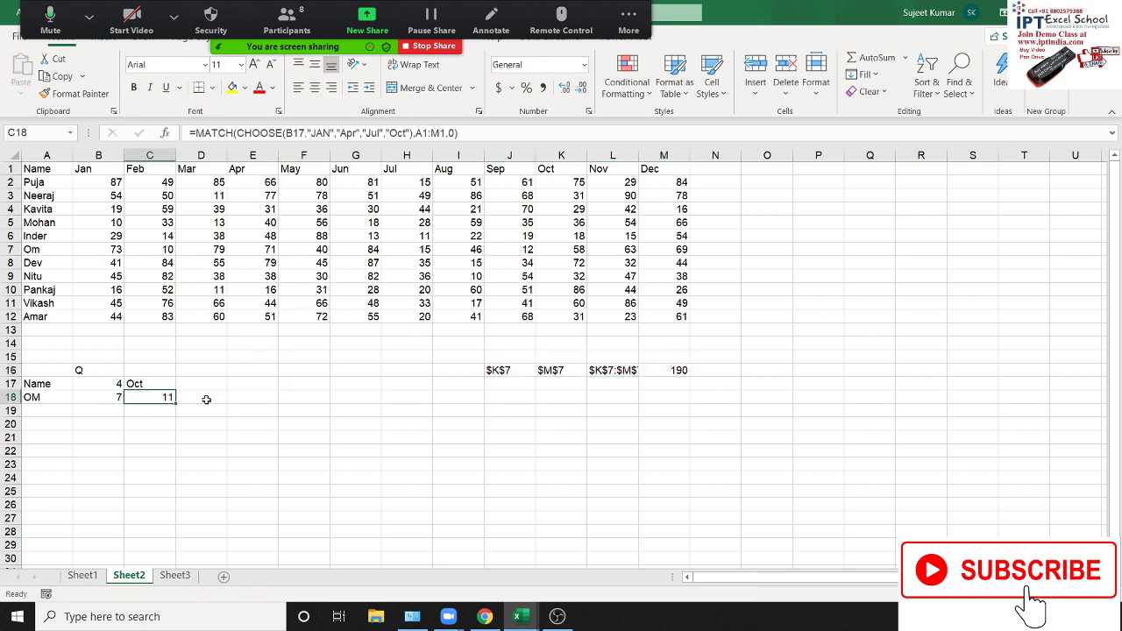
- Enter =OFFSET(A1,B18-1,C18-1,1,3) in D18, spilling 58, 63 and 69 across D18:F18
left_click(207, 398)
type("=o")
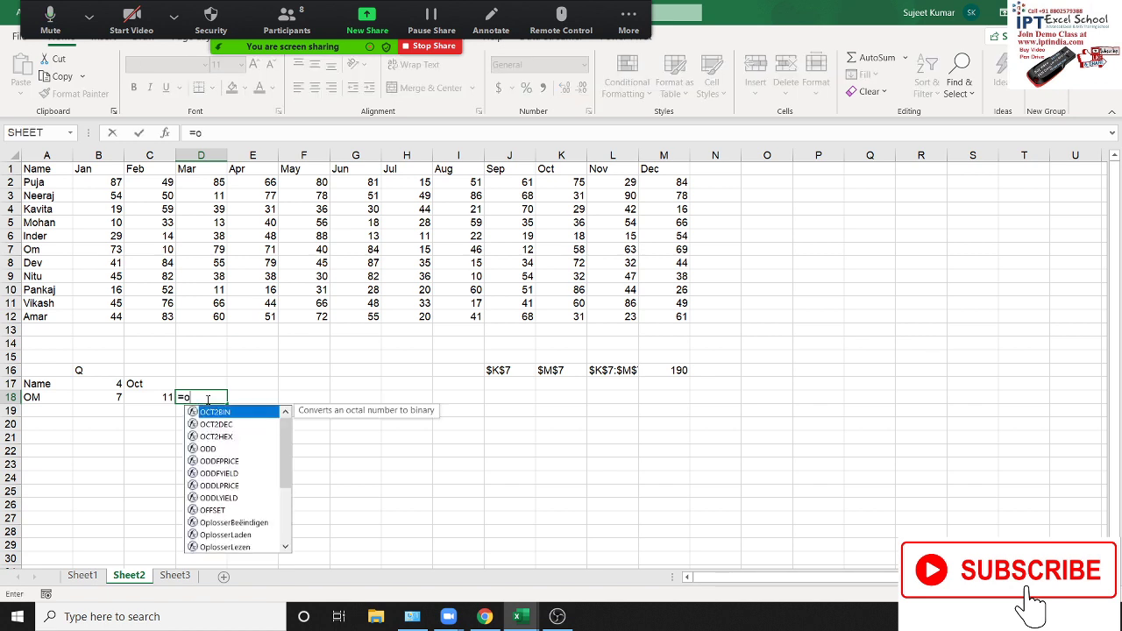
type("ffs")
key("Tab")
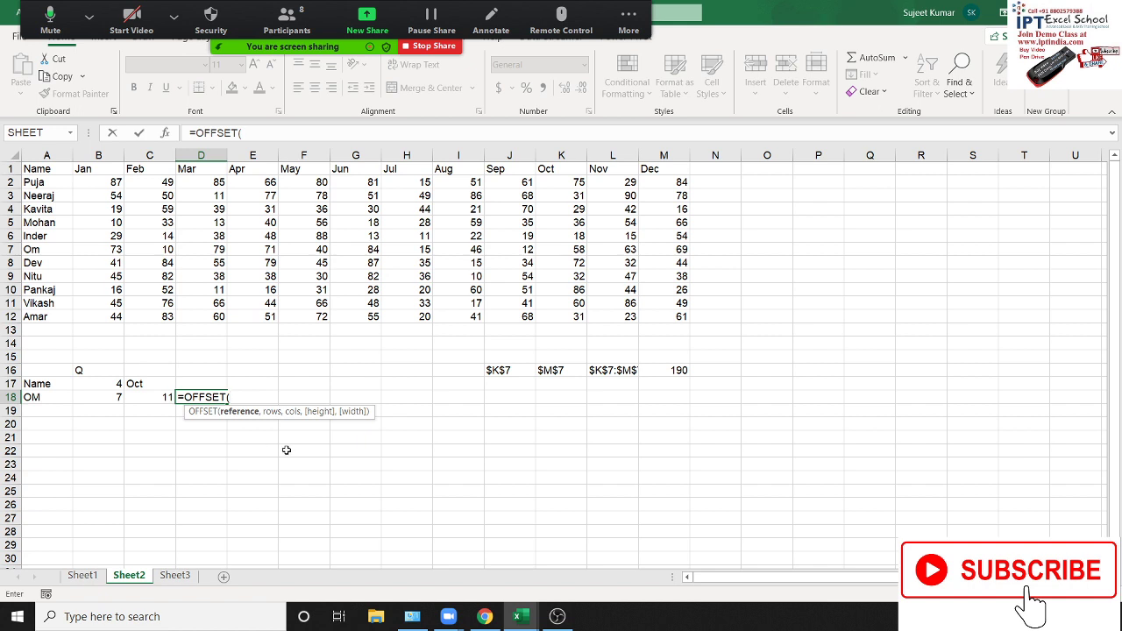
left_click(51, 171)
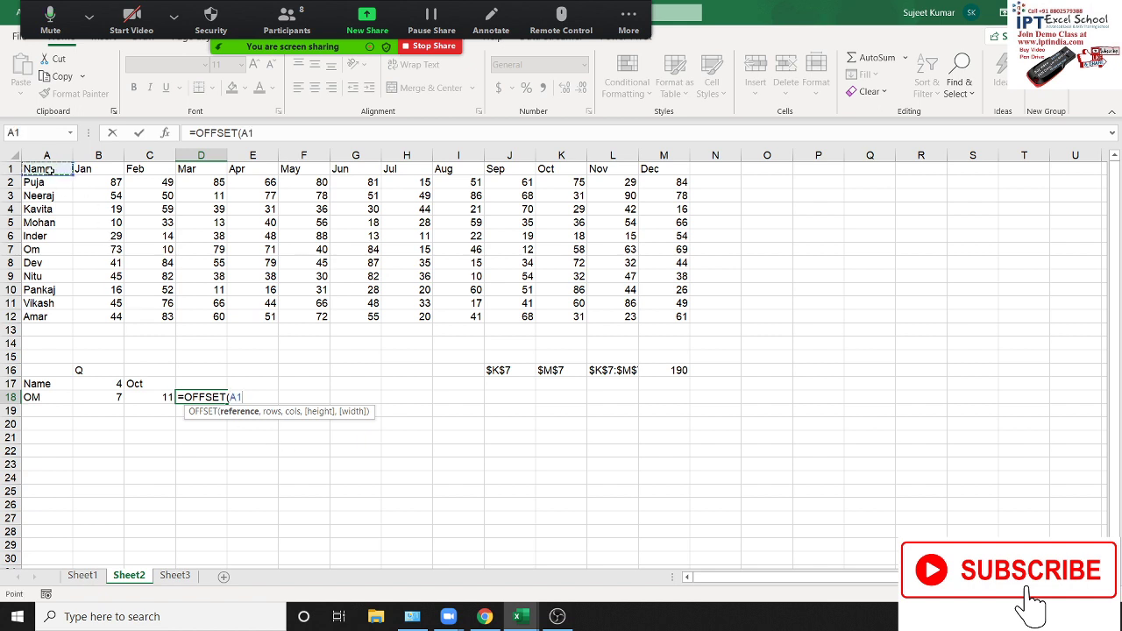
type(",")
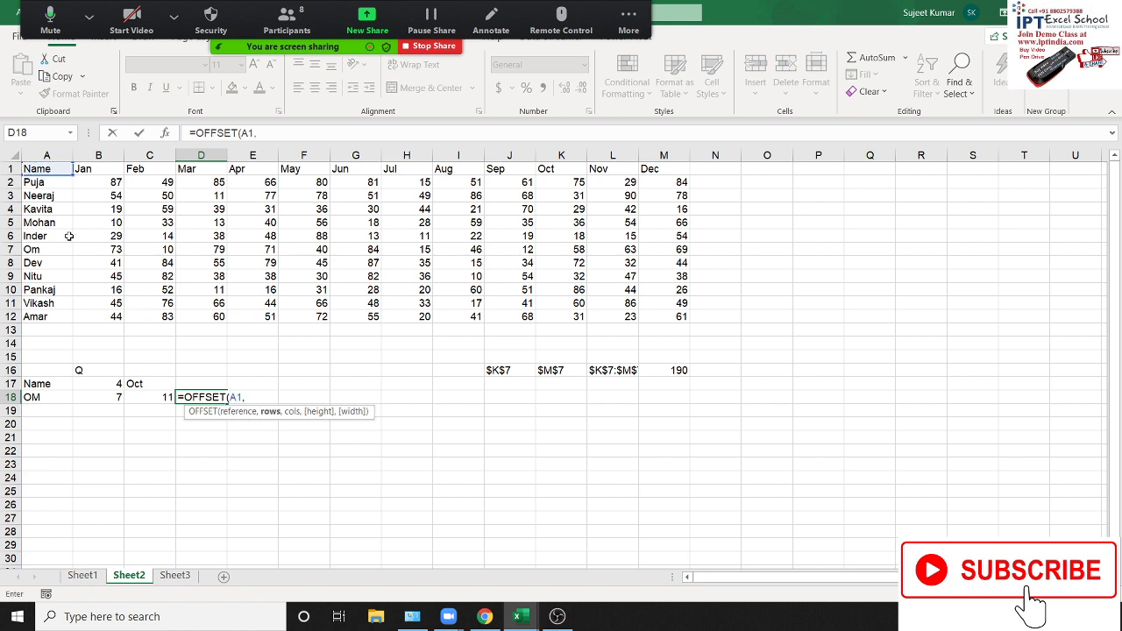
left_click(122, 397)
type("-1")
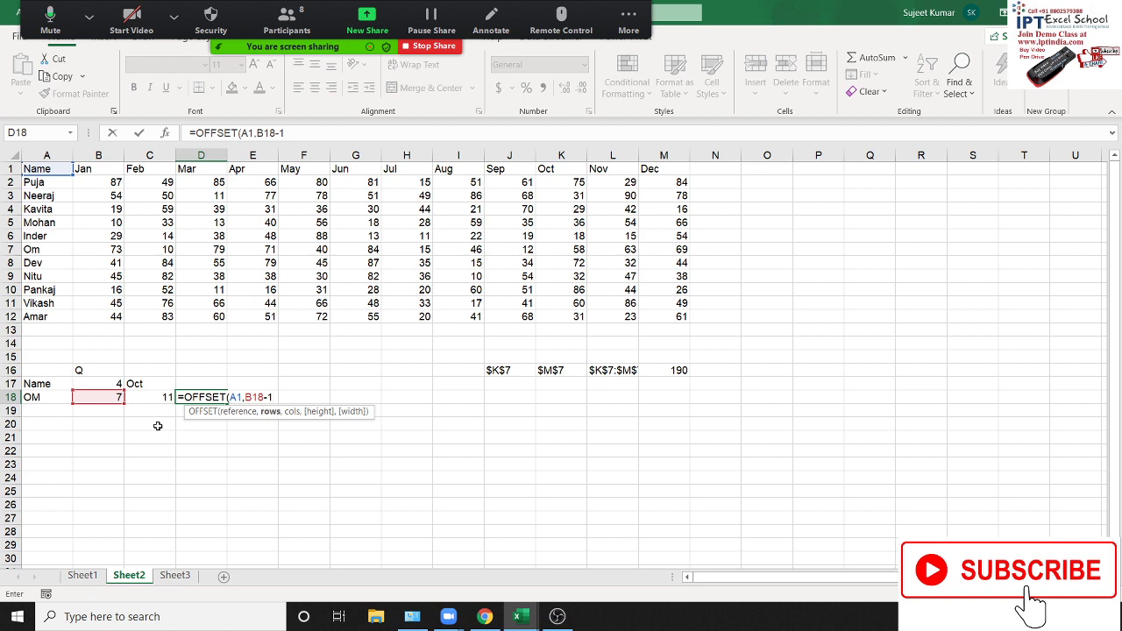
type(",")
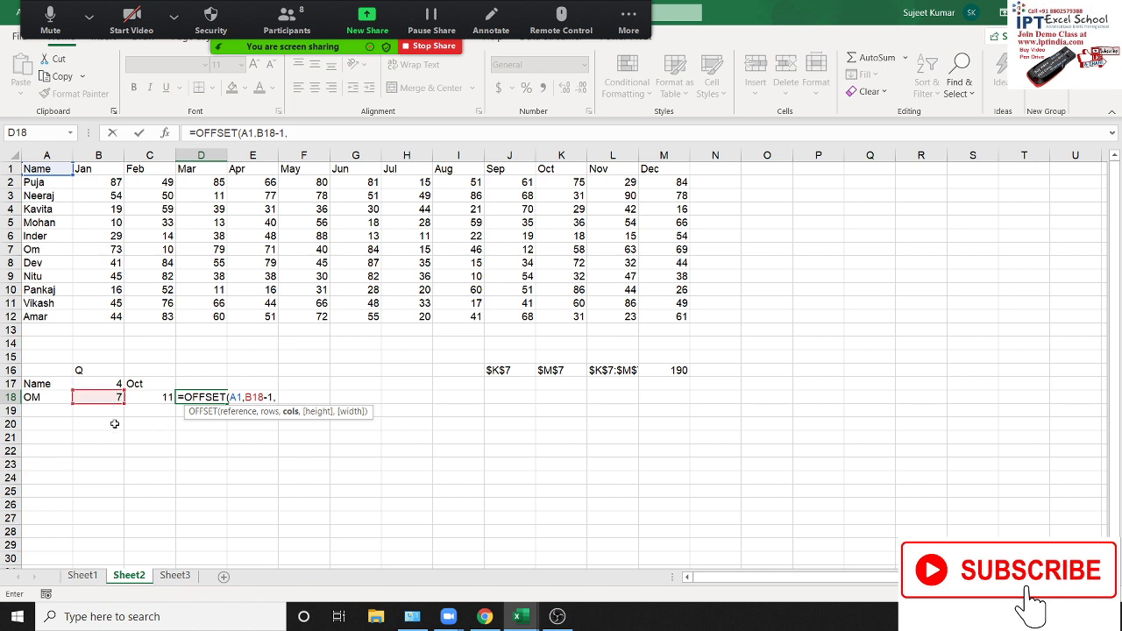
left_click(162, 401)
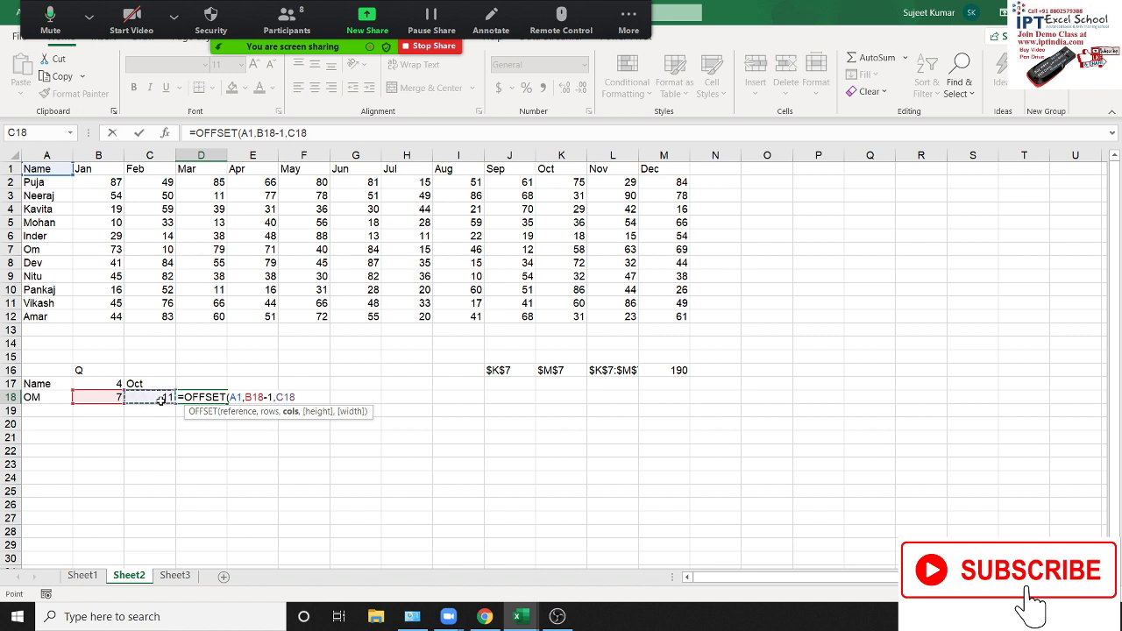
type("-1")
type(",")
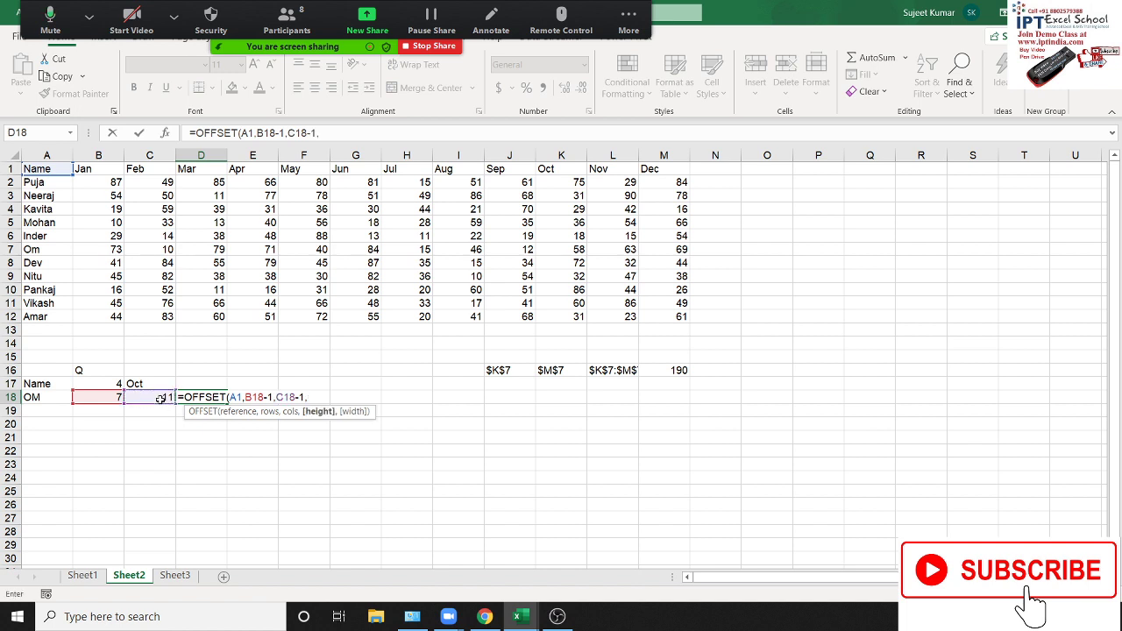
type("1,3")
type(")")
key("Return")
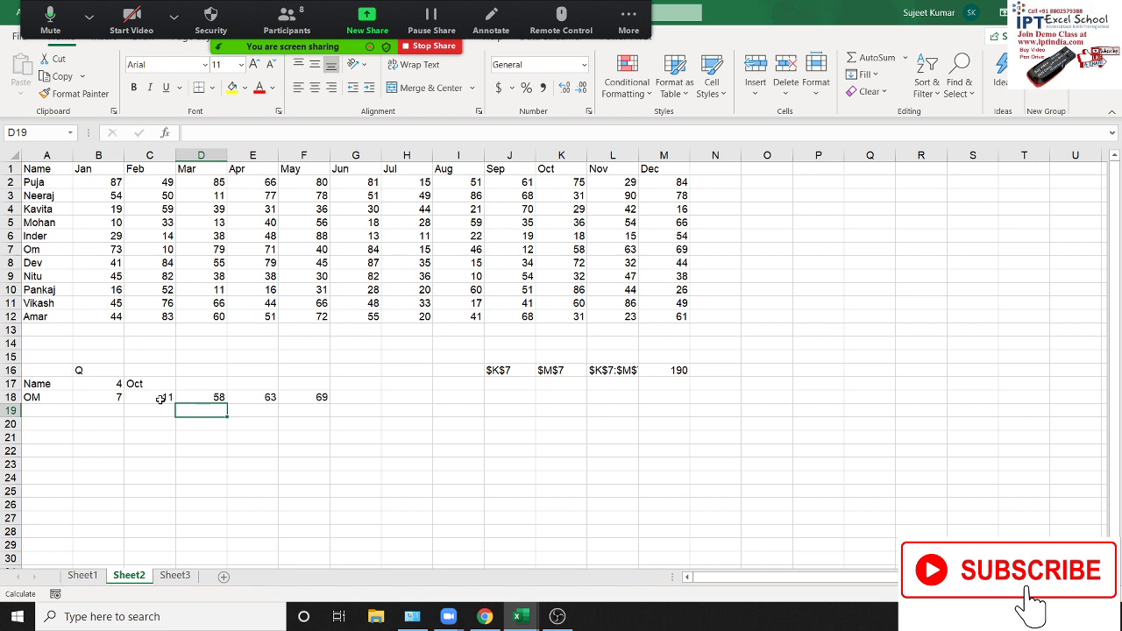
key("Up")
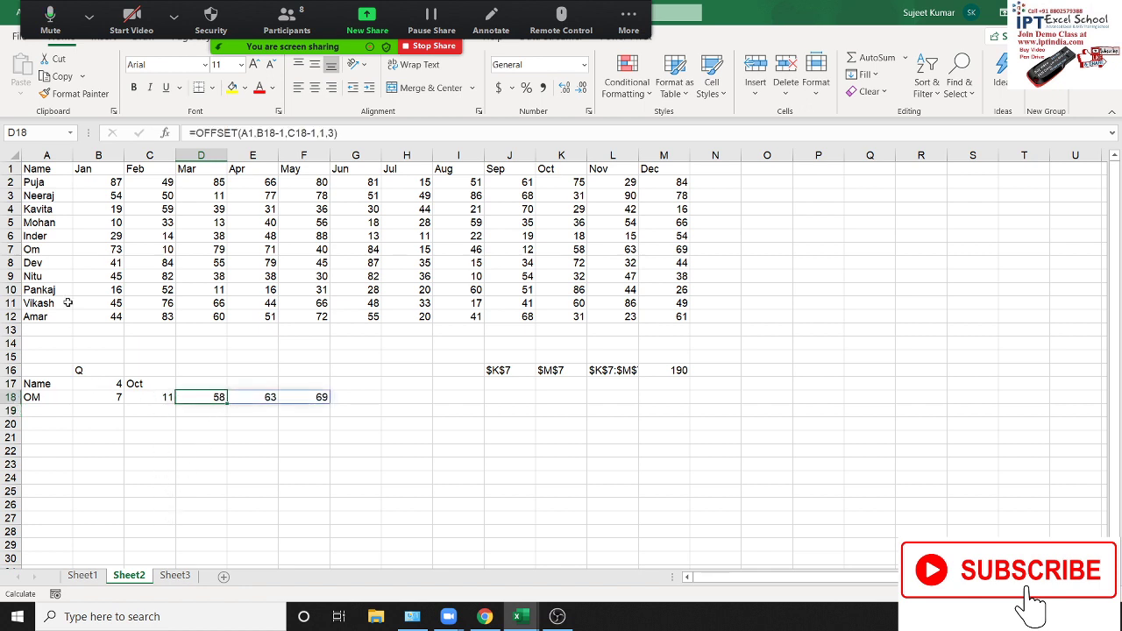
left_click(50, 253)
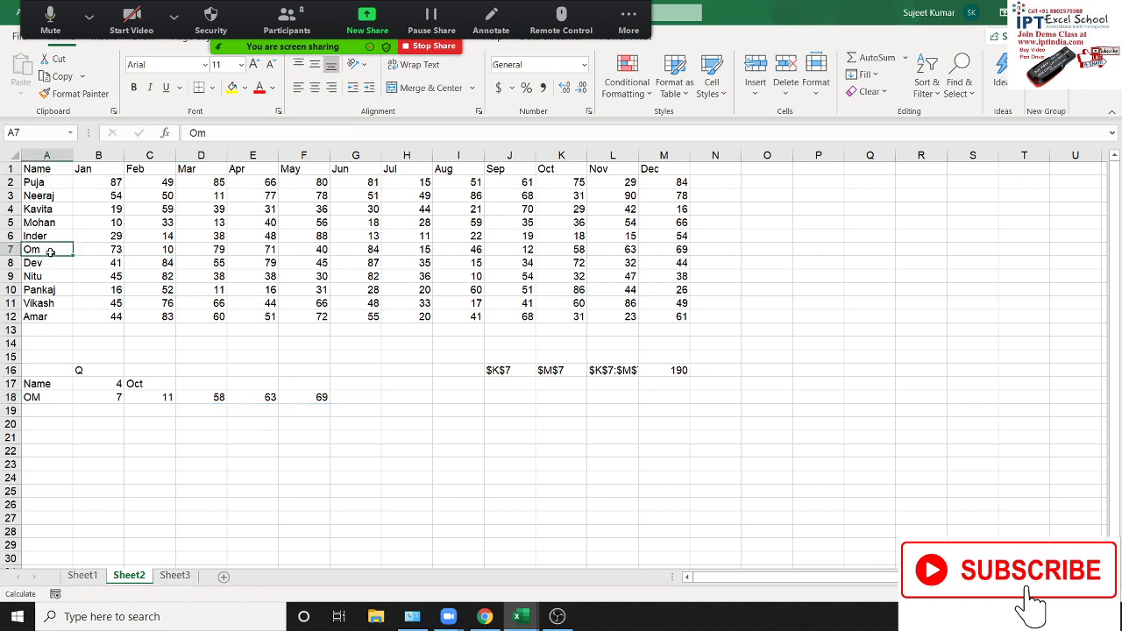
key("Right")
key("Right")
key("Right")
key("Right")
key("Right")
key("Right")
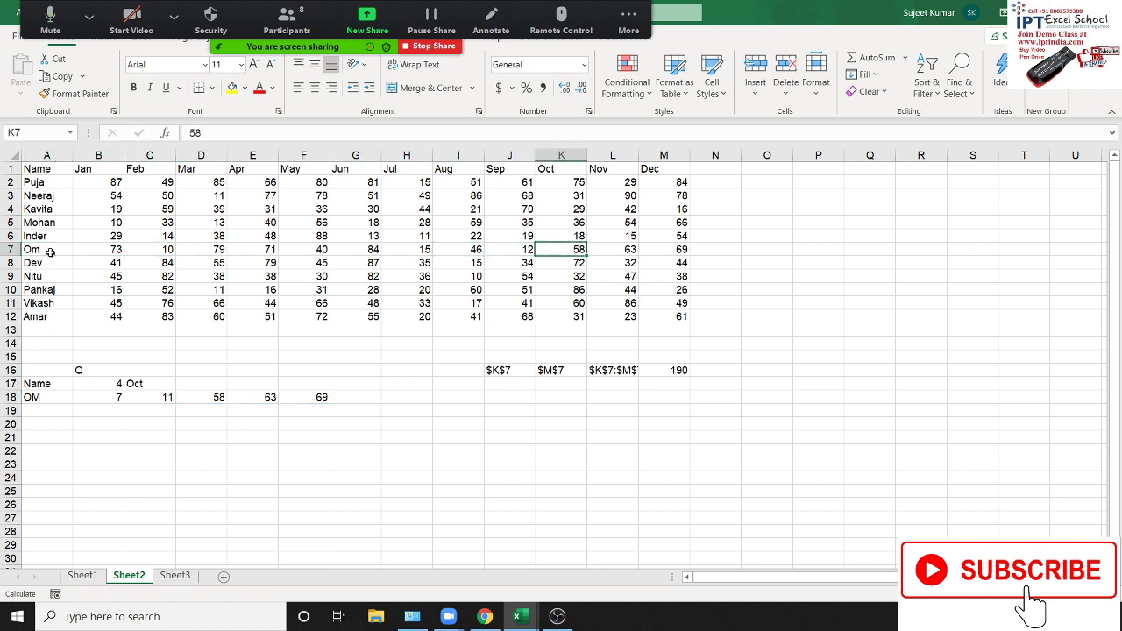
key("Right")
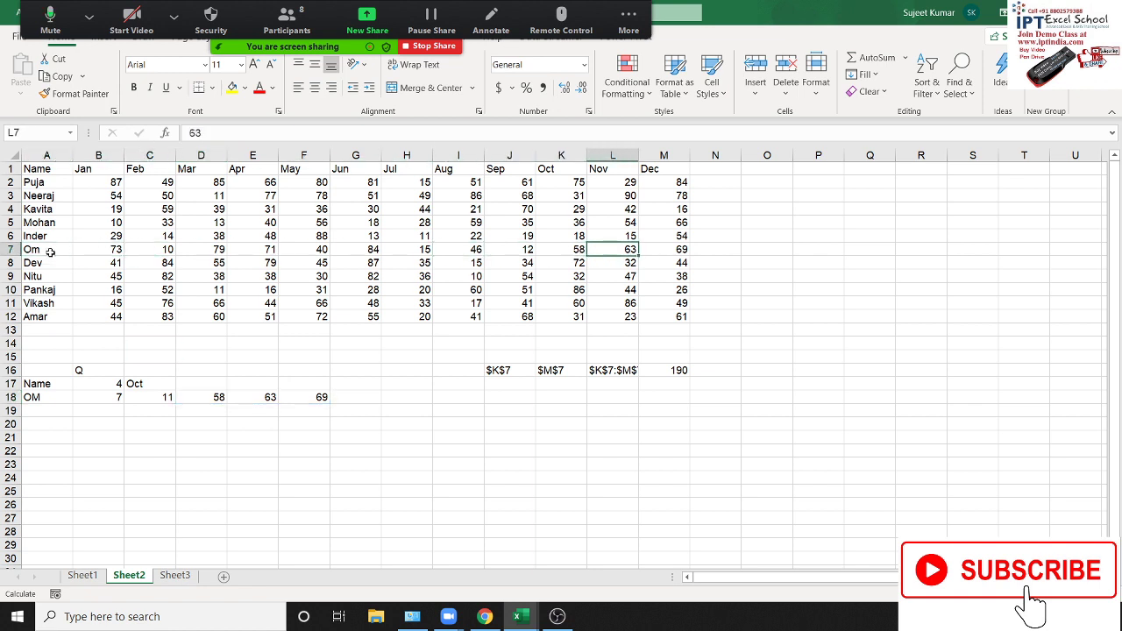
key("Right")
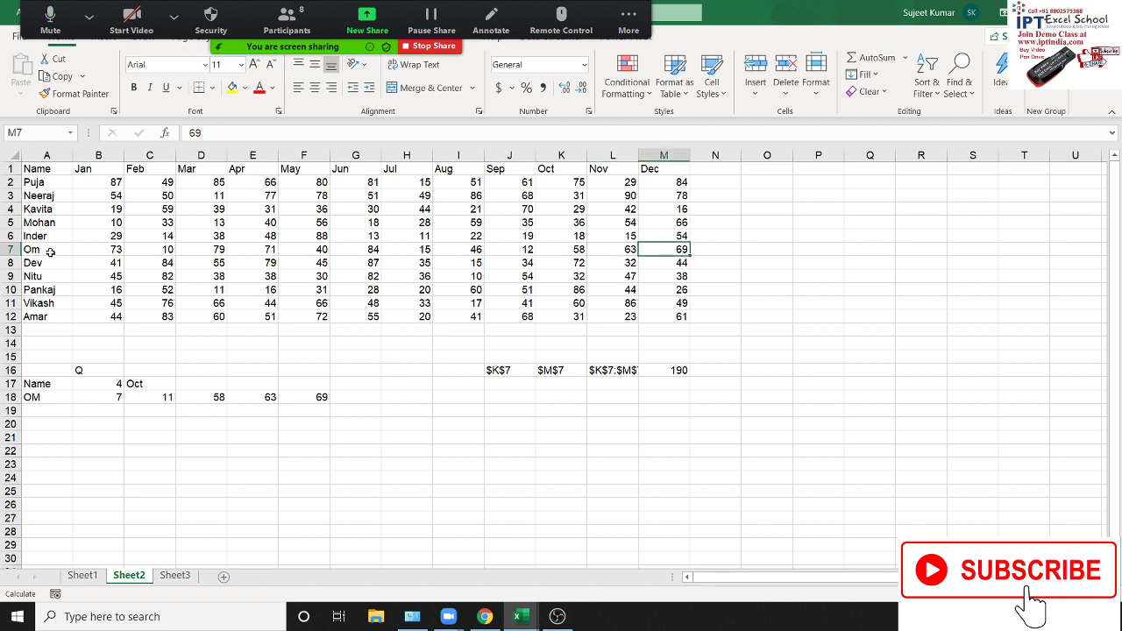
- Wrap D18's OFFSET in SUM, giving =SUM(OFFSET(A1,B18-1,C18-1,1,3)) = 190
left_click(211, 399)
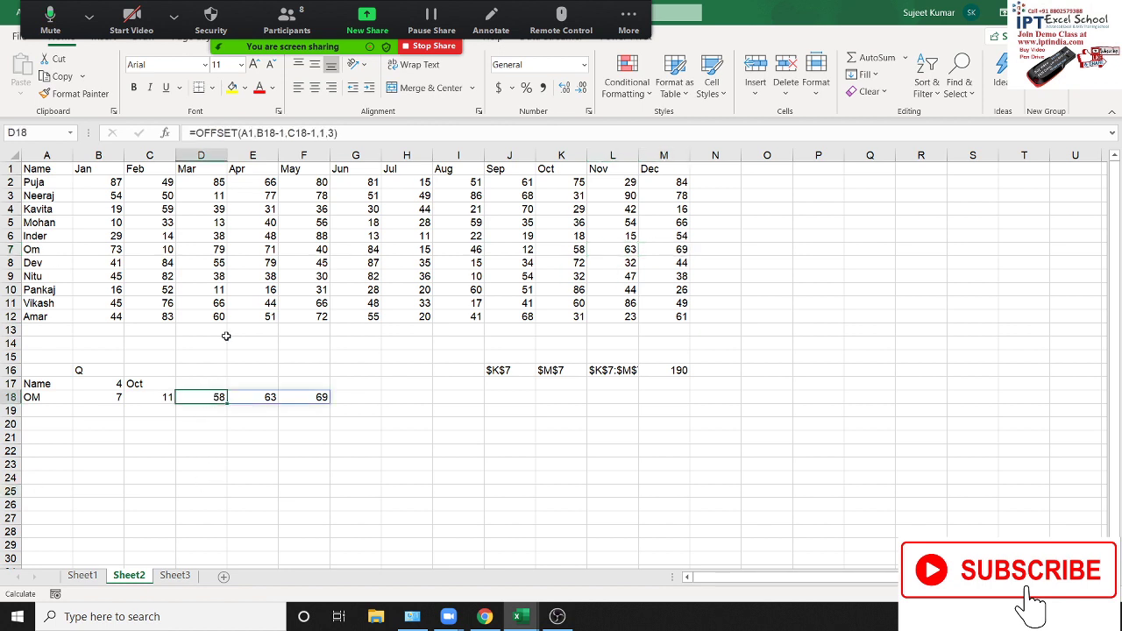
left_click(197, 133)
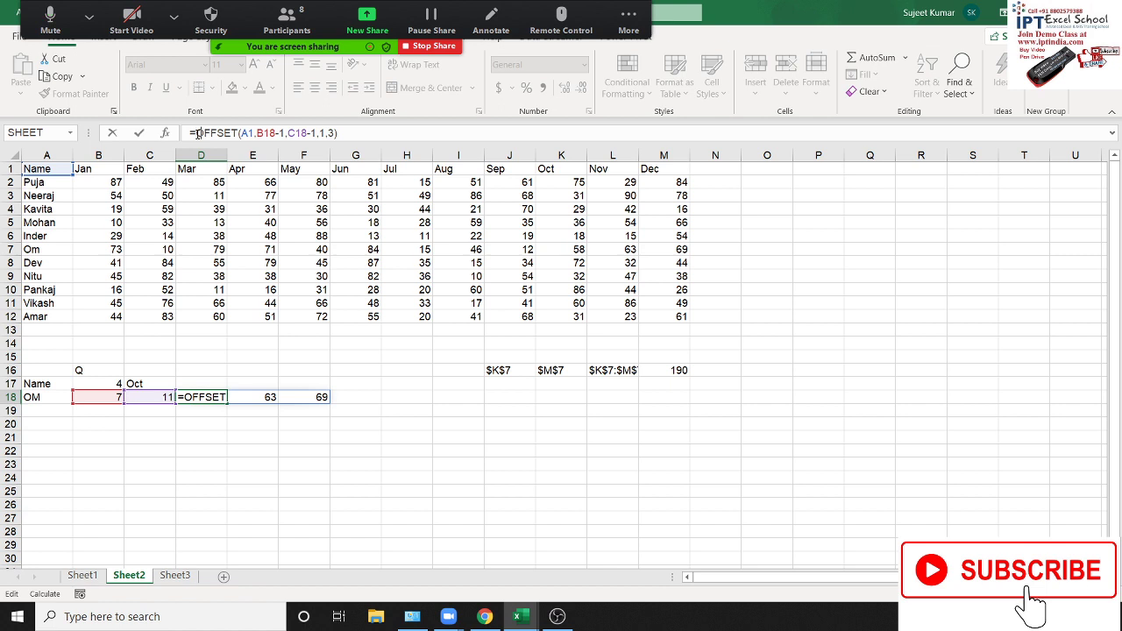
type("SUM(")
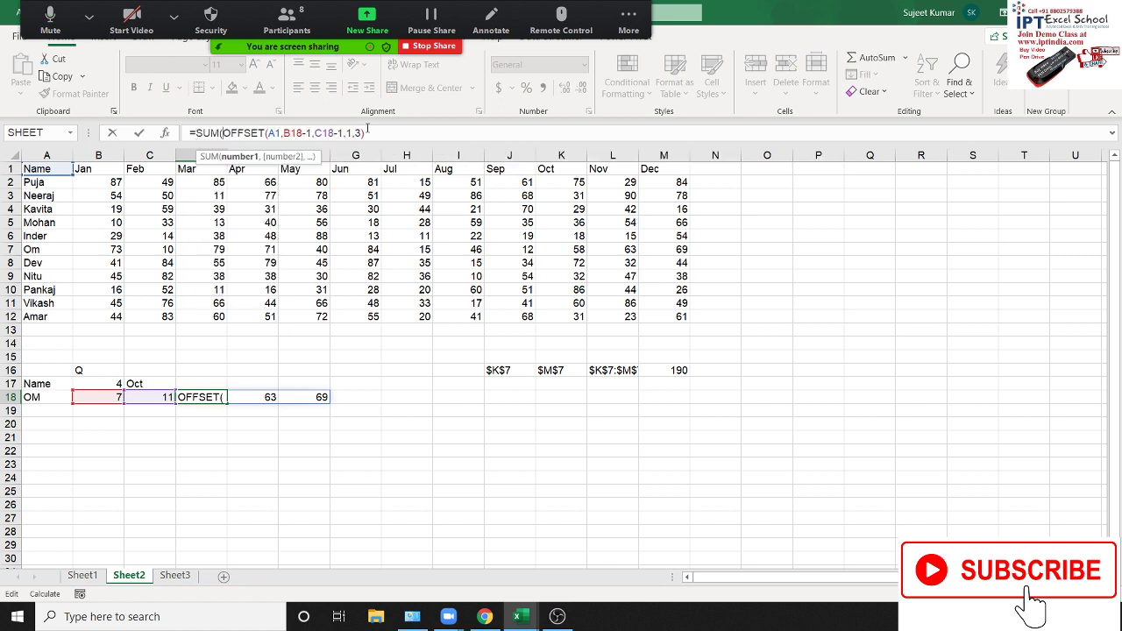
key("Return")
key("Return")
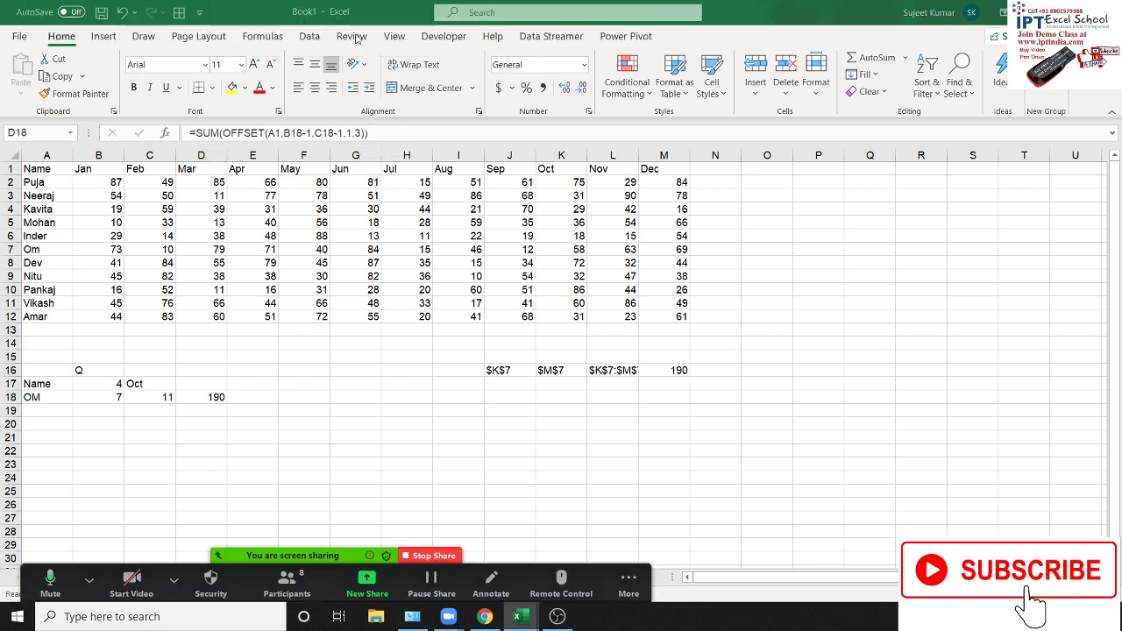
- Review the lookup formulas in B18 and C18 and the CHOOSE month in C17
left_click(145, 397)
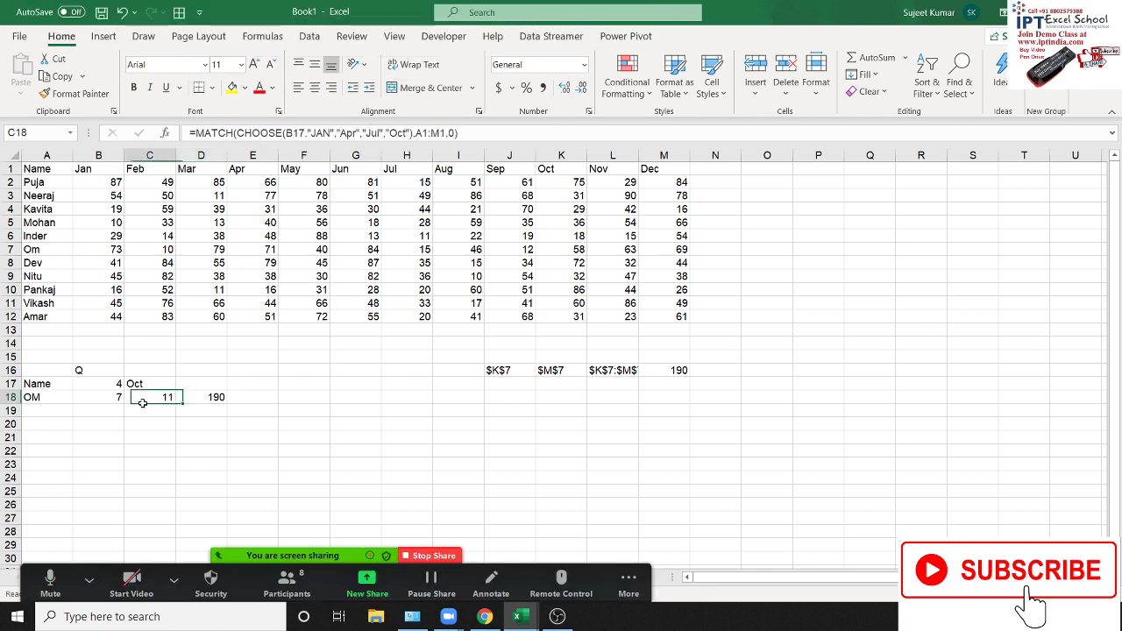
left_click(118, 396)
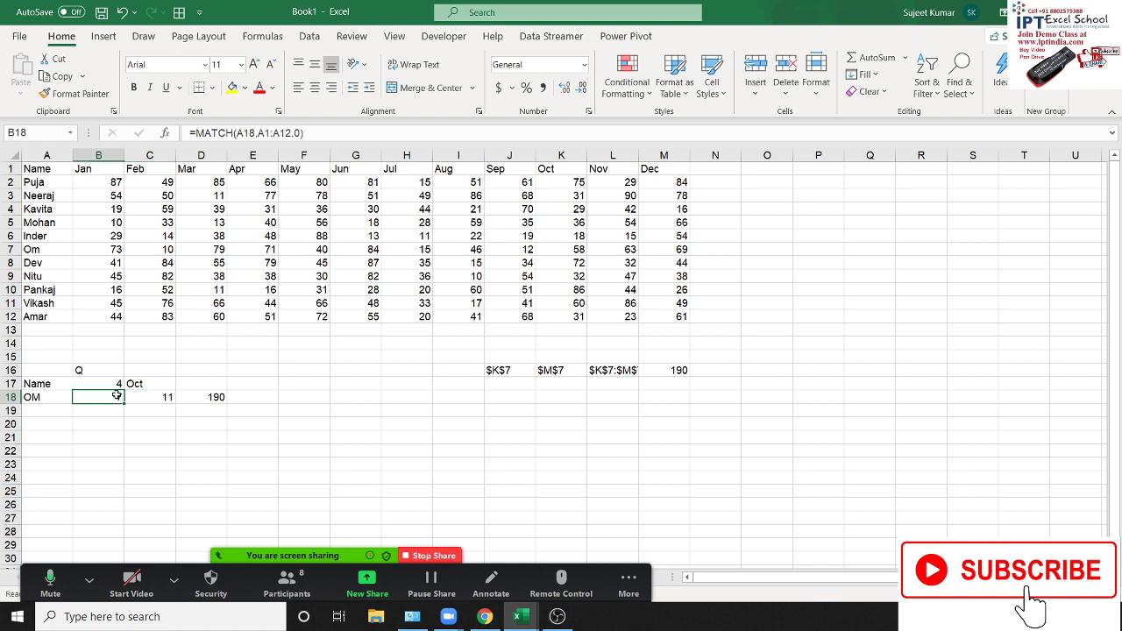
left_click(150, 403)
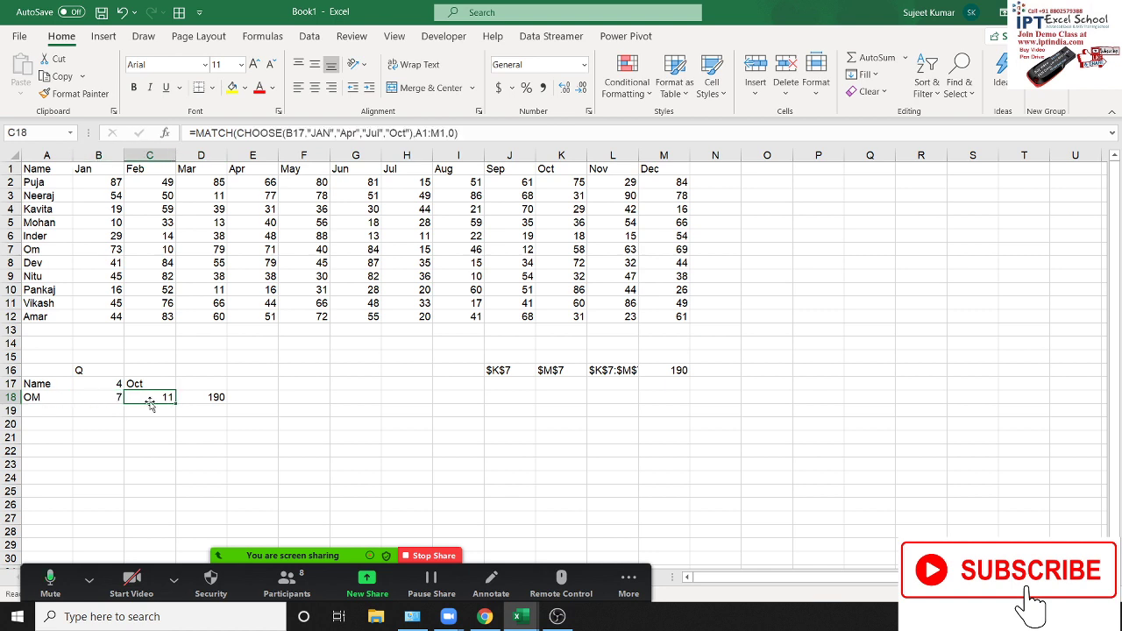
left_click(143, 385)
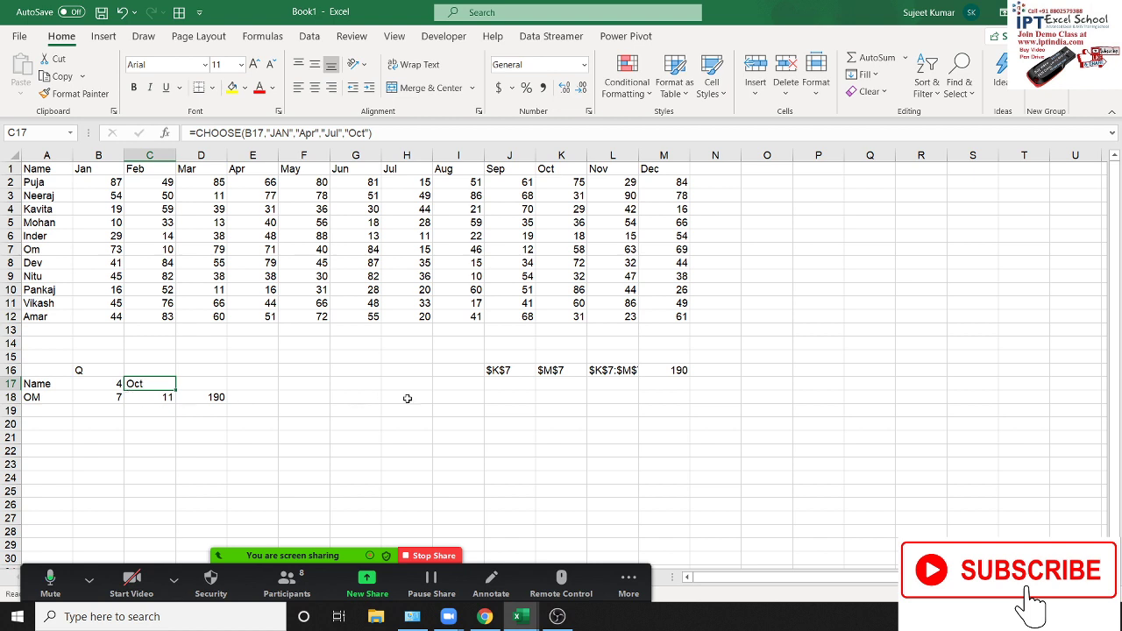
- Select the earlier ADDRESS results in J16:M16 and bring up the Formulas tab's auditing tools
left_click_drag(493, 370, 690, 372)
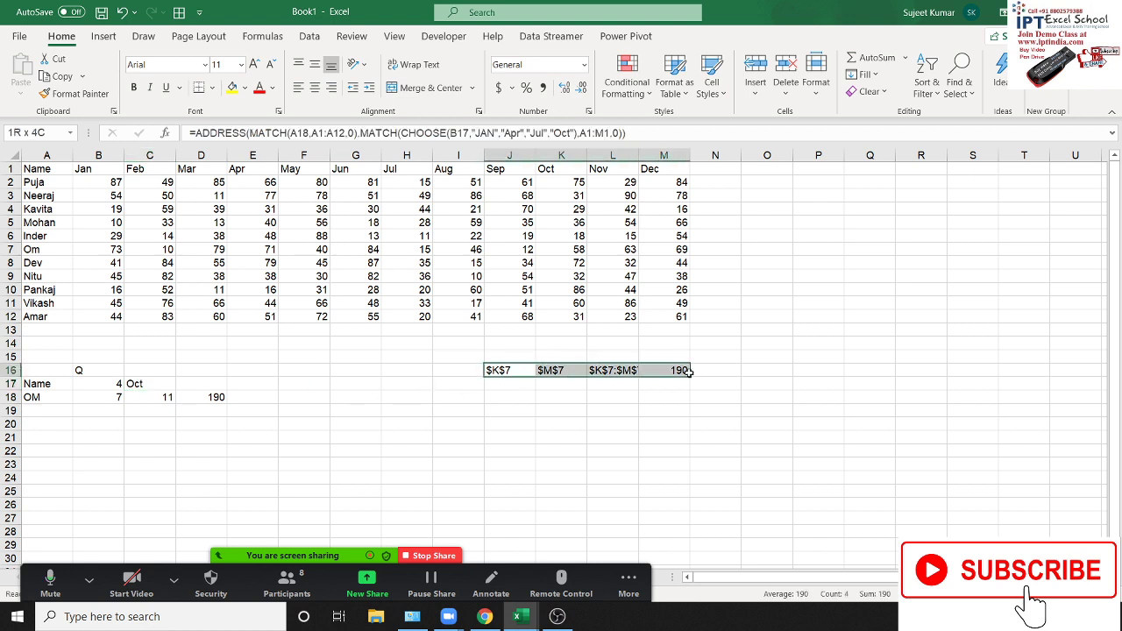
left_click(220, 558)
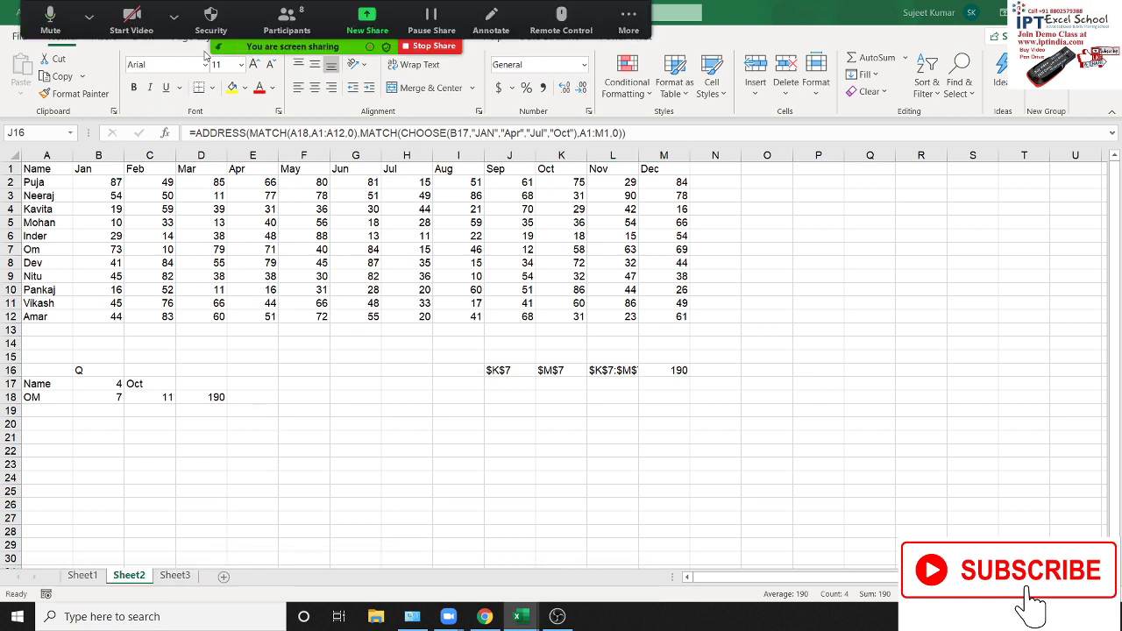
left_click(173, 17)
left_click(173, 16)
left_click_drag(207, 46, 207, 555)
left_click(628, 579)
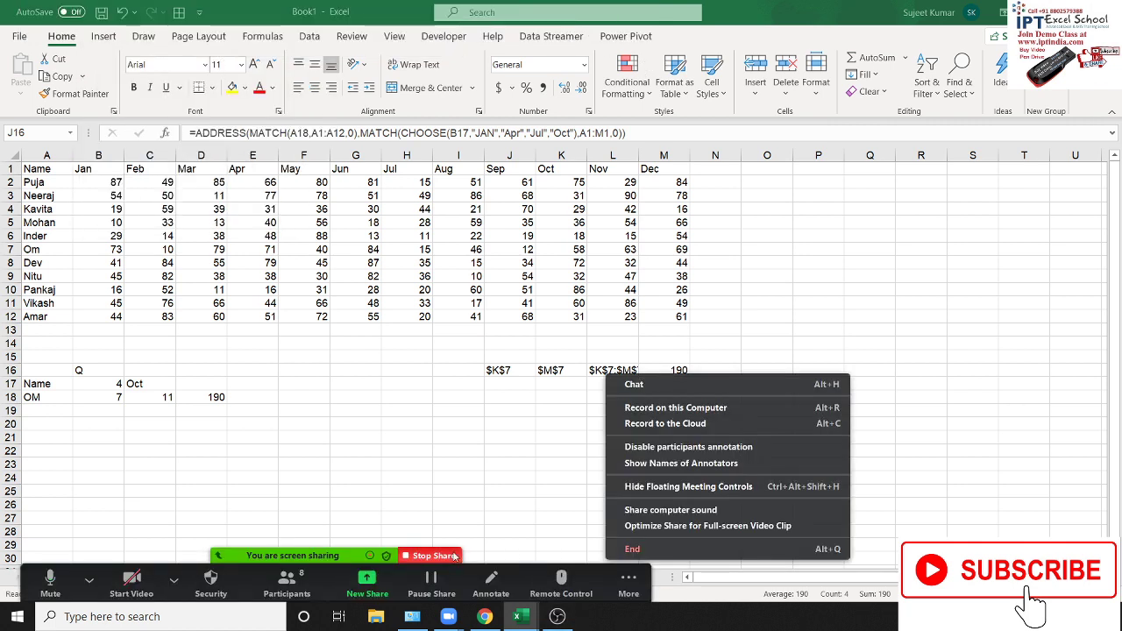
left_click(254, 559)
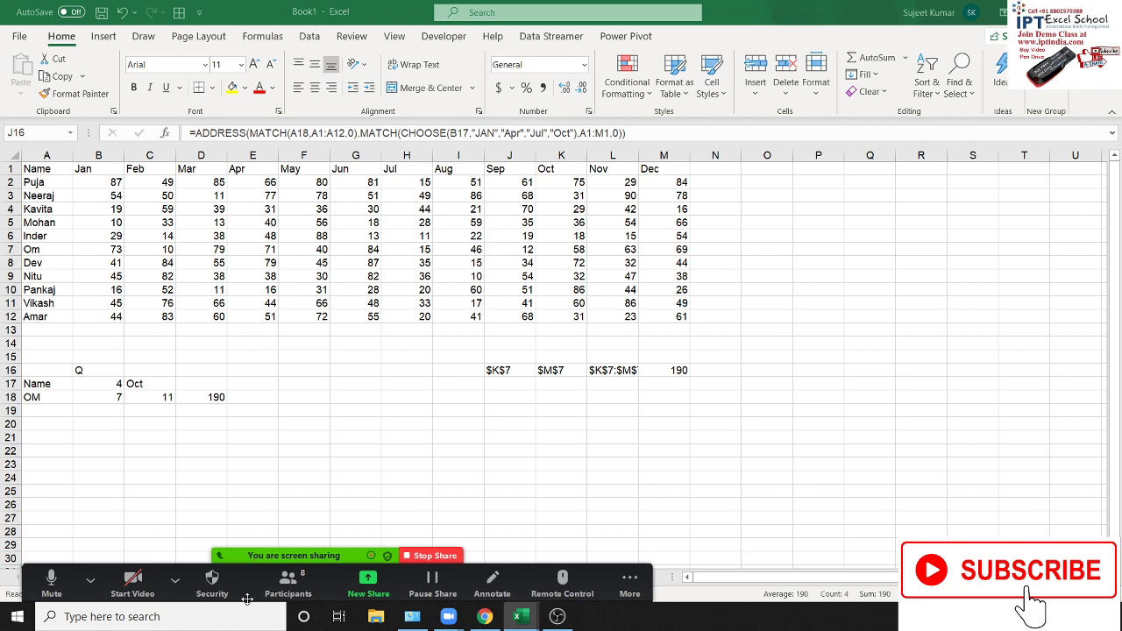
left_click_drag(248, 599, 877, 46)
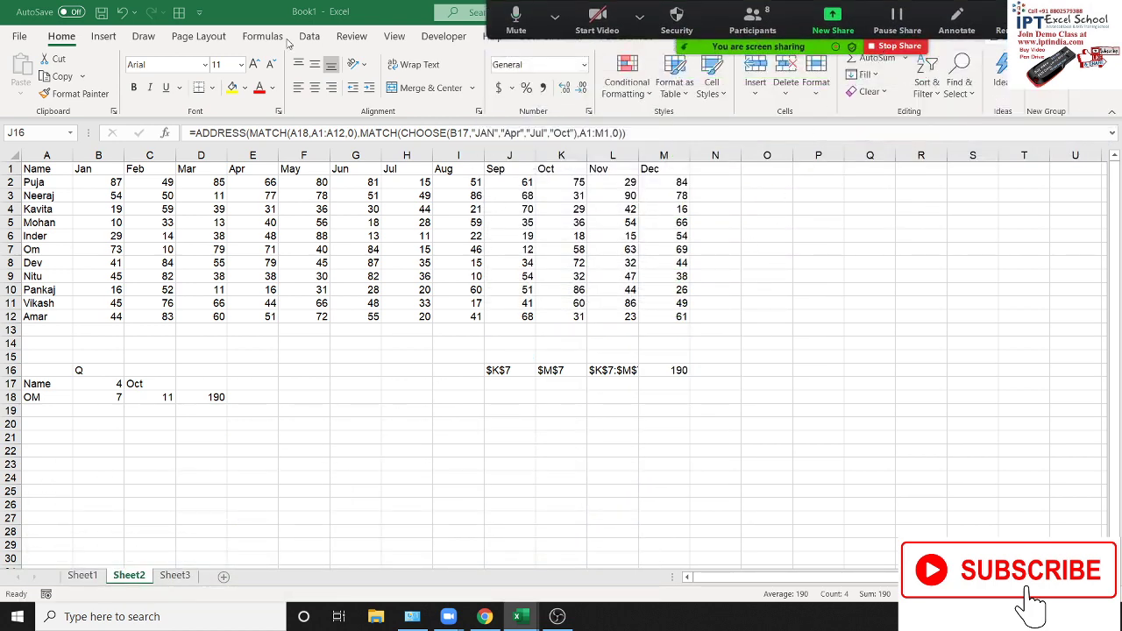
key("ctrl+shift+Right")
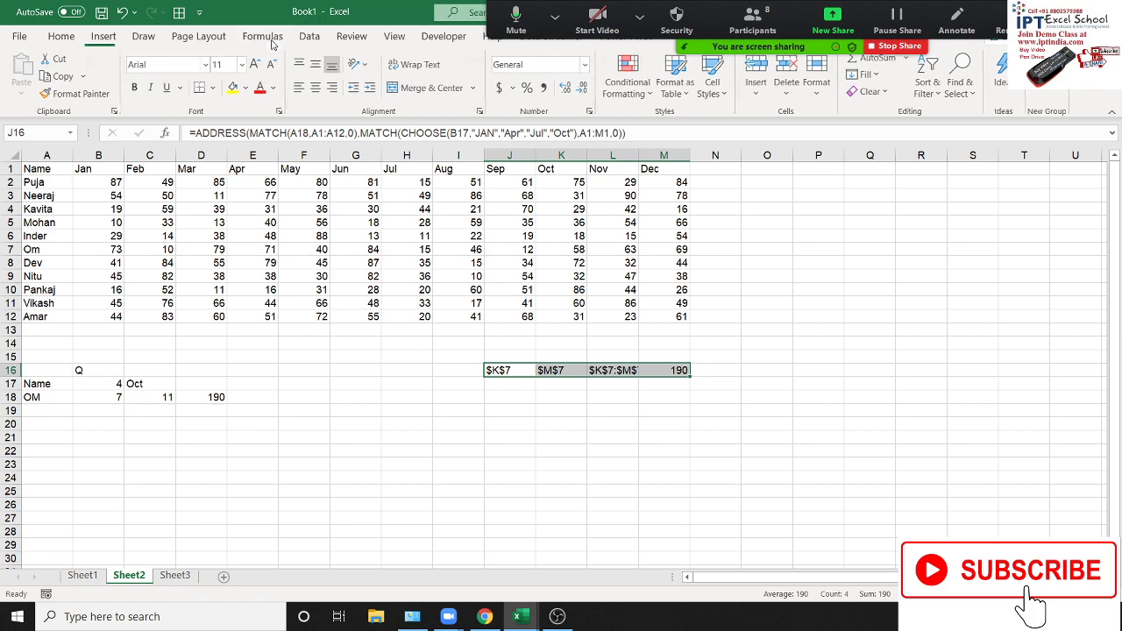
left_click(266, 37)
left_click(302, 412)
- Evaluate D18's formula step by step, resolving B18-1 to 6 and C18-1 to 10
left_click(207, 396)
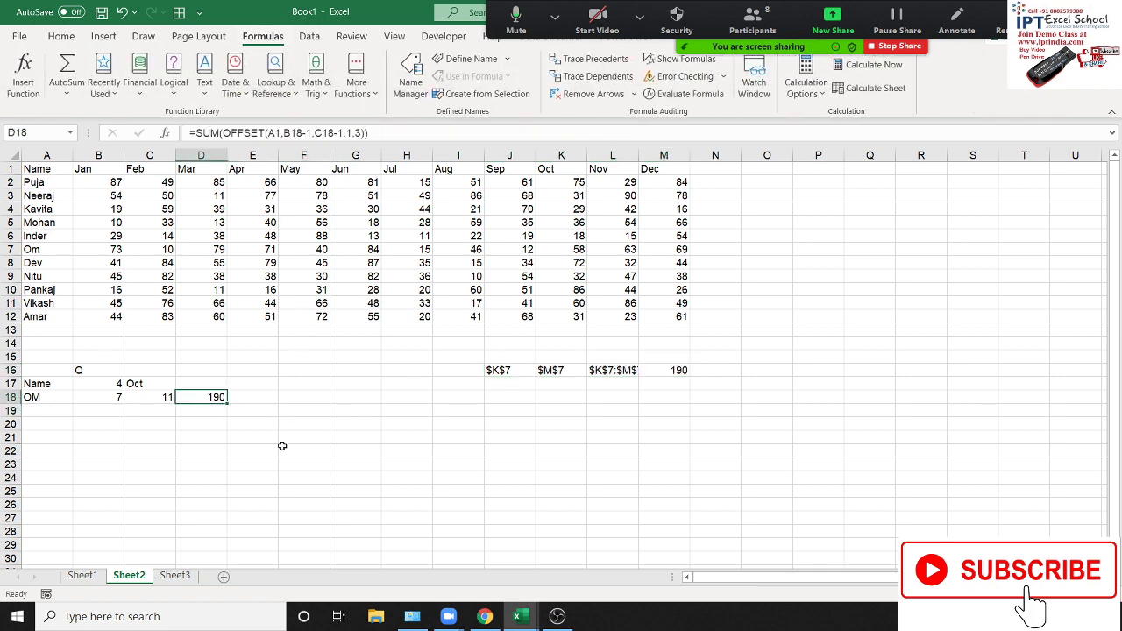
left_click(679, 94)
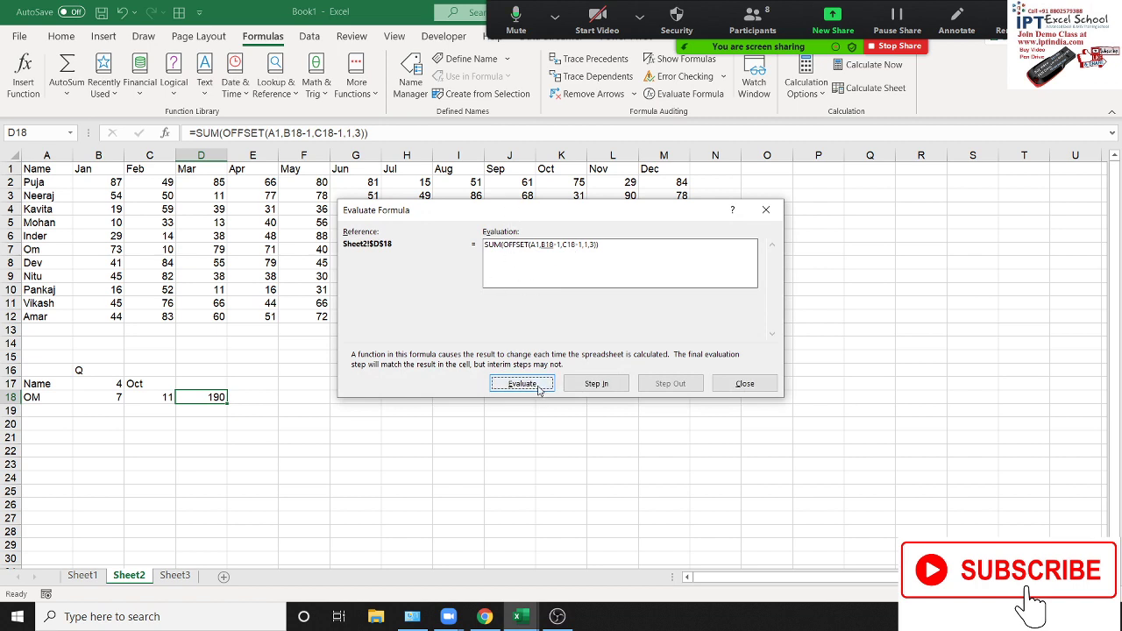
left_click(523, 384)
left_click(523, 384)
left_click(539, 391)
left_click(538, 391)
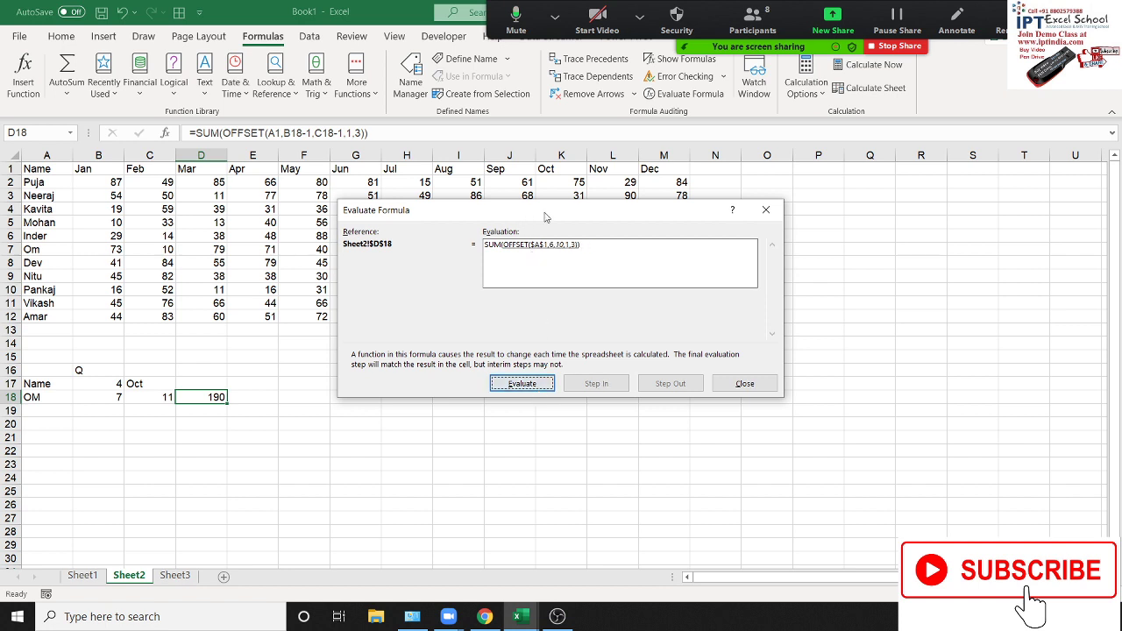
left_click_drag(358, 213, 354, 274)
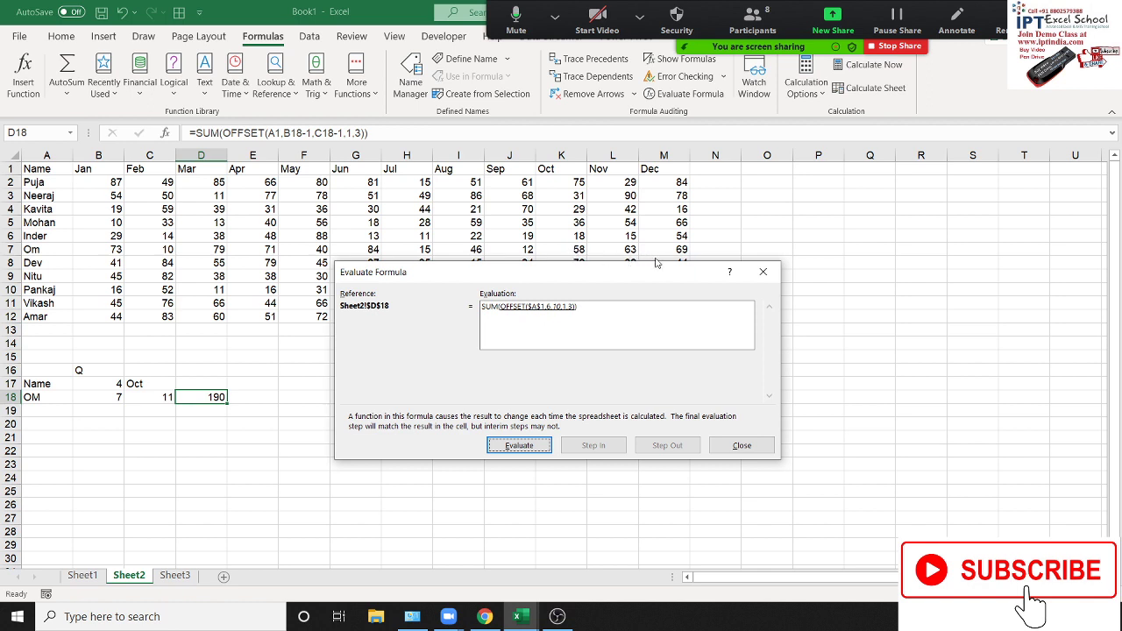
- Step D18's SUM(OFFSET) formula through to its final result 190 and close the evaluation
left_click(528, 446)
left_click(545, 451)
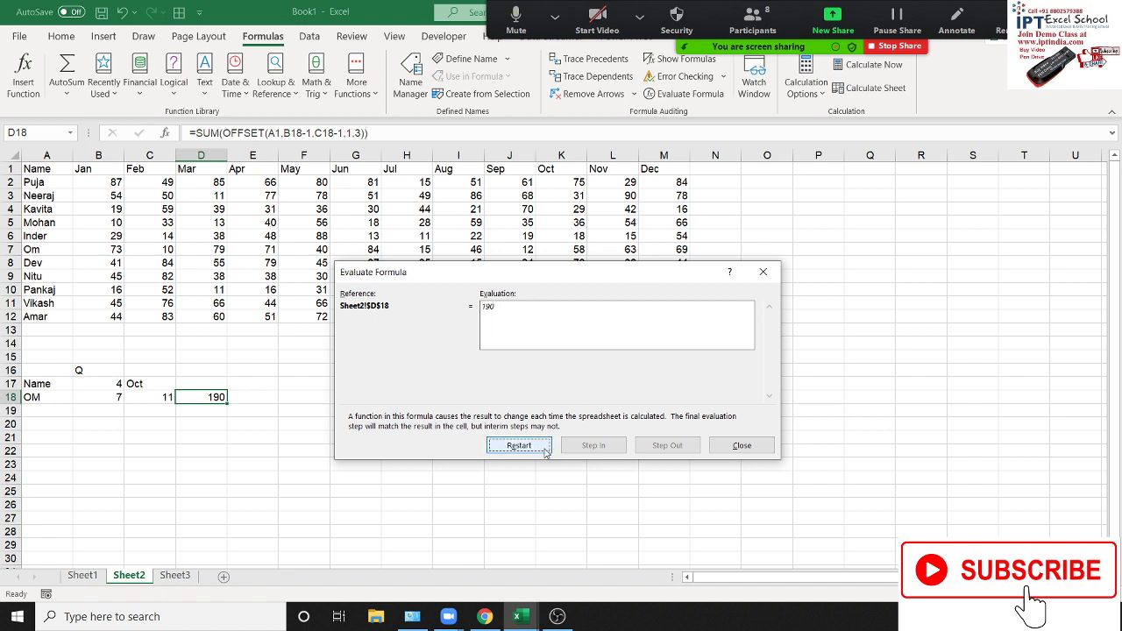
left_click(742, 446)
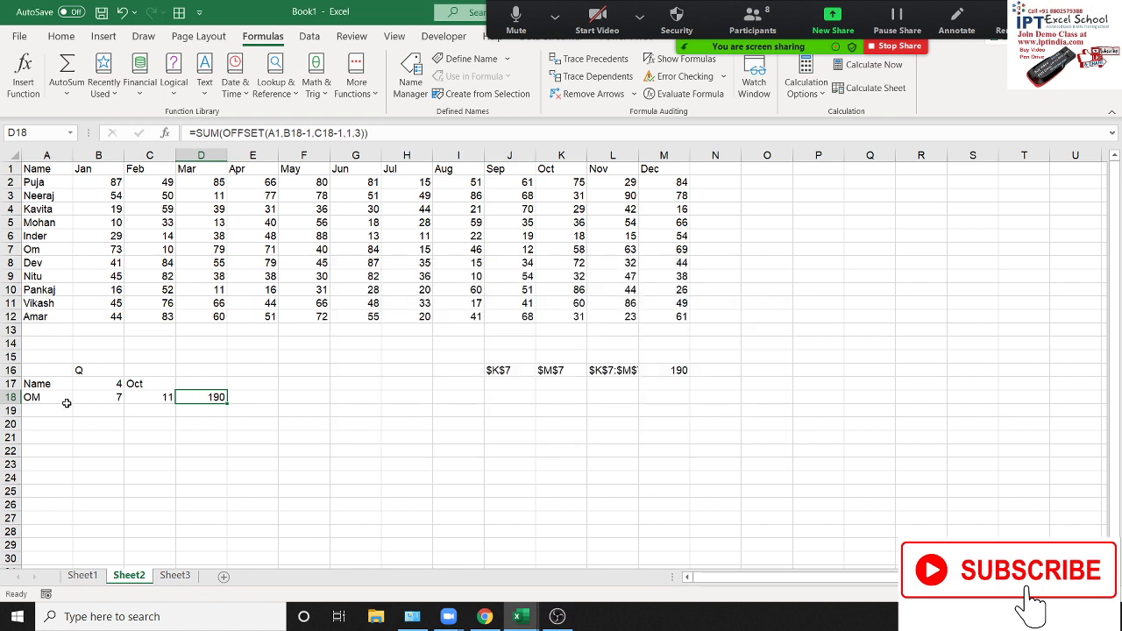
left_click(758, 19)
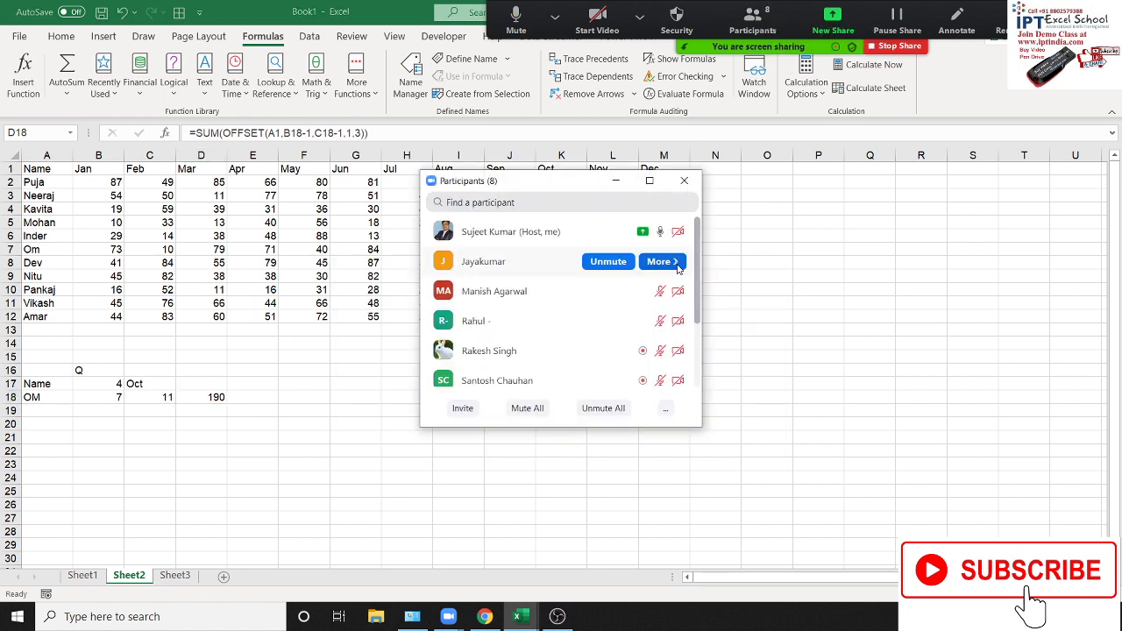
left_click(673, 261)
left_click(709, 322)
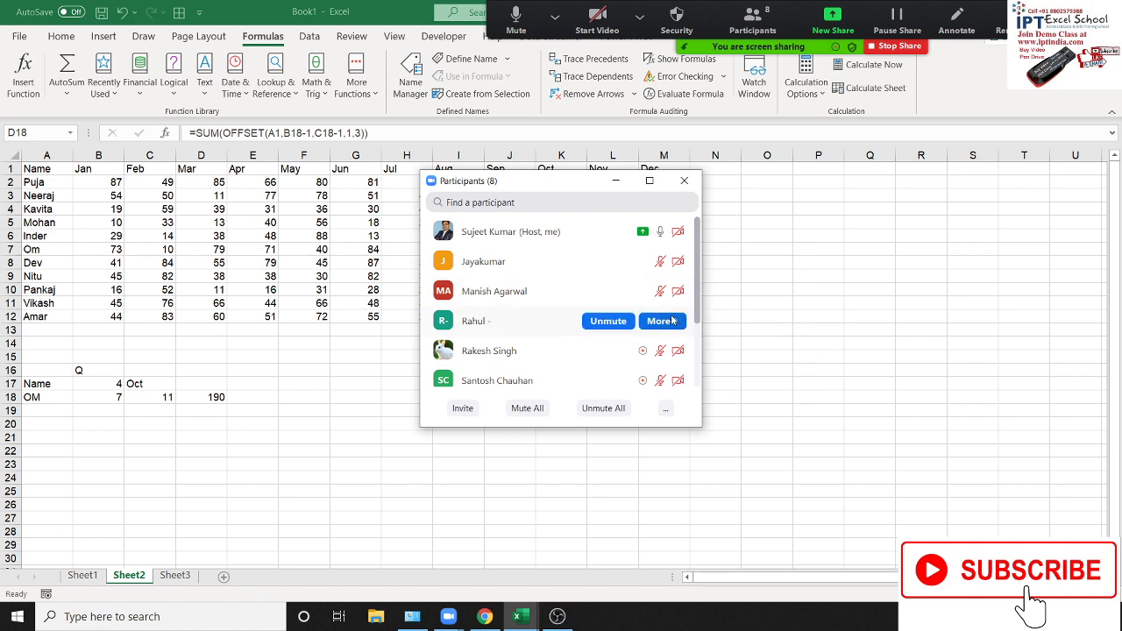
left_click(671, 322)
left_click(710, 381)
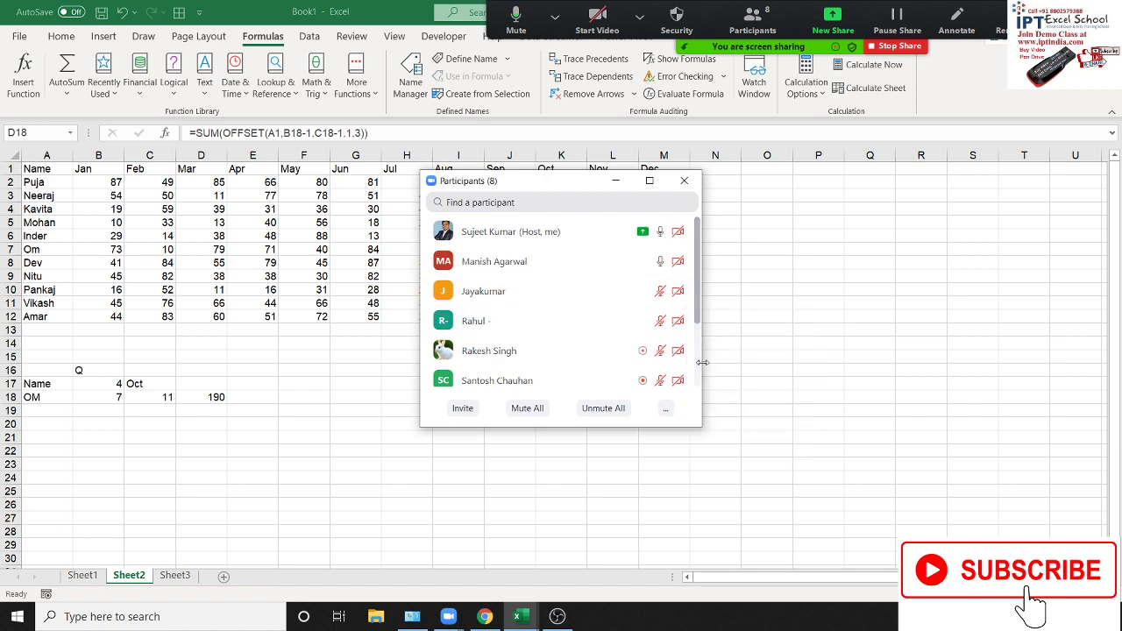
scroll(702, 288, "down", 2)
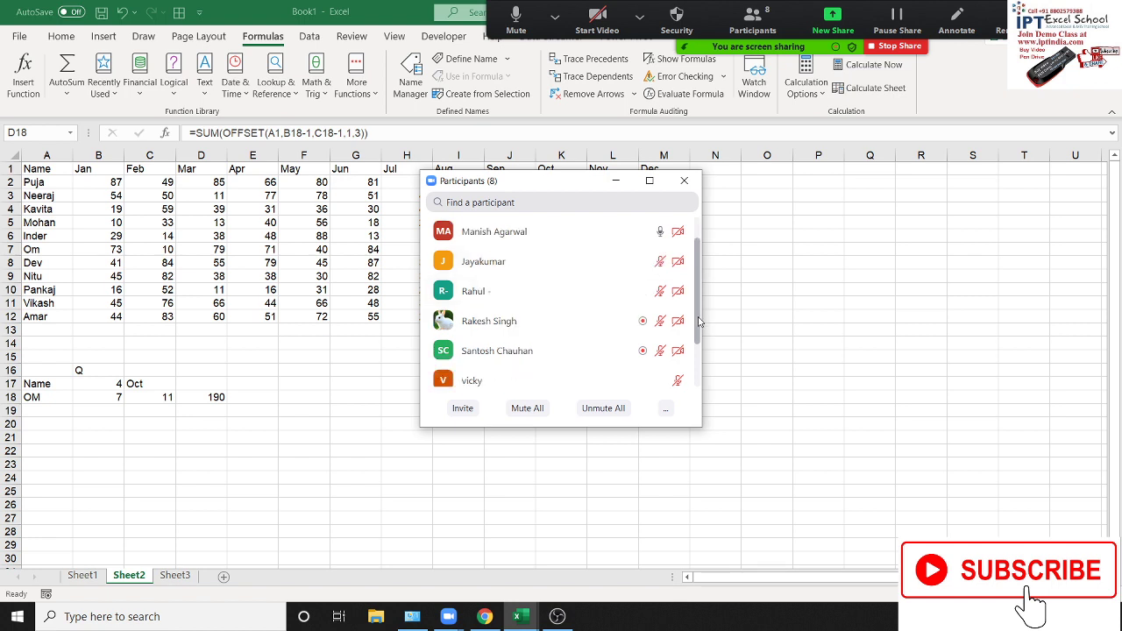
left_click(684, 180)
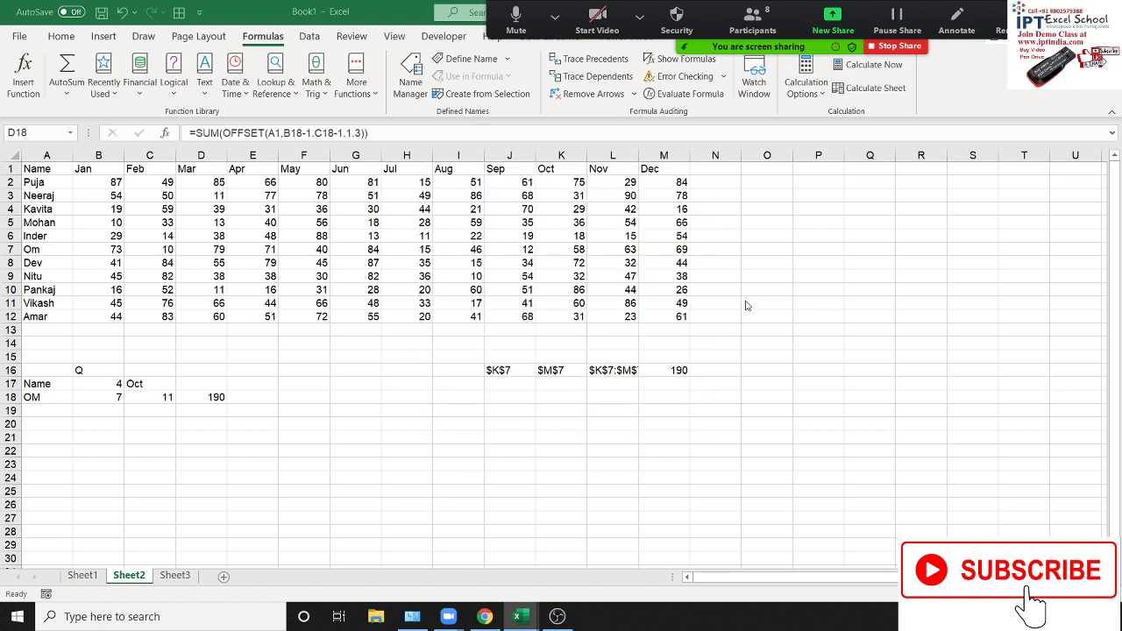
- On Sheet1, enter =ROW() in G1 so it shows 1
left_click(82, 575)
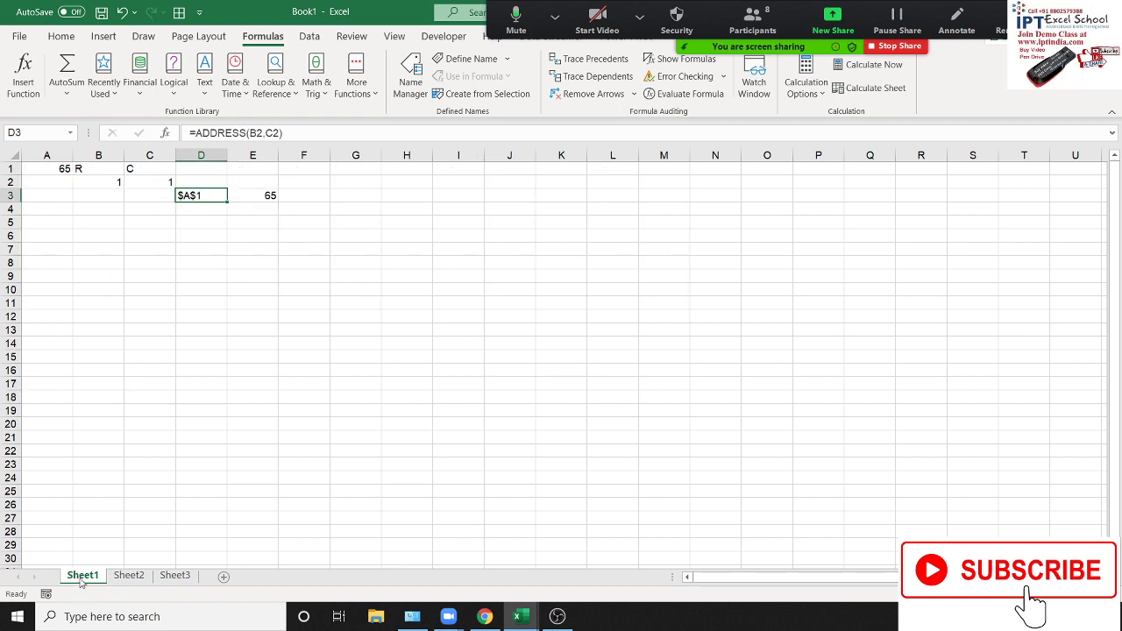
left_click(369, 176)
left_click(370, 168)
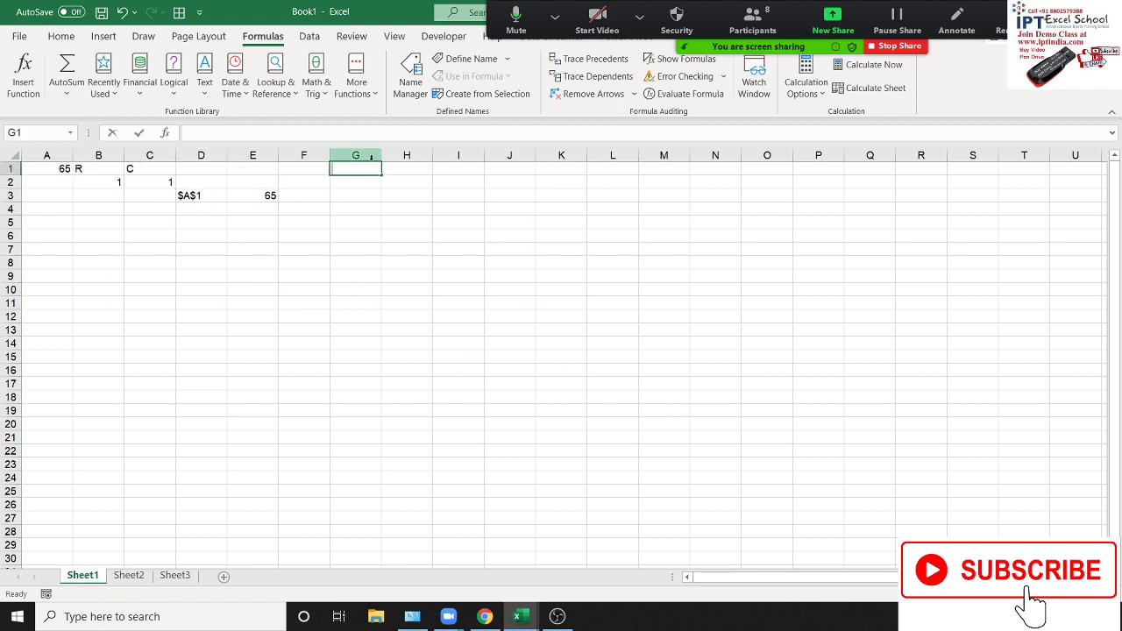
type("=ro")
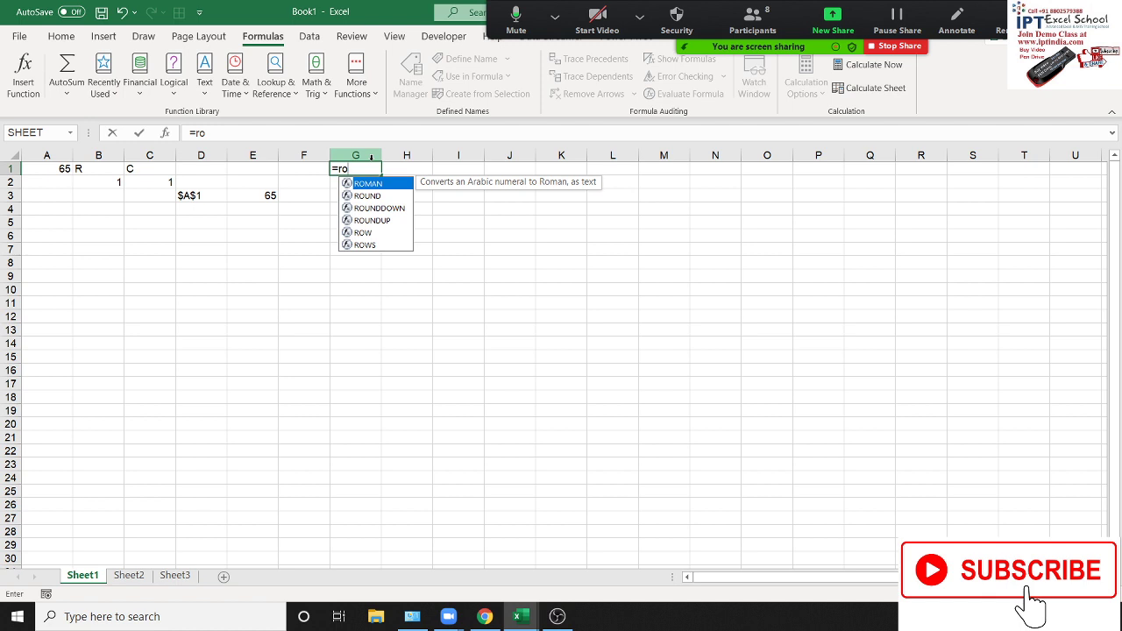
key("Down")
key("Down")
key("Down")
key("Down")
key("Tab")
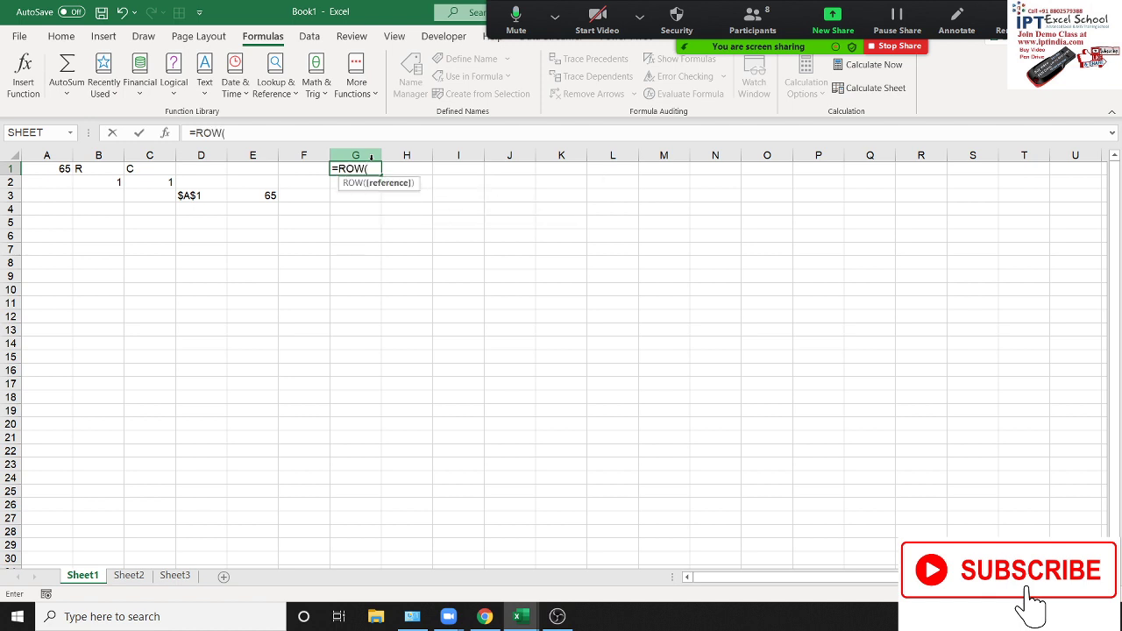
key("Return")
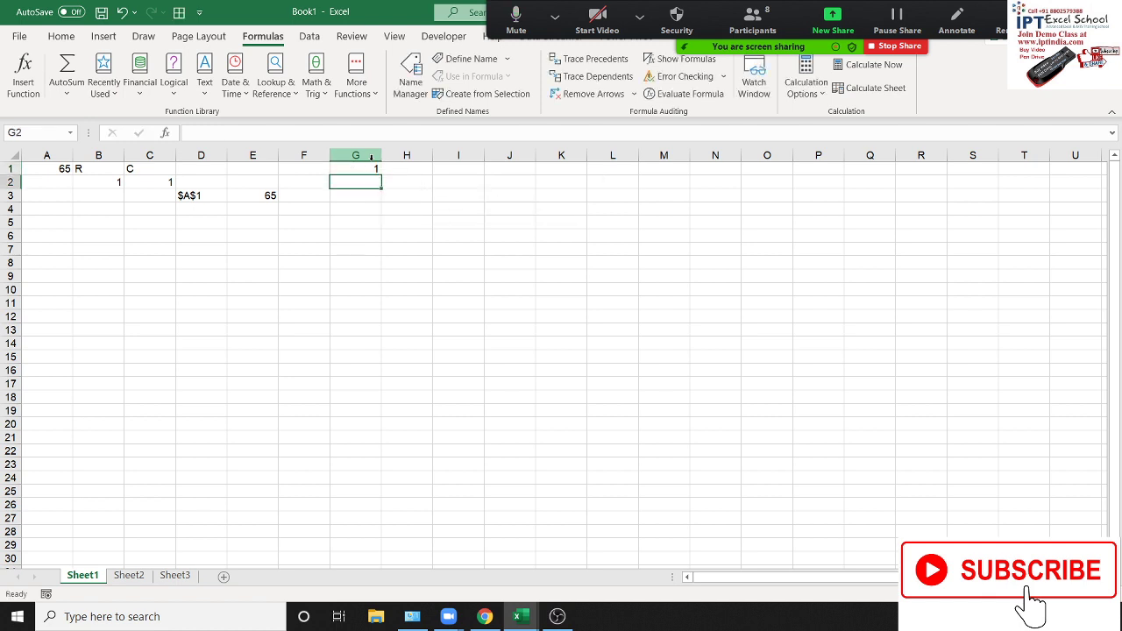
- Enter =ROW(N10) in G2 so it returns 10
type("=ro")
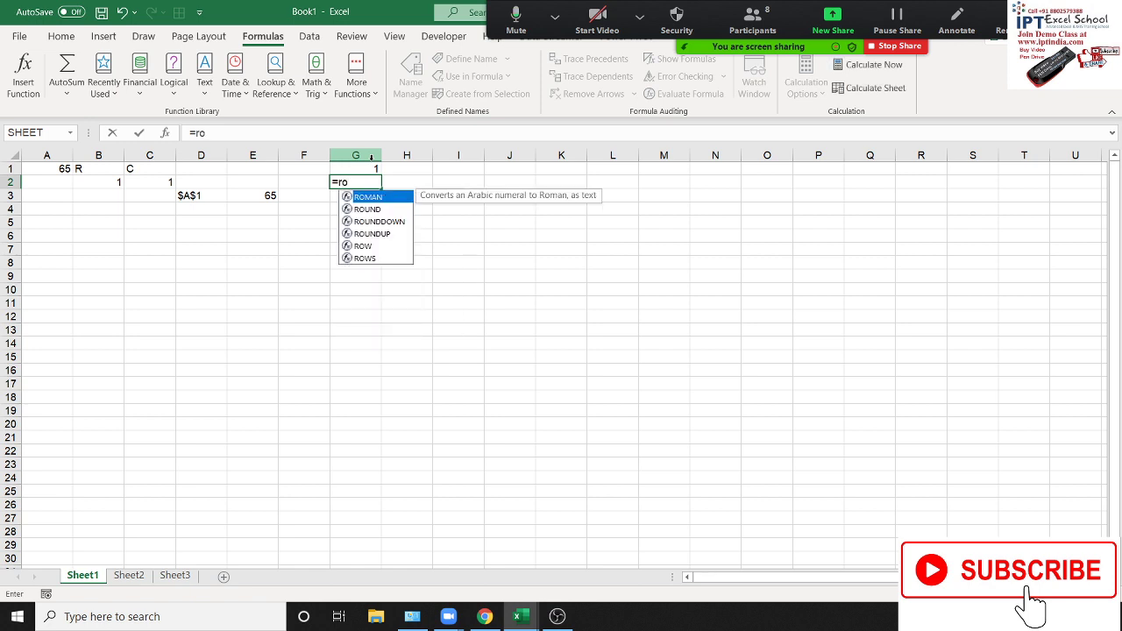
key("Down")
key("Down")
key("Down")
key("Tab")
left_click(729, 288)
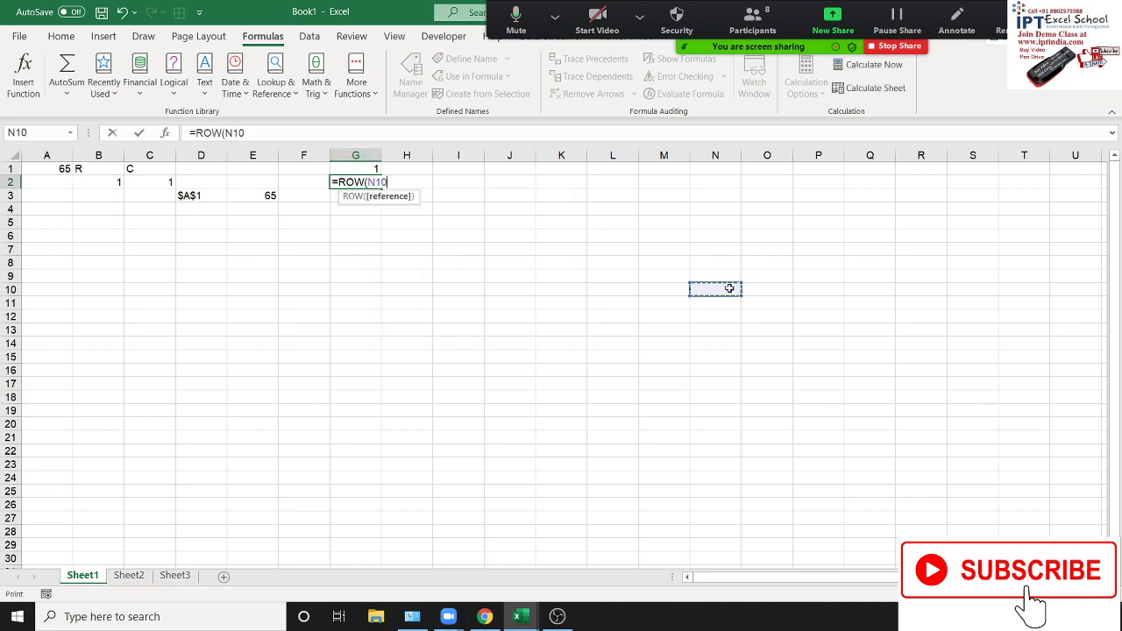
type(")")
key("Return")
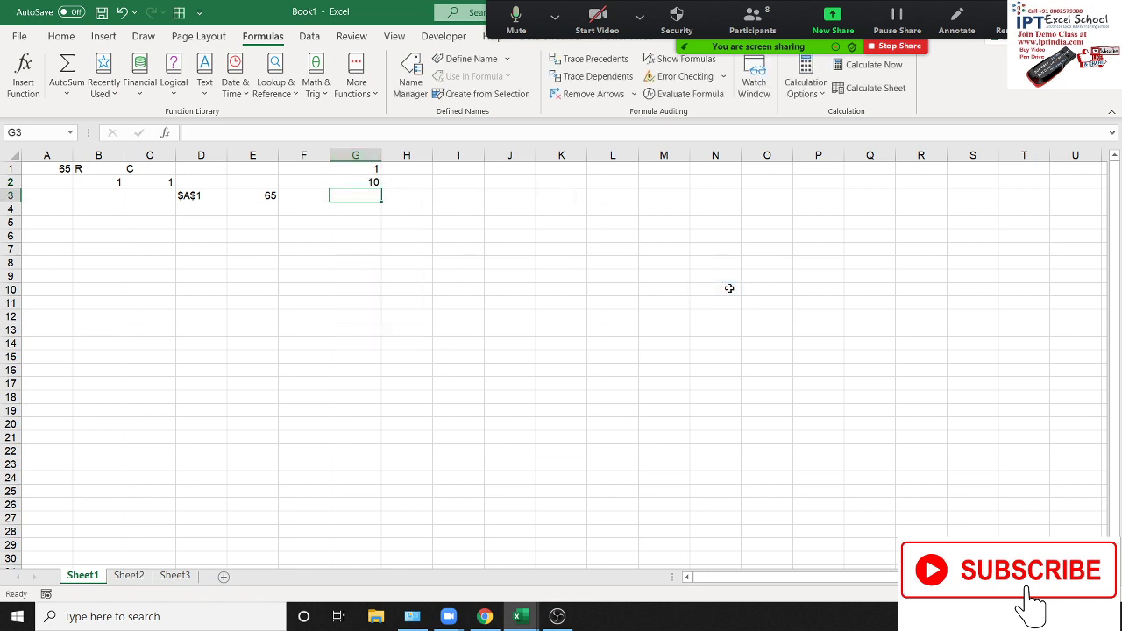
left_click(184, 578)
- Enter 1 and 2 in A1:A2 and extend the series down to 86
type("1")
key("Return")
type("2")
key("Return")
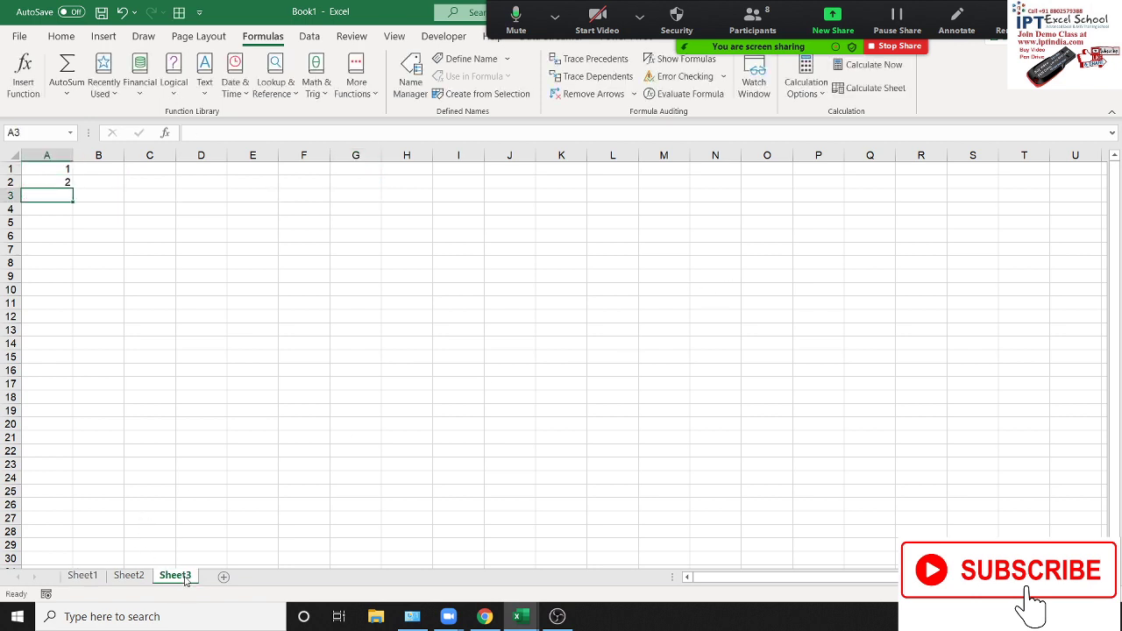
left_click_drag(56, 169, 53, 548)
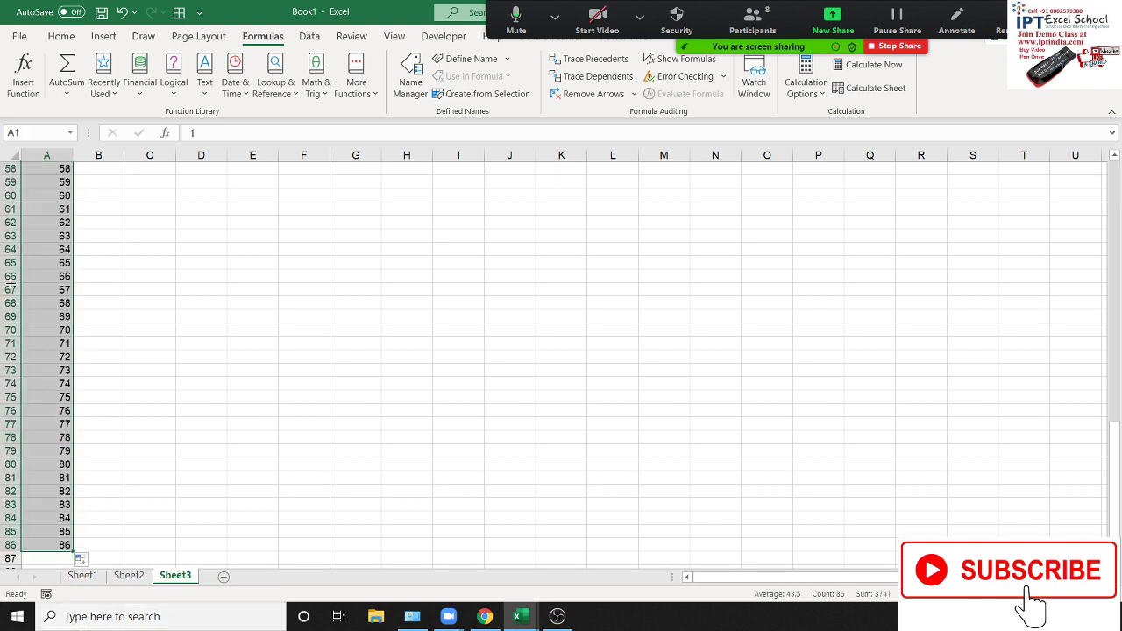
- Delete rows 10–13 so column A jumps from 9 to 14
scroll(15, 344, "up", 9)
scroll(15, 343, "up", 5)
scroll(14, 344, "up", 3)
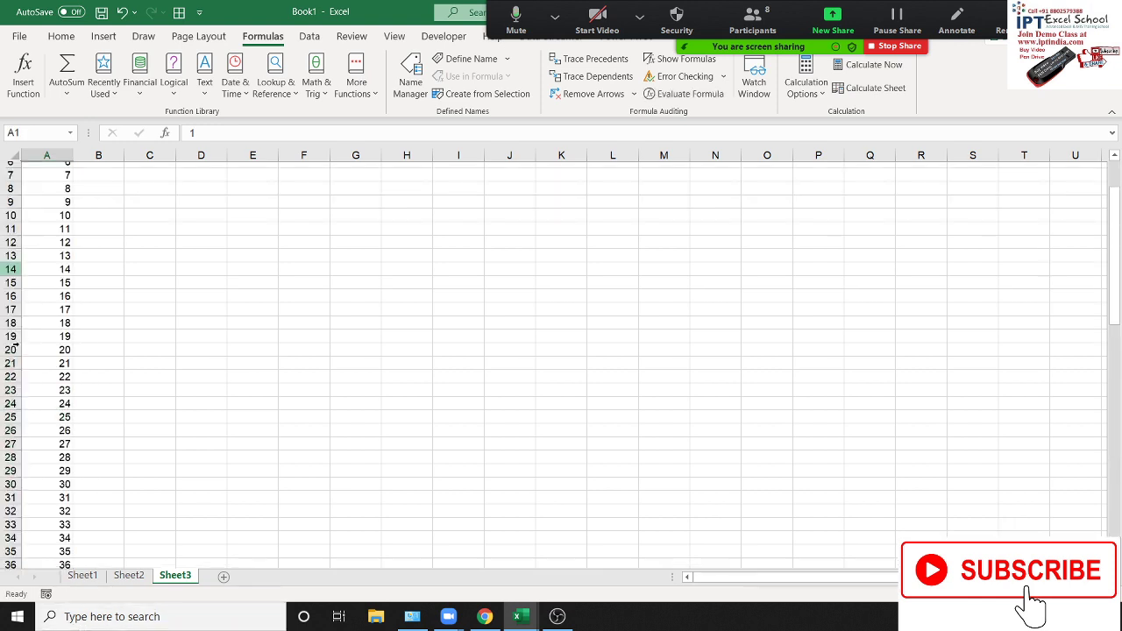
scroll(15, 344, "up", 2)
key("Down")
key("Down")
key("Down")
key("Down")
key("Down")
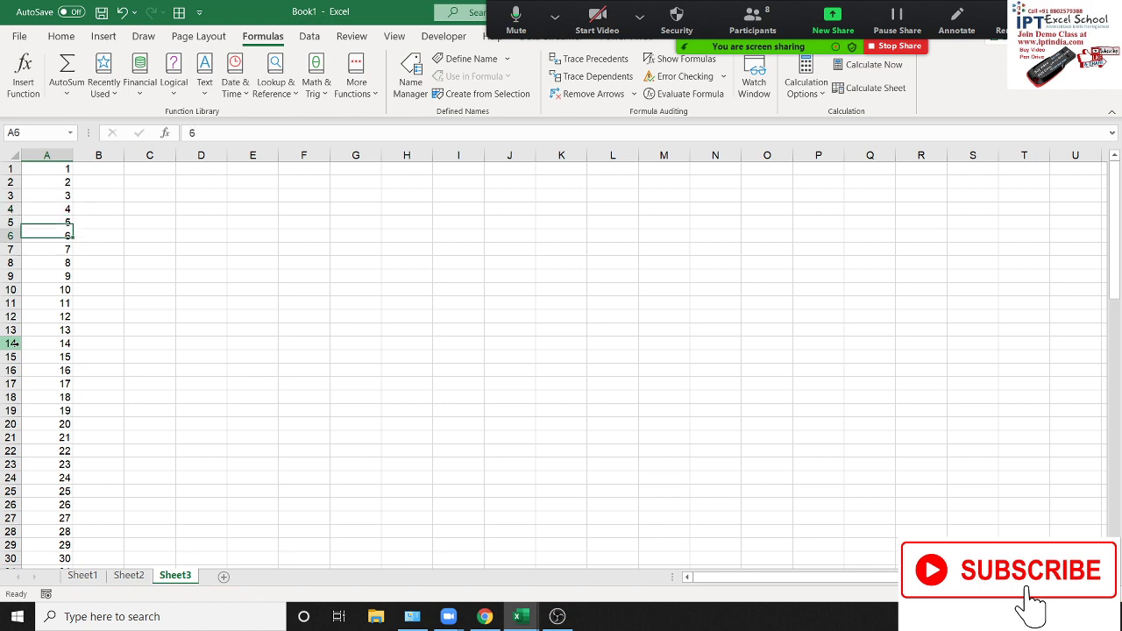
key("Down")
key("Down")
key("Down")
key("shift+space")
key("shift+Down")
key("shift+Down")
key("shift+Down")
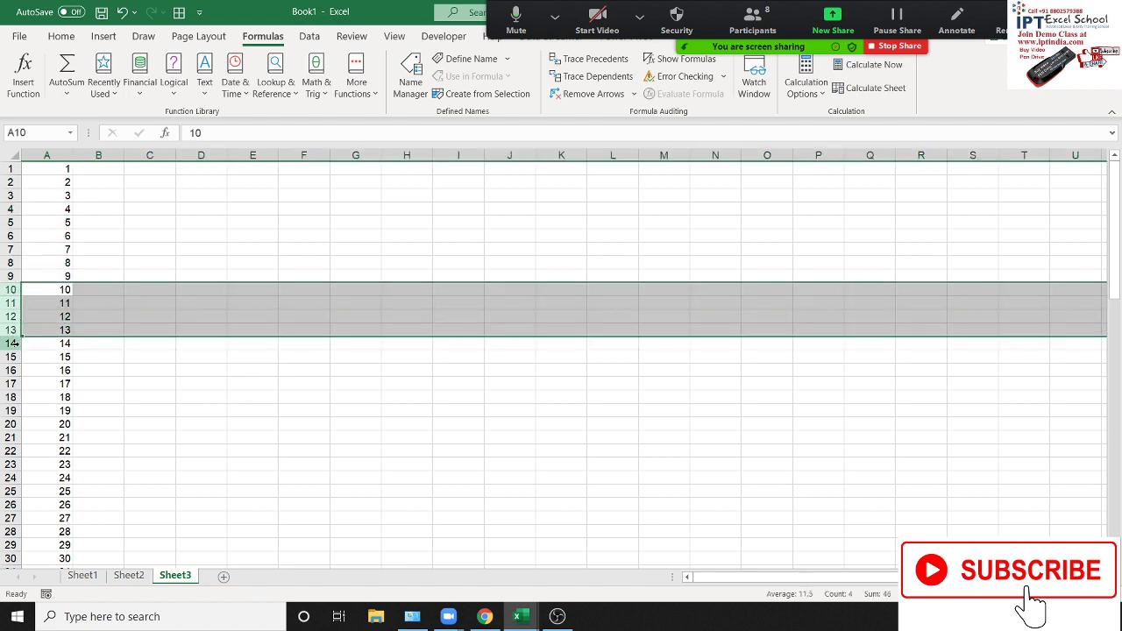
key("ctrl+minus")
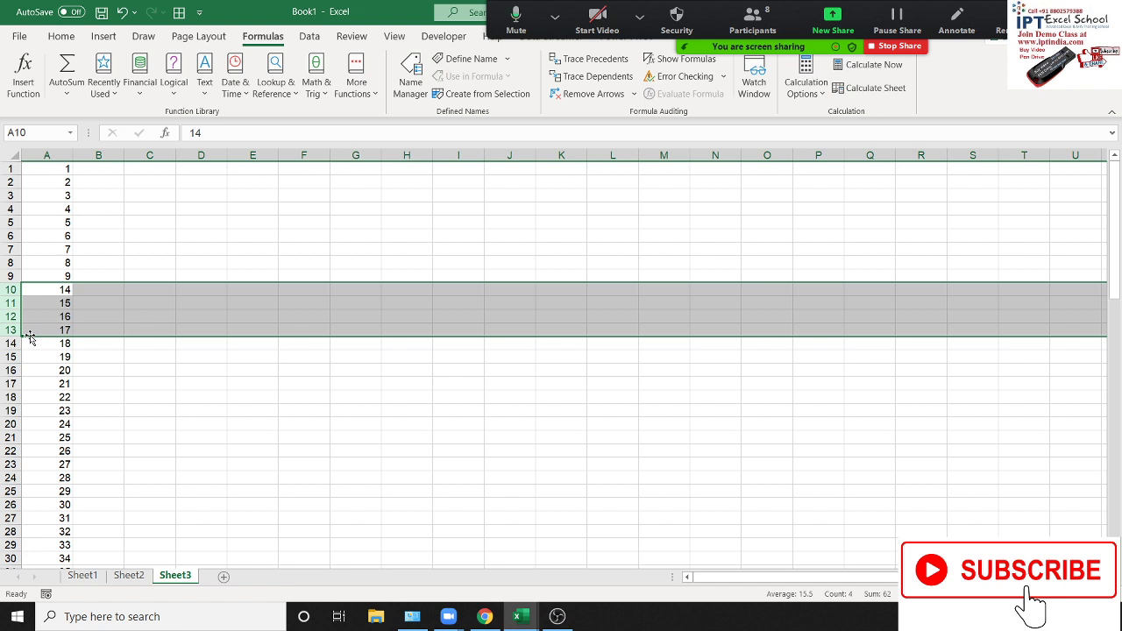
scroll(32, 541, "down", 10)
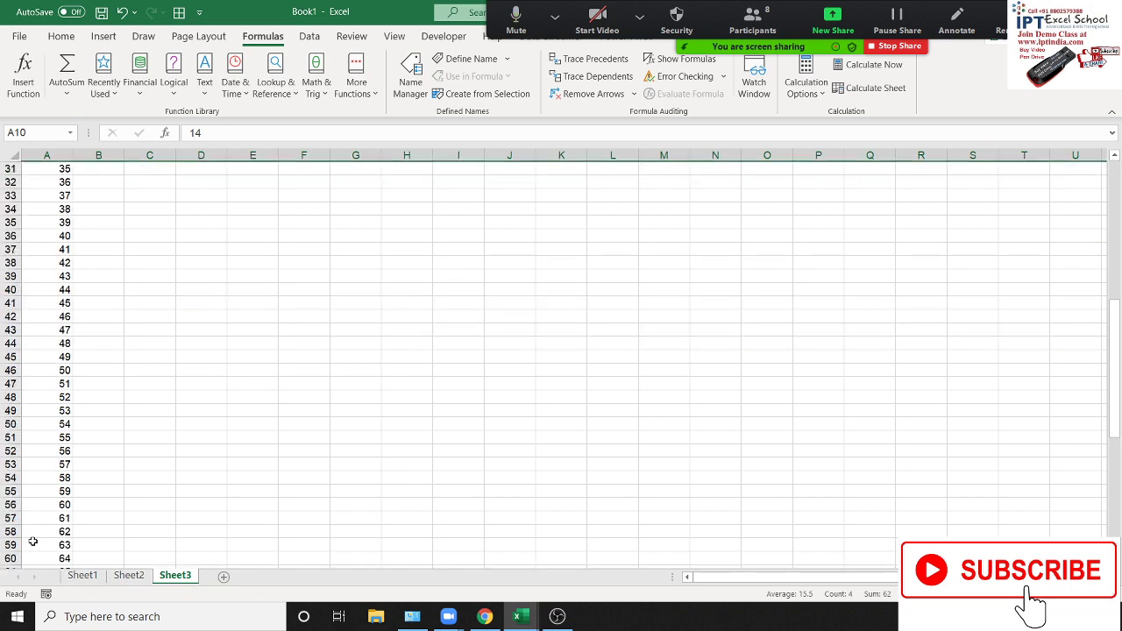
key("ctrl+Home")
- Enter =ROW() in A1 and copy it down the whole of column A
type("=r")
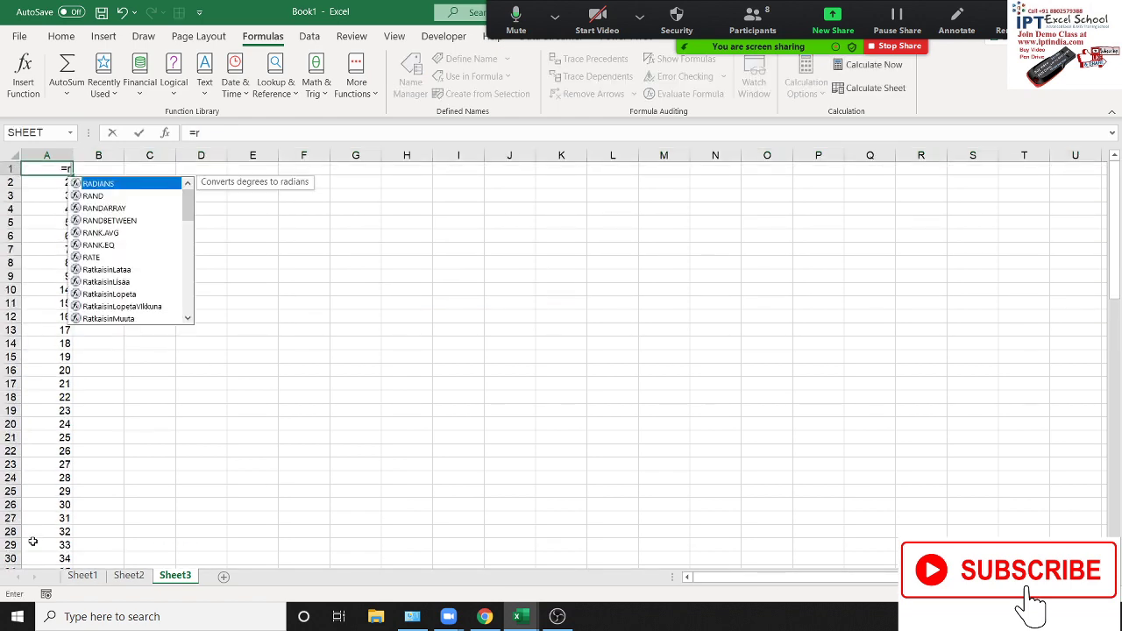
type("ow")
key("Tab")
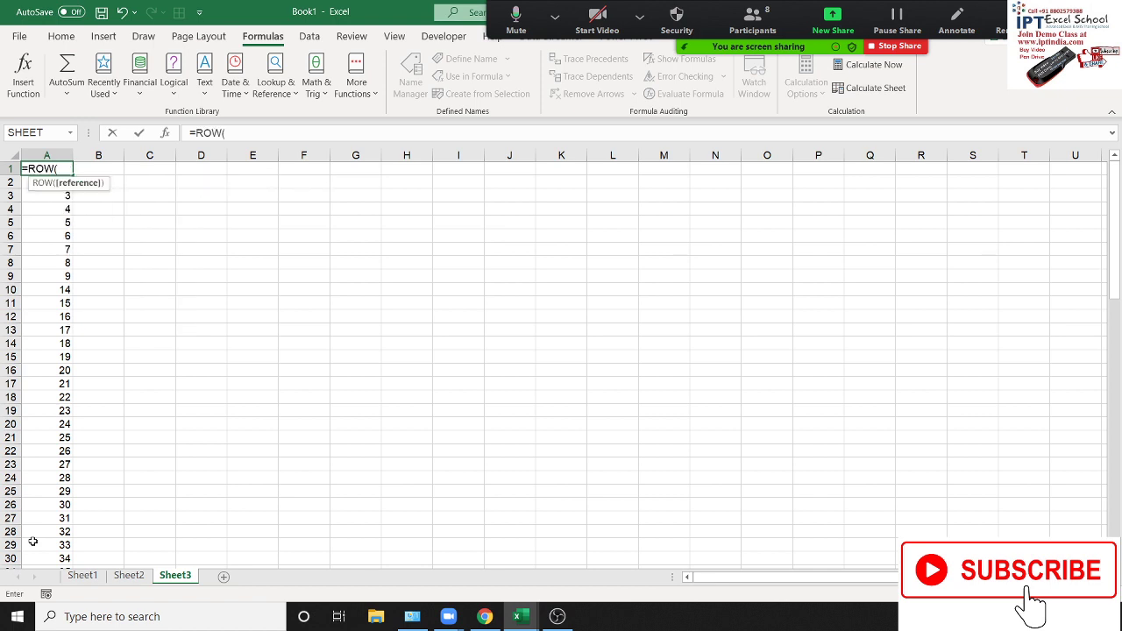
type(")")
key("Return")
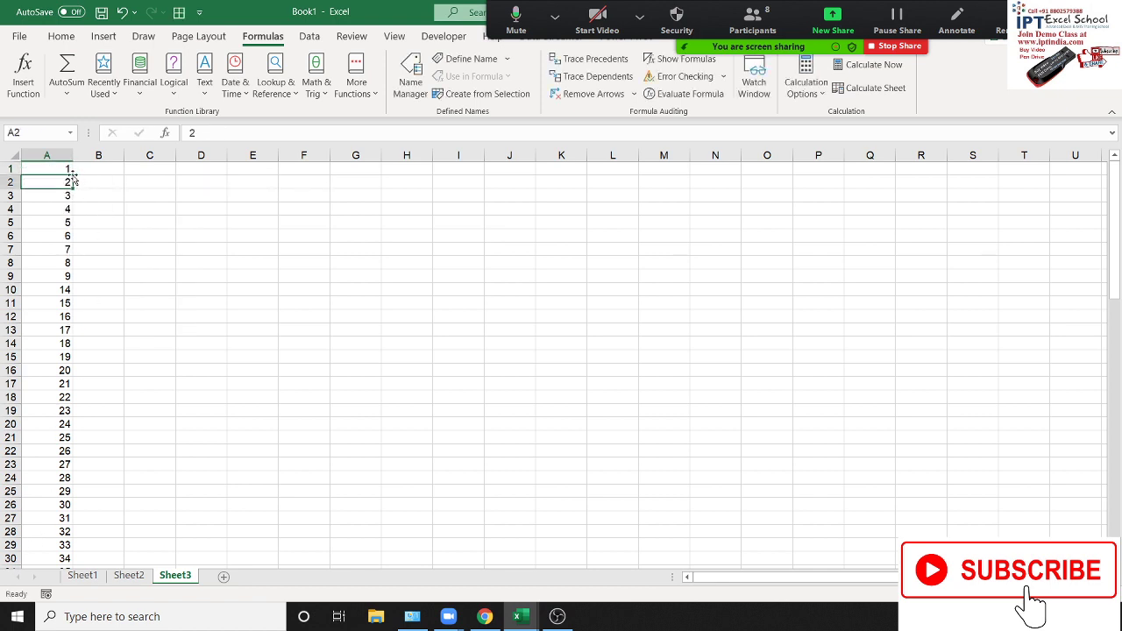
left_click(71, 171)
double_click(73, 175)
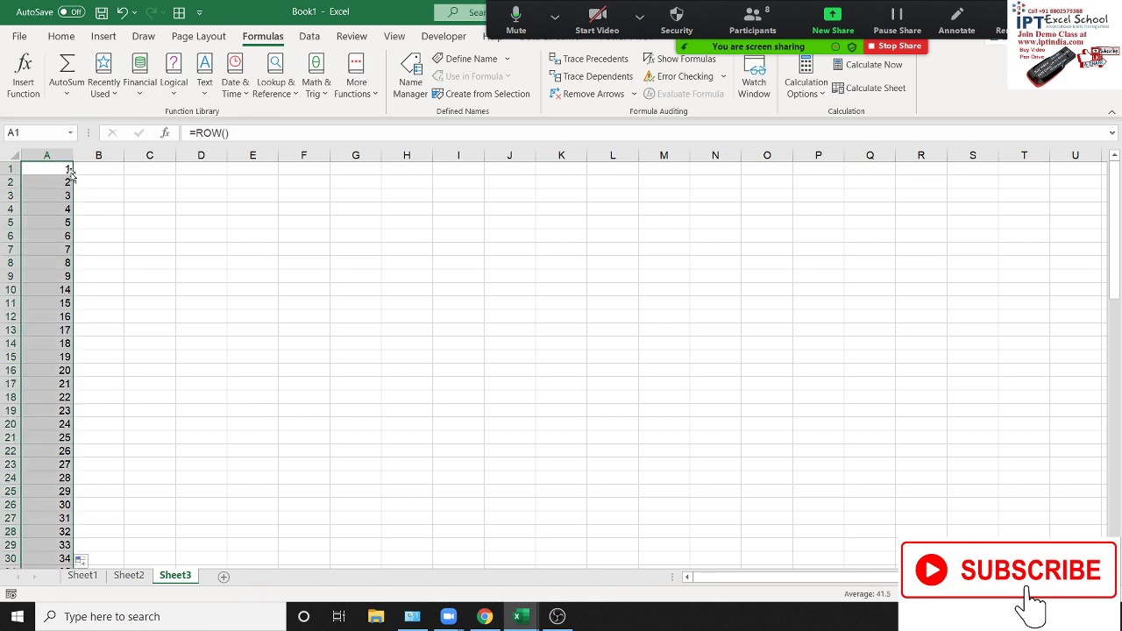
left_click(68, 295)
- Move rows 9–12 down two rows, keeping the numbering consecutive
left_click(10, 276)
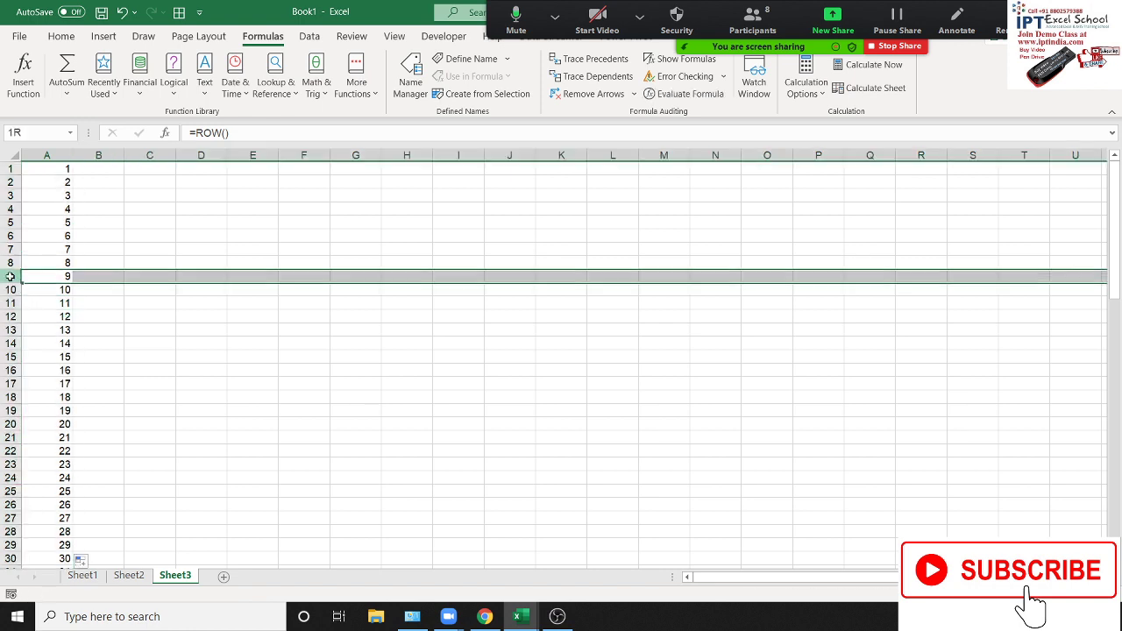
left_click_drag(10, 276, 11, 316)
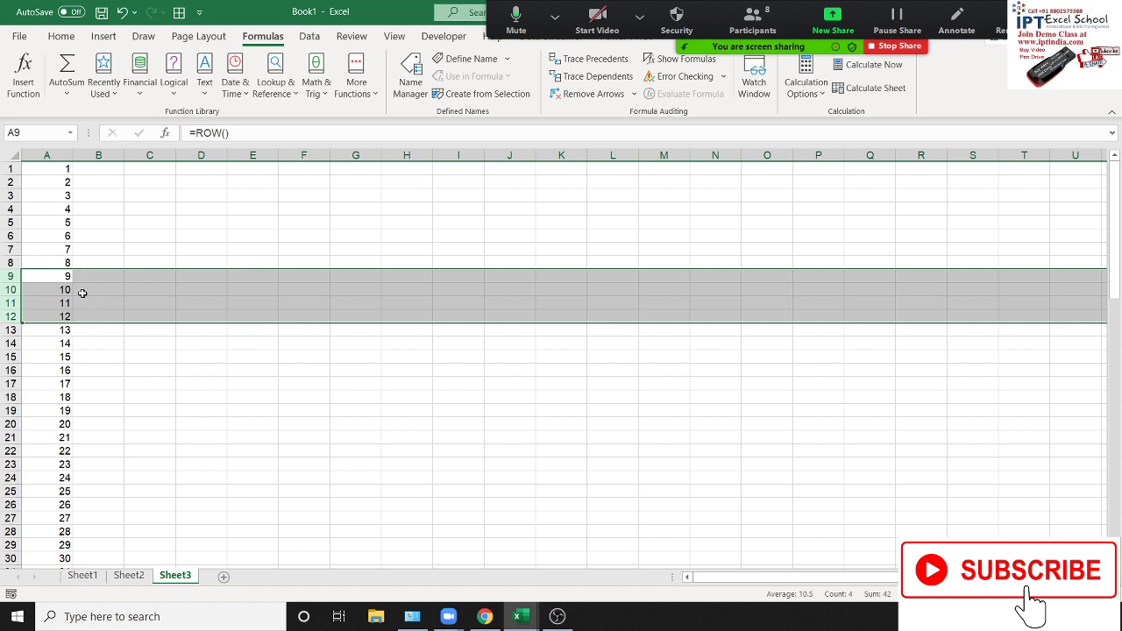
left_click_drag(13, 303, 11, 310)
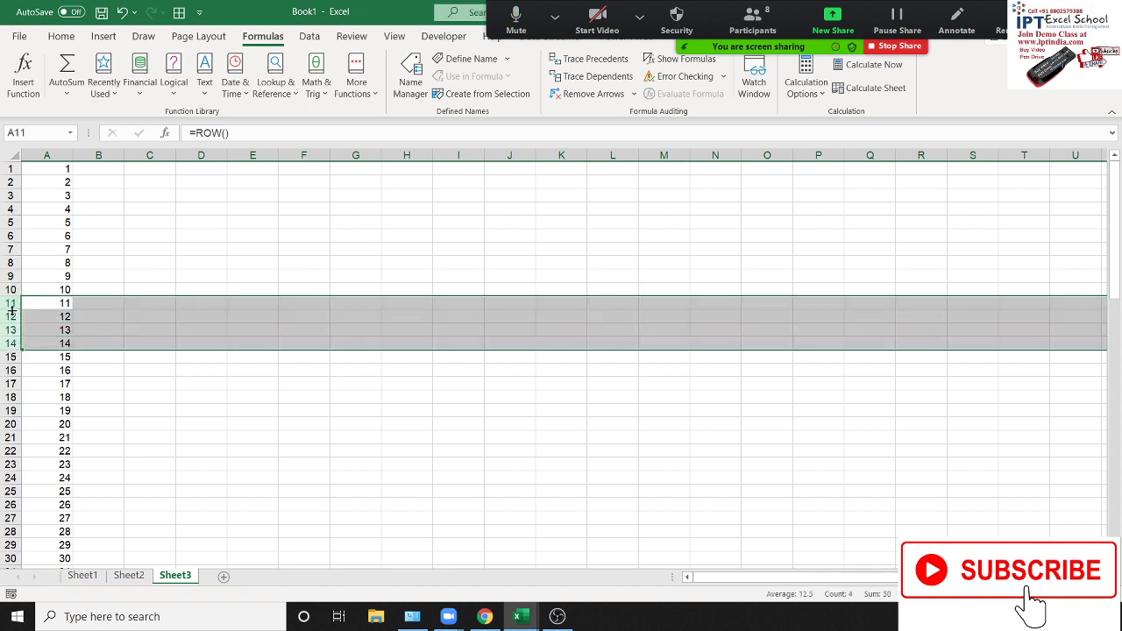
- Add the Sr heading in F10 and a =ROW() formula in F11
left_click(282, 289)
type("Sr")
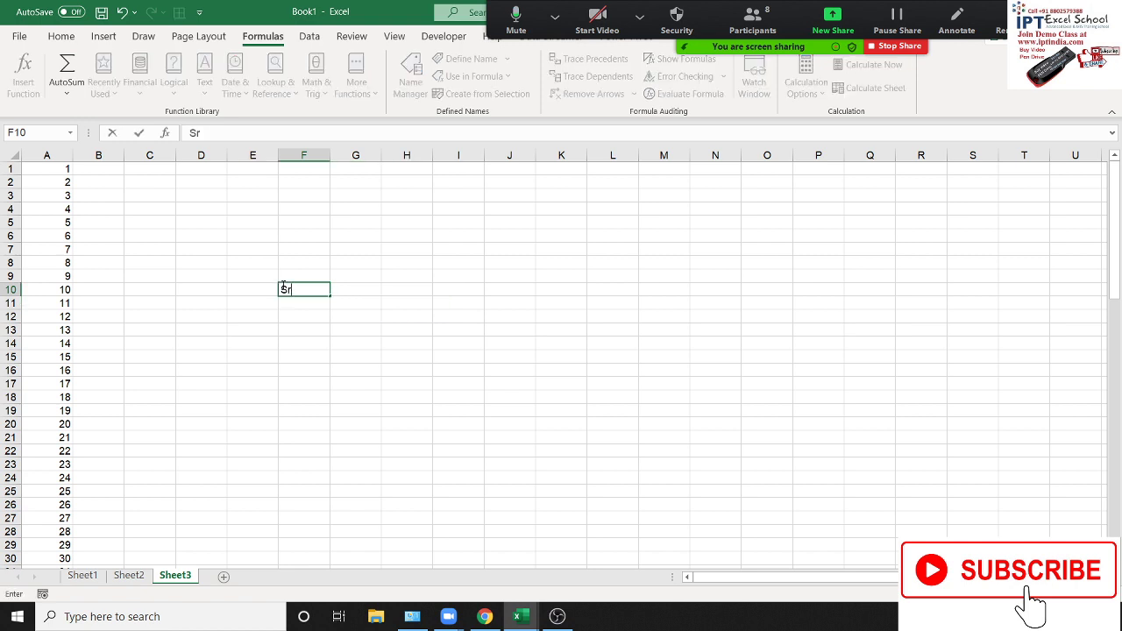
key("Return")
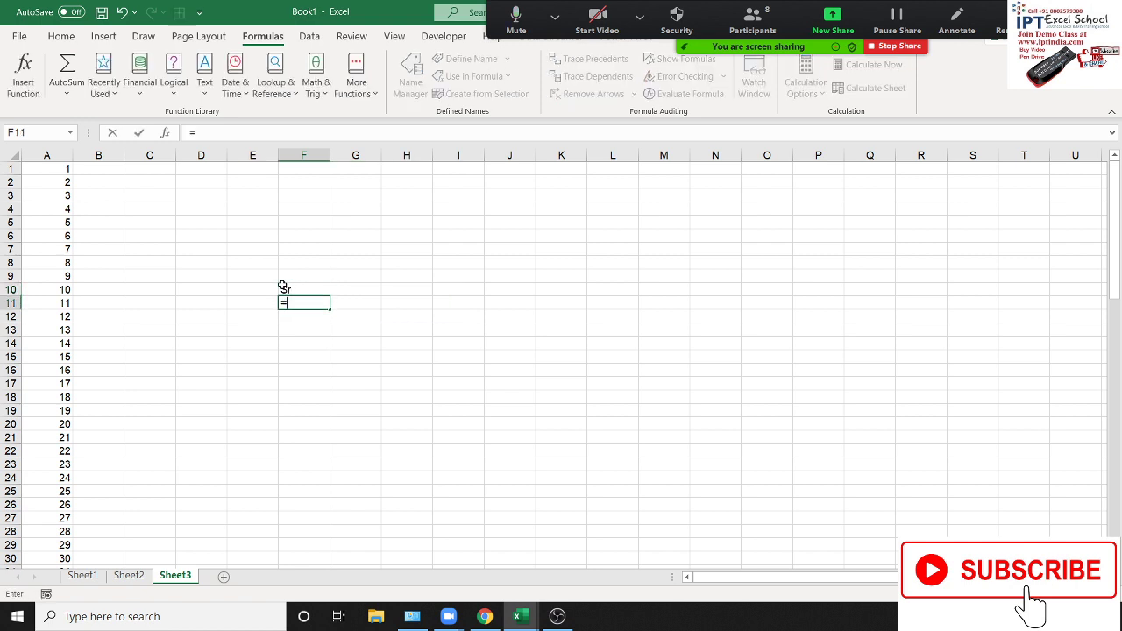
type("=row")
key("Tab")
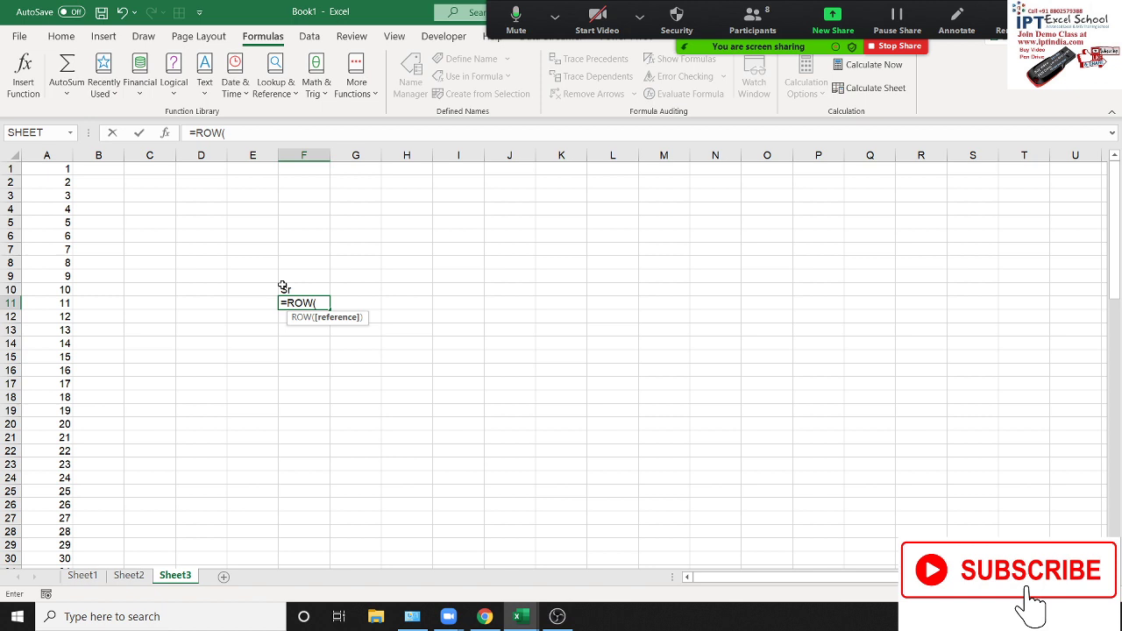
key("Return")
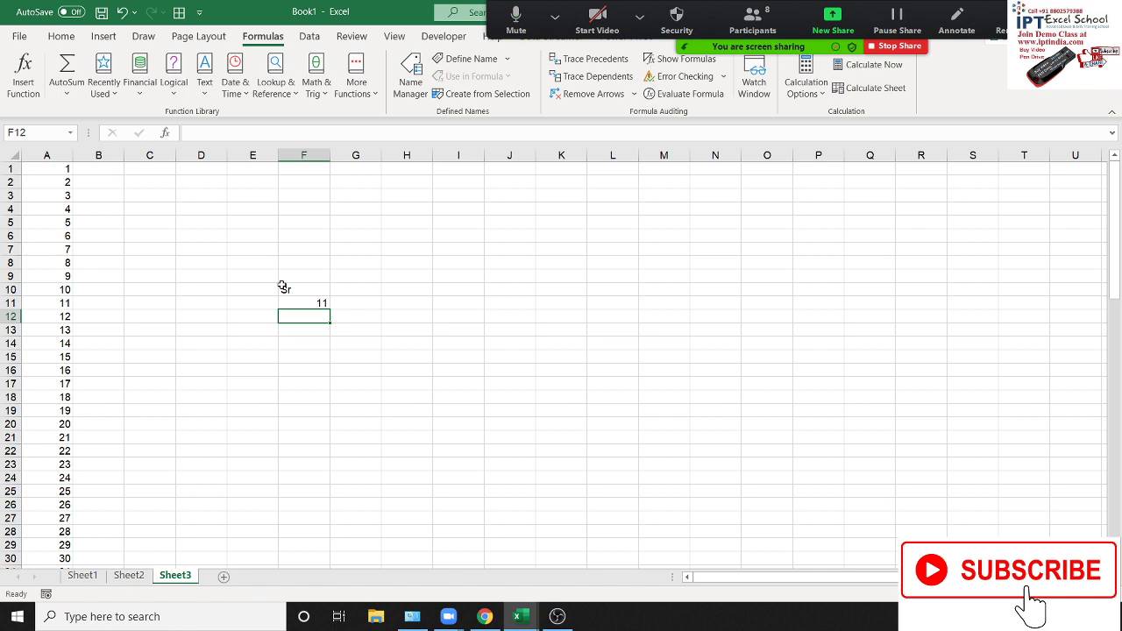
- Change F11's formula to =ROW()-10 so it shows 1
key("Up")
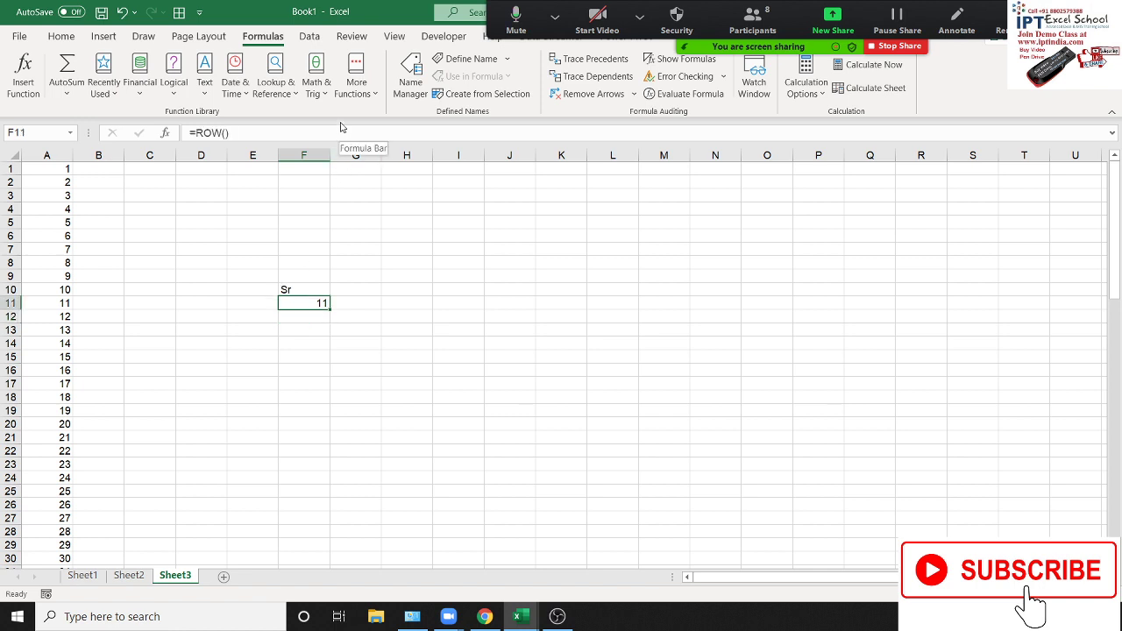
left_click(341, 132)
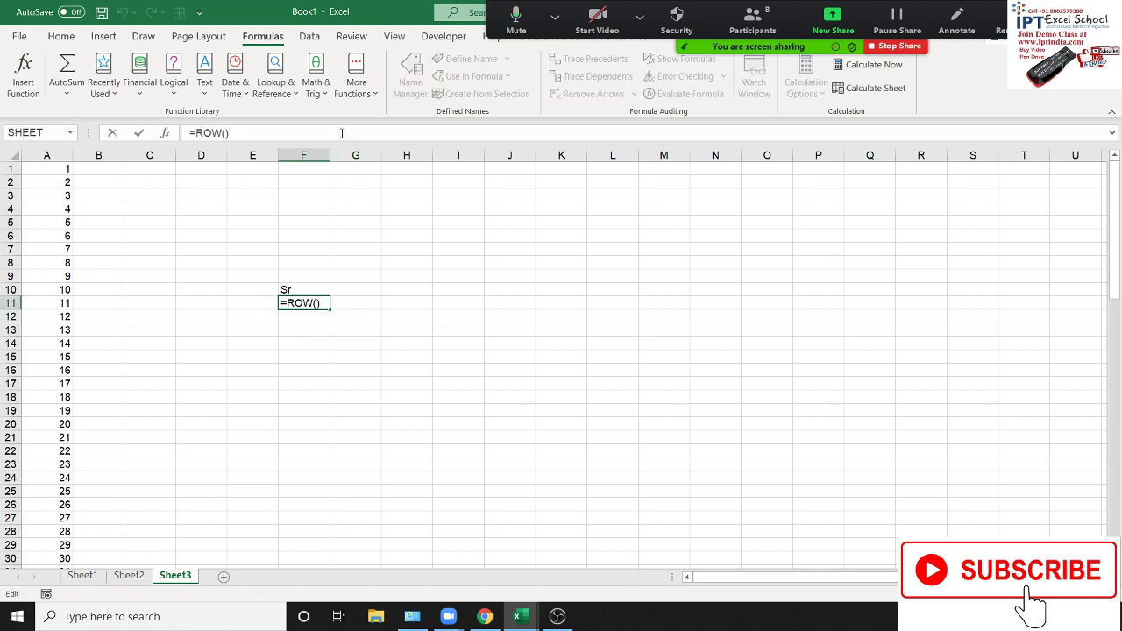
type("-1")
key("Return")
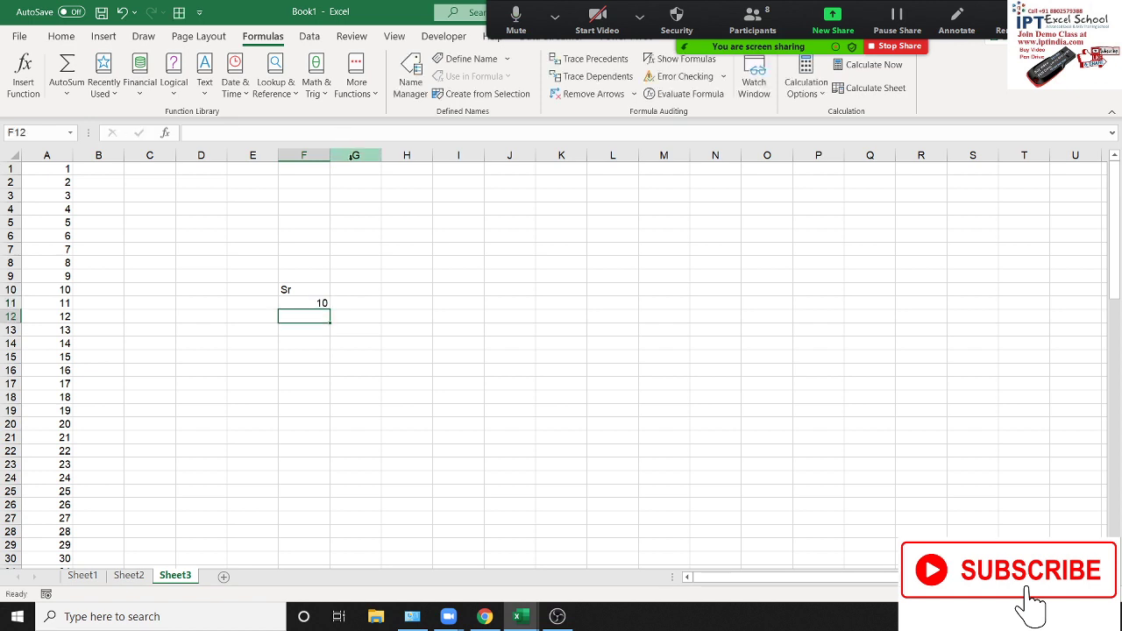
left_click(297, 306)
left_click(307, 132)
key("BackSpace")
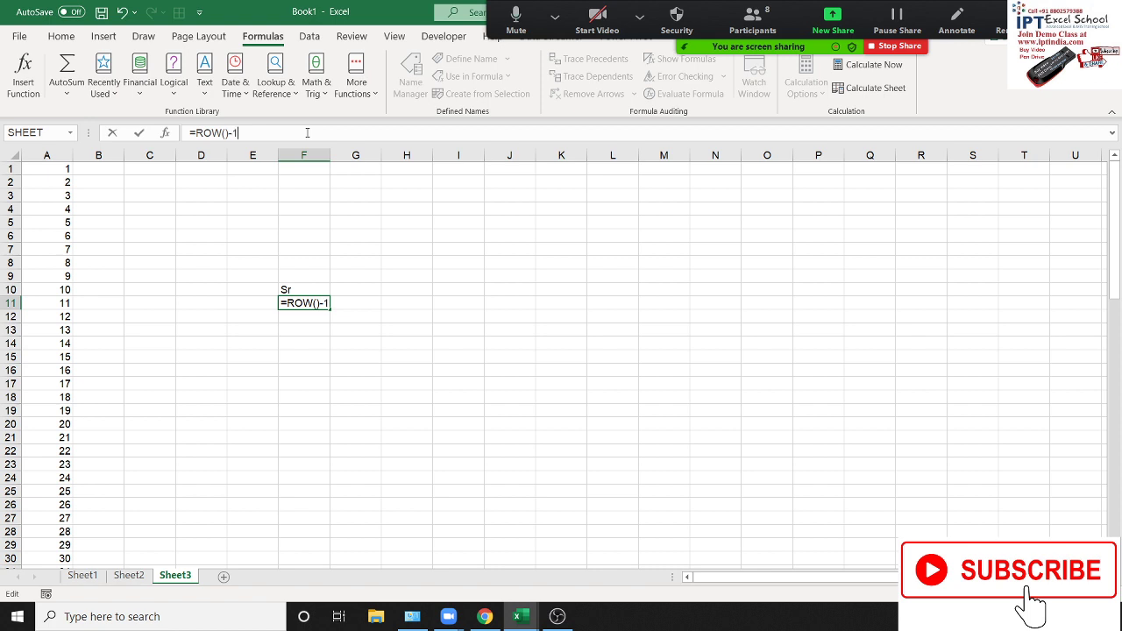
type("0")
key("Return")
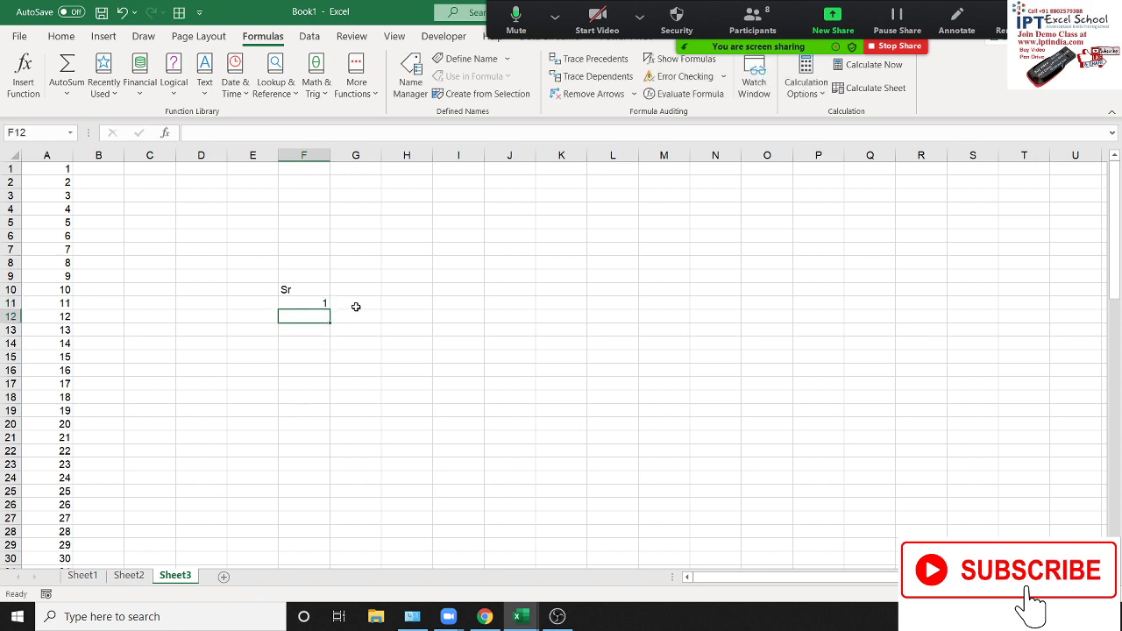
- Fill the serial numbers down to F23, numbering 1 to 13
left_click(317, 304)
left_click_drag(329, 310, 312, 471)
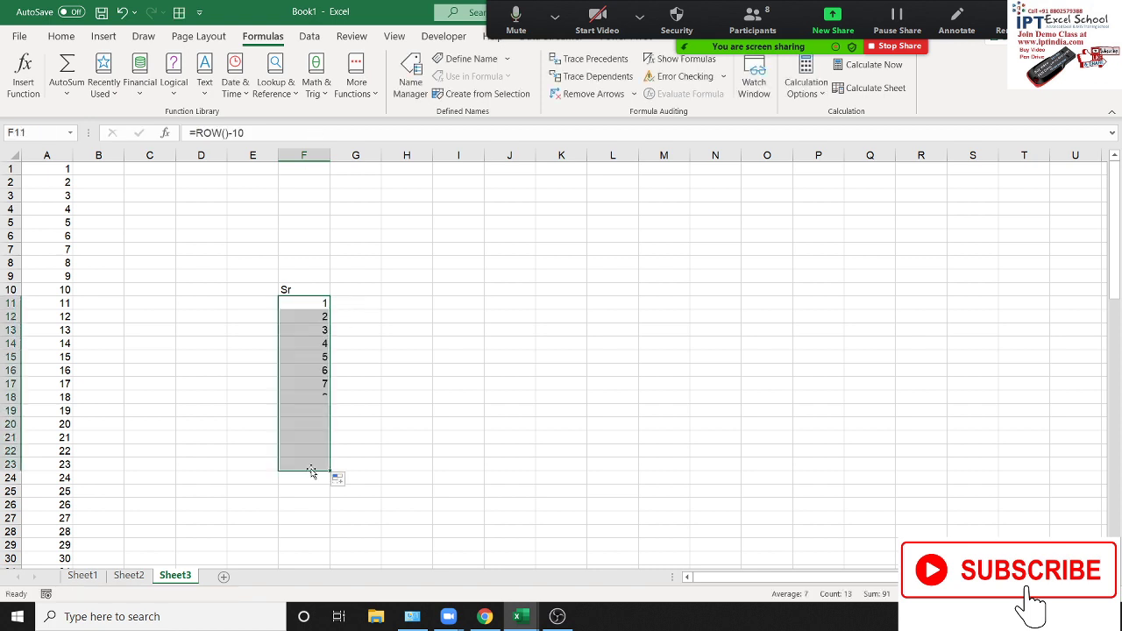
left_click(276, 183)
type("=")
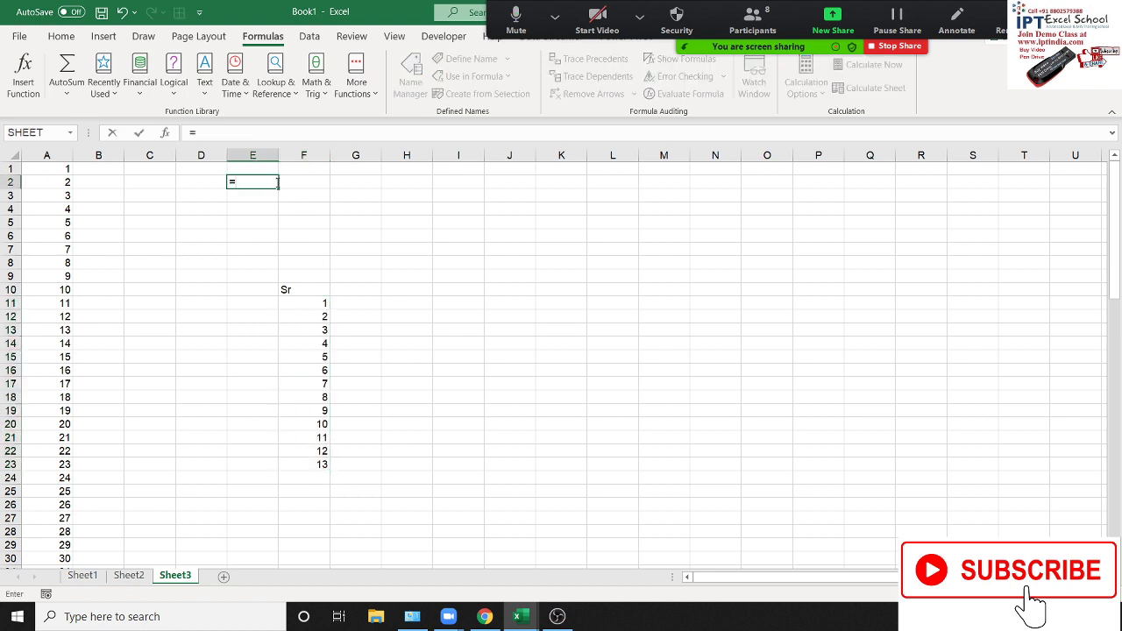
type("col")
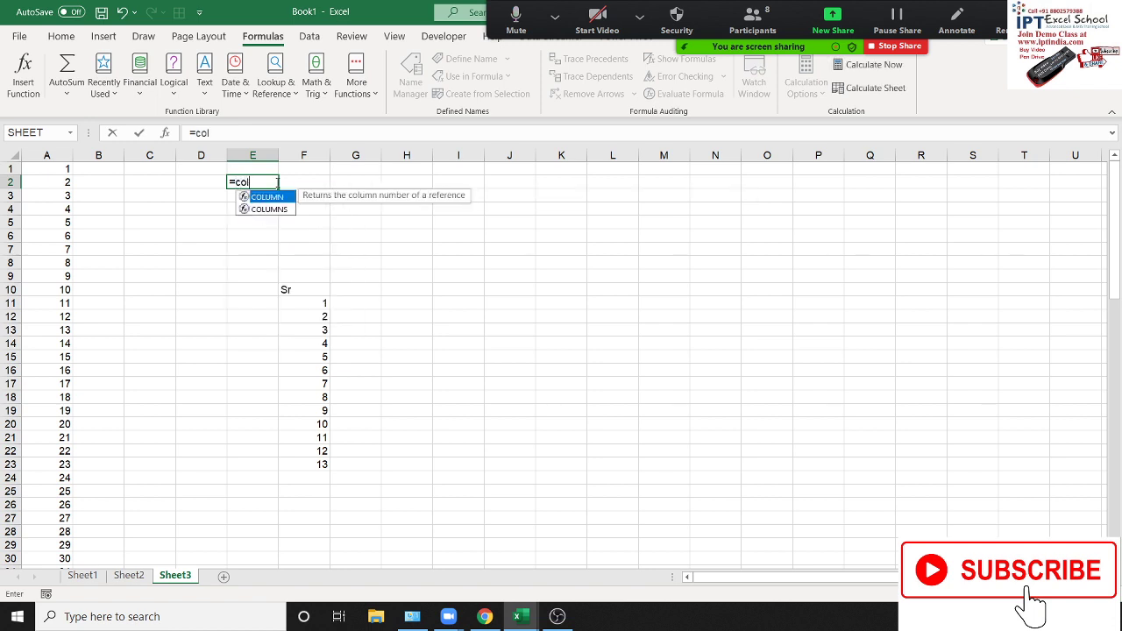
- Enter =COLUMN(M10) in E2 so it returns 13
key("Tab")
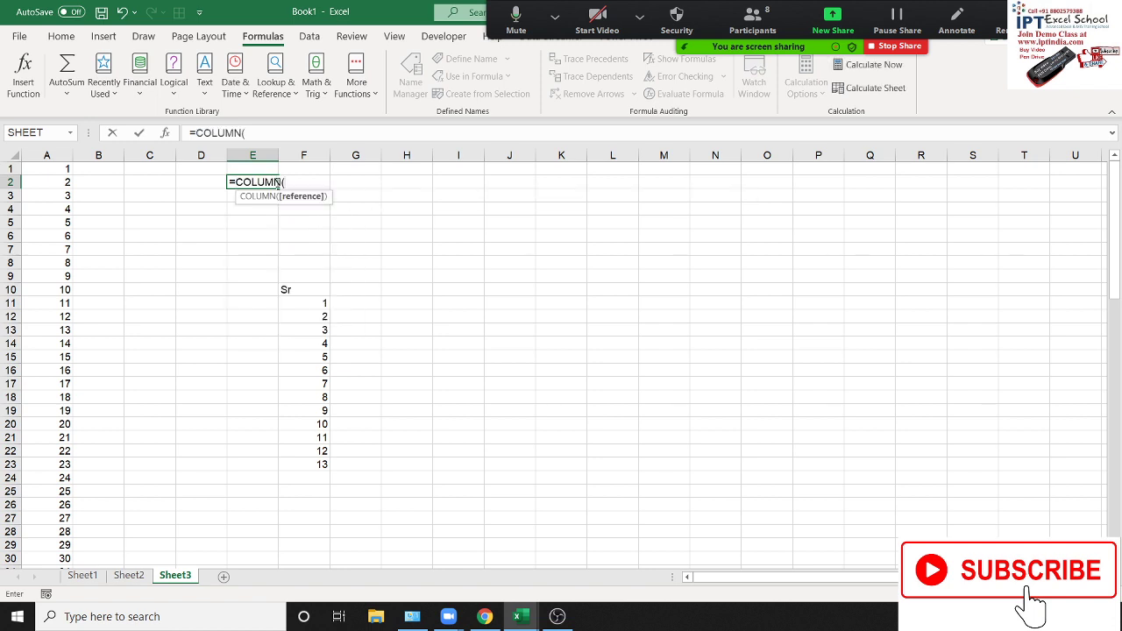
type(")")
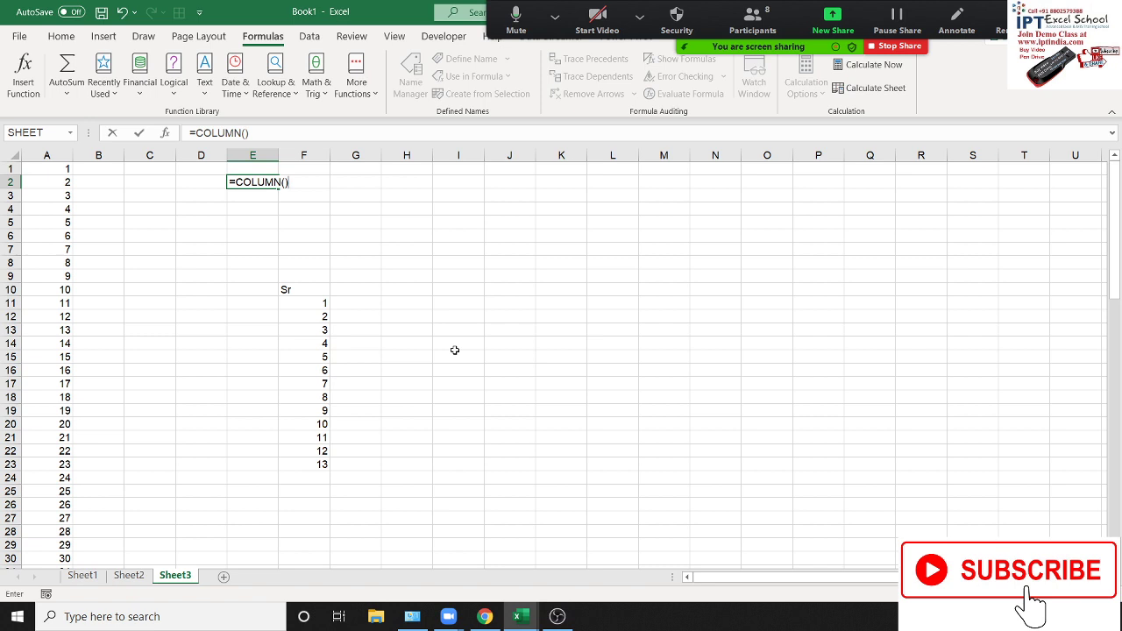
key("ctrl+Return")
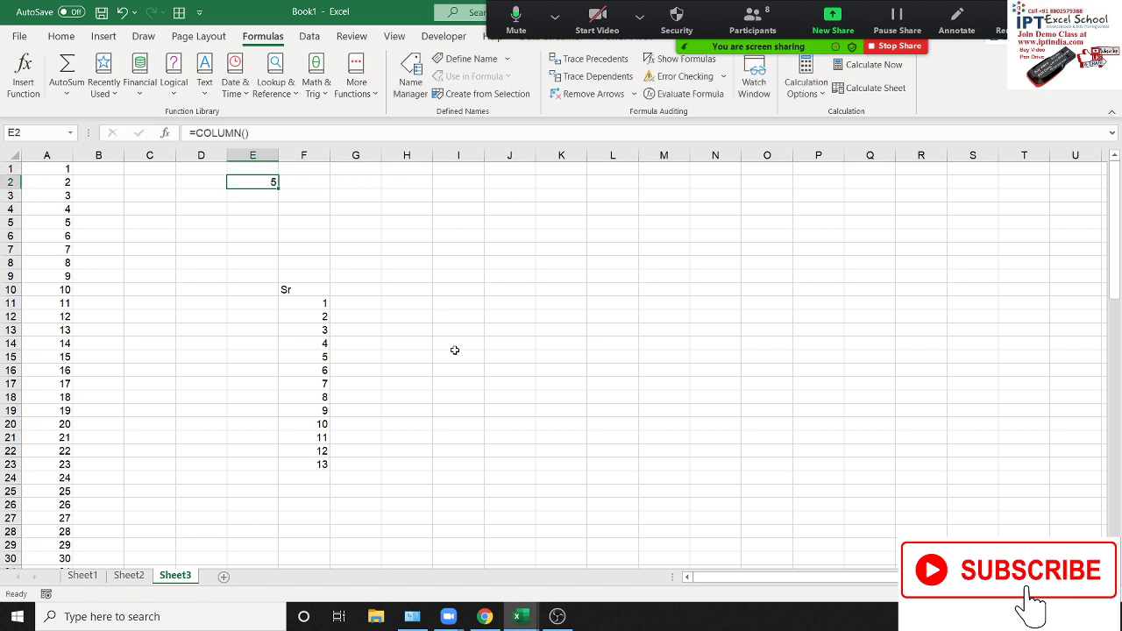
left_click(245, 134)
left_click(650, 290)
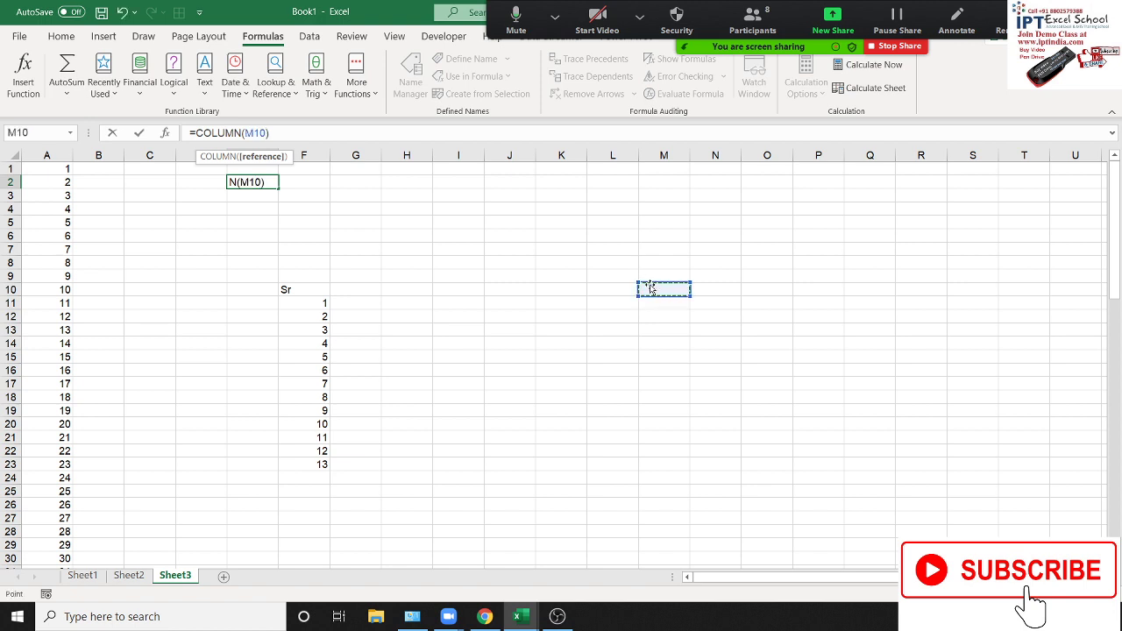
key("Return")
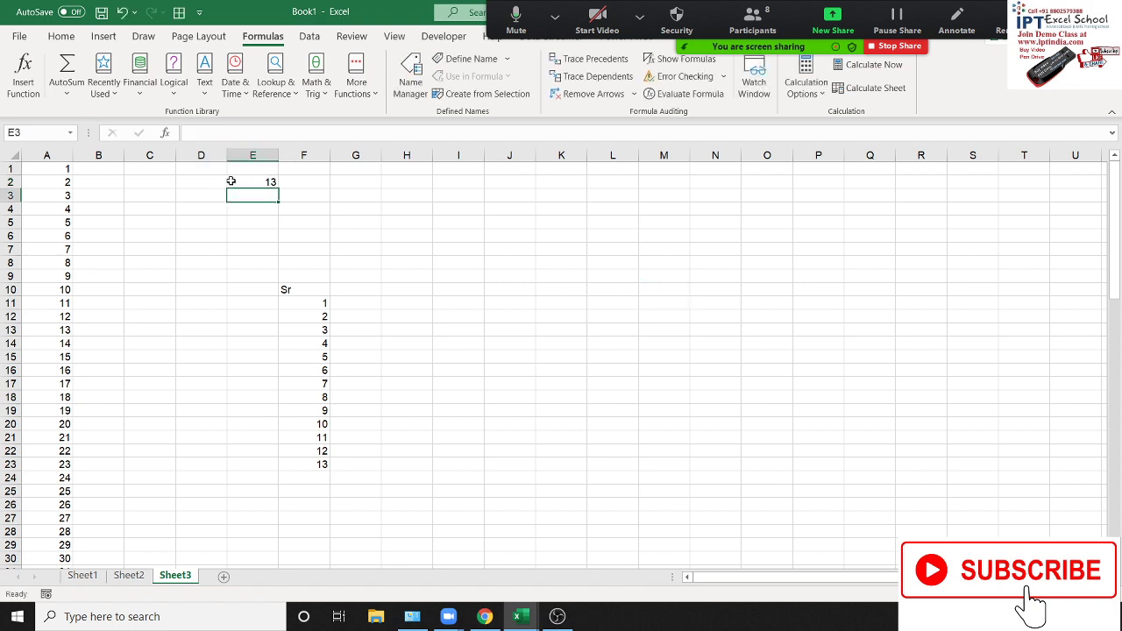
- Add a new blank Sheet4 to the workbook
left_click(231, 181)
mouse_move(46, 170)
left_mouse_down()
mouse_move(46, 304)
mouse_move(83, 408)
left_mouse_up()
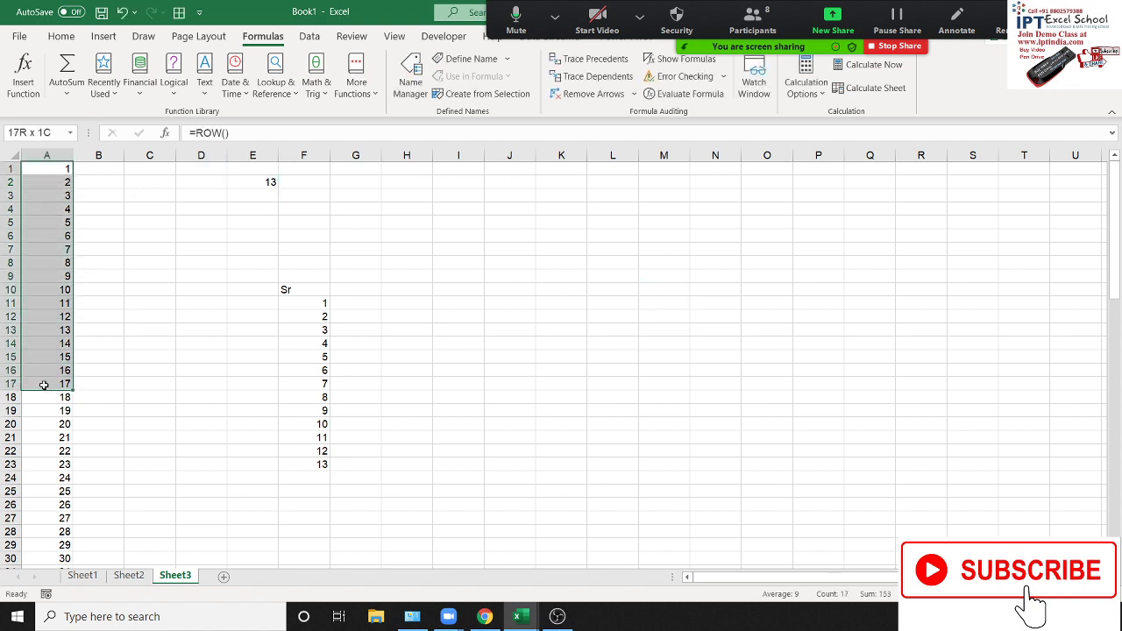
left_click_drag(261, 183, 561, 232)
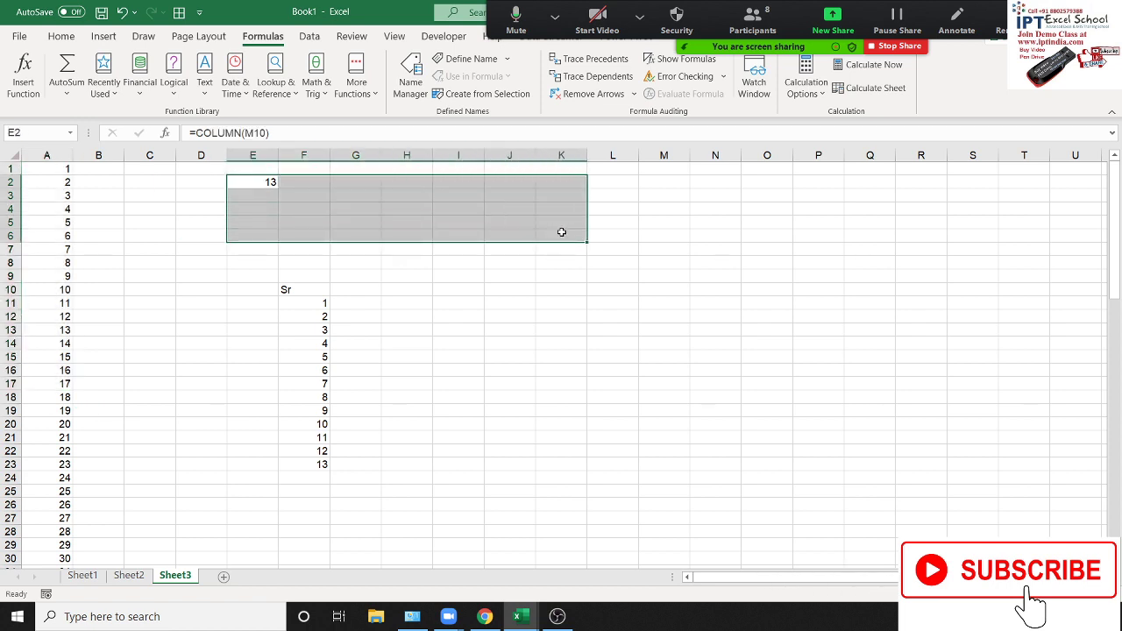
left_click(672, 261)
scroll(280, 499, "down", 2)
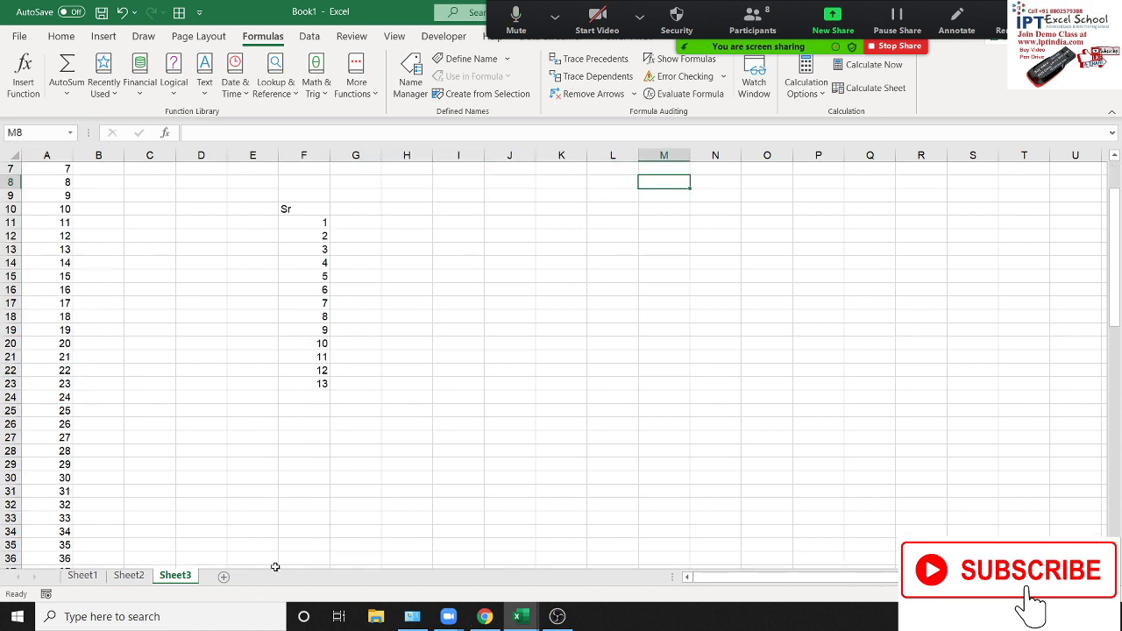
scroll(275, 561, "up", 2)
left_click(224, 576)
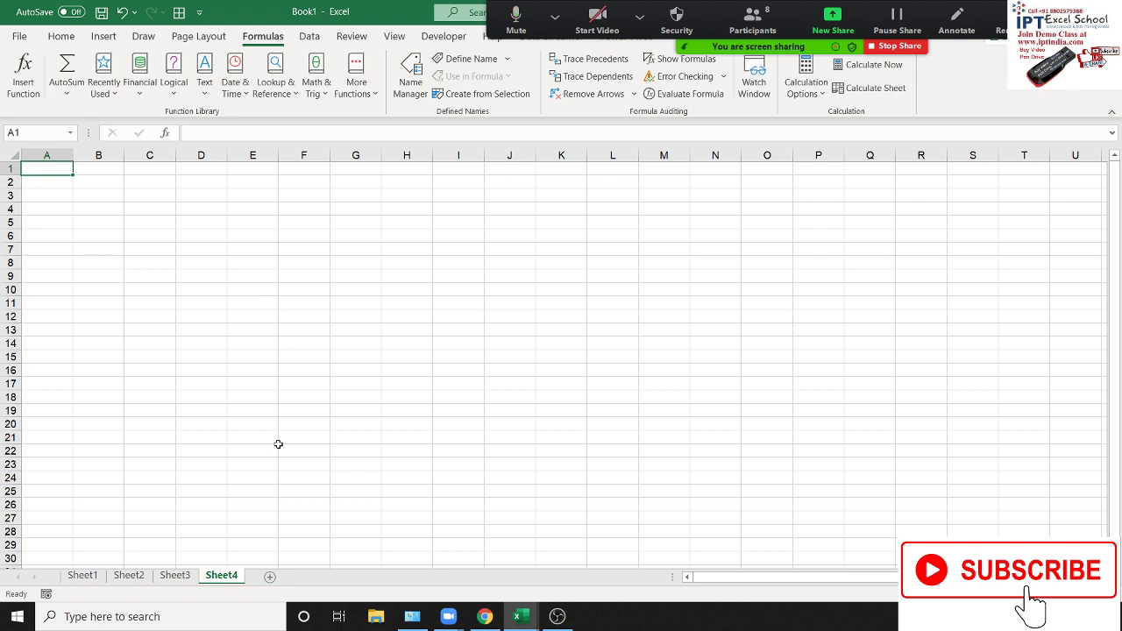
- Label A1:A3 on Sheet4 as Name, Sr and Amt
type("Name")
key("Return")
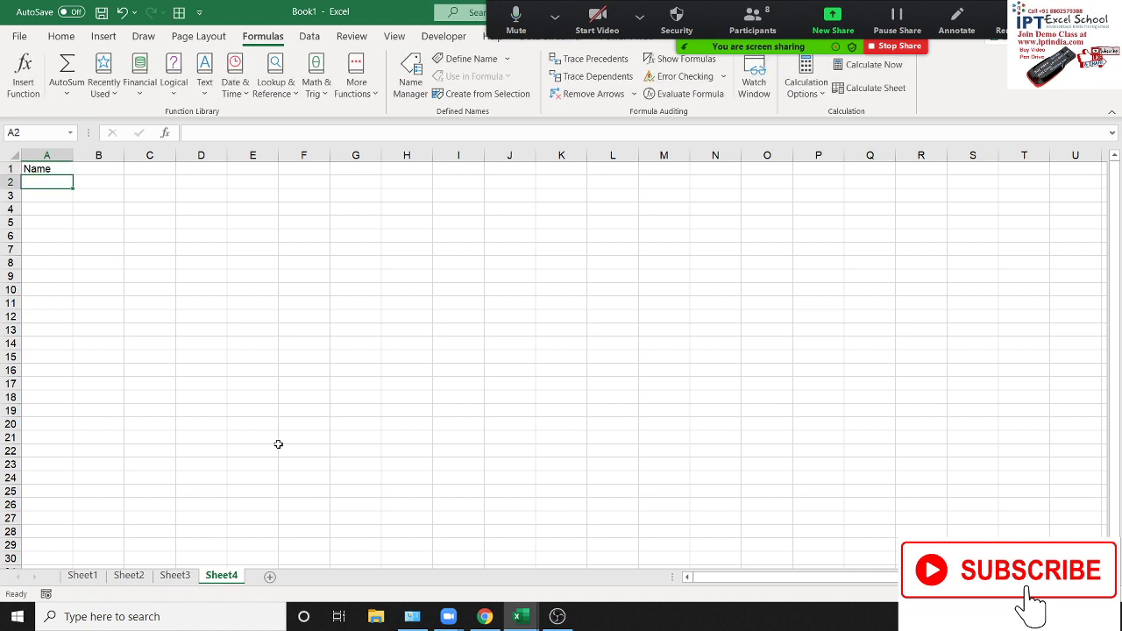
type("Sr")
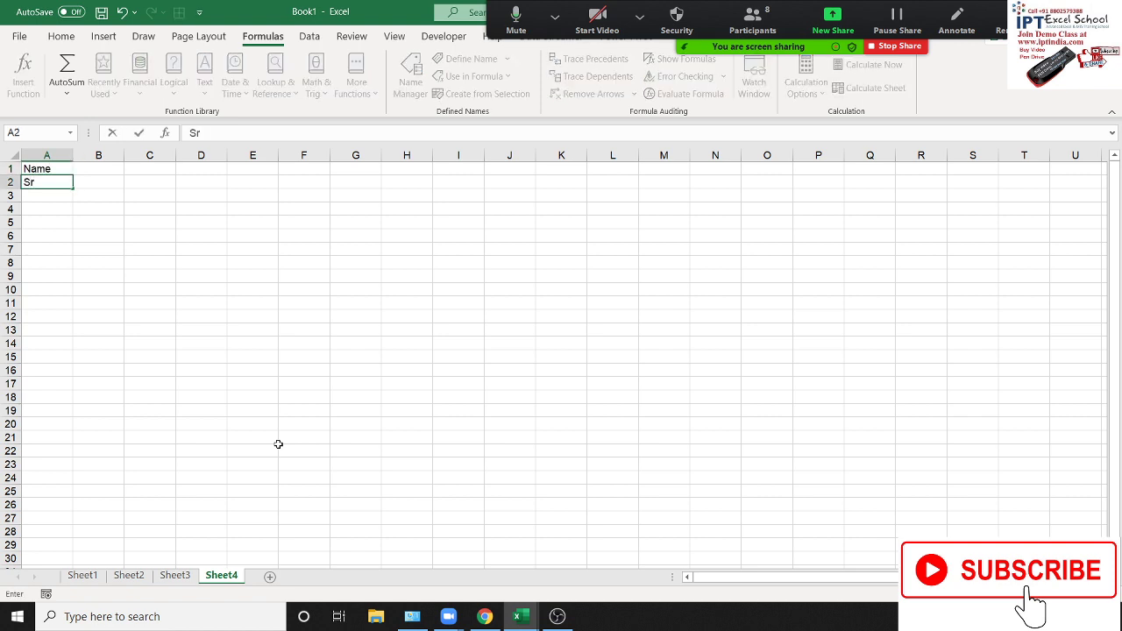
key("Return")
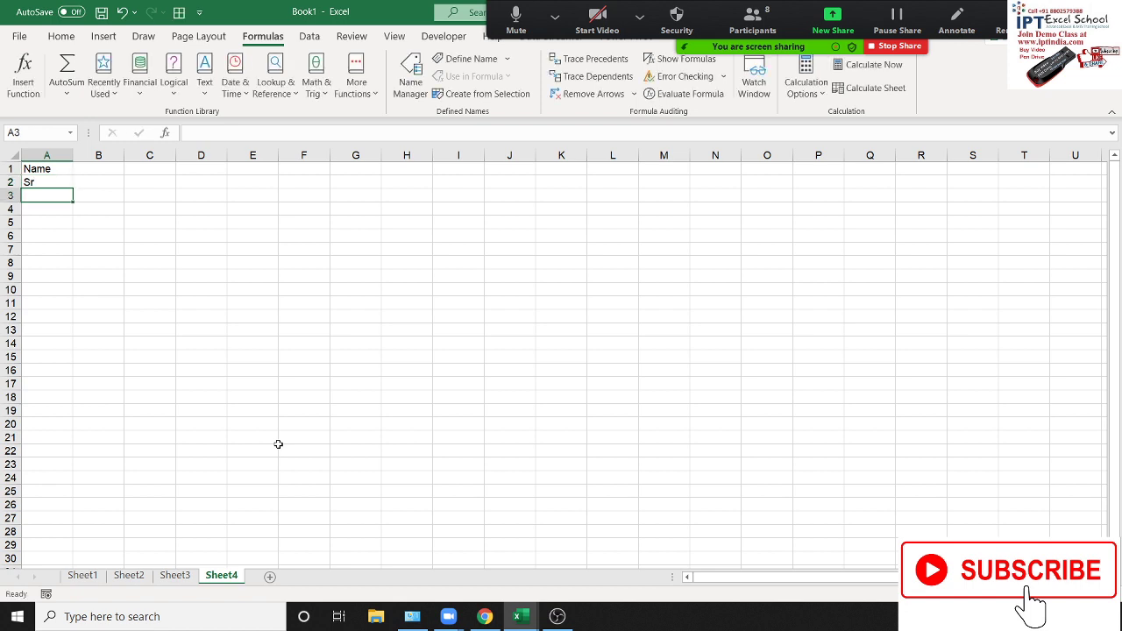
type("Amt")
key("Return")
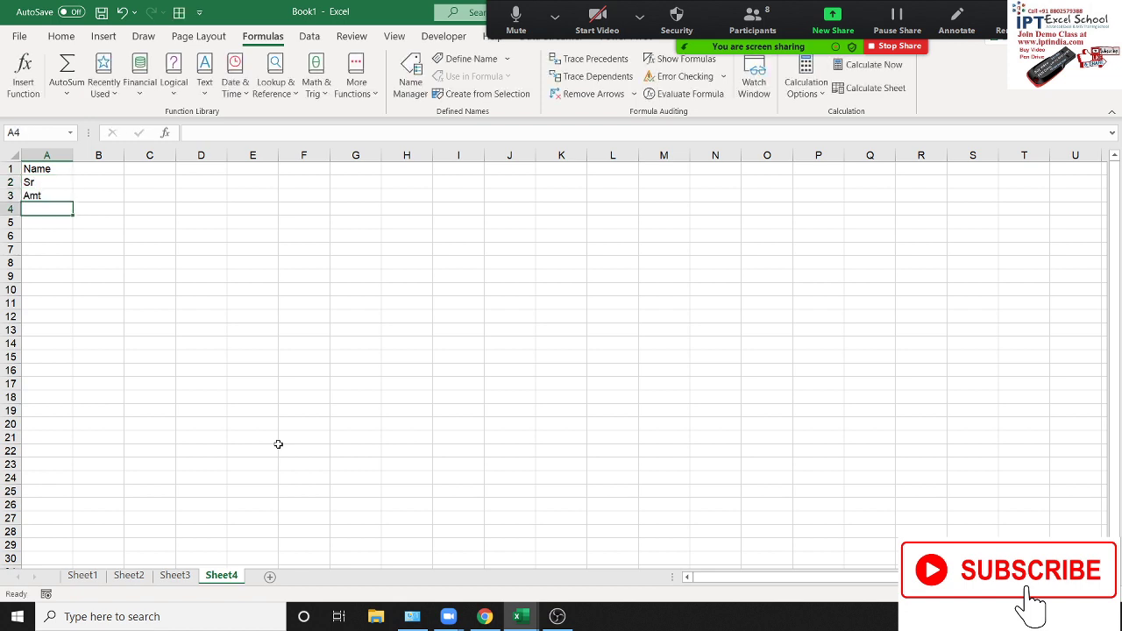
- Fill B1:B3 with a sample name, serial 1 and a =RANDBETWEEN(10,…) amount
left_click(121, 166)
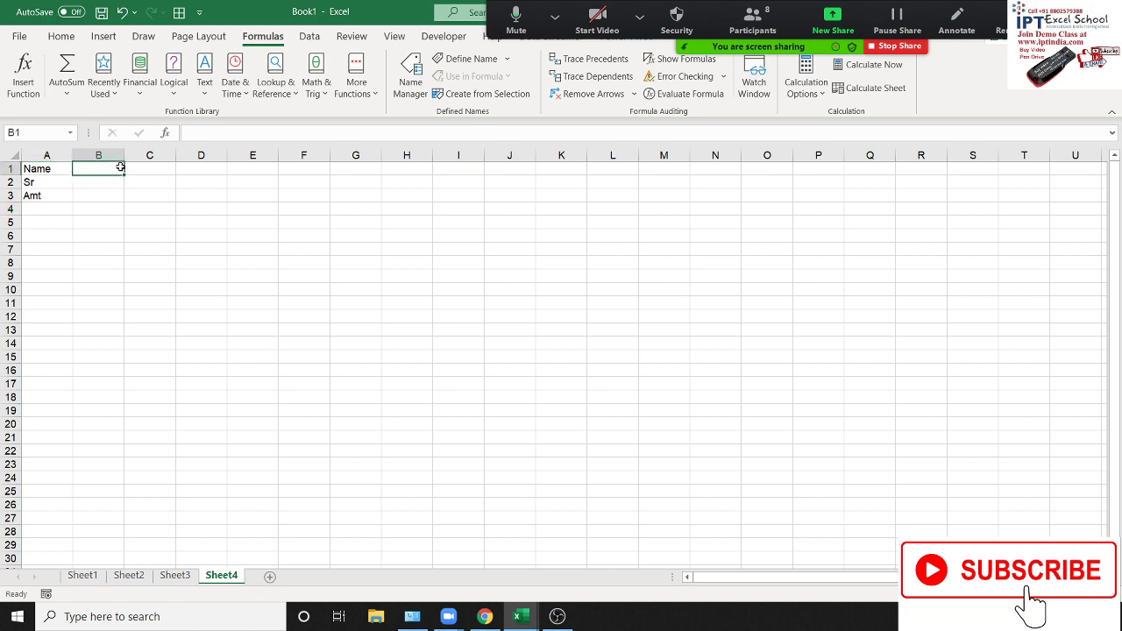
type("Puja")
key("Return")
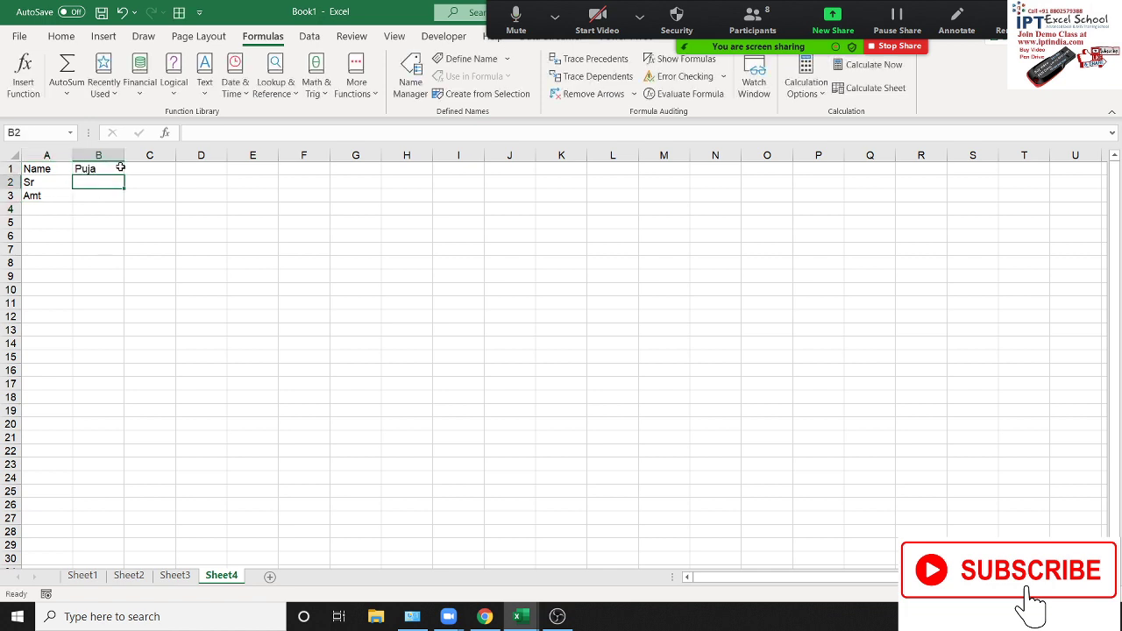
type("1")
key("Return")
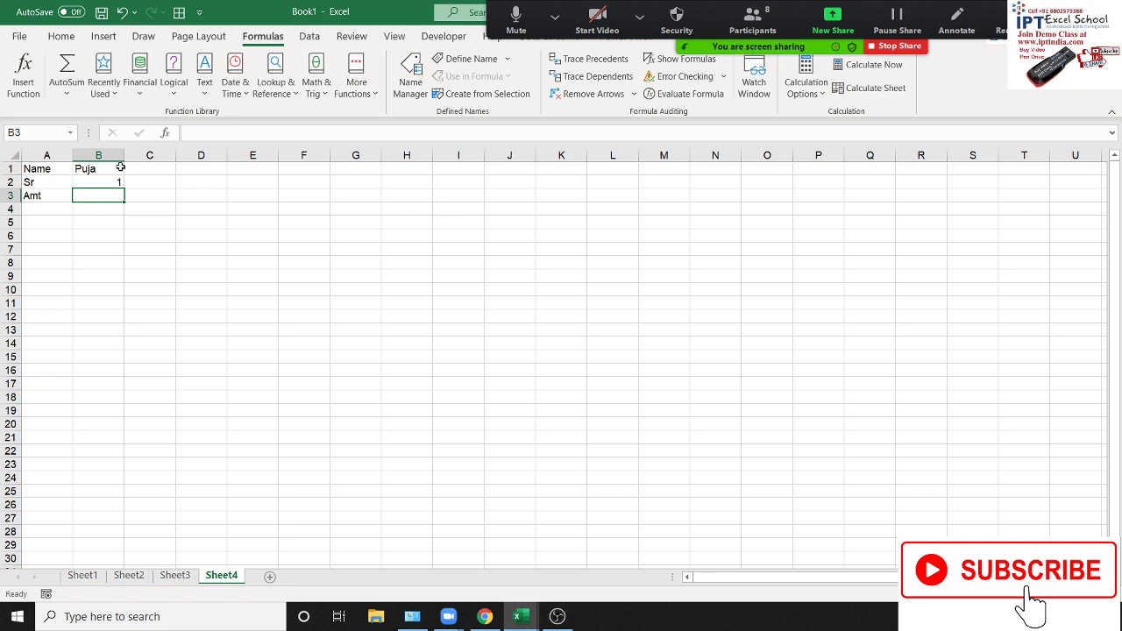
type("=ra")
key("Down")
key("Down")
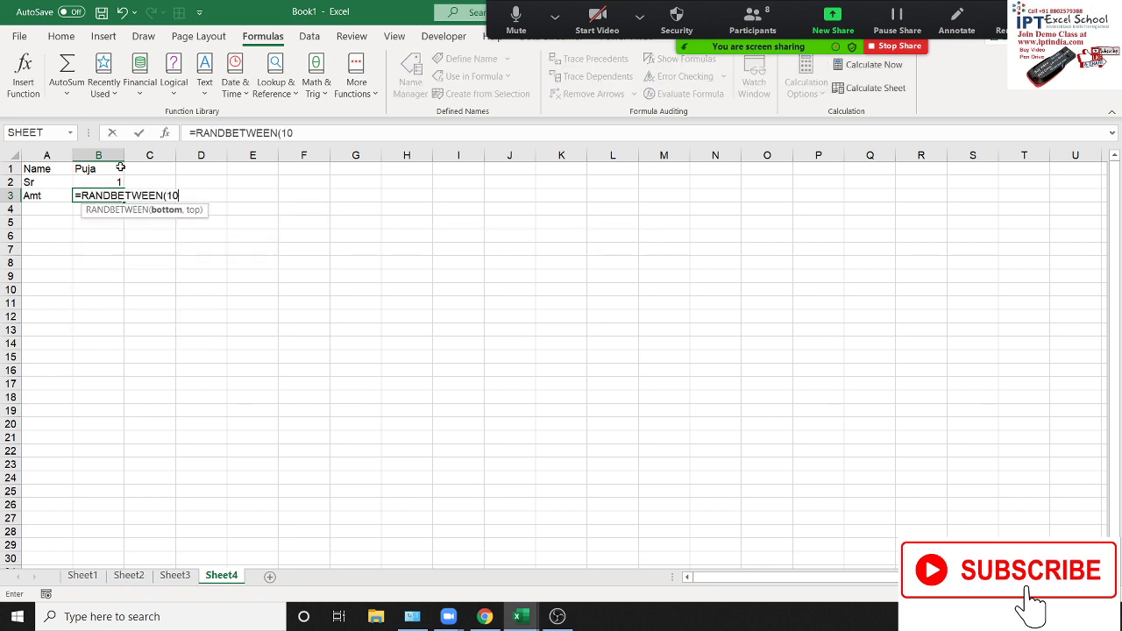
type(",90")
key("Return")
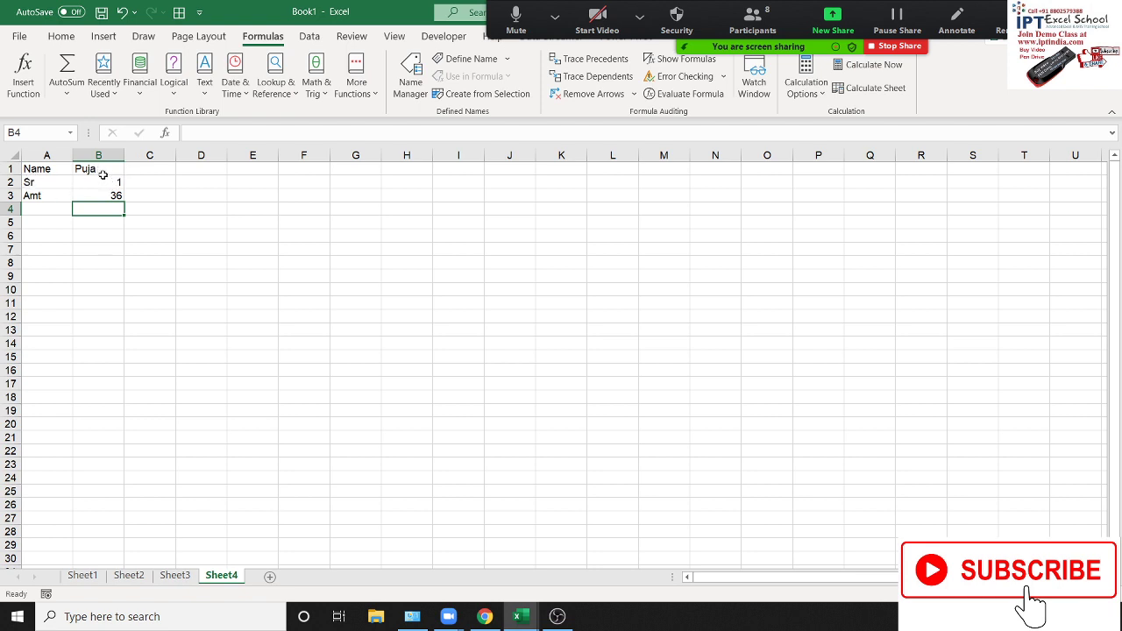
- Repeat the Name, Sr, Amt labels down column A beside every record
left_click_drag(103, 175, 112, 628)
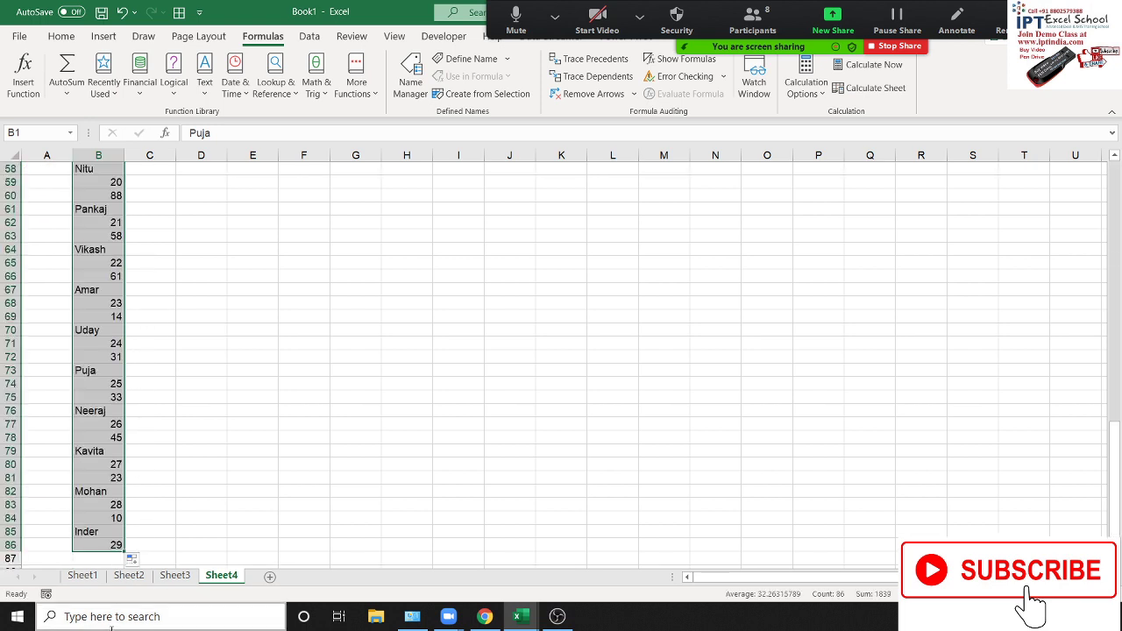
scroll(90, 581, "up", 5)
scroll(90, 581, "up", 5)
scroll(90, 579, "up", 6)
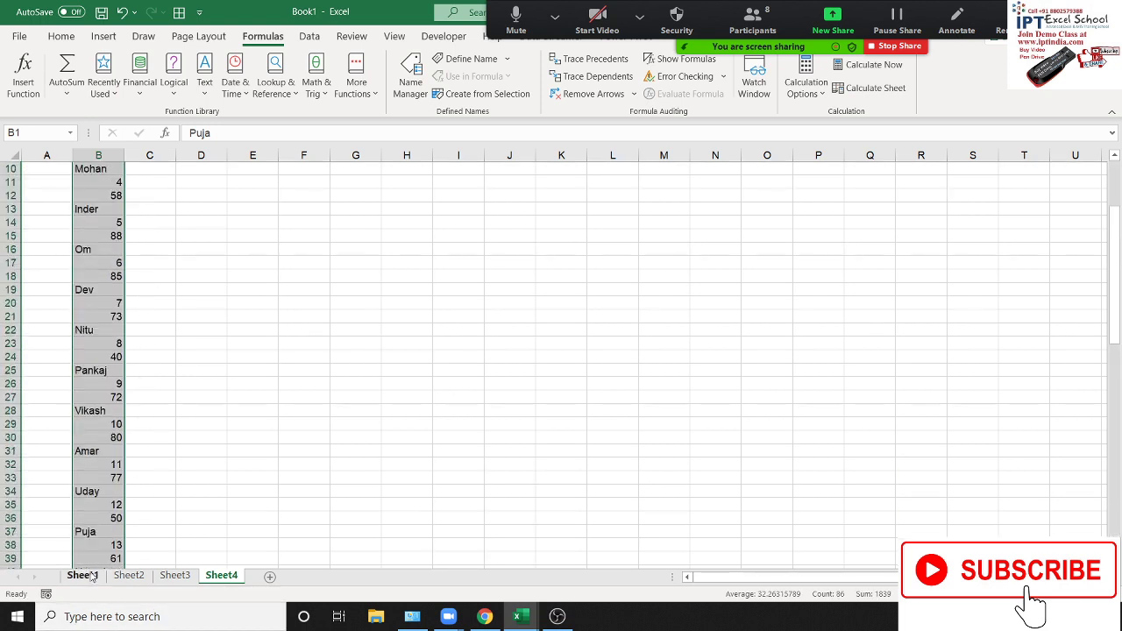
scroll(90, 578, "up", 3)
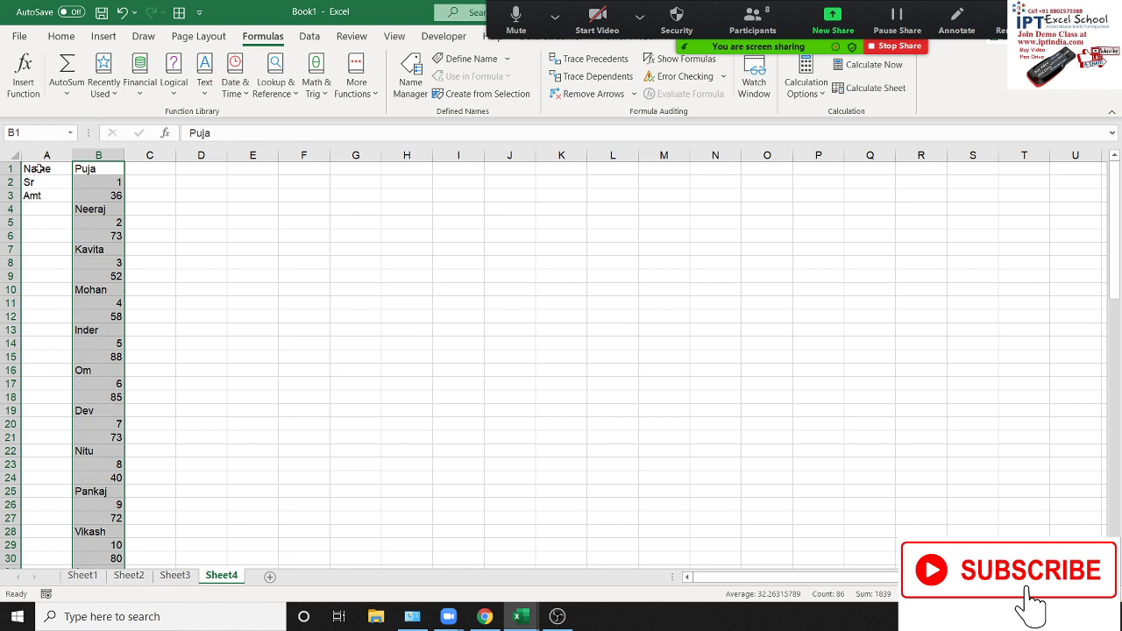
left_click_drag(40, 169, 40, 196)
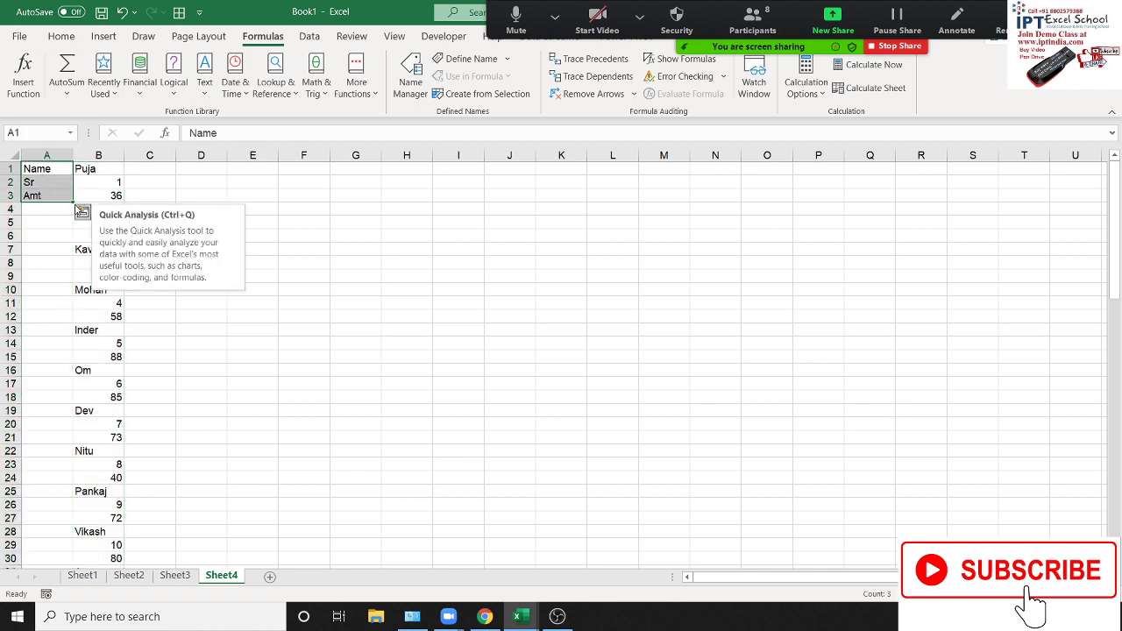
double_click(73, 202)
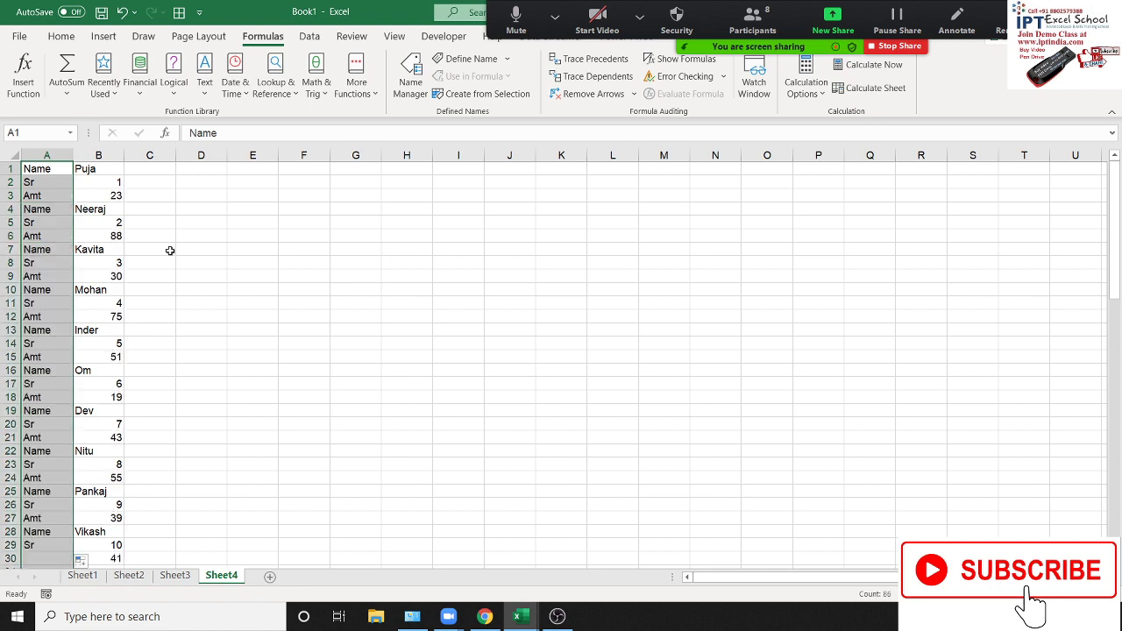
left_click(238, 251)
- Convert column B to fixed values with Paste Values
left_click(112, 154)
key("ctrl+c")
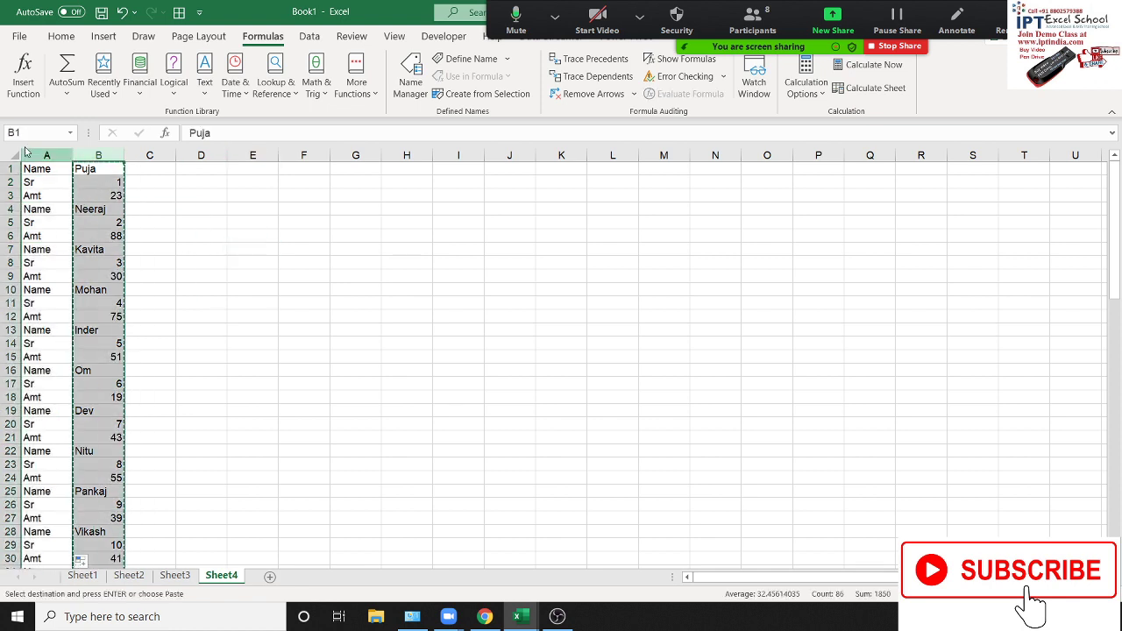
left_click(61, 36)
left_click(20, 93)
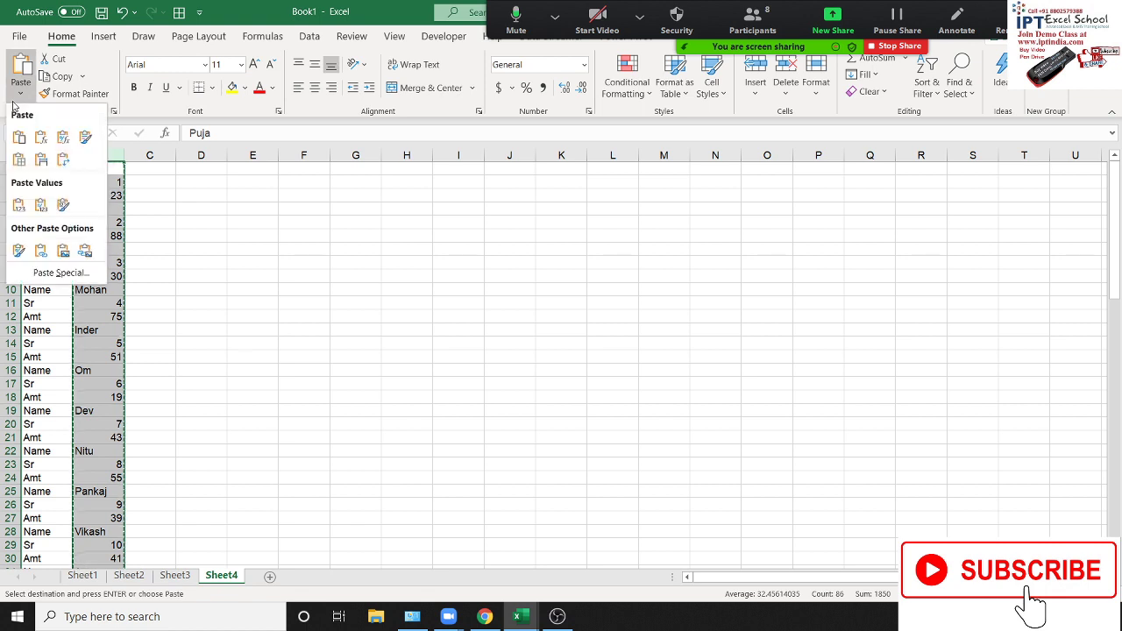
left_click(20, 205)
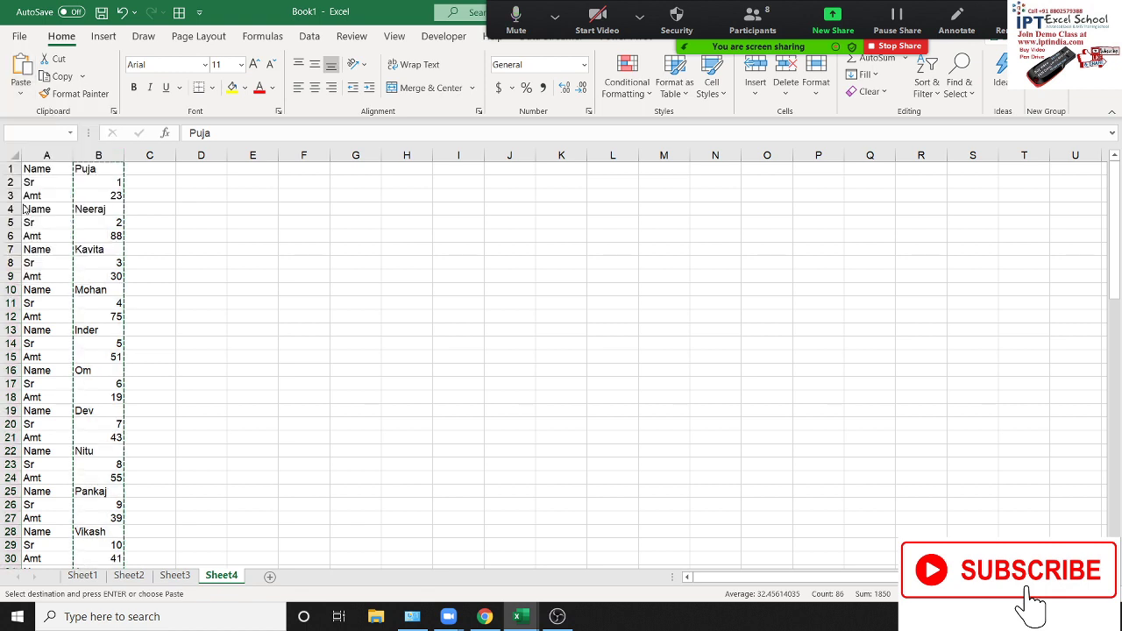
key("Escape")
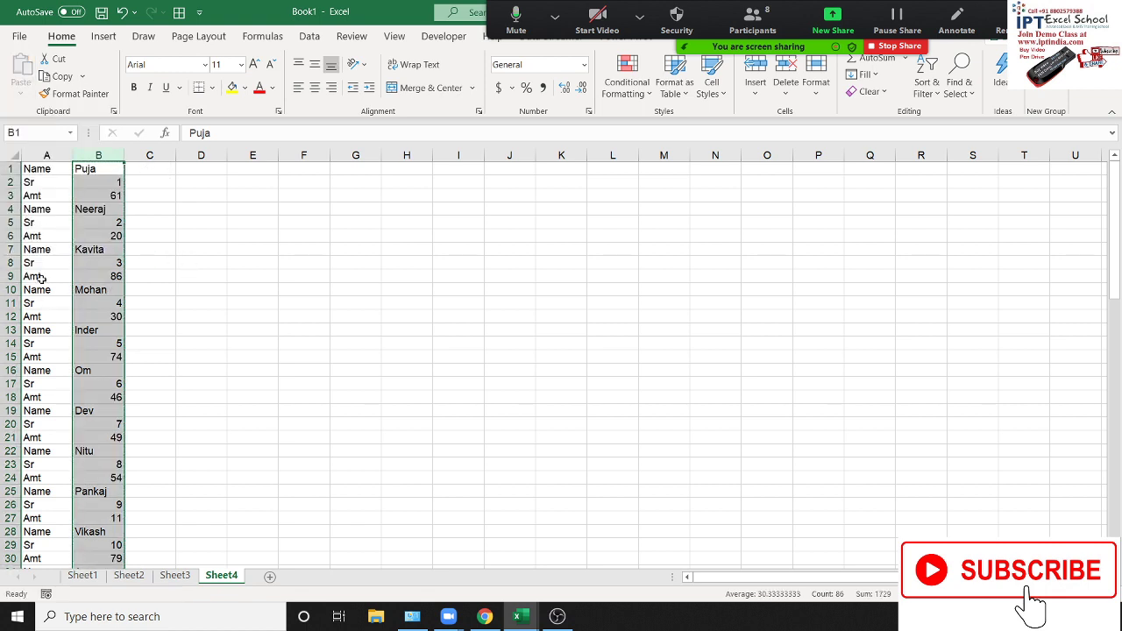
- Relabel A9 as MRP and A18 as Total
left_click(41, 275)
type("MR")
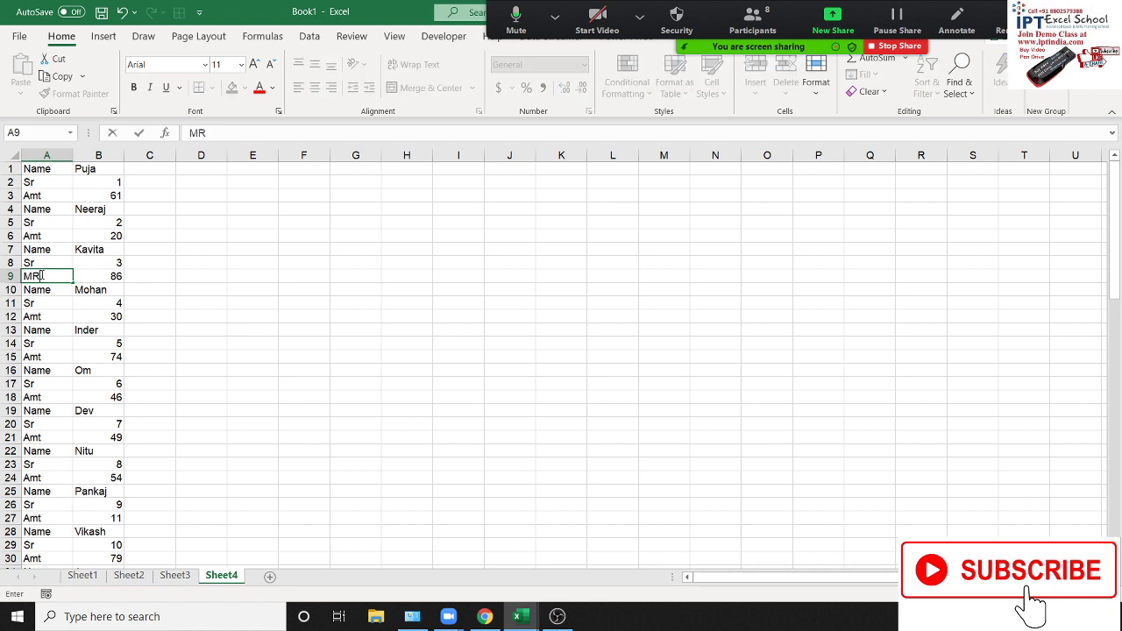
type("P")
left_click(41, 399)
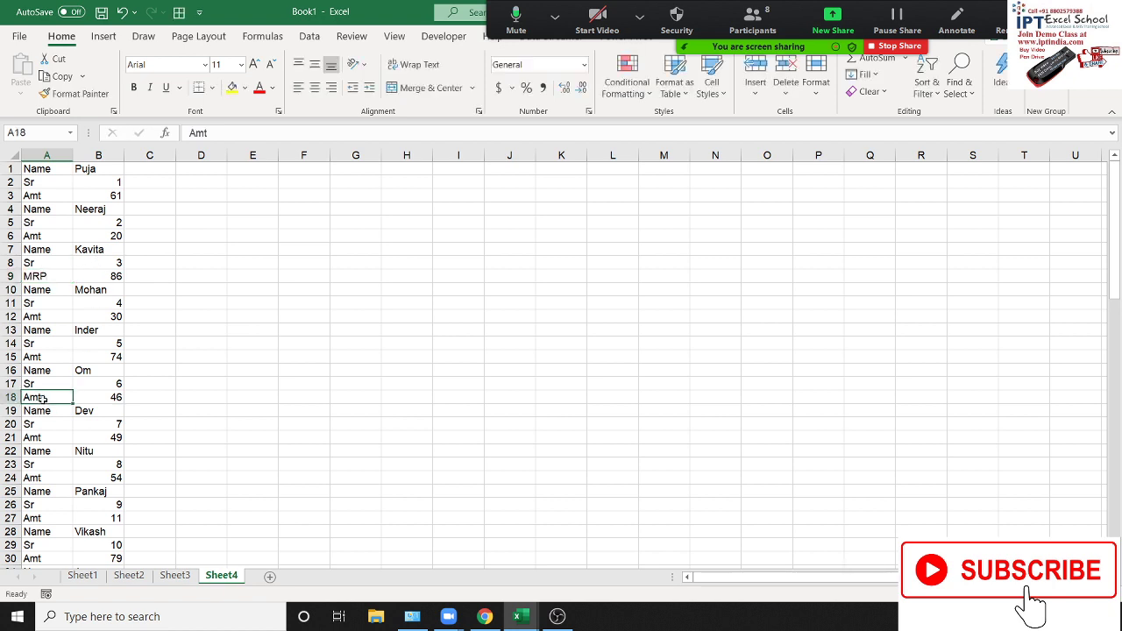
type("T")
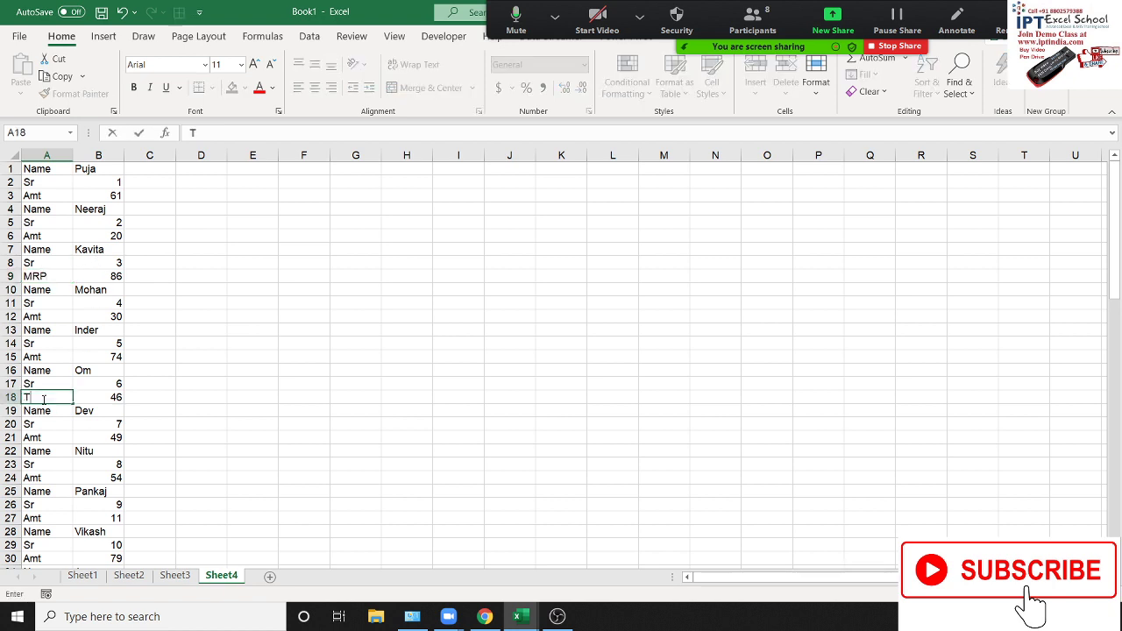
type("otal")
left_click(278, 464)
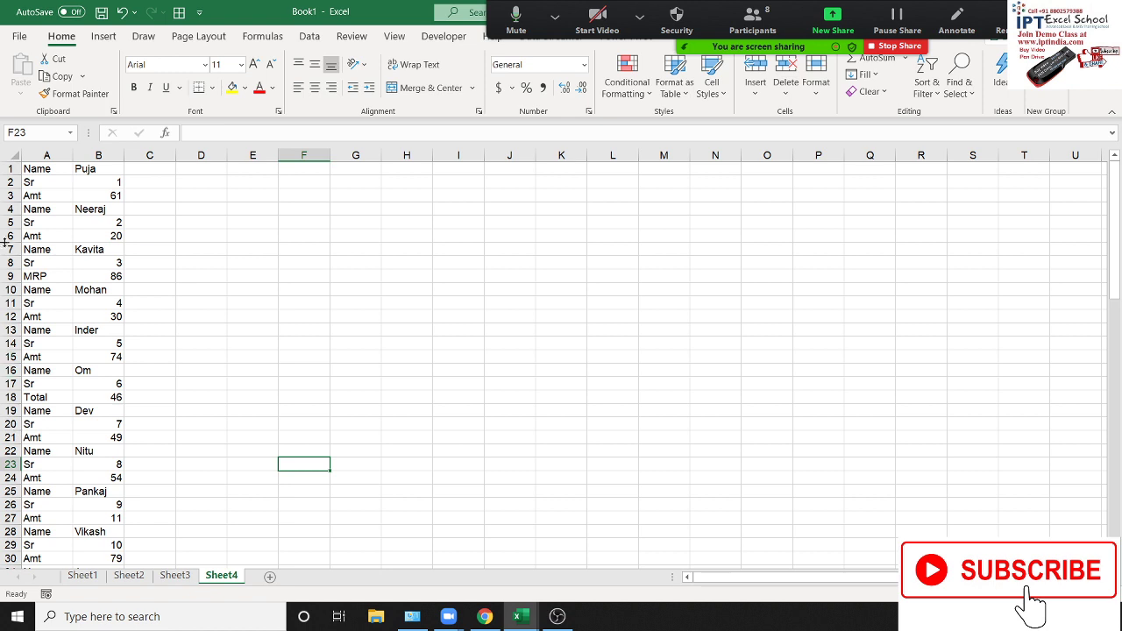
- Inspect the first record's Name, Sr, Amt labels and its amount 61 in B3
left_click(46, 201)
left_click_drag(46, 196, 79, 196)
left_click(39, 168)
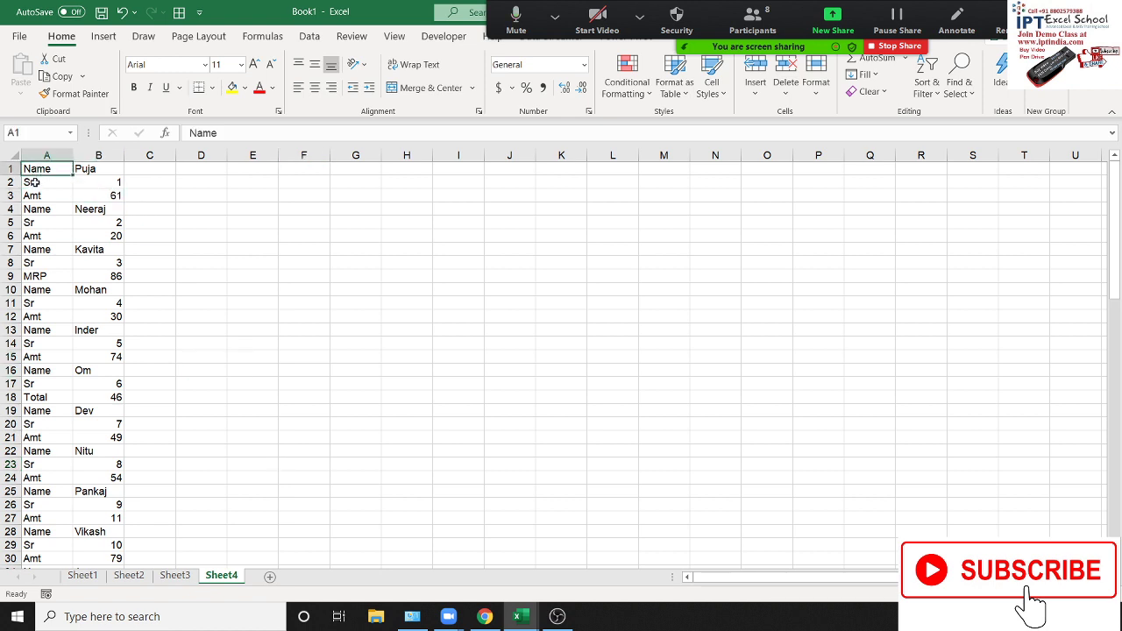
left_click(34, 183)
left_click(34, 195)
left_click(113, 198)
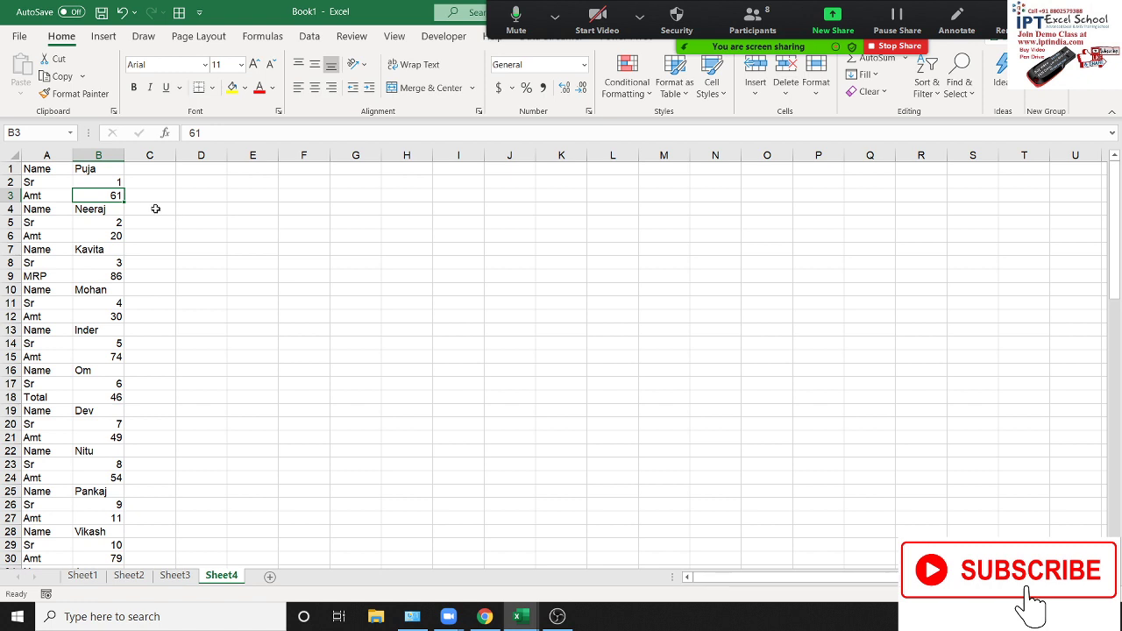
left_click(156, 173)
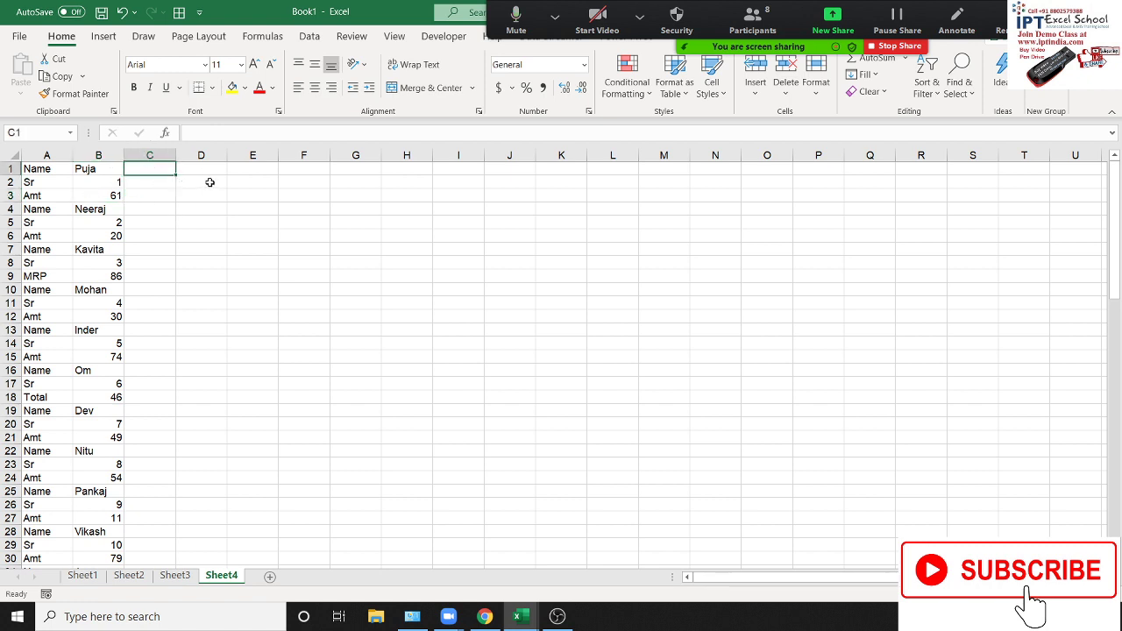
- Enter =ROW()-1 in C2 so it shows 1
key("Down")
type("=roe")
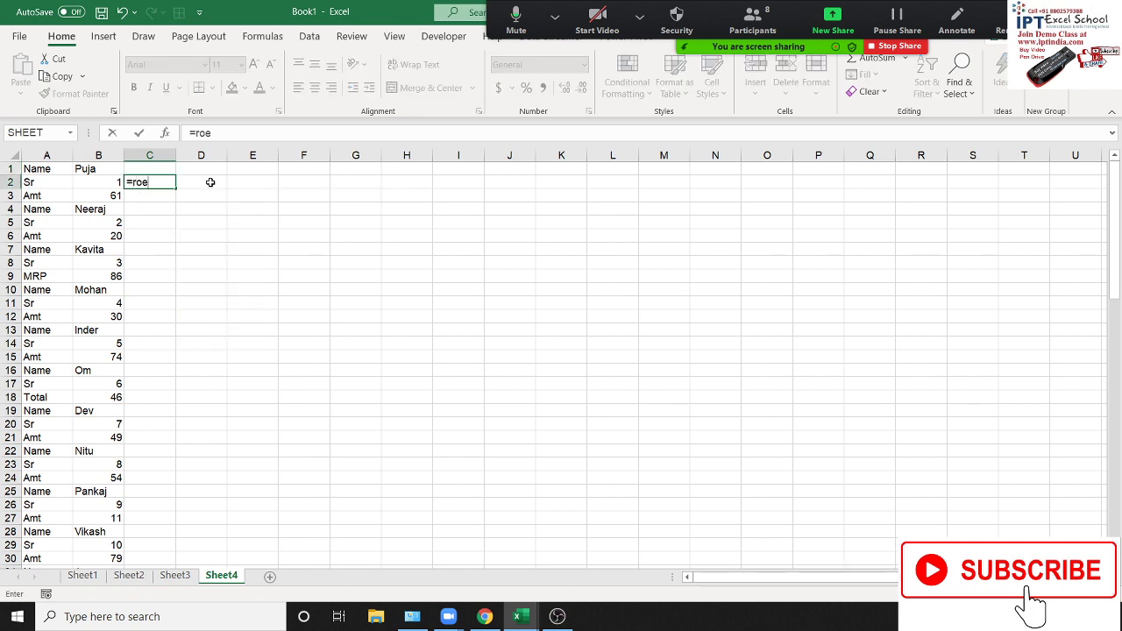
key("BackSpace")
type("w")
key("Tab")
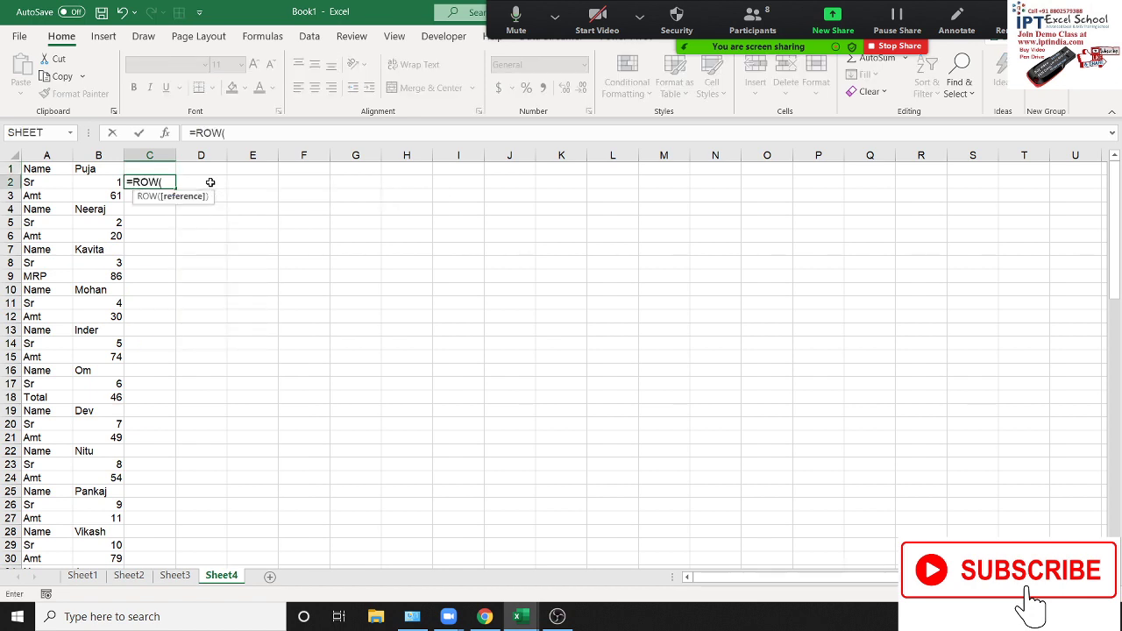
type(")-")
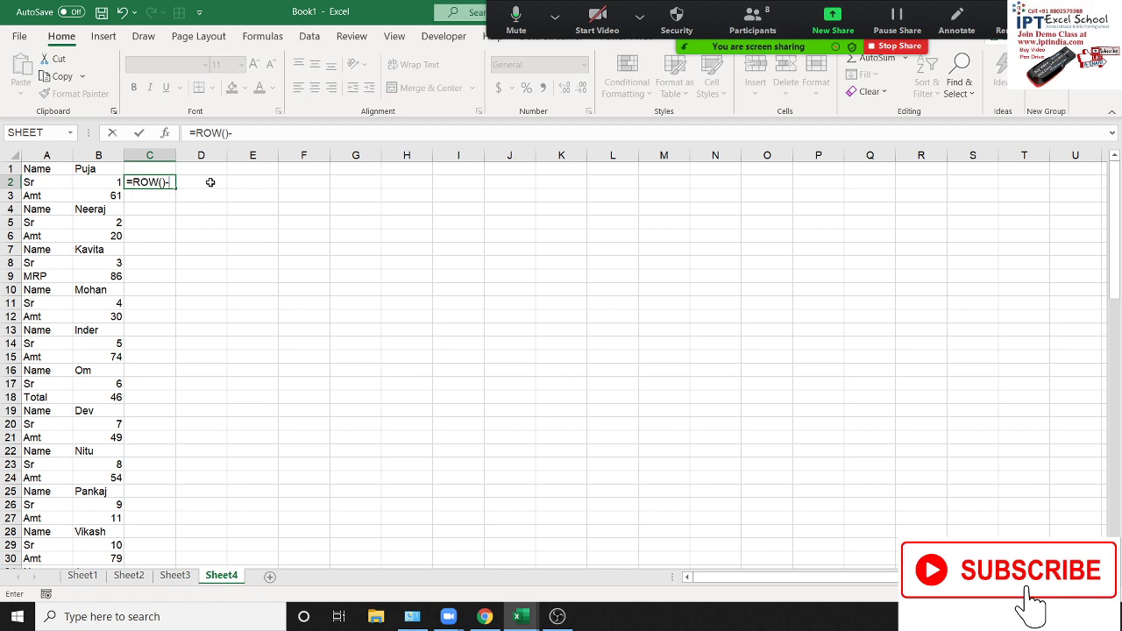
type("1")
key("Return")
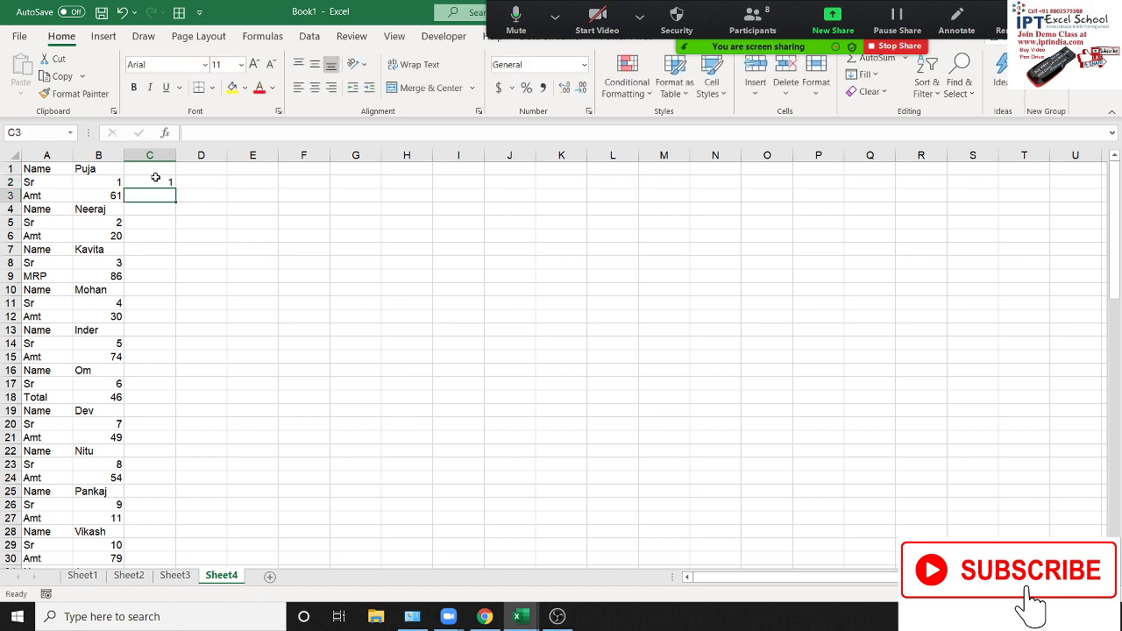
- Try copying =ROW()-1 down column C, then undo the fill
left_click(155, 179)
double_click(175, 187)
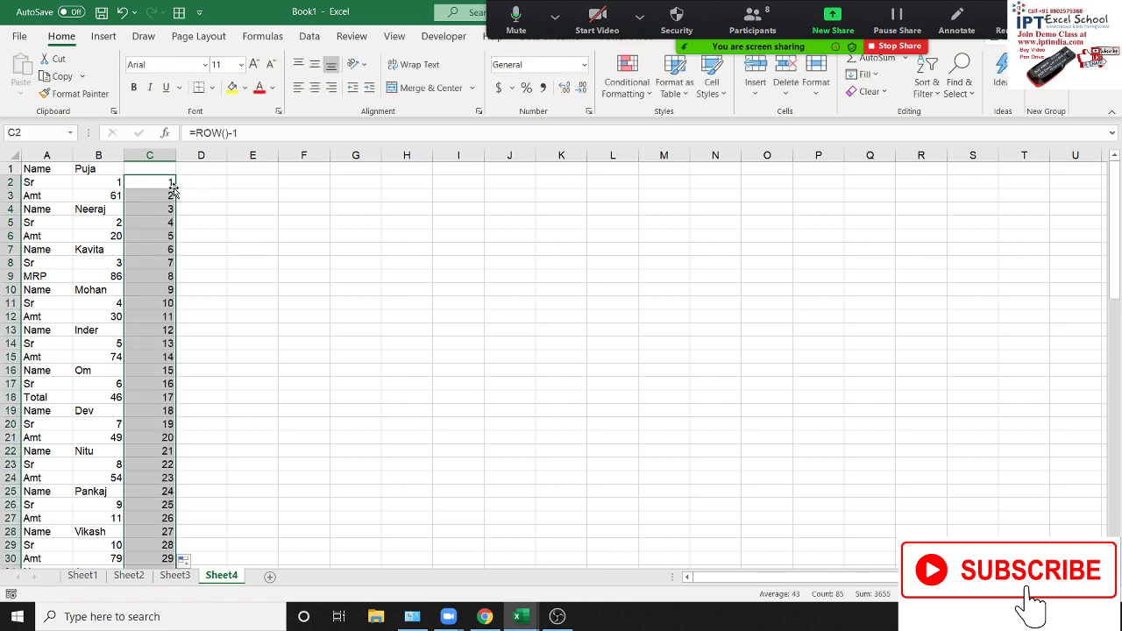
scroll(203, 324, "down", 4)
scroll(204, 327, "down", 6)
scroll(204, 326, "up", 10)
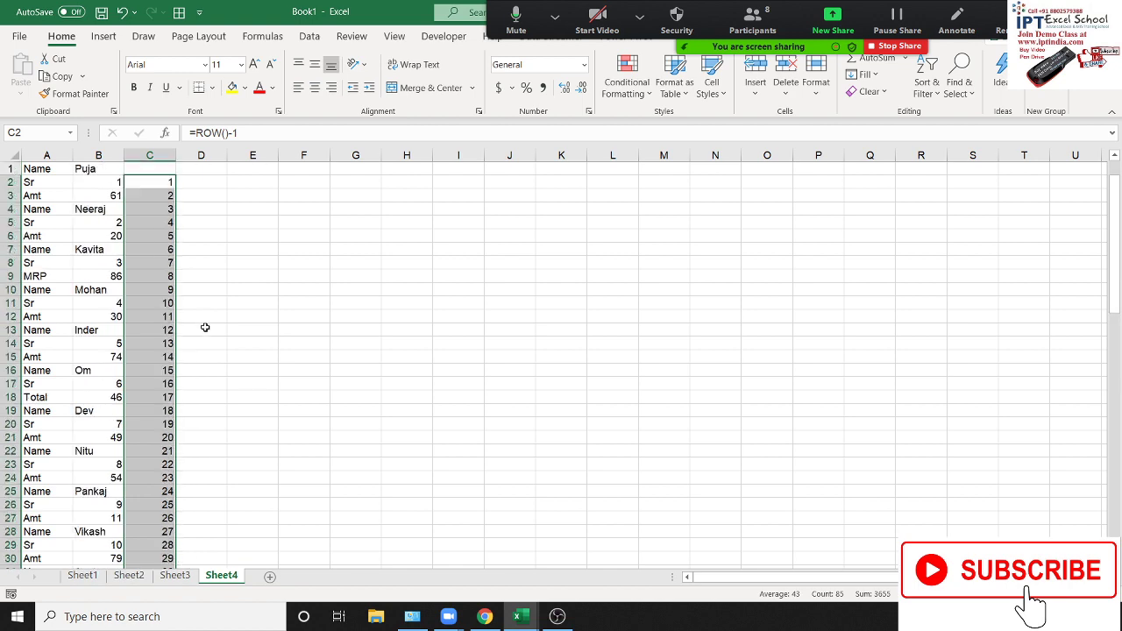
left_click(154, 209)
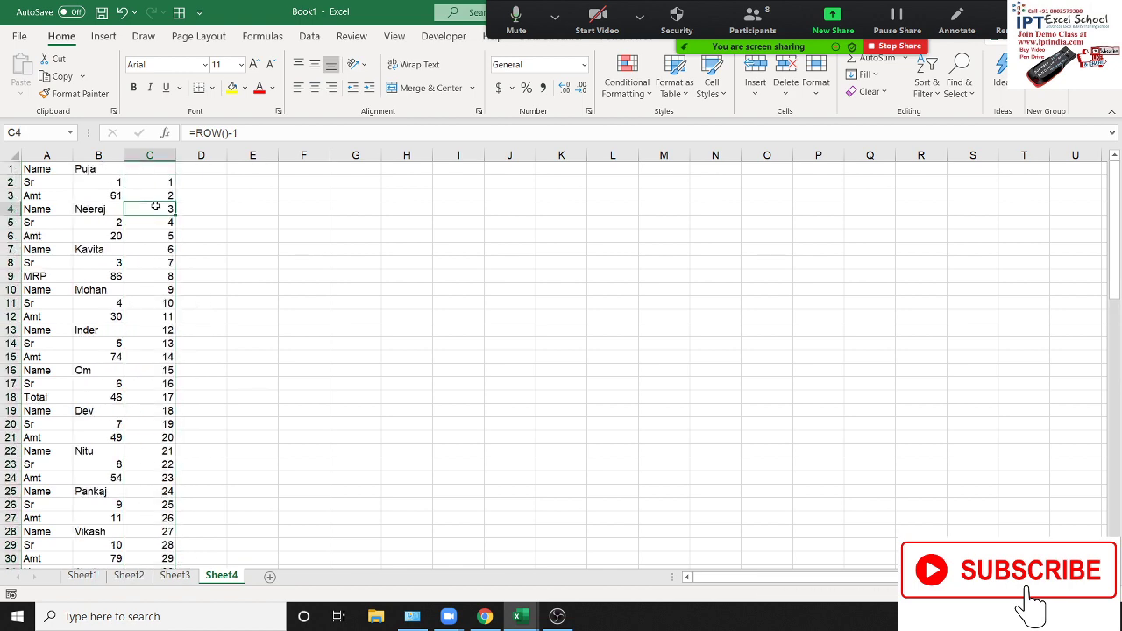
left_click(158, 183)
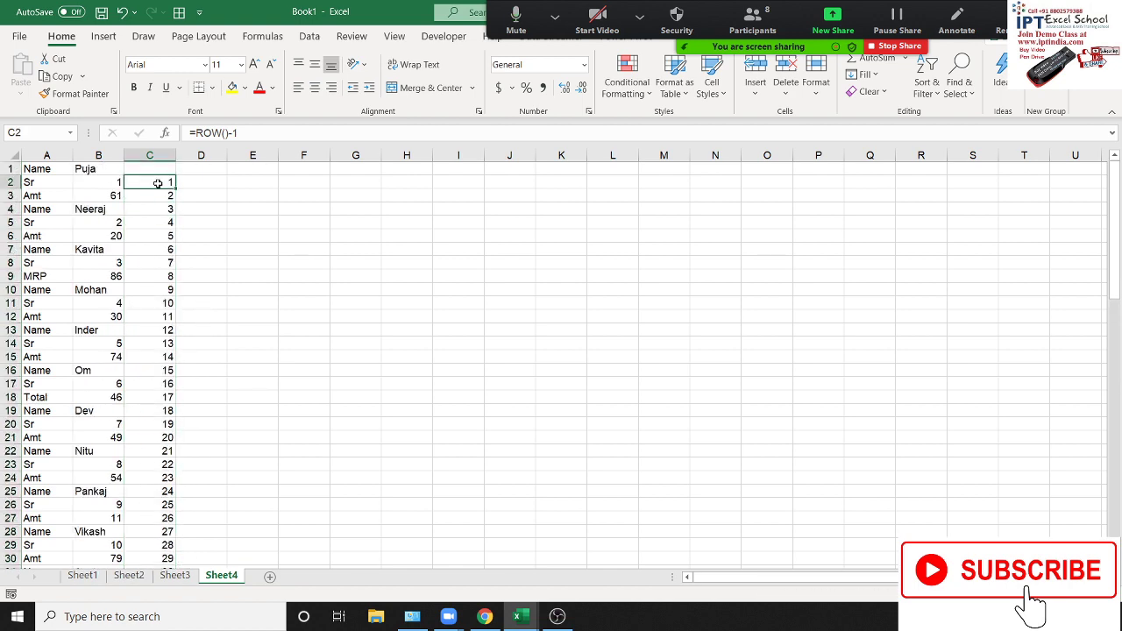
key("ctrl+z")
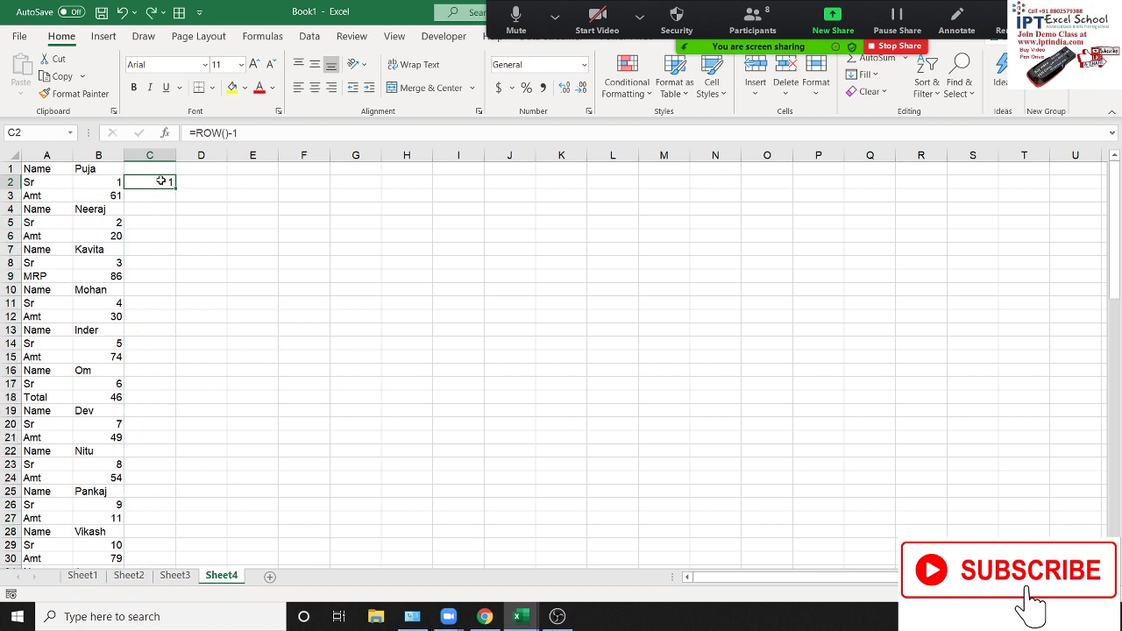
- Clear C2 and enter =ROW() in C1
key("Delete")
key("Up")
type("=r")
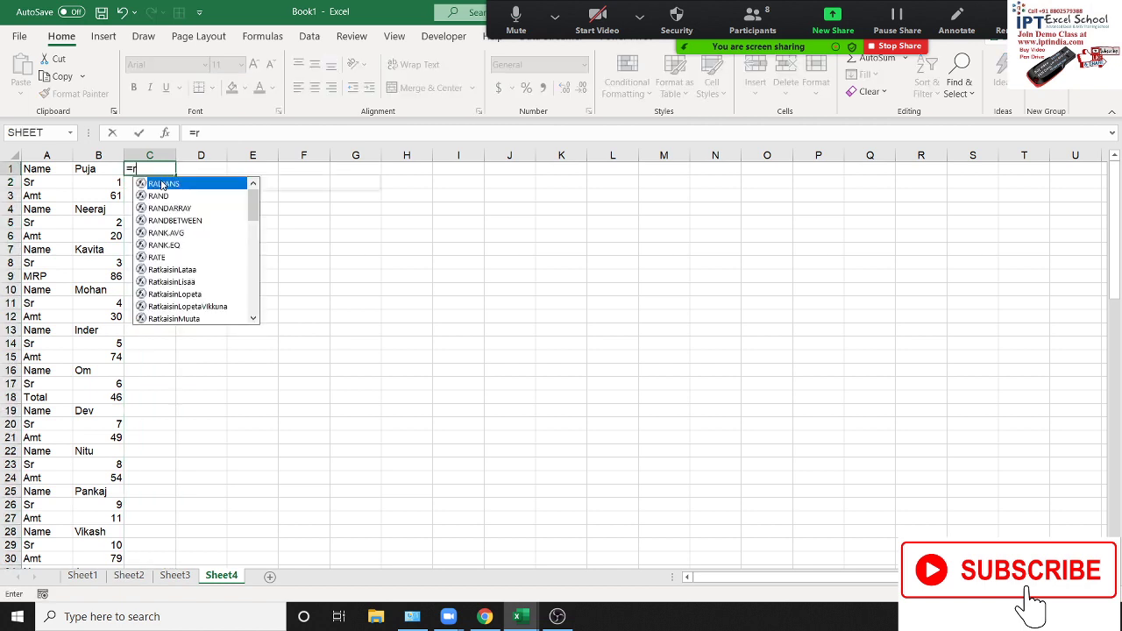
type("o")
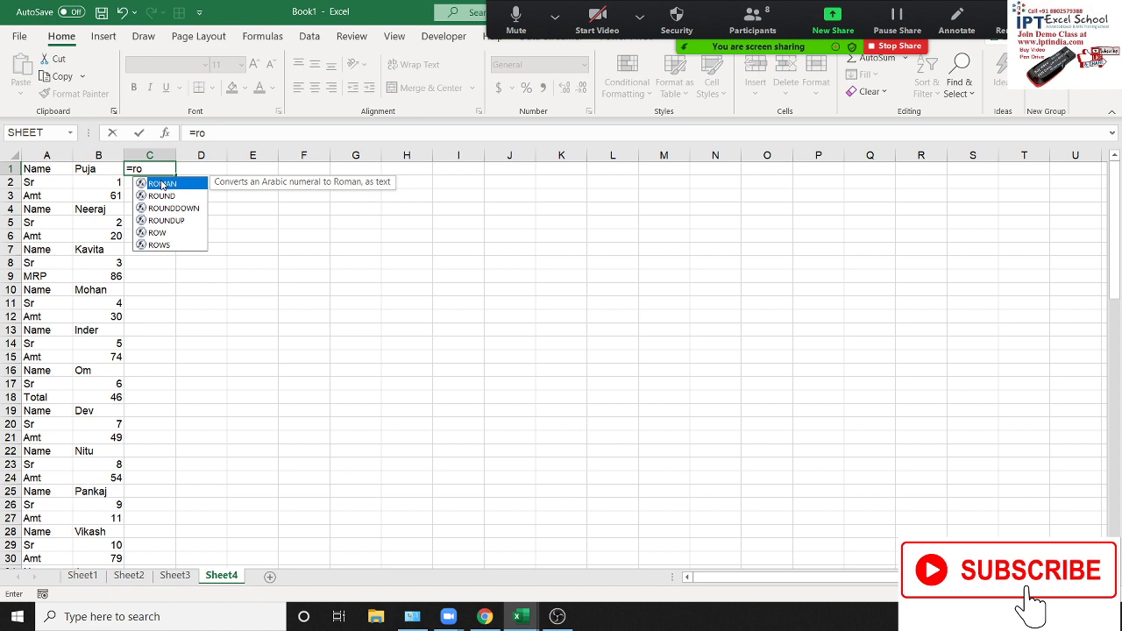
type("w")
double_click(161, 184)
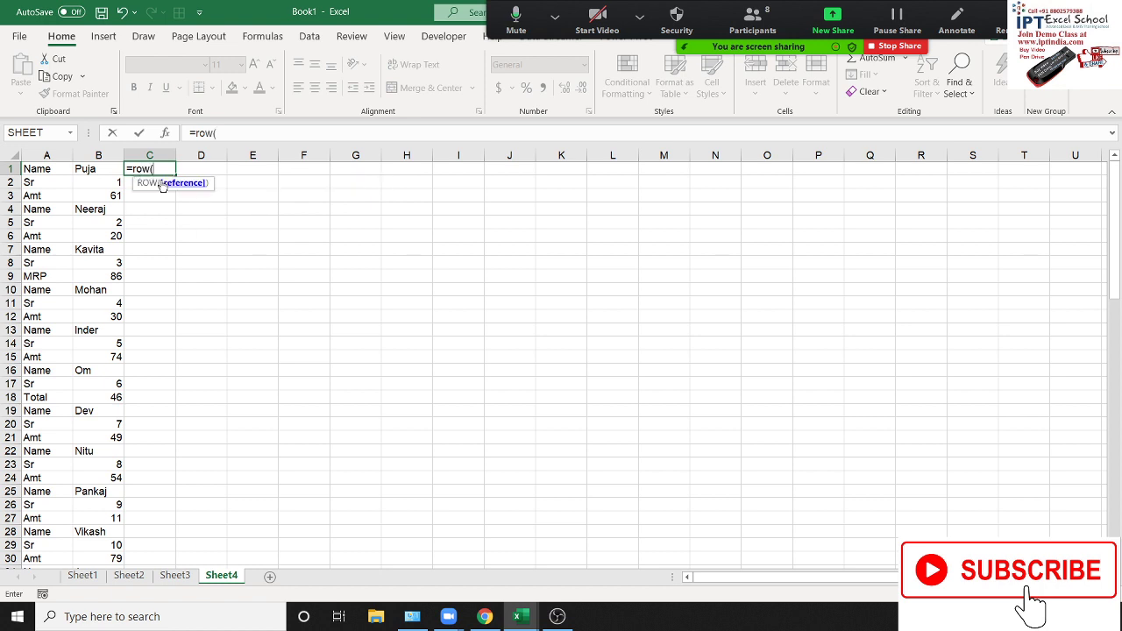
type(")")
key("Return")
- Fill =ROW() down column C to number the rows, then start editing C1's formula
left_click(161, 169)
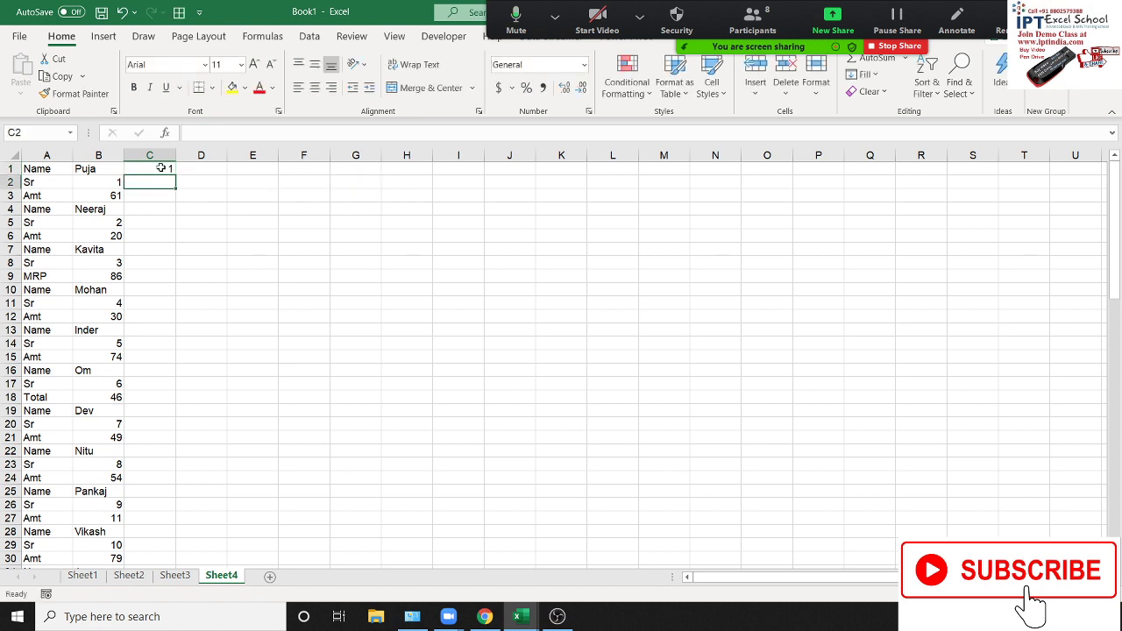
double_click(175, 176)
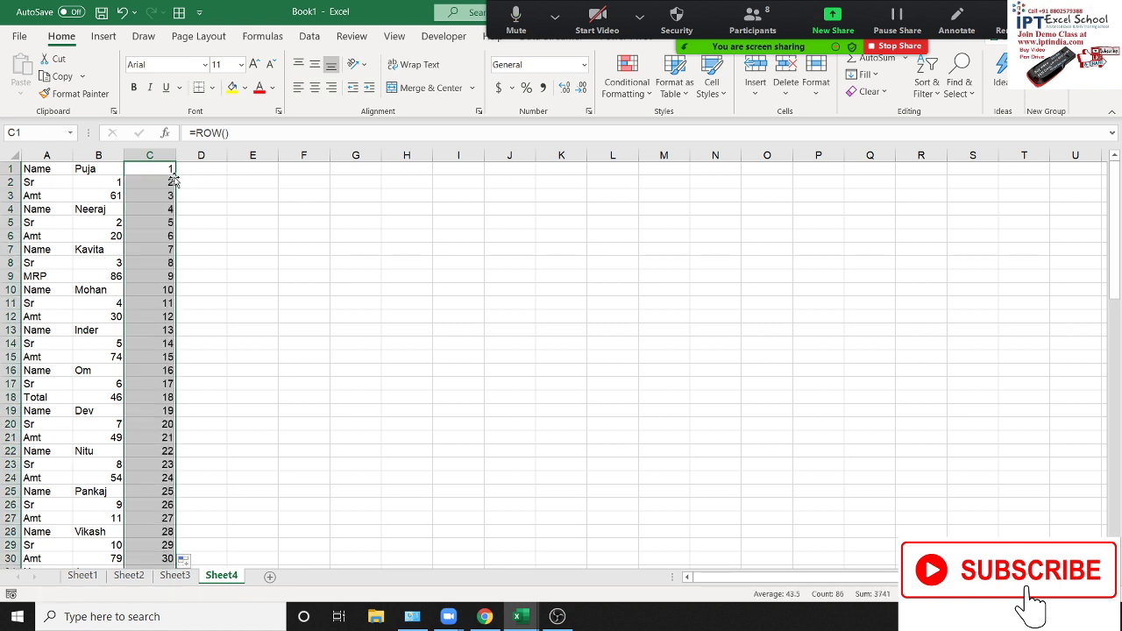
left_click(166, 197)
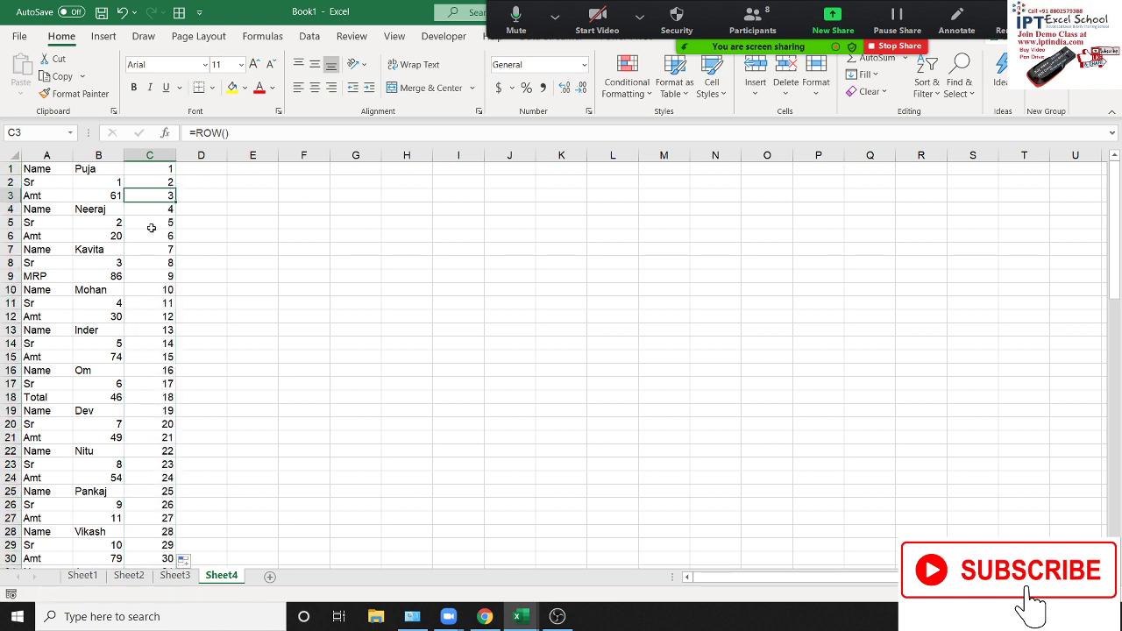
left_click(192, 172)
left_click(167, 168)
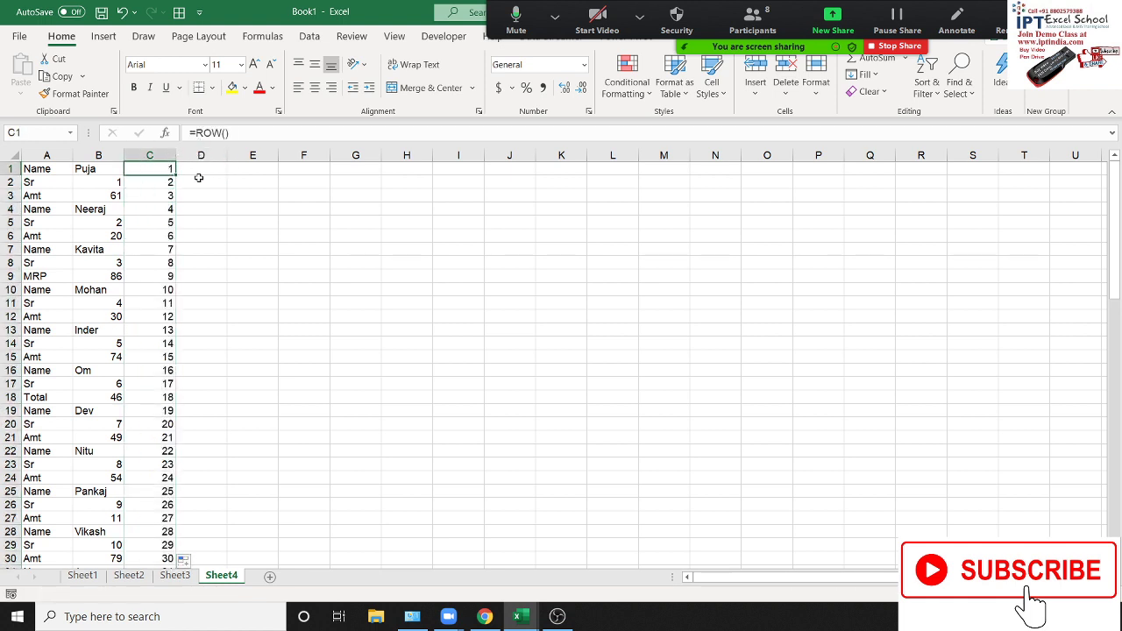
left_click(197, 132)
- Change C1 to =MOD(ROW(),3) and fill it down column C
type("MO")
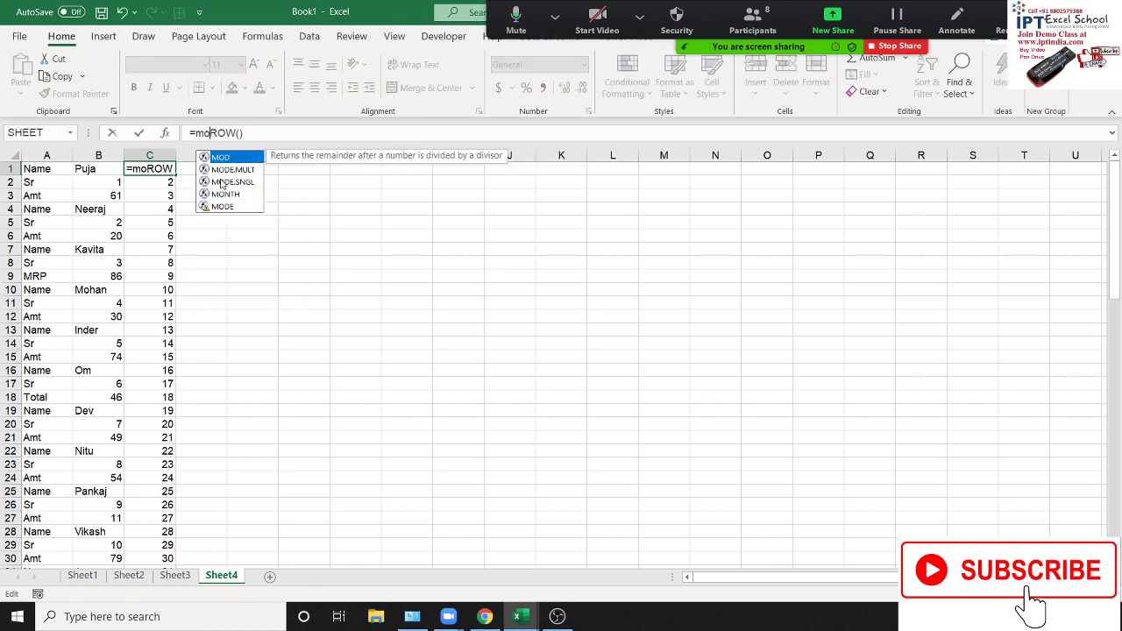
type("D(ROW()")
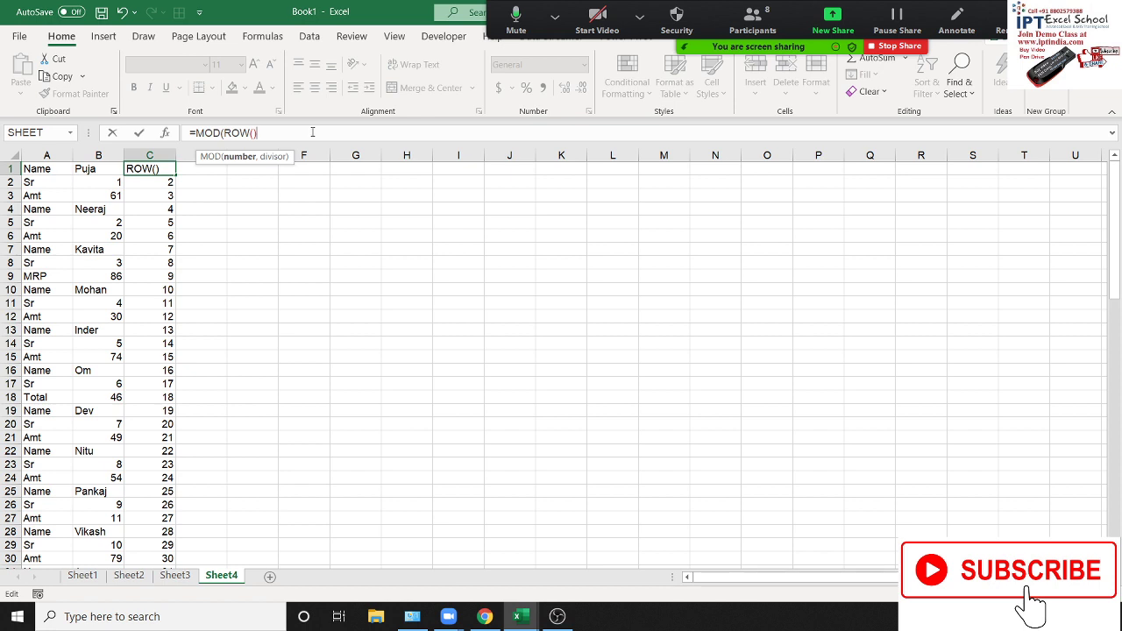
type(",3")
type(")")
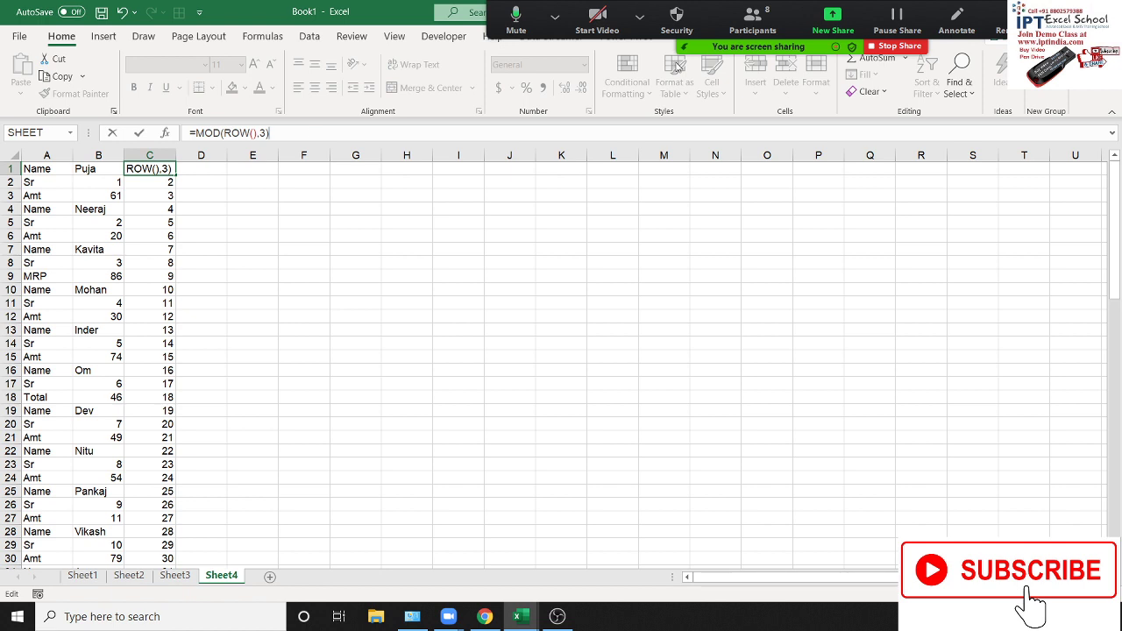
key("Return")
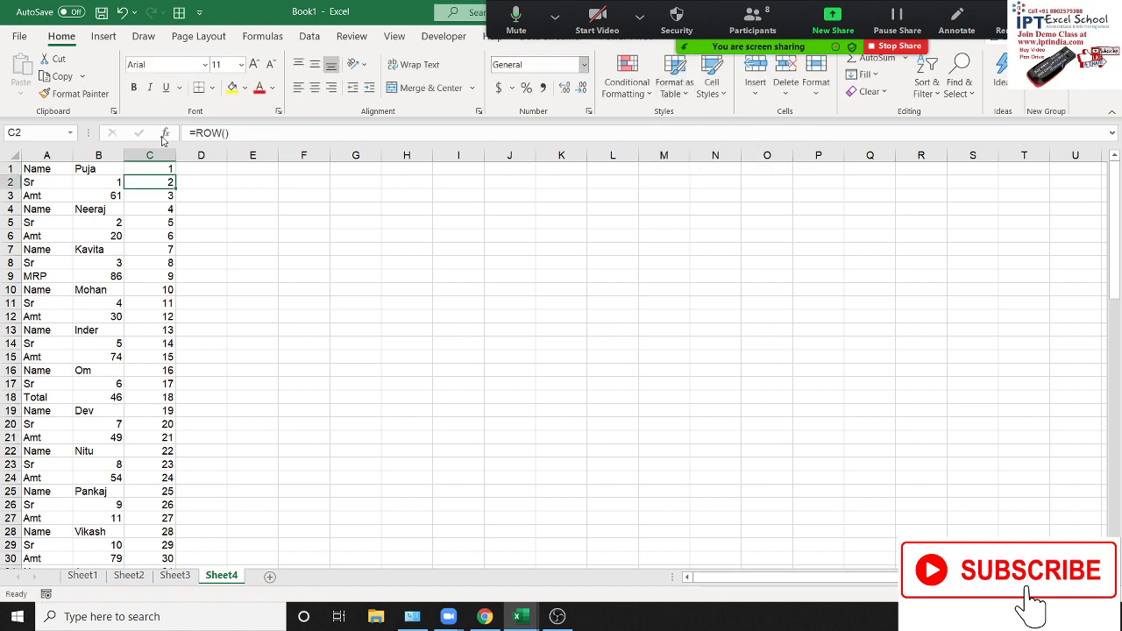
left_click(159, 168)
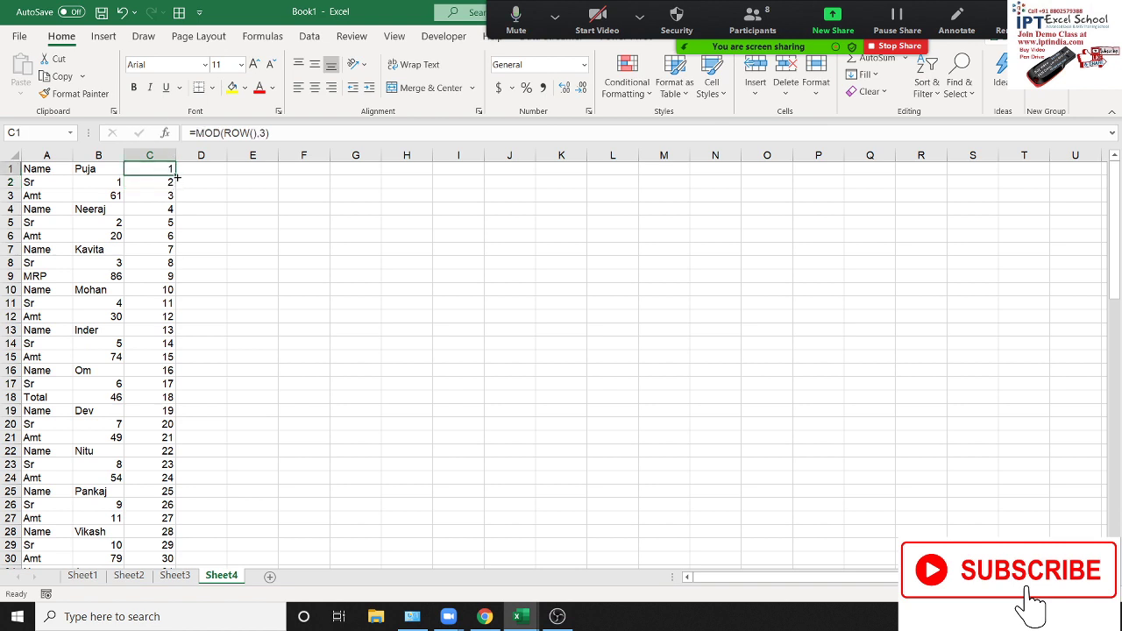
double_click(176, 177)
- Check the repeating 1, 2, 0 results down column C and select them
left_click(249, 251)
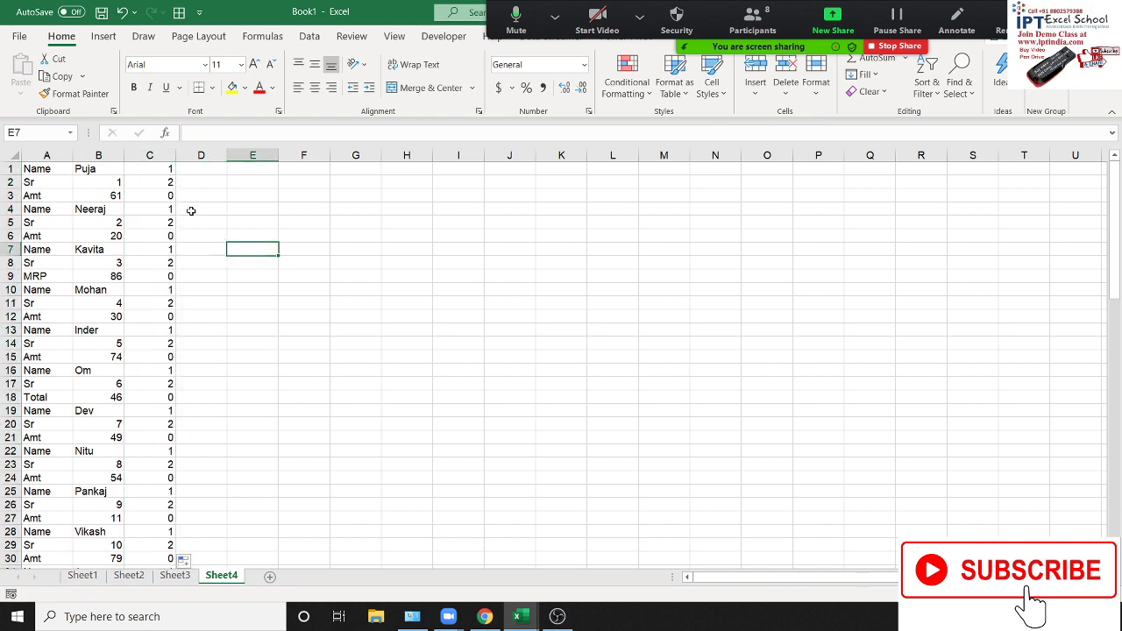
left_click(169, 197)
left_click(168, 209)
left_click(167, 236)
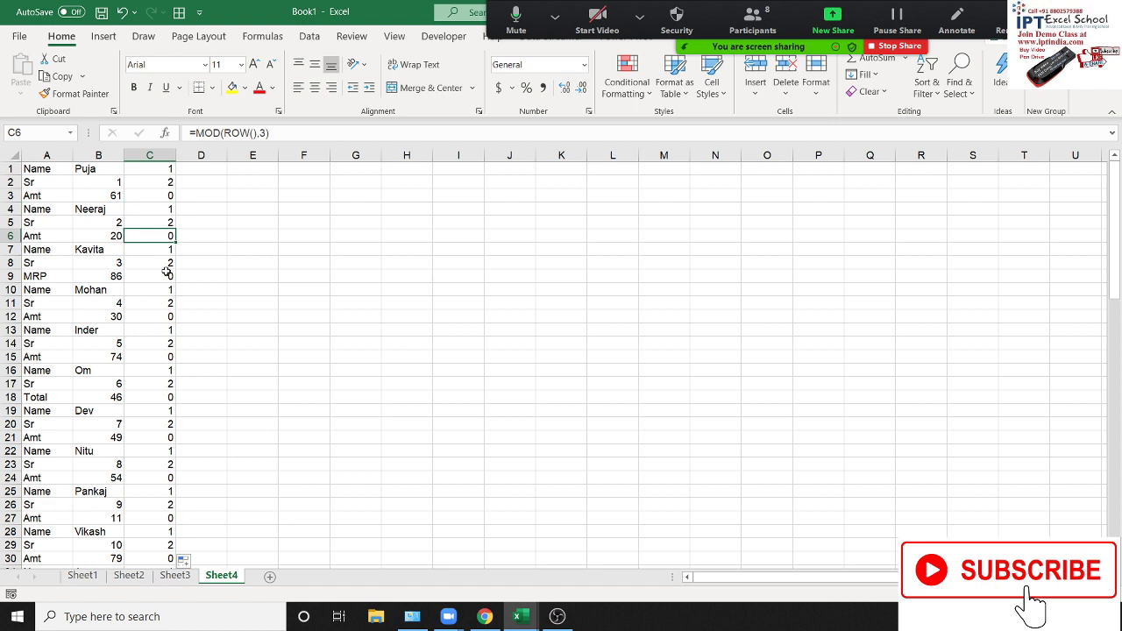
left_click(167, 275)
left_click(162, 313)
left_click(164, 354)
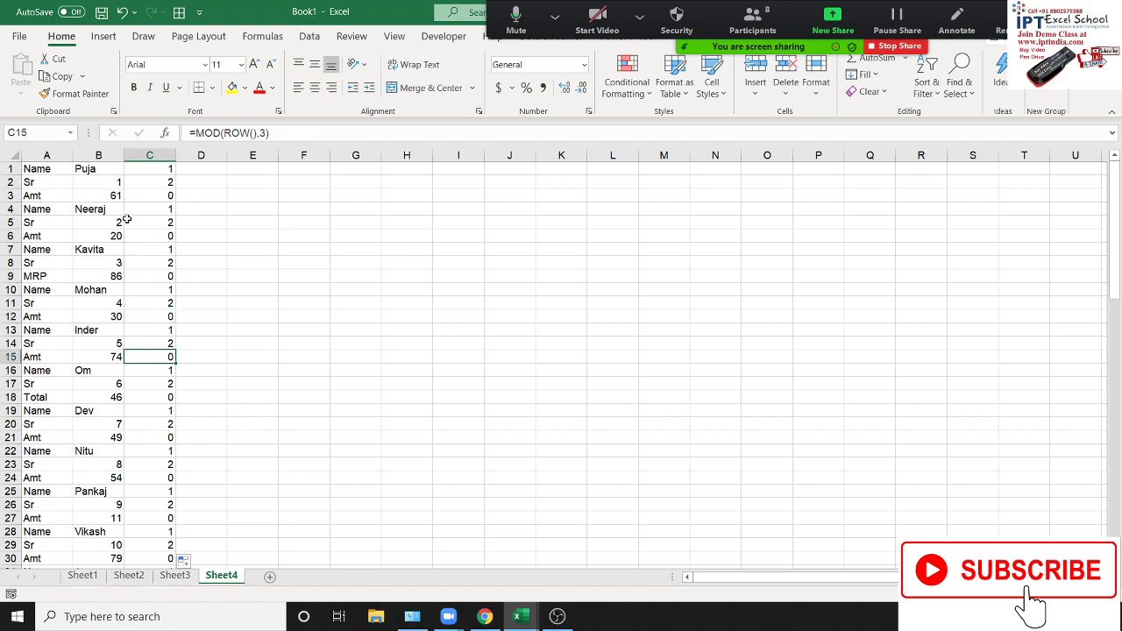
left_click(136, 177)
key("ctrl+shift+Down")
left_click(145, 166)
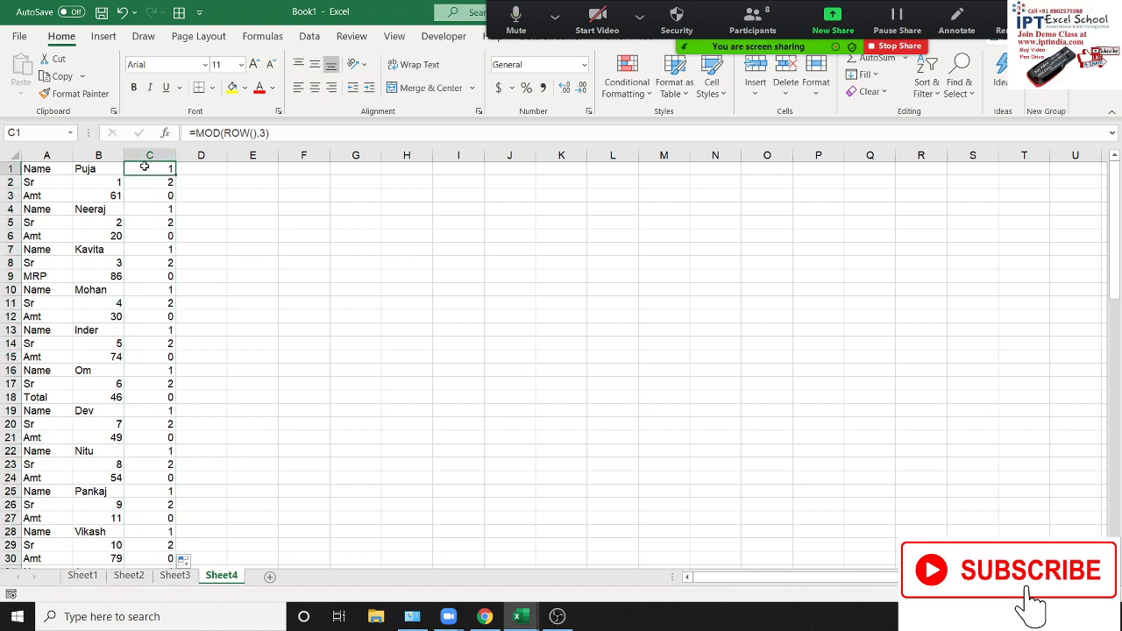
key("ctrl+shift+l")
left_click(169, 168)
left_click(41, 321)
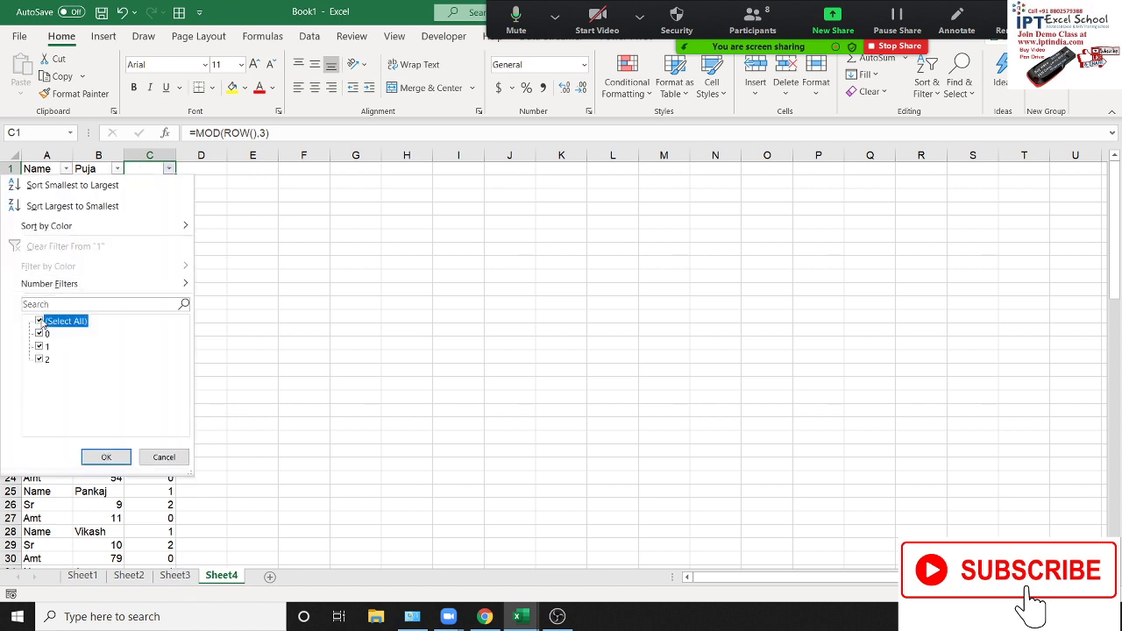
left_click(41, 333)
left_click(104, 457)
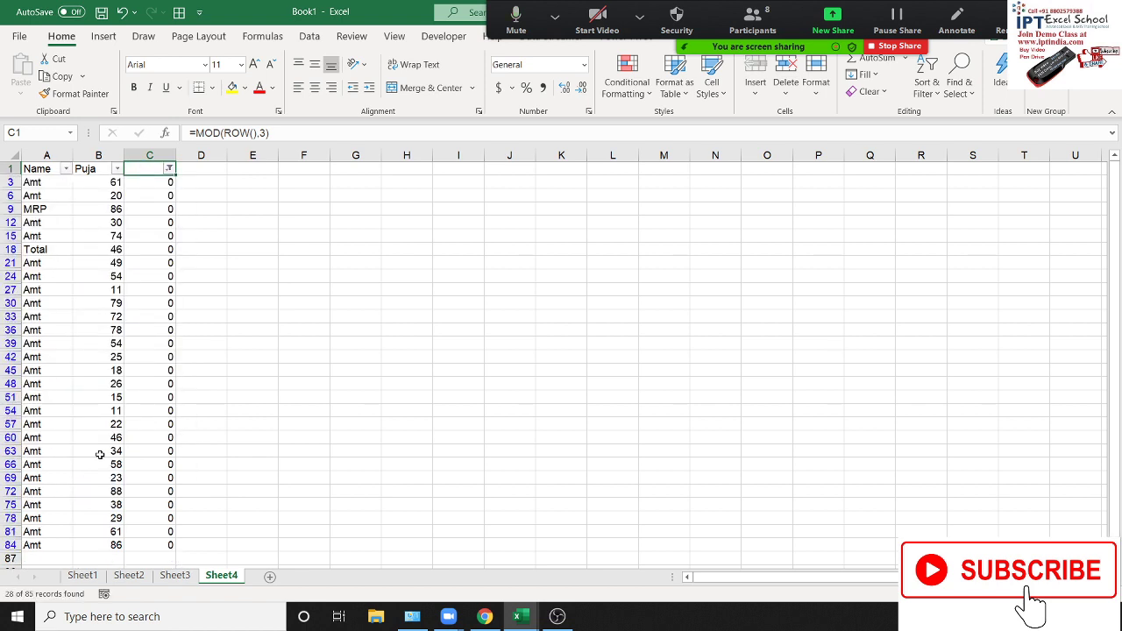
left_click(99, 198)
key("Up")
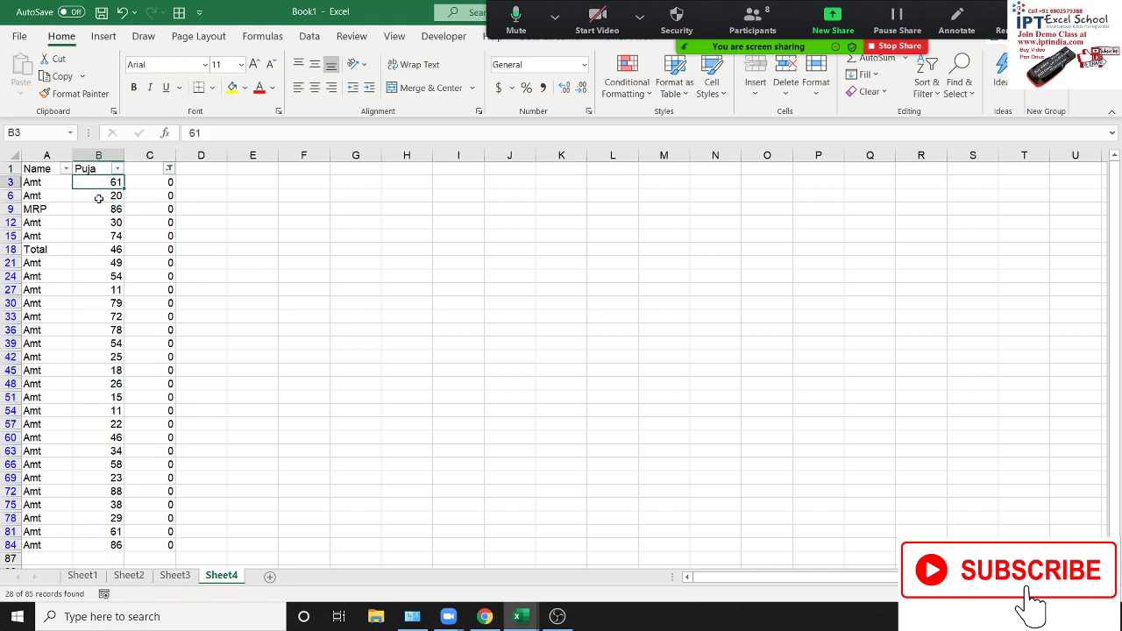
key("ctrl+shift+Down")
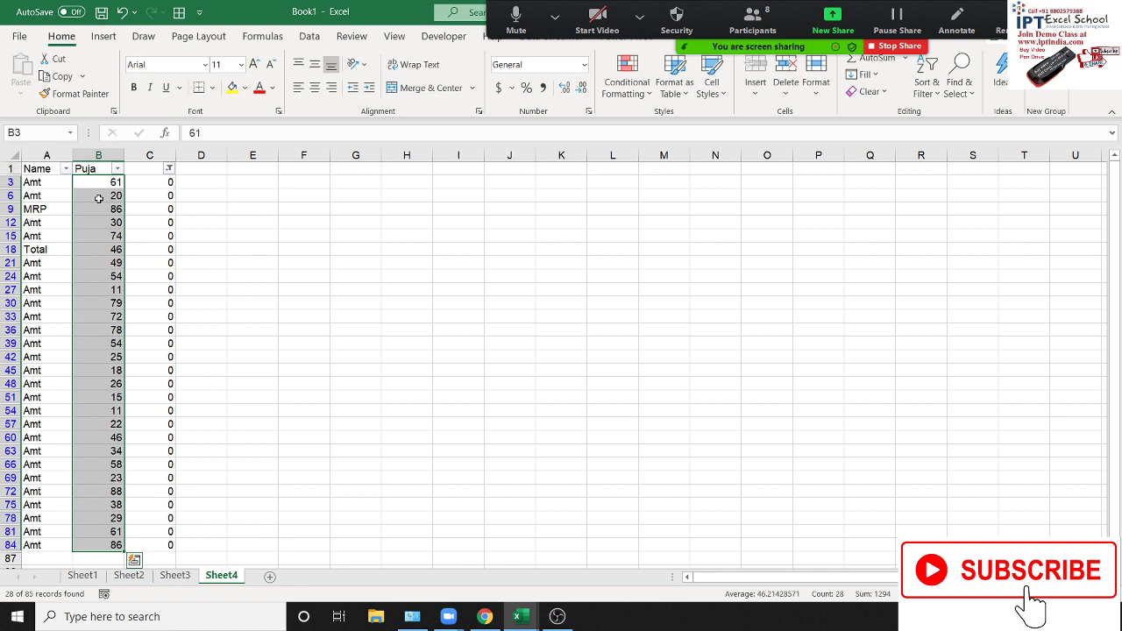
key("ctrl+shift+l")
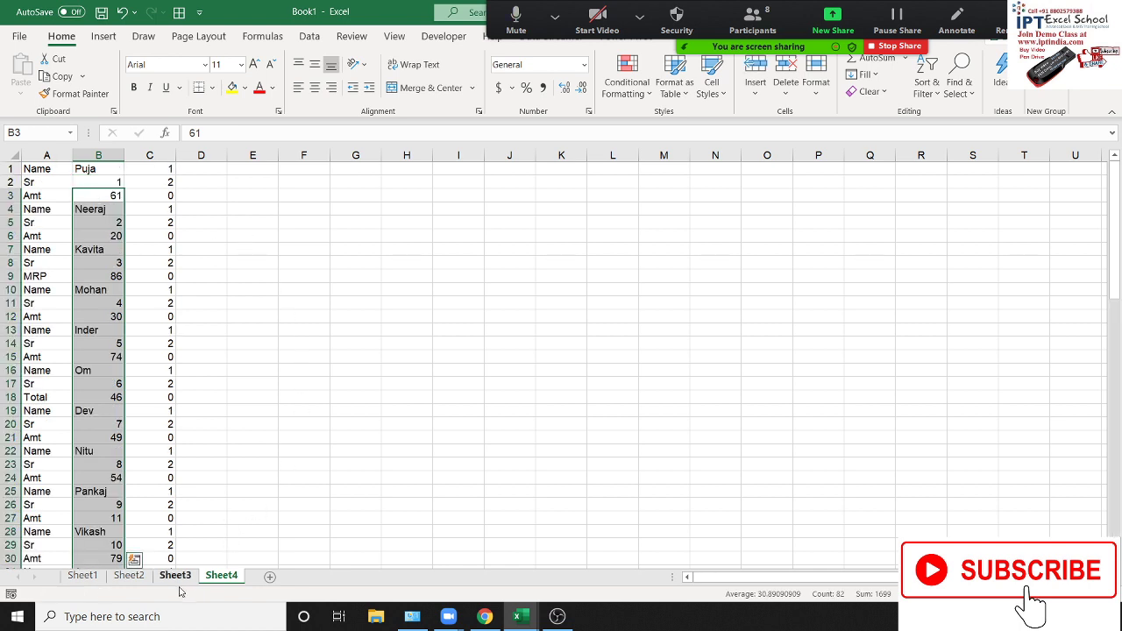
left_click(172, 315)
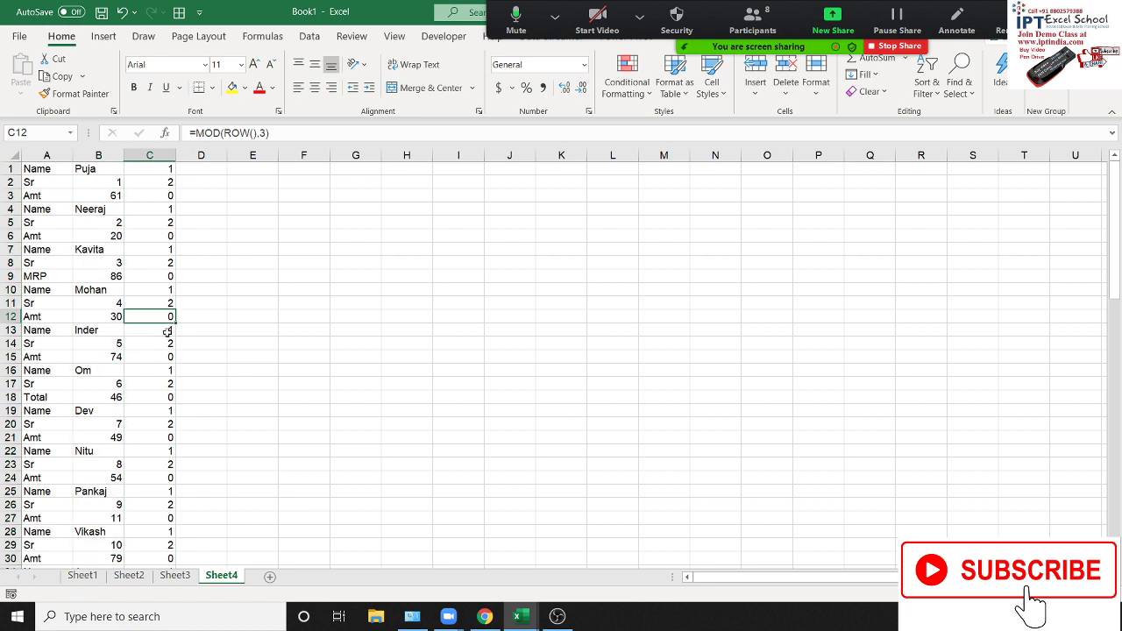
left_click(175, 576)
left_click(232, 580)
- Enter =ROWS(A3:A15) in G4, returning 13
left_click(378, 209)
type("=")
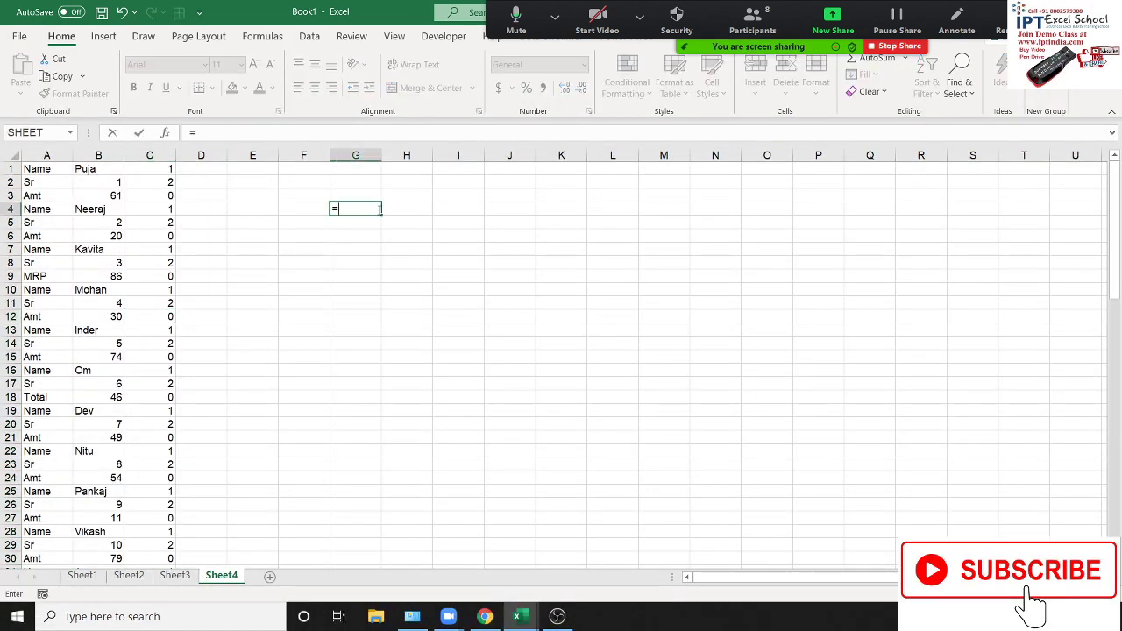
type("row")
key("Down")
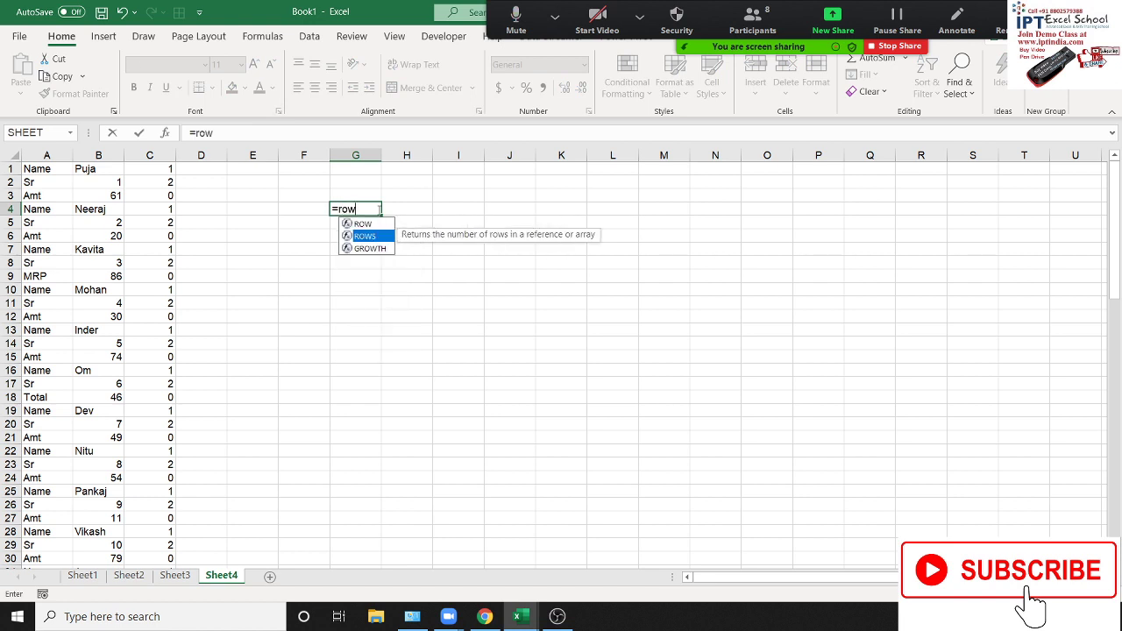
key("Tab")
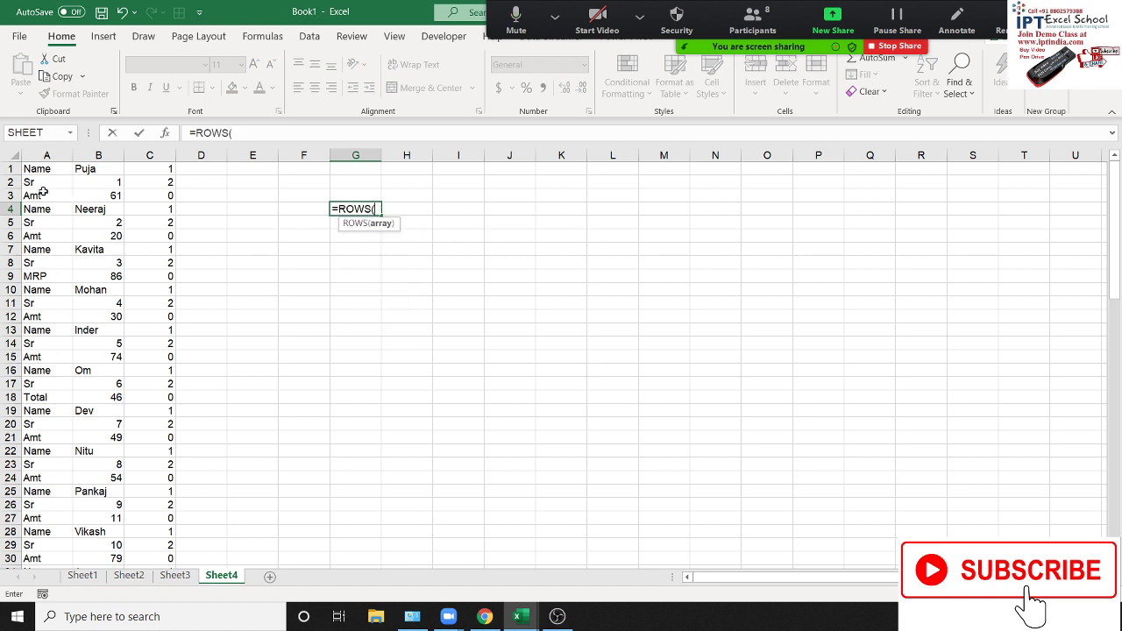
left_click_drag(42, 194, 31, 359)
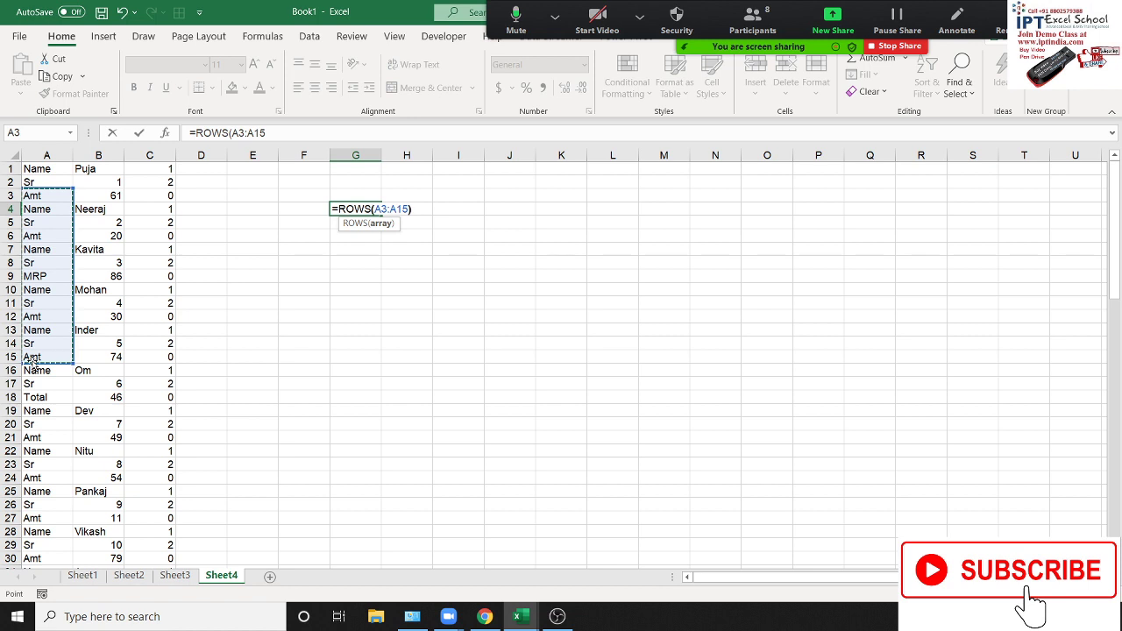
type(")")
key("Return")
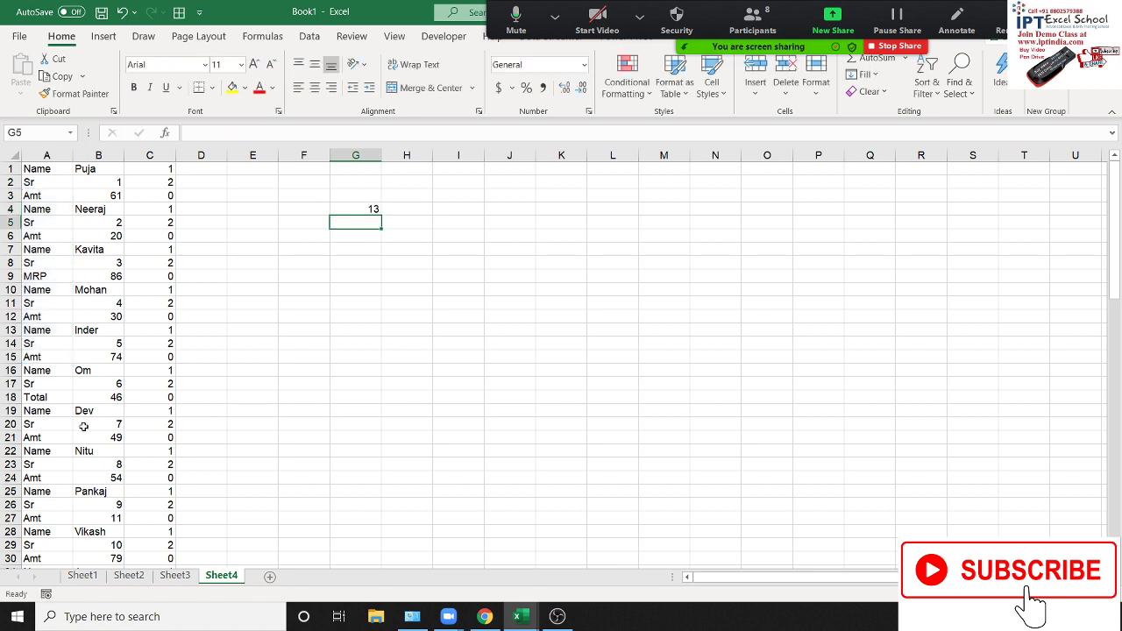
- Enter =COLUMNS(J4:O4) in G5, returning 6
type("=")
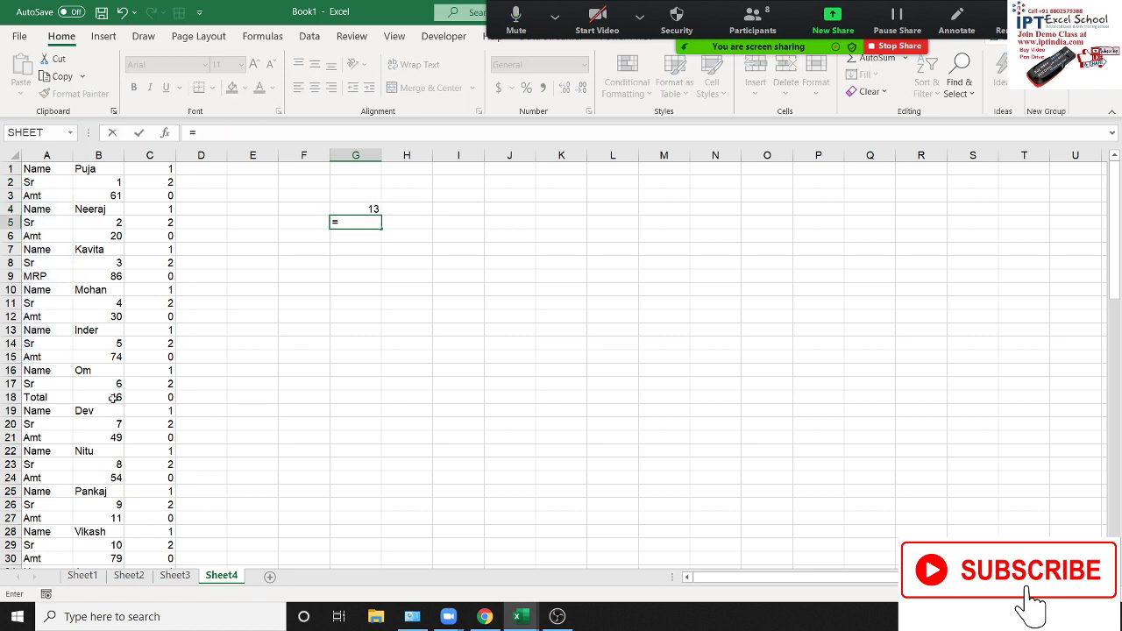
type("clo")
key("BackSpace")
key("BackSpace")
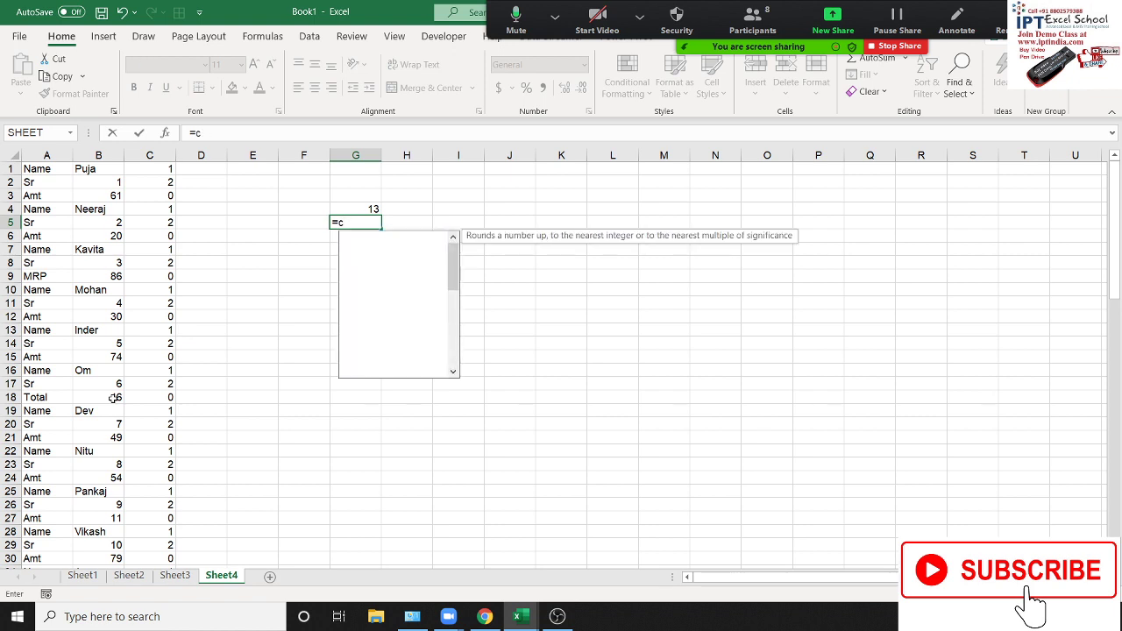
type("ol")
key("Tab")
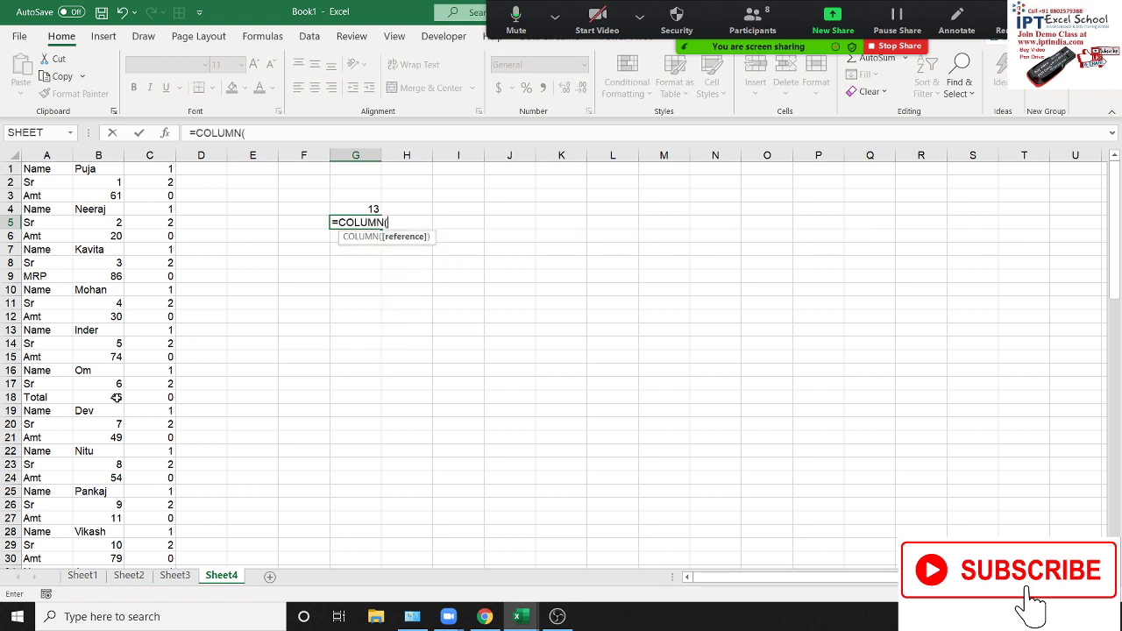
key("BackSpace")
type("s")
key("Tab")
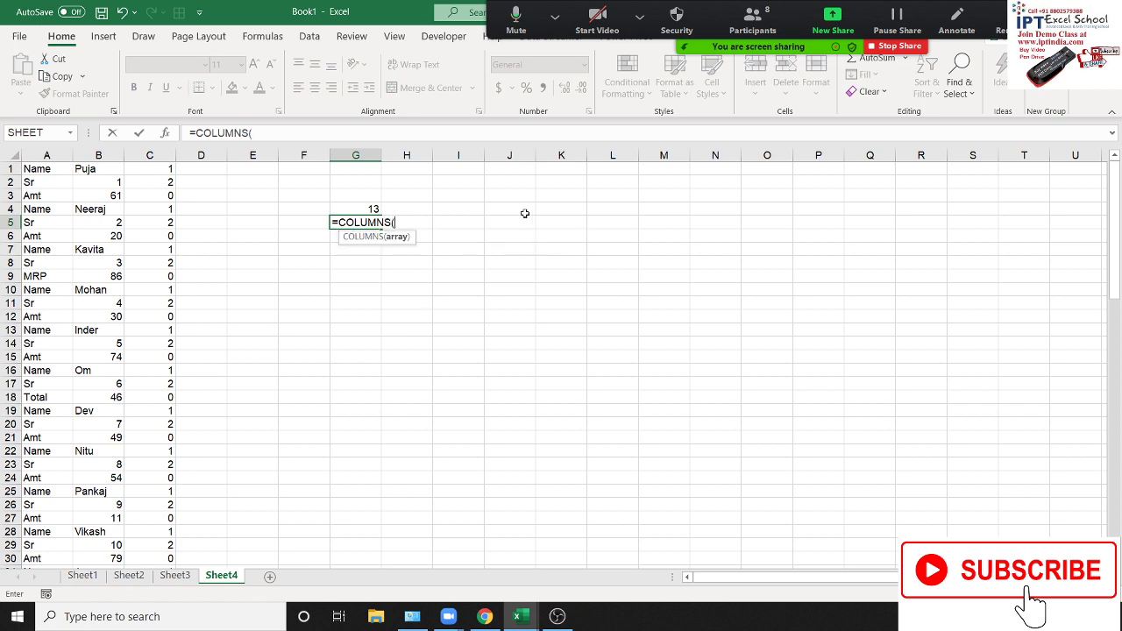
left_click_drag(524, 213, 769, 206)
type(")")
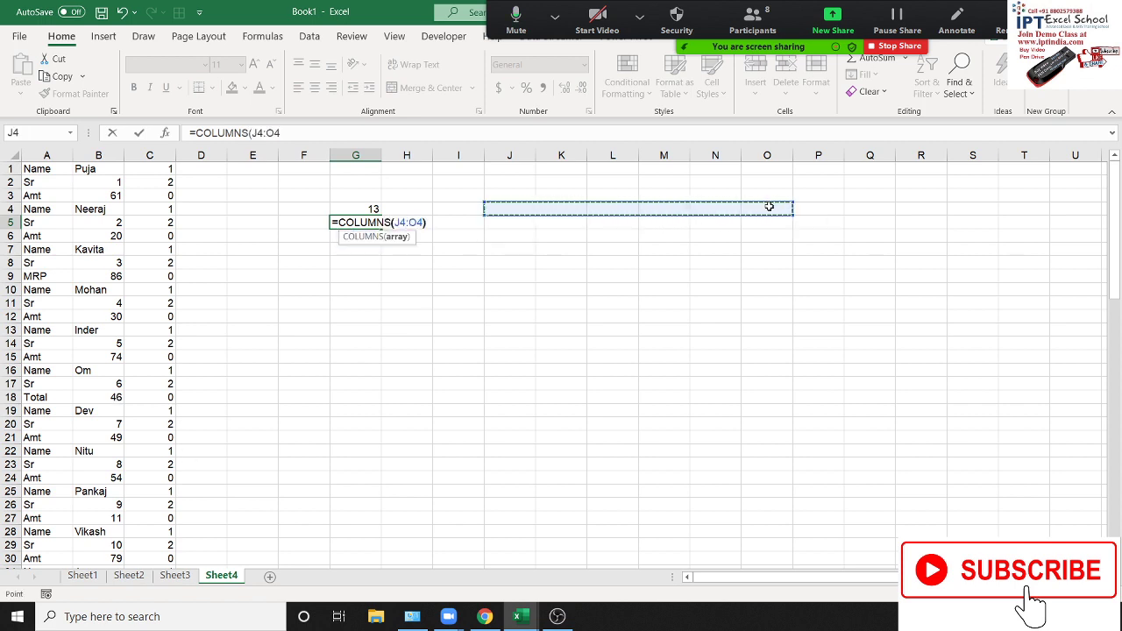
key("Return")
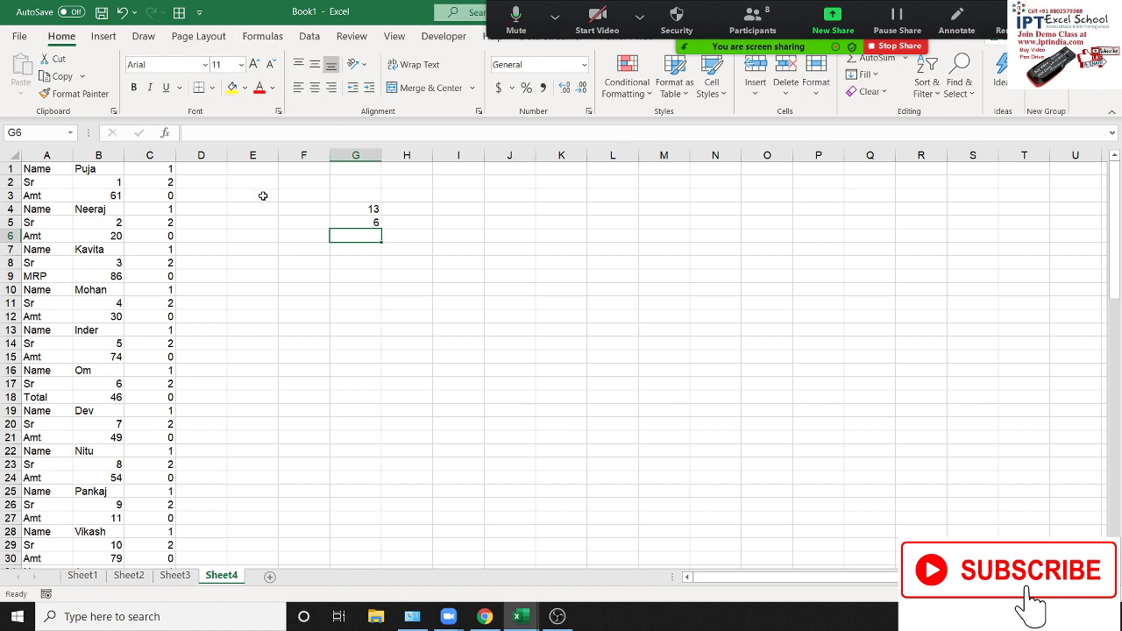
- Browse the Lookup & Reference functions on the Formulas ribbon without inserting any
left_click(263, 36)
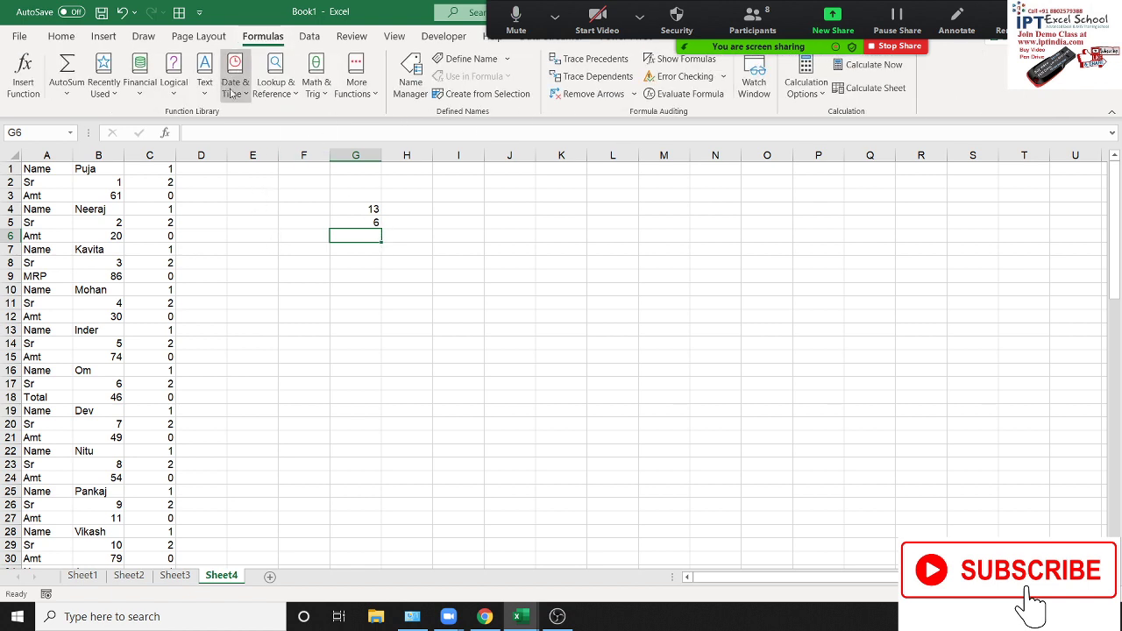
left_click(265, 93)
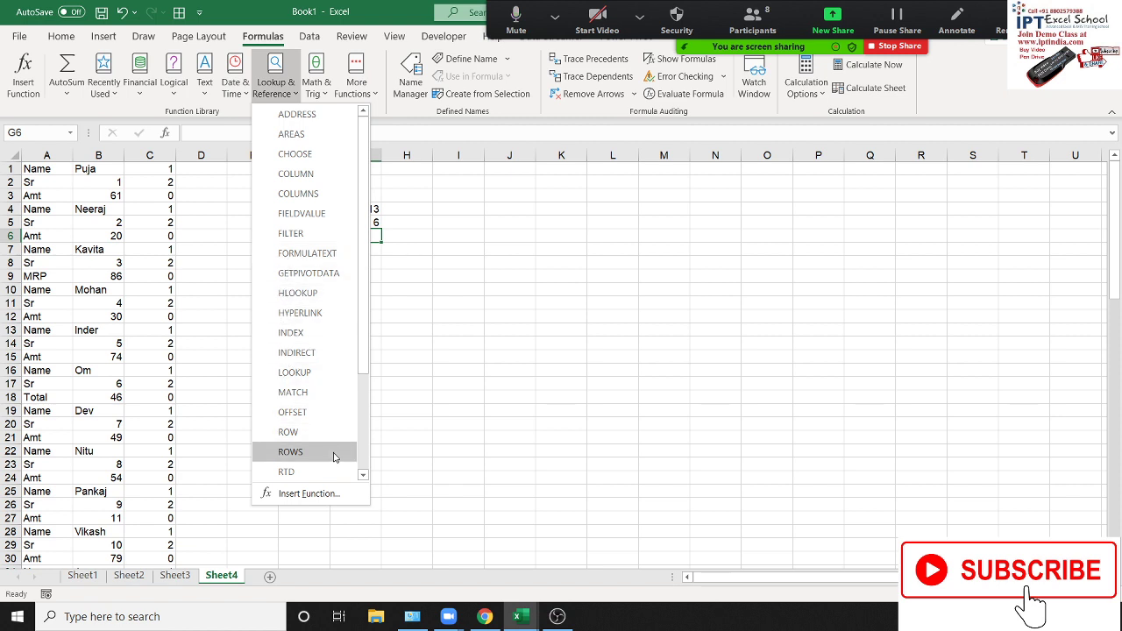
scroll(336, 454, "down", 5)
scroll(339, 451, "down", 1)
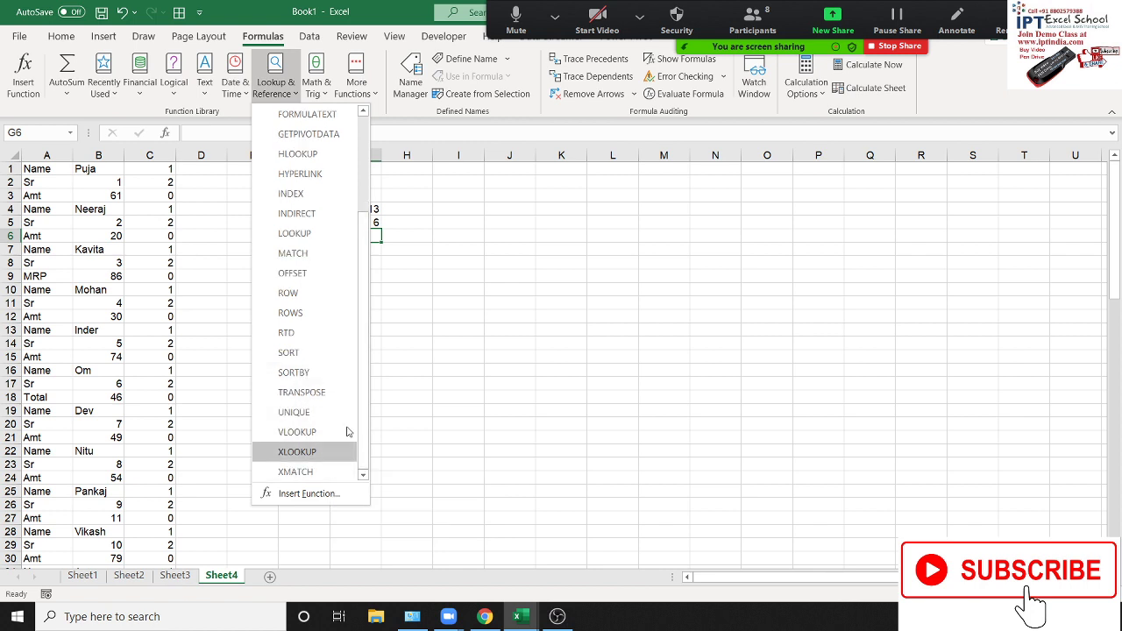
left_click(434, 349)
left_click(357, 250)
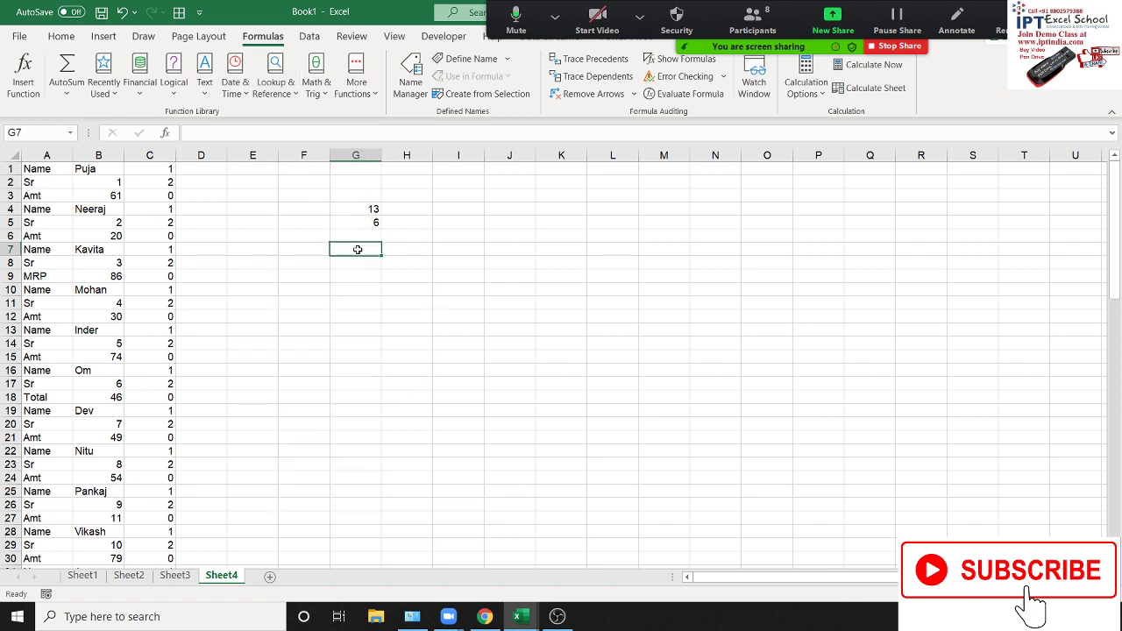
left_click(361, 237)
type("=")
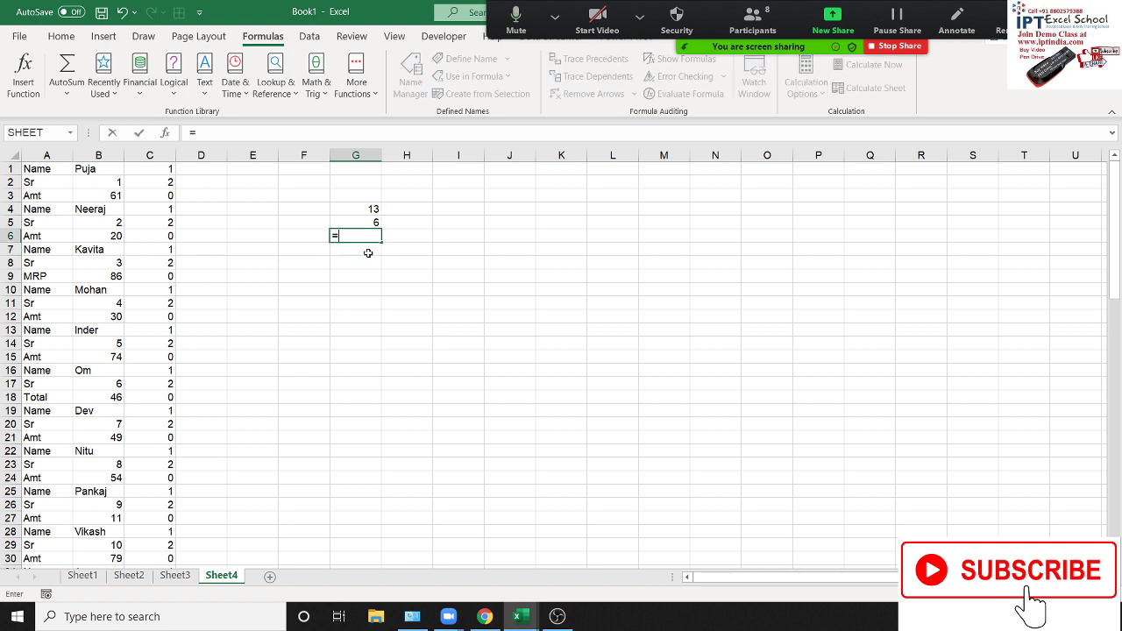
type("fio")
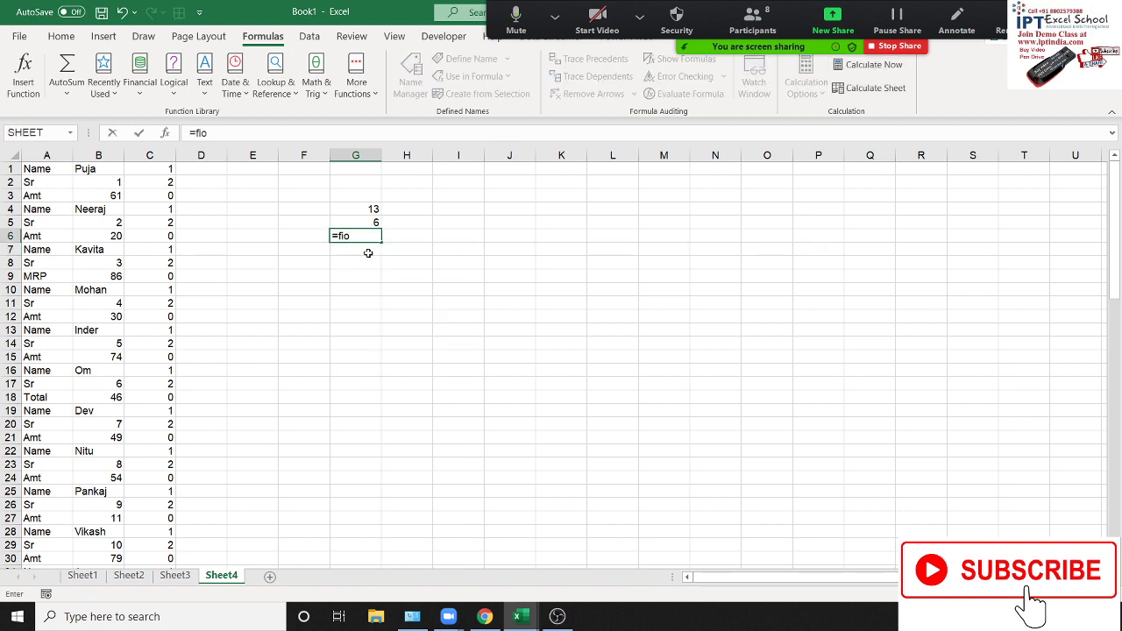
key("BackSpace")
key("BackSpace")
type("il")
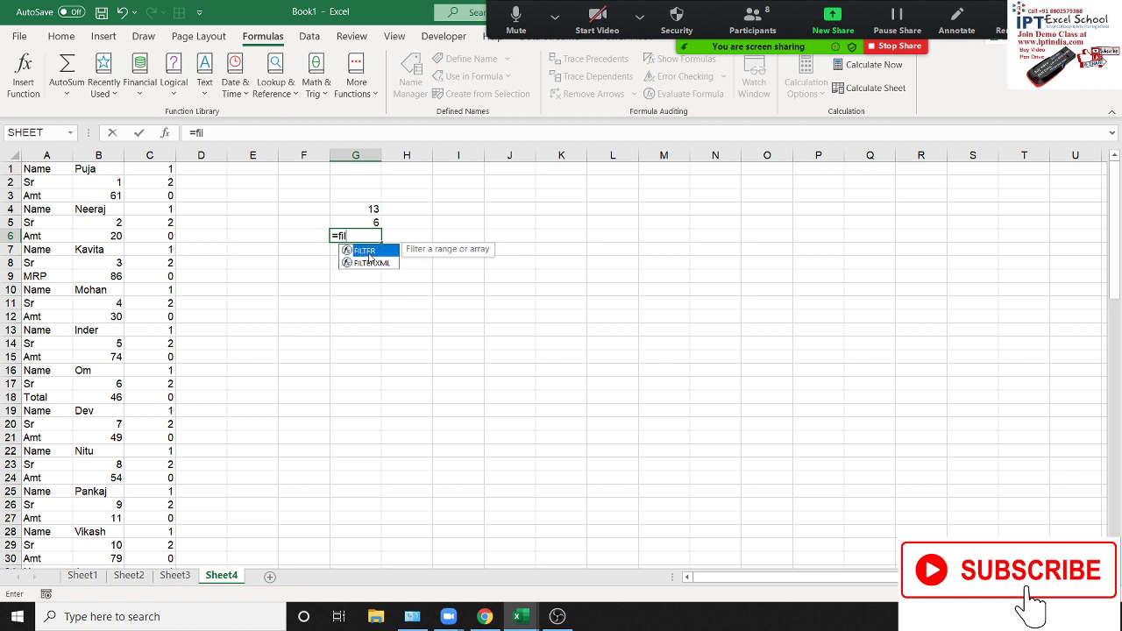
key("BackSpace")
key("BackSpace")
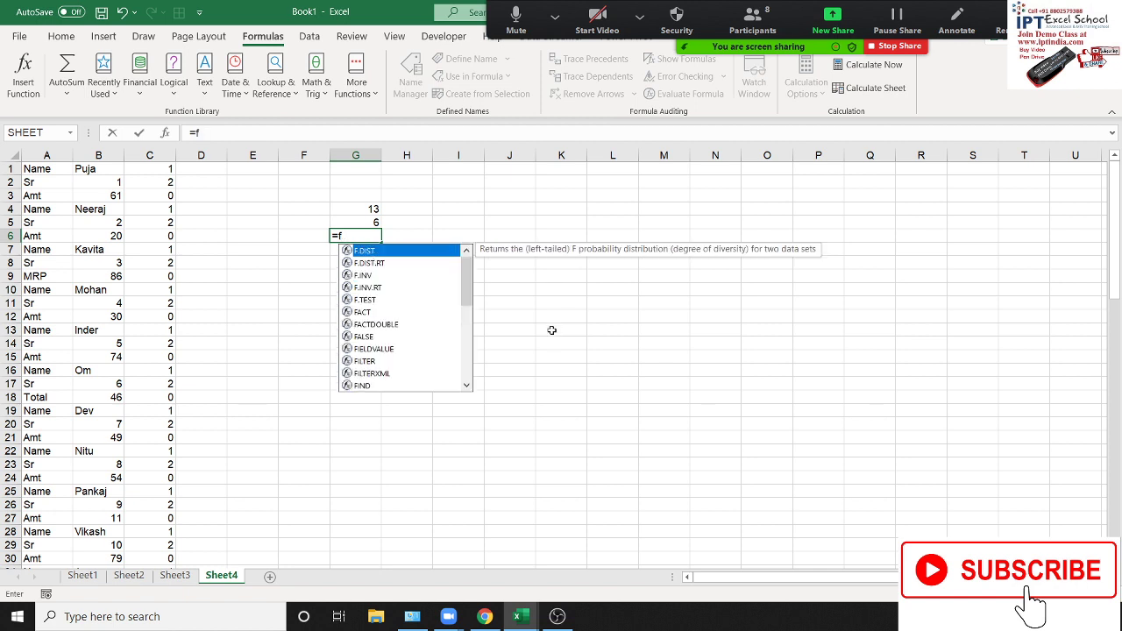
type("ei")
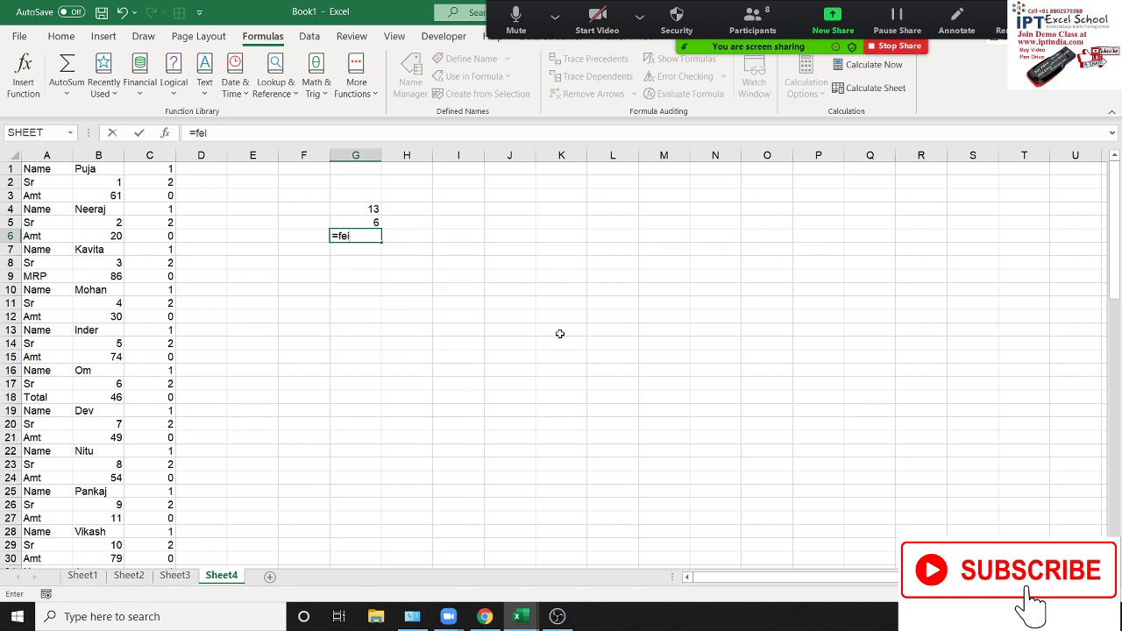
key("BackSpace")
key("BackSpace")
key("BackSpace")
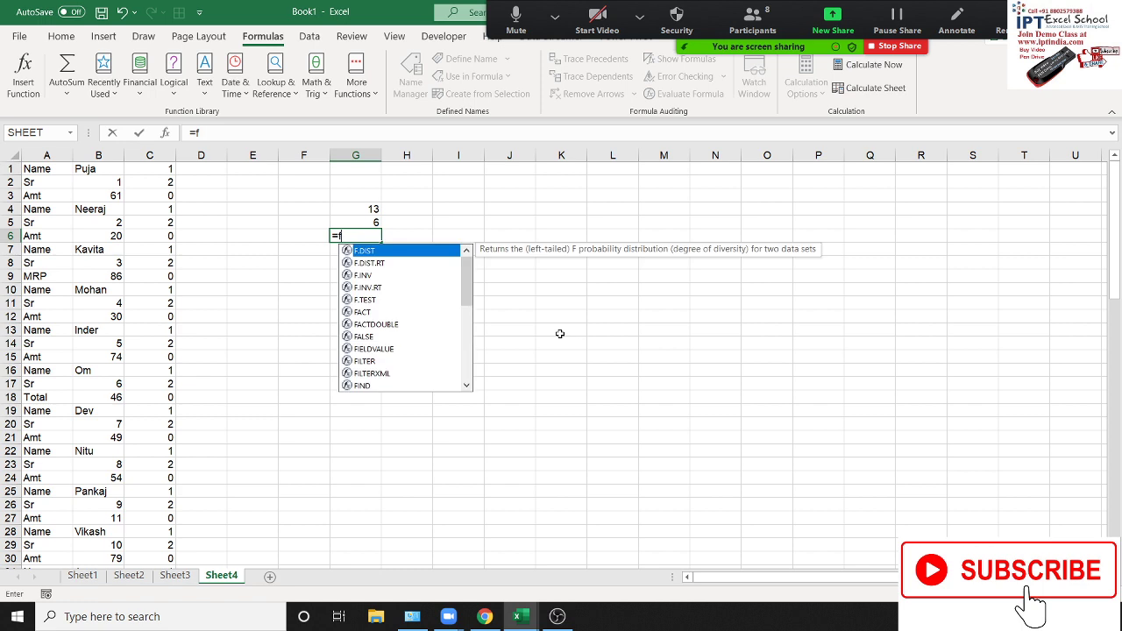
type("i")
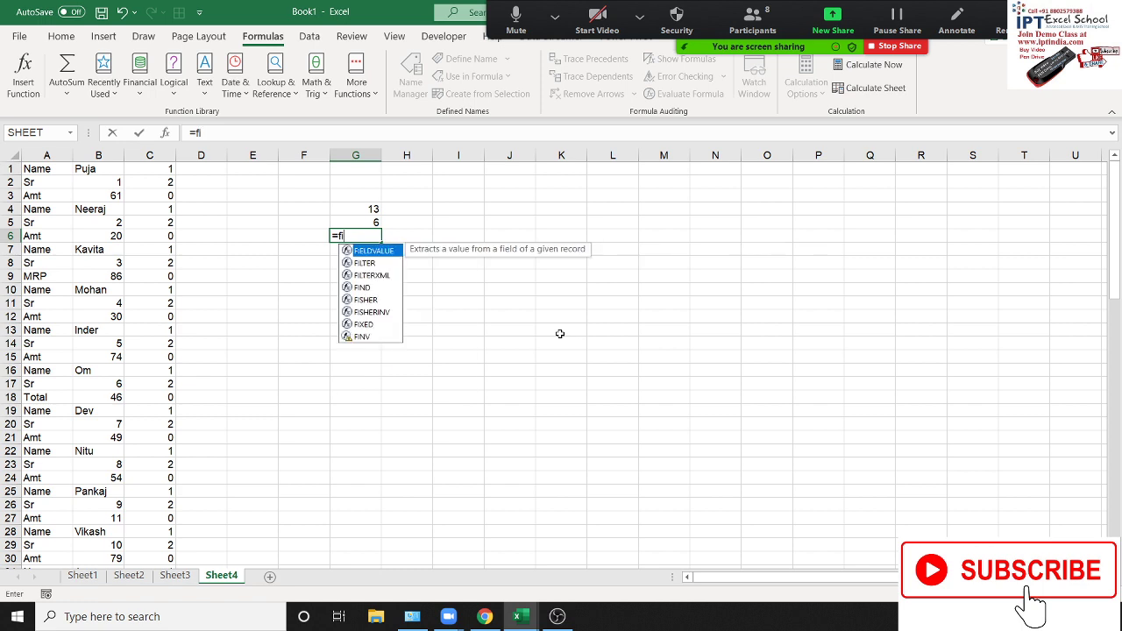
key("Tab")
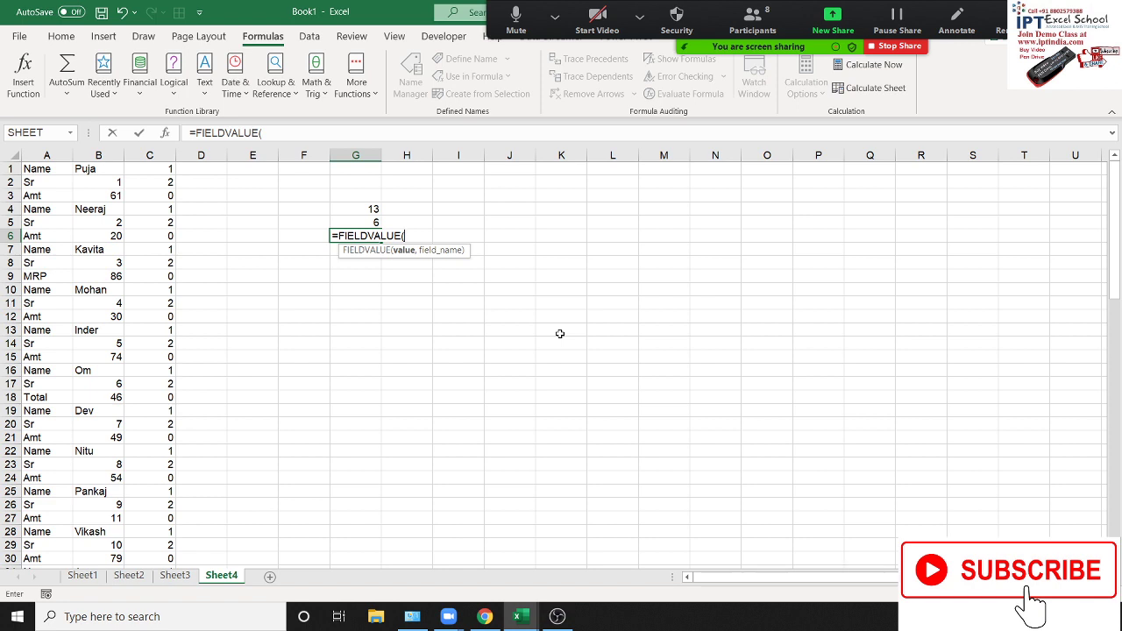
key("Up")
key("Up")
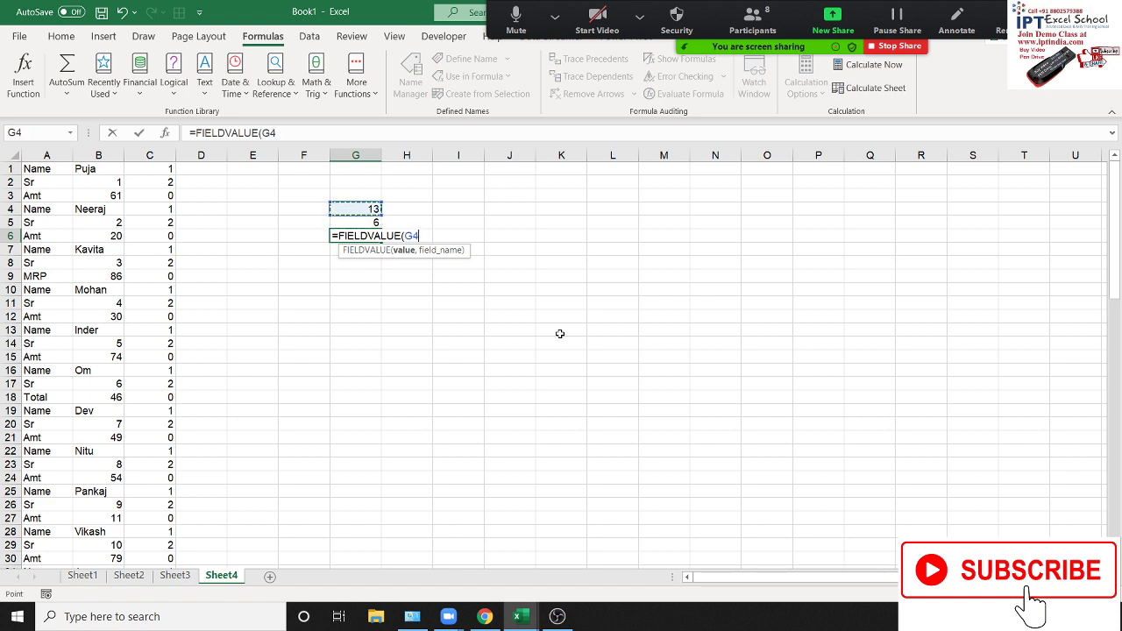
key("Return")
key("Return")
key("Escape")
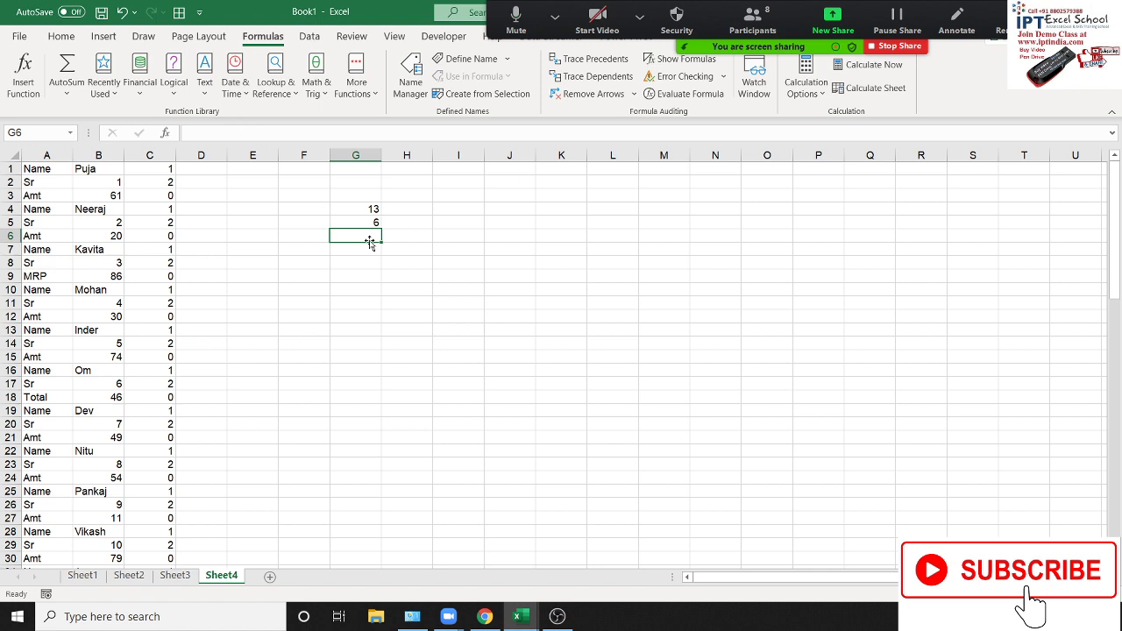
- Enter =FORMULATEXT(G4) in G6 to display =ROWS(A3:A15)
type("=for")
key("Down")
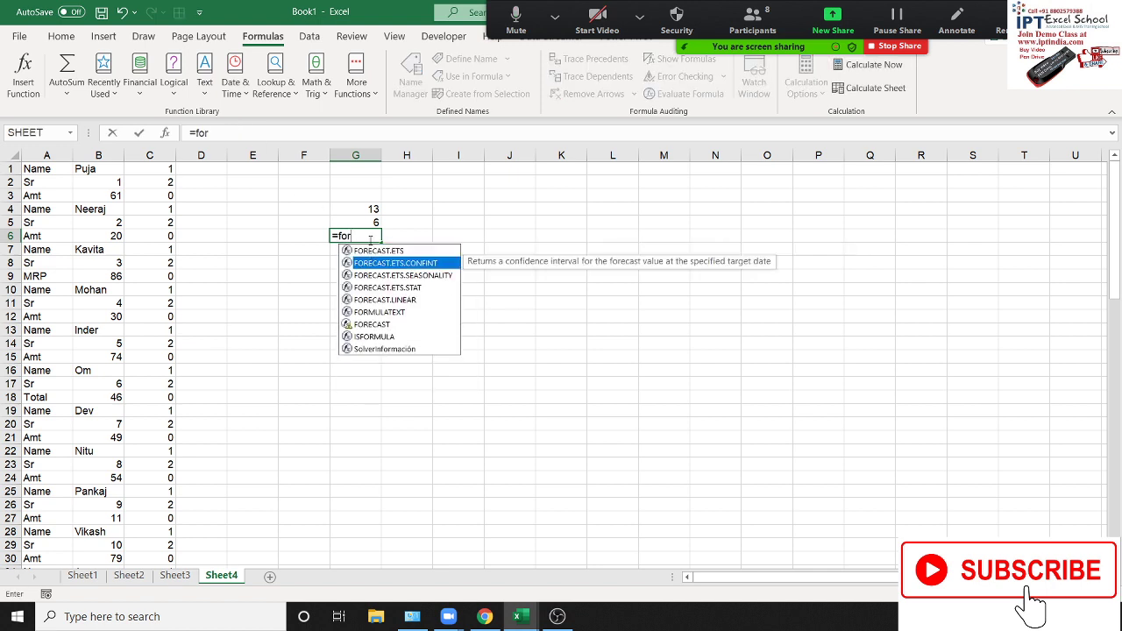
key("Down")
key("Down")
key("Down")
key("Down")
key("Tab")
key("Up")
key("Up")
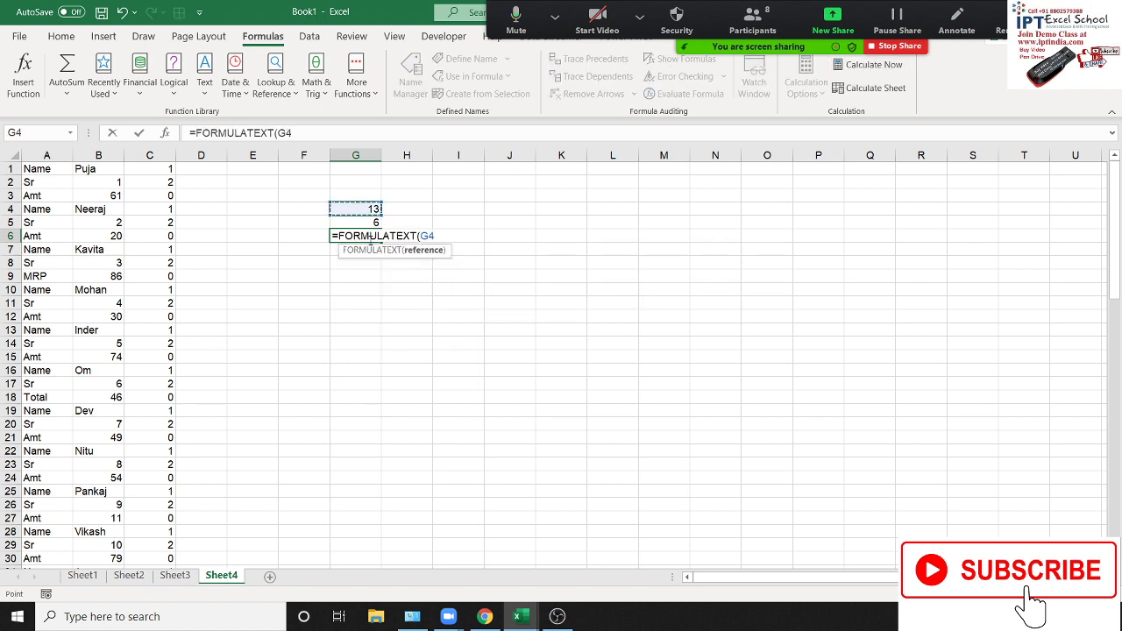
key("Return")
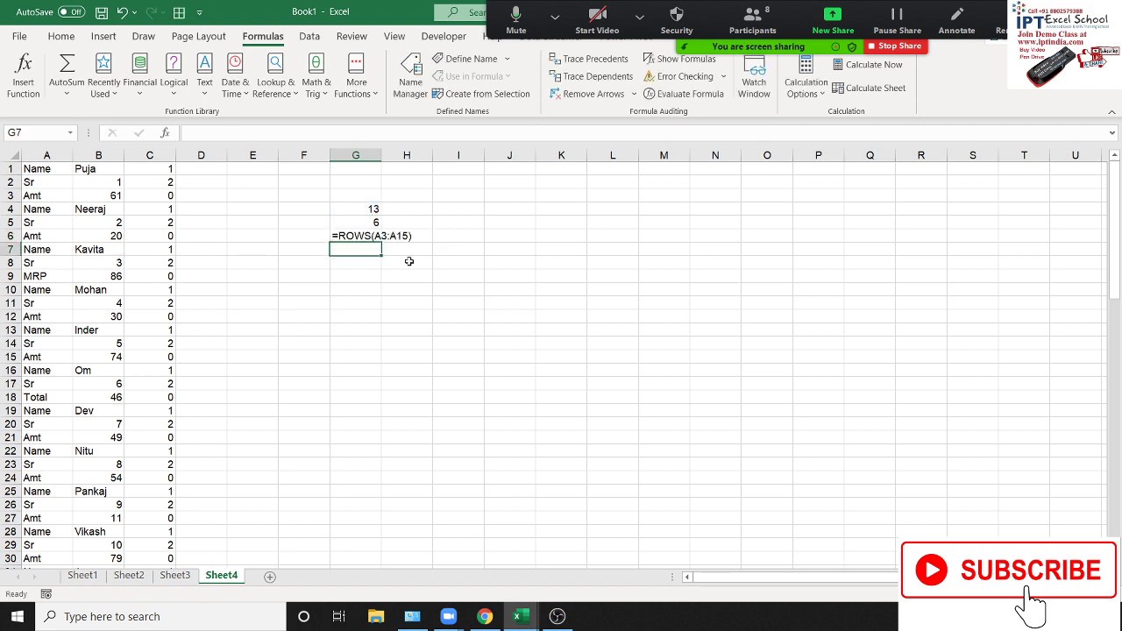
left_click_drag(357, 326, 357, 344)
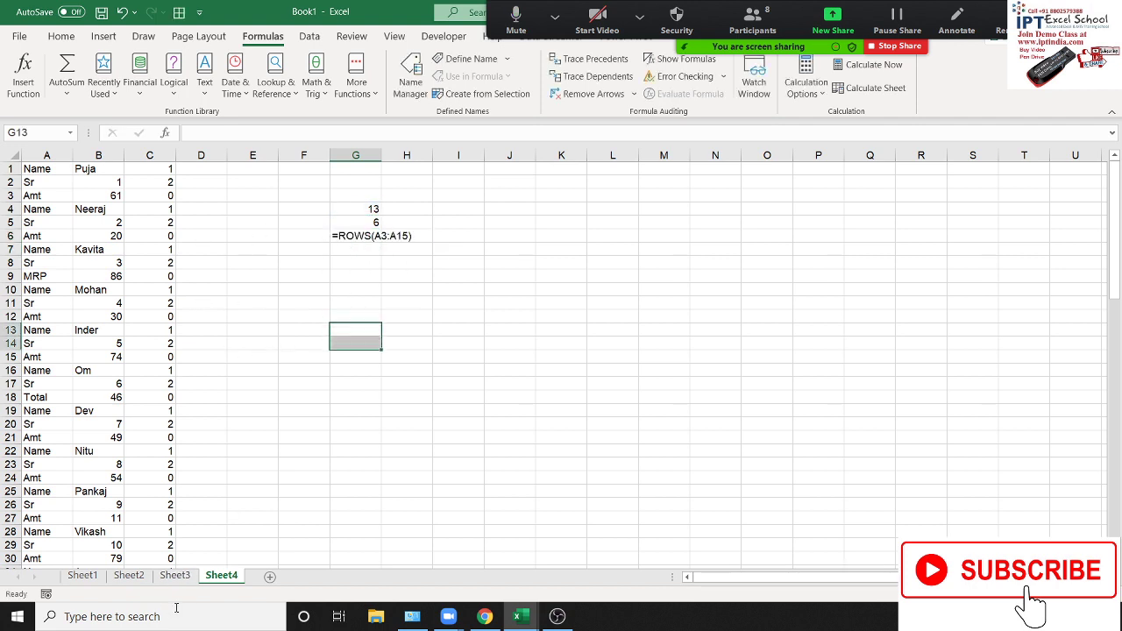
left_click(323, 278)
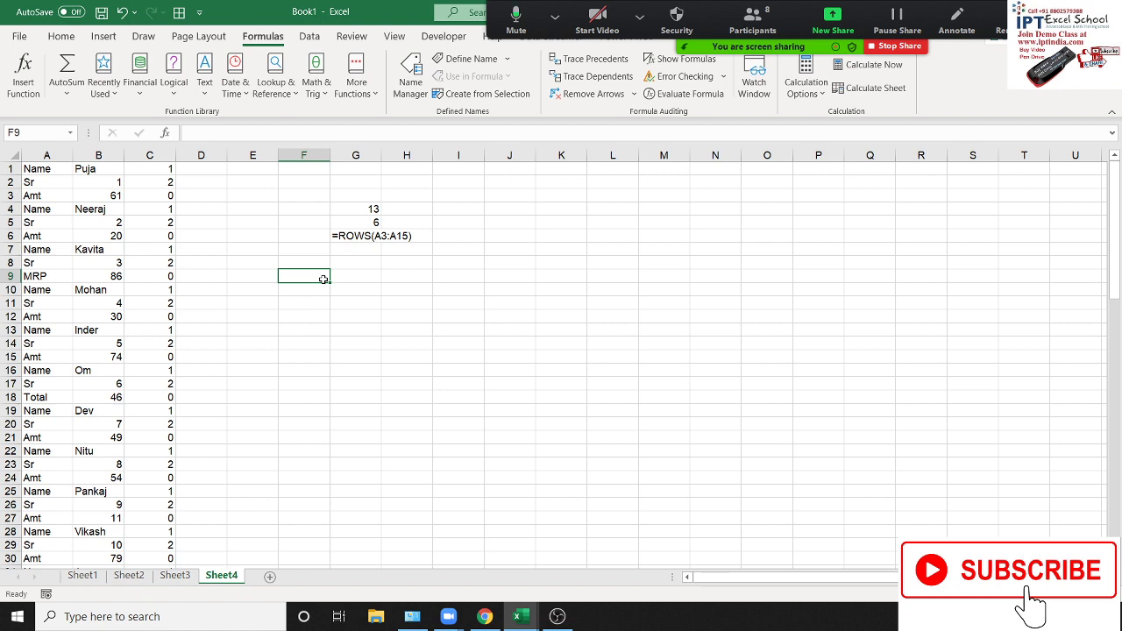
type("www.g")
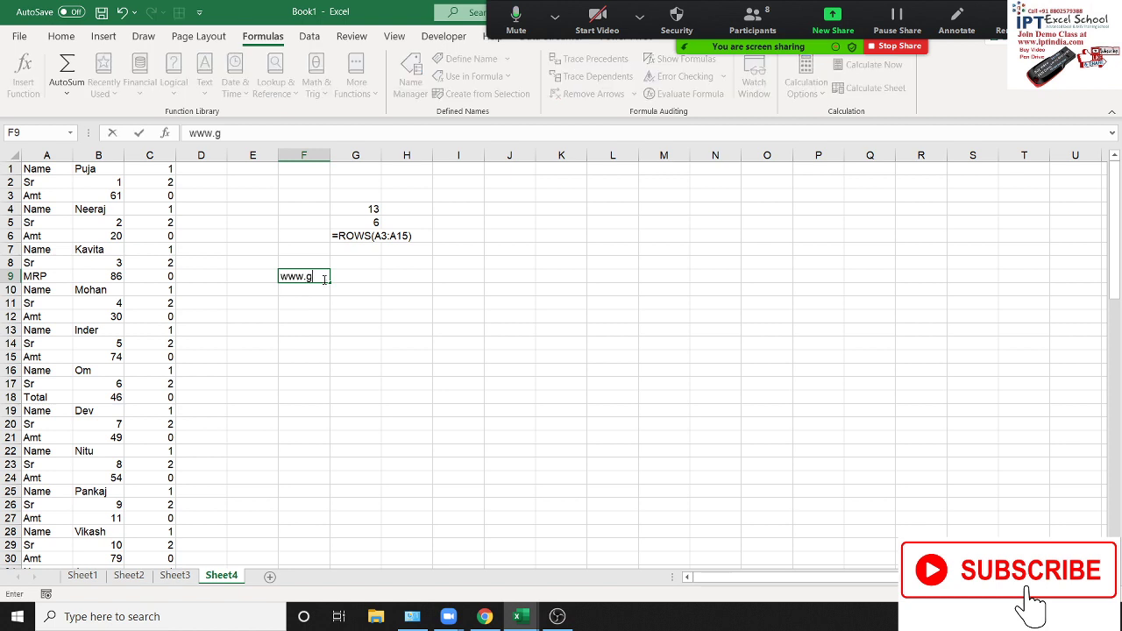
type("oogle.co")
type("m")
key("Return")
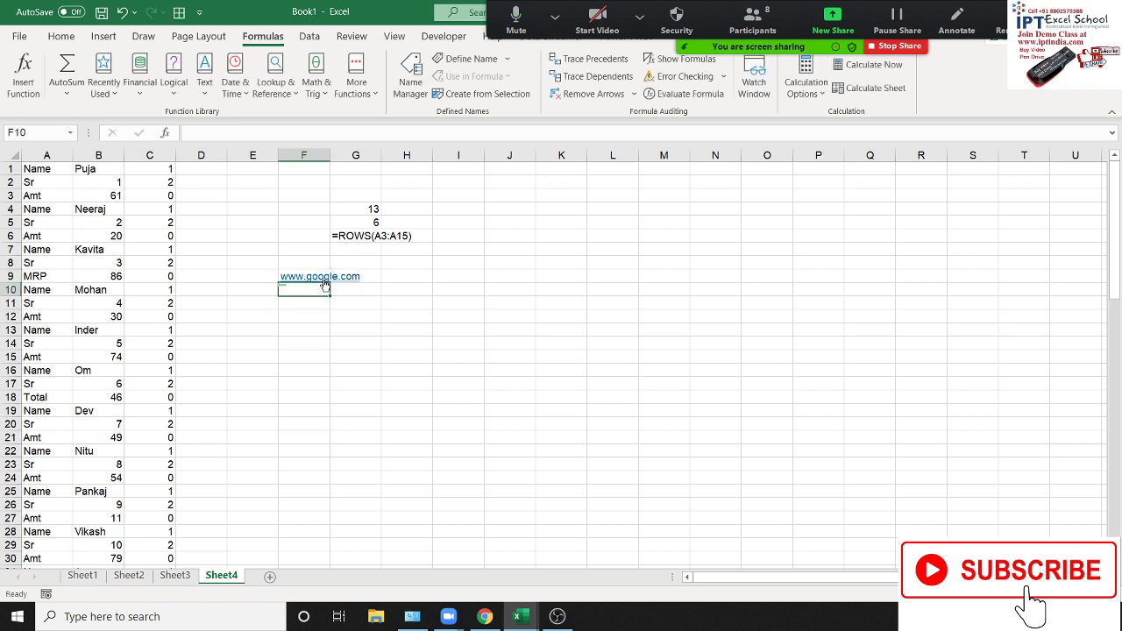
left_click(321, 281)
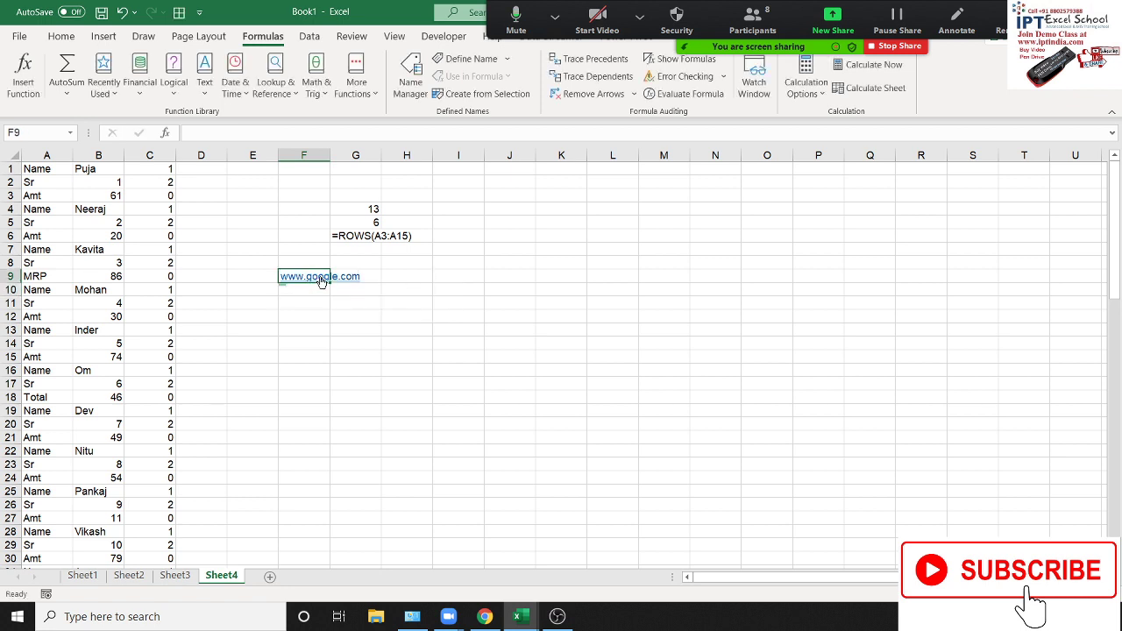
right_click(322, 280)
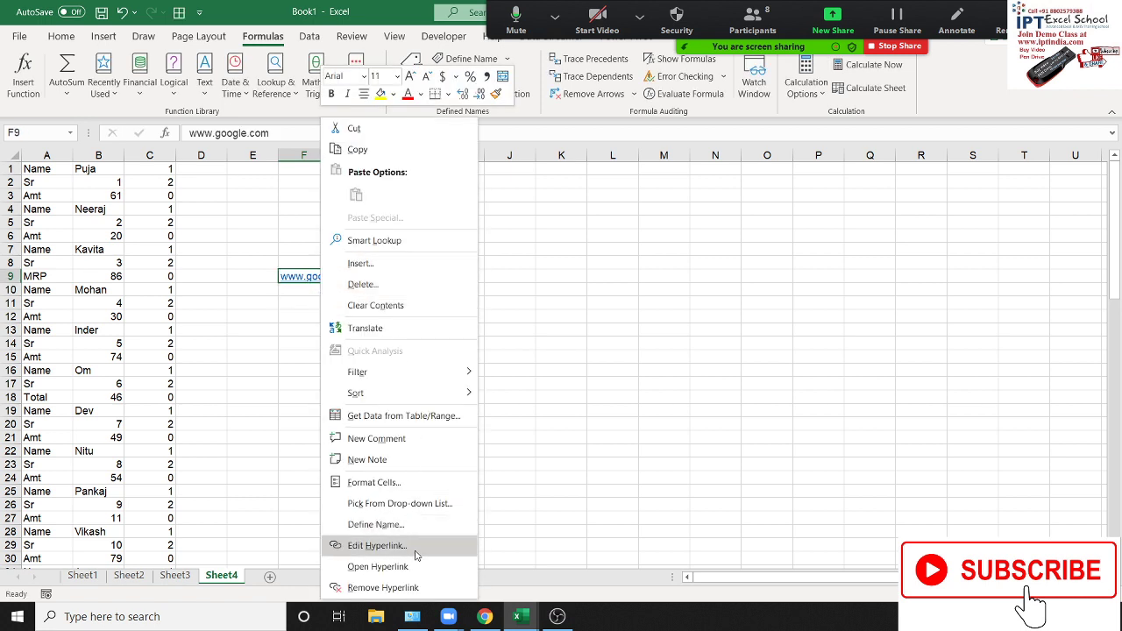
left_click(383, 588)
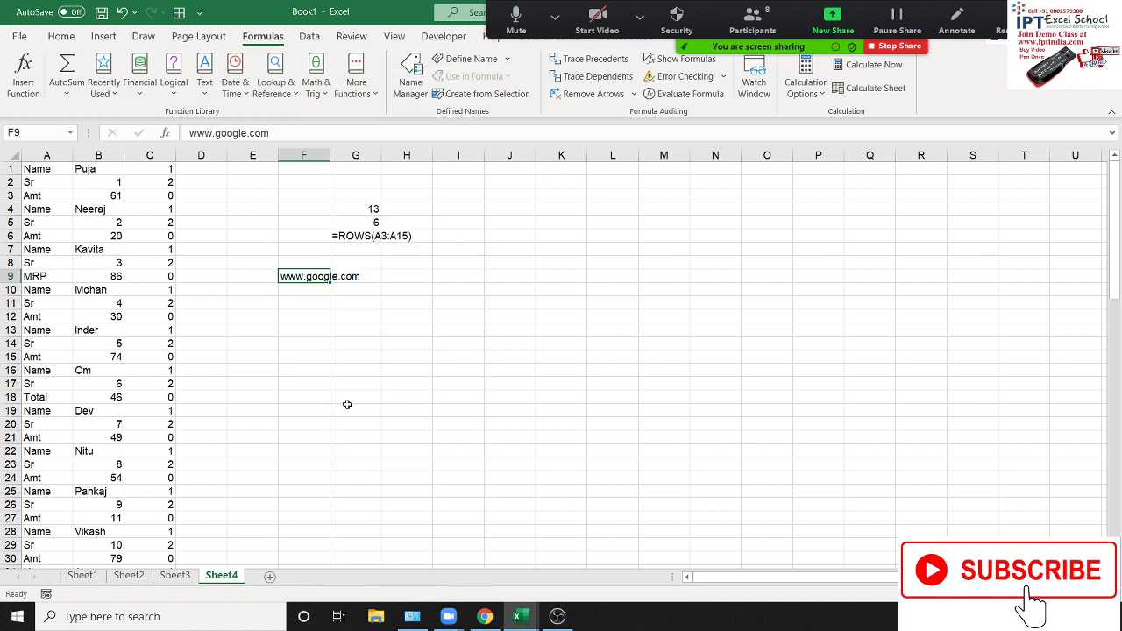
key("shift+Down")
key("shift+Down")
key("shift+Down")
key("shift+Down")
key("shift+Down")
key("ctrl+d")
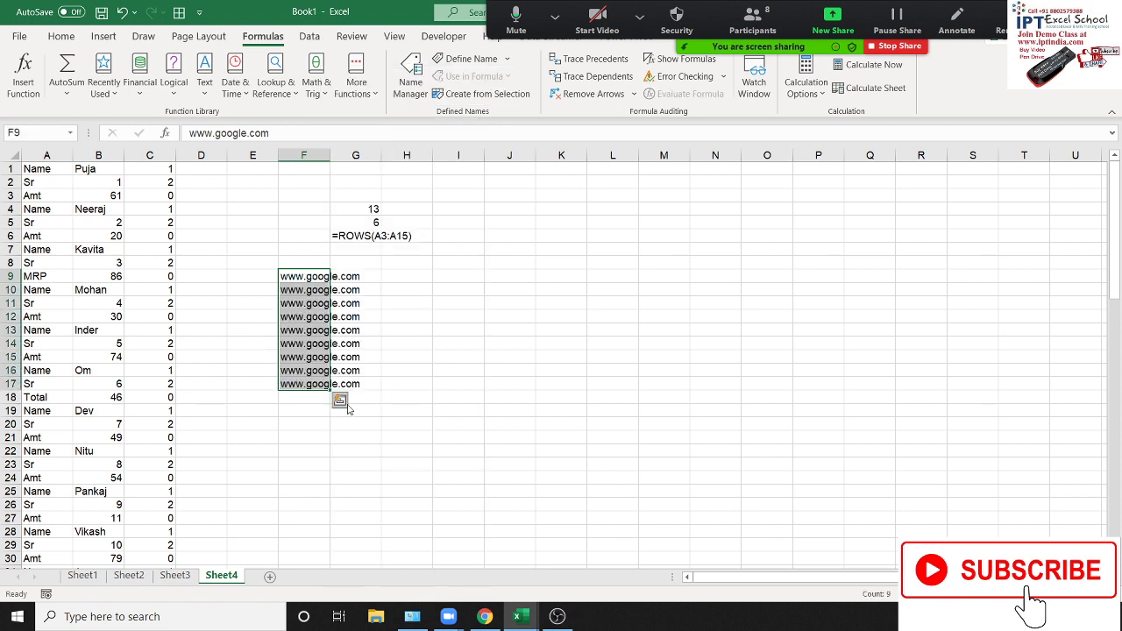
key("Right")
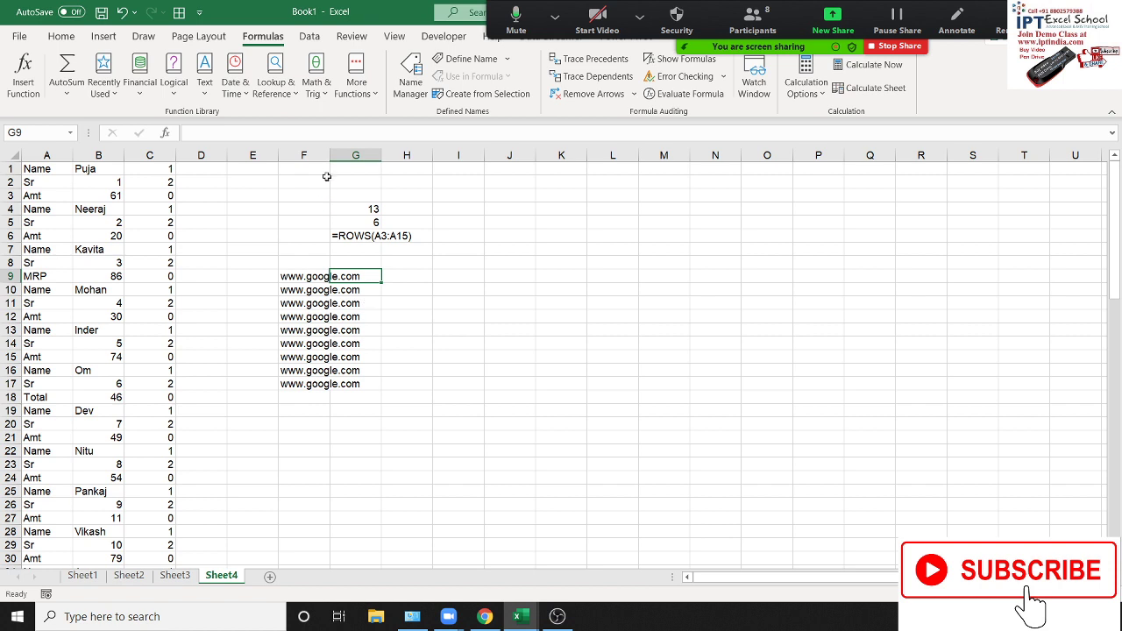
double_click(330, 158)
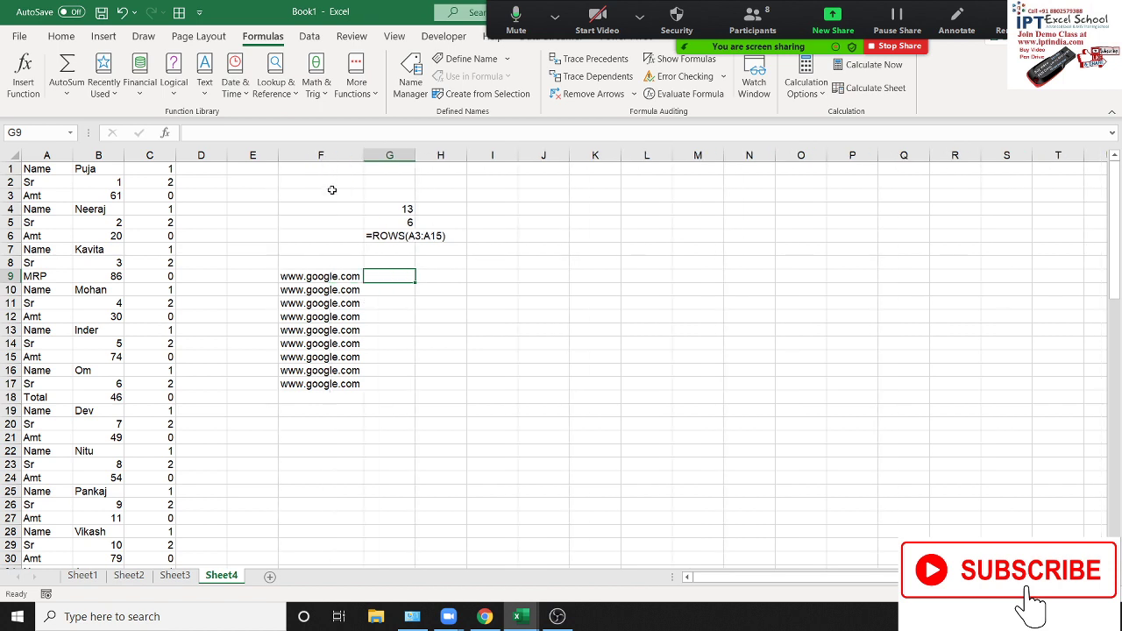
- Enter =HYPERLINK(F9,"Click OPEN") in G9 and copy it down to G17
type("=h")
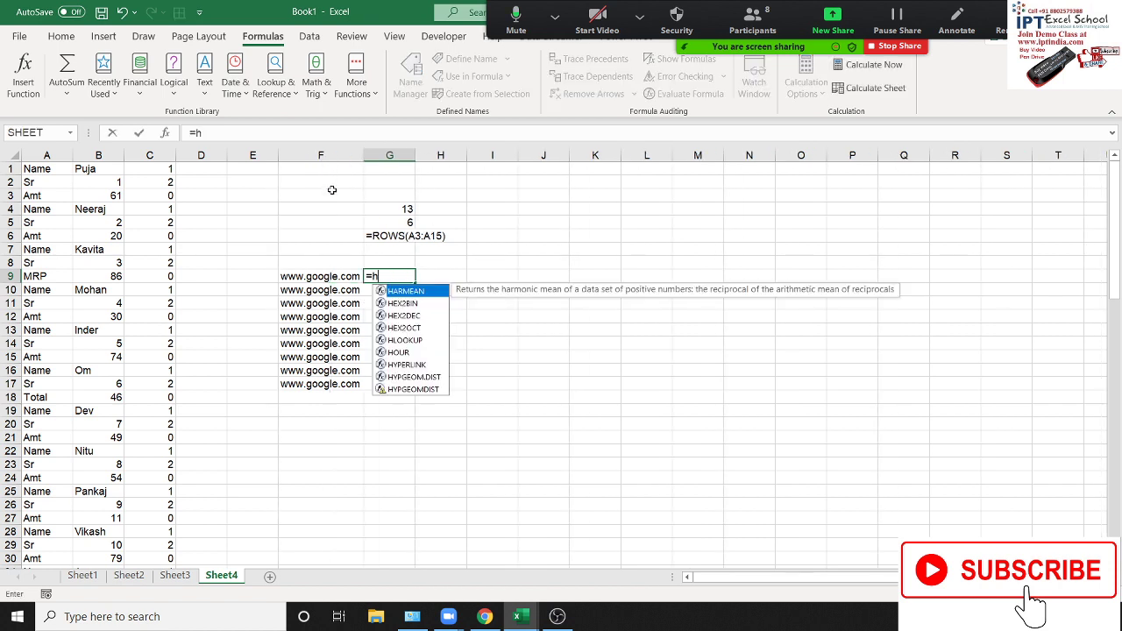
type("y")
key("Tab")
key("Left")
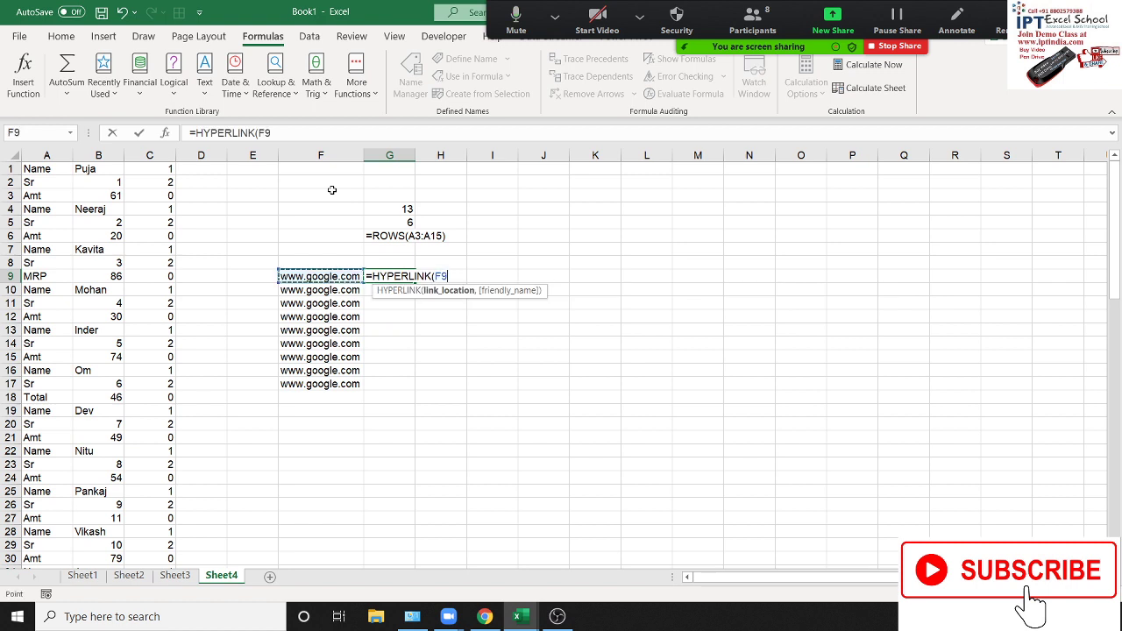
type(",\"")
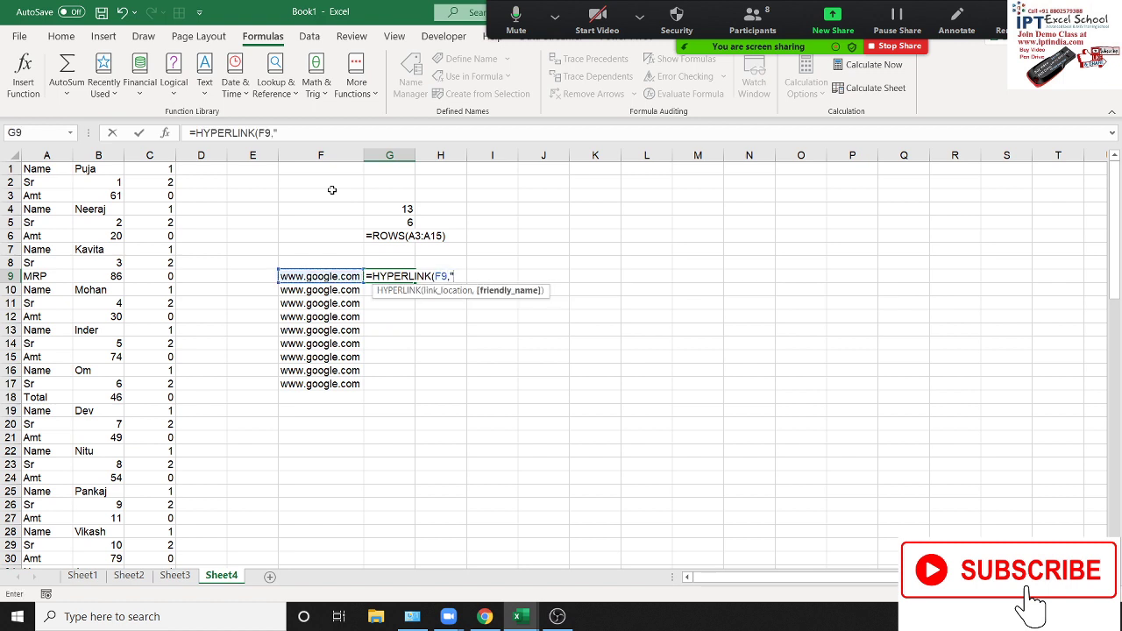
type("Click")
type(" OP")
type("EN")
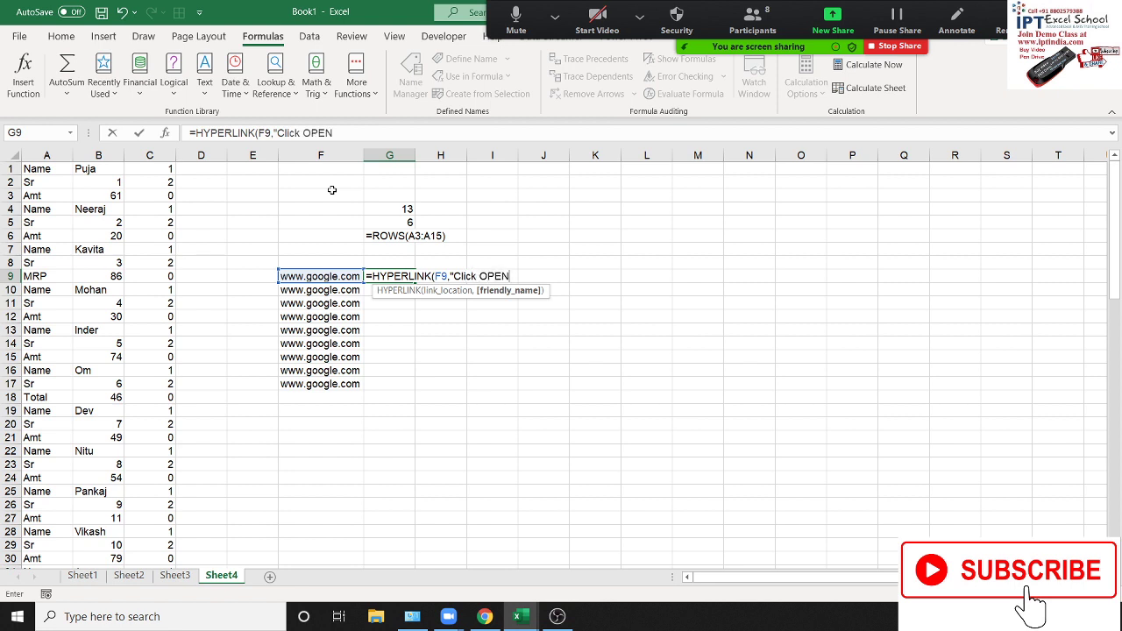
key("Return")
key("Up")
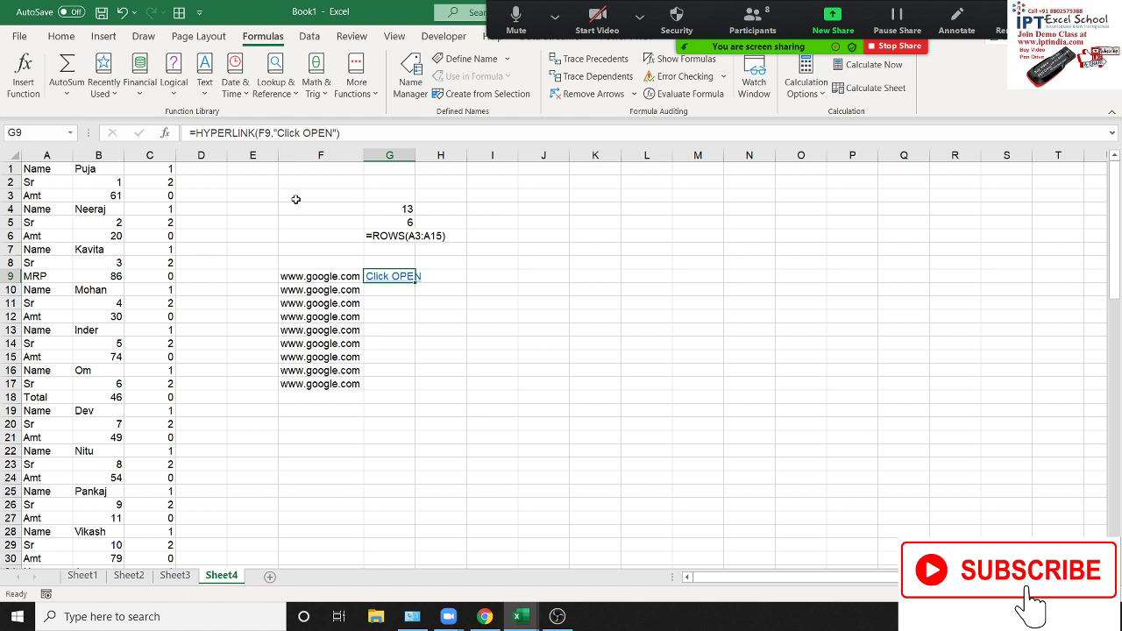
left_click_drag(419, 282, 418, 389)
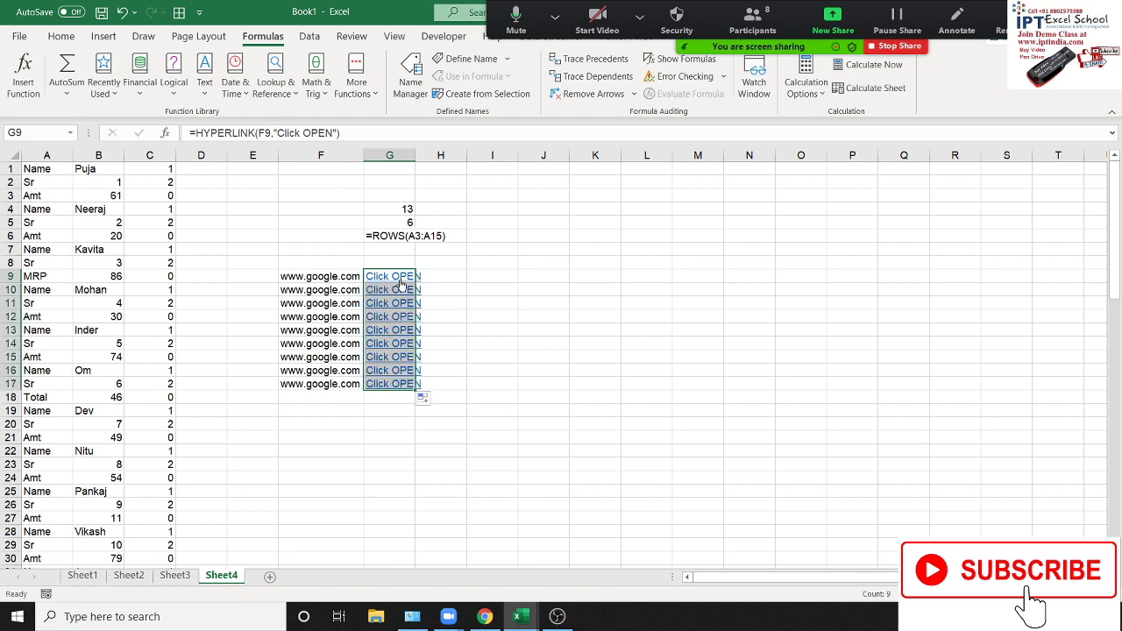
left_click(480, 301)
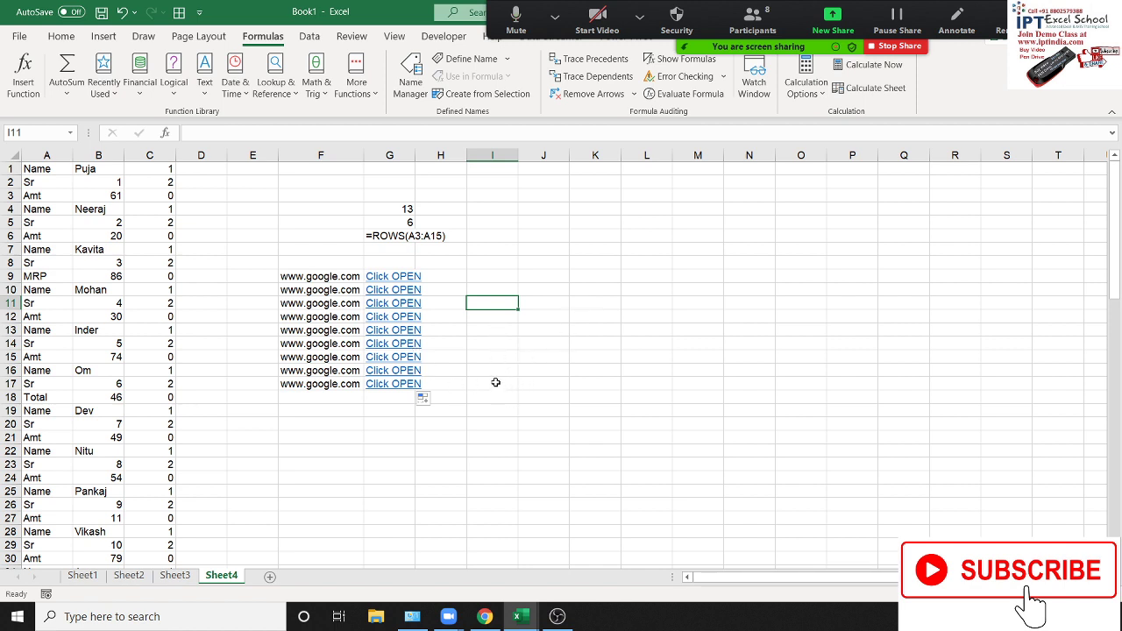
- Enter a Name header with a person's name in K1:K2 and Jan–Mar headers across L1:N1
left_click(593, 163)
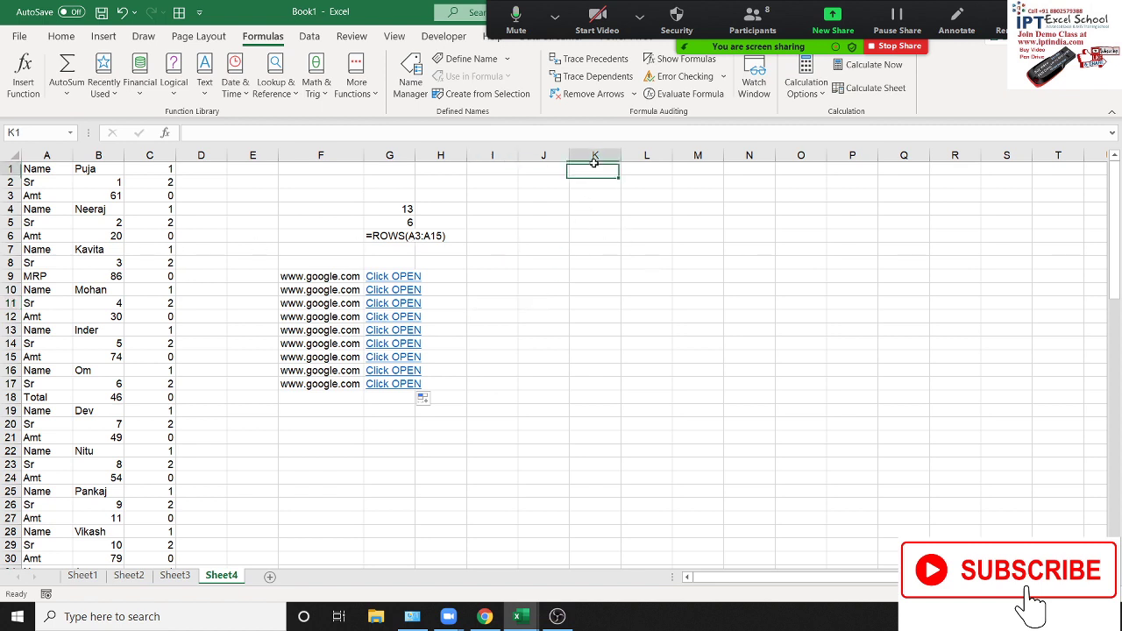
type("Nae")
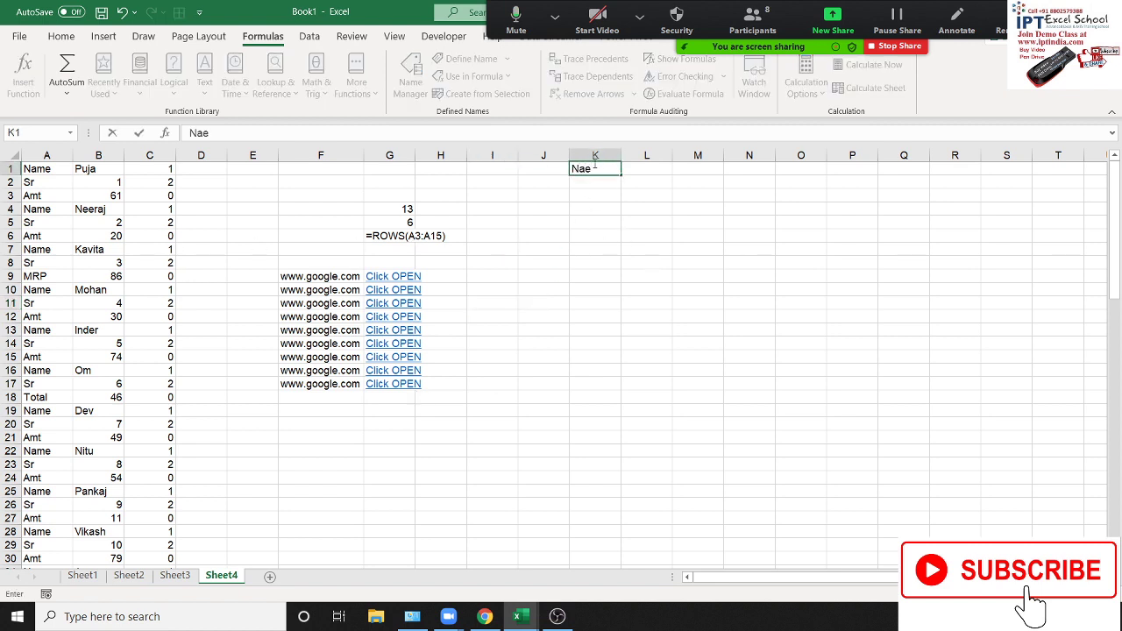
type("me")
key("Return")
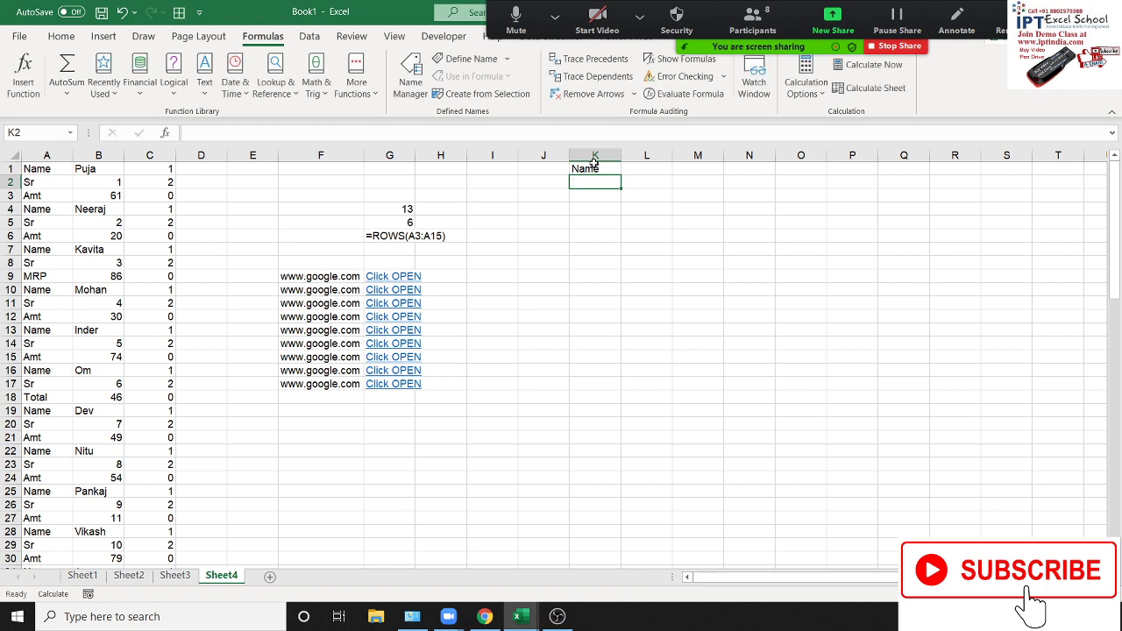
type("Puja")
key("Return")
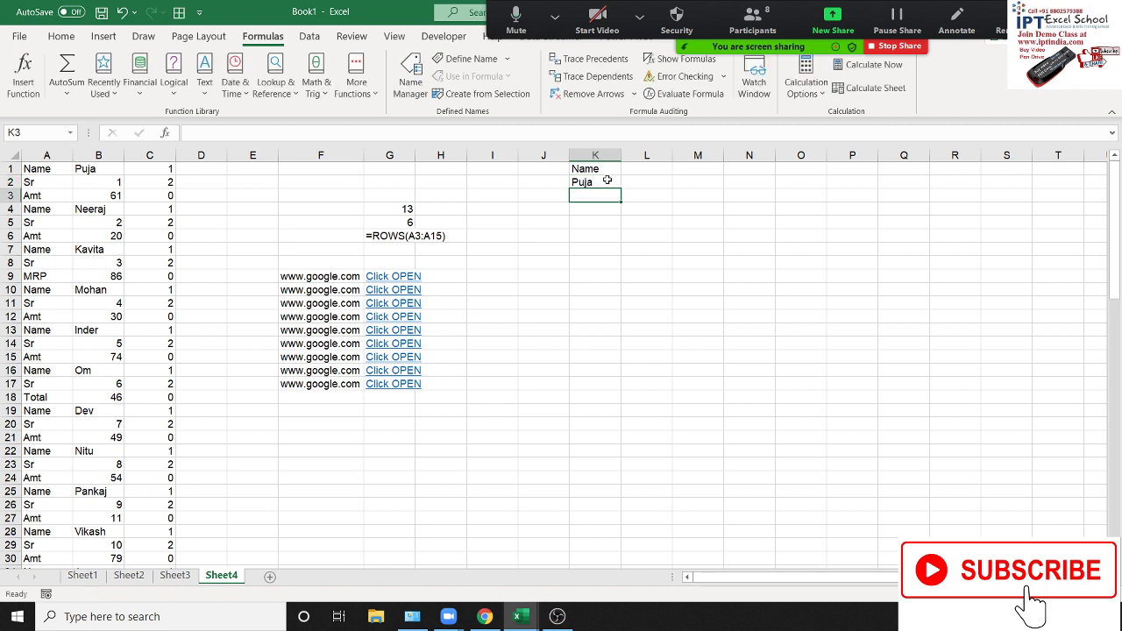
left_click(618, 181)
left_click(631, 172)
type("Jan")
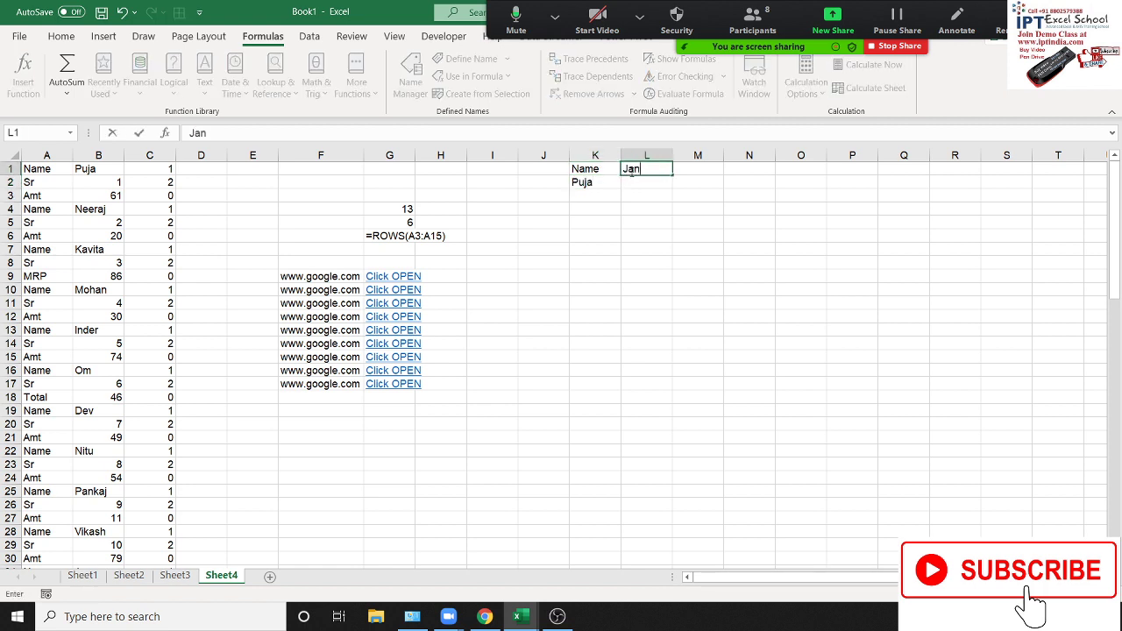
left_click(749, 181)
left_click(648, 171)
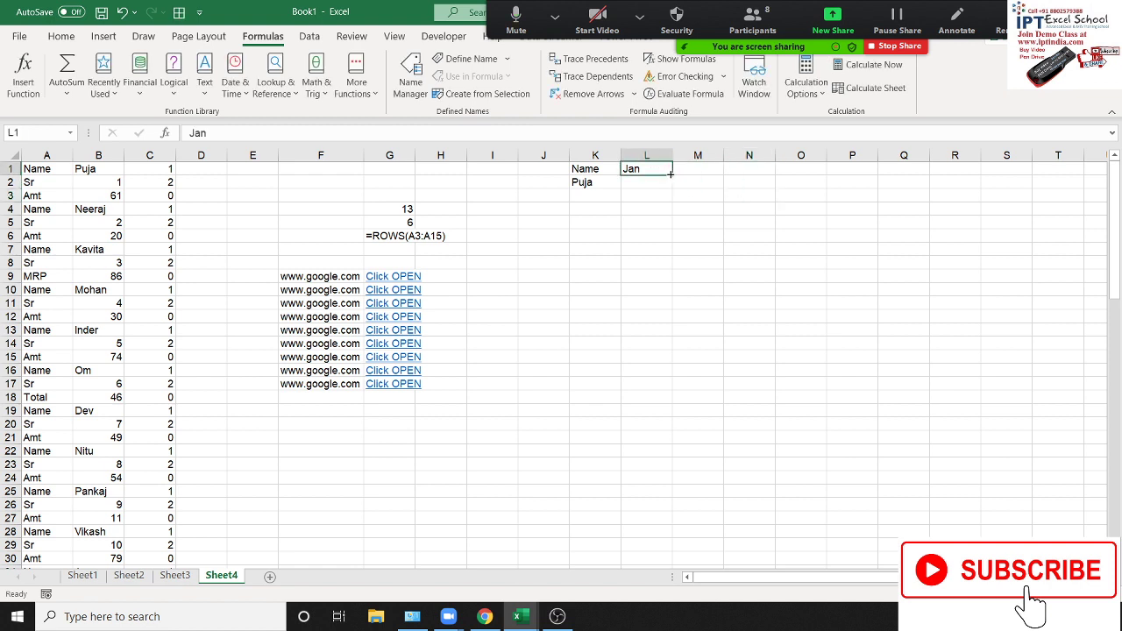
left_click_drag(672, 175, 759, 178)
- Enter the monthly values 85, 69, 85 in L2:N2
left_click(653, 184)
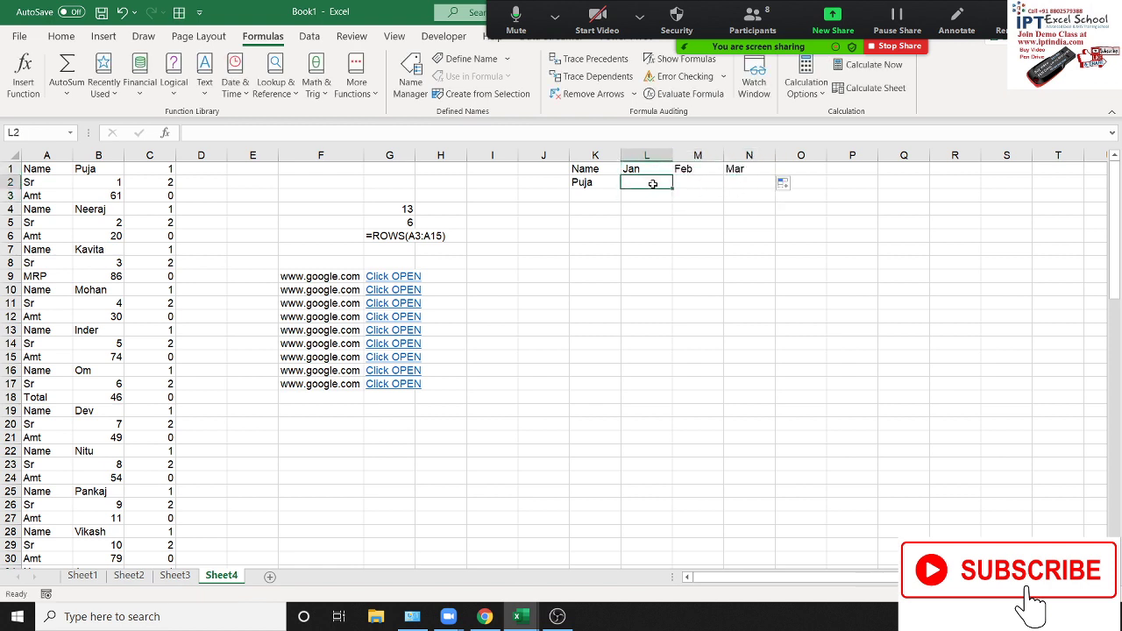
type("85")
key("Tab")
type("69")
key("Tab")
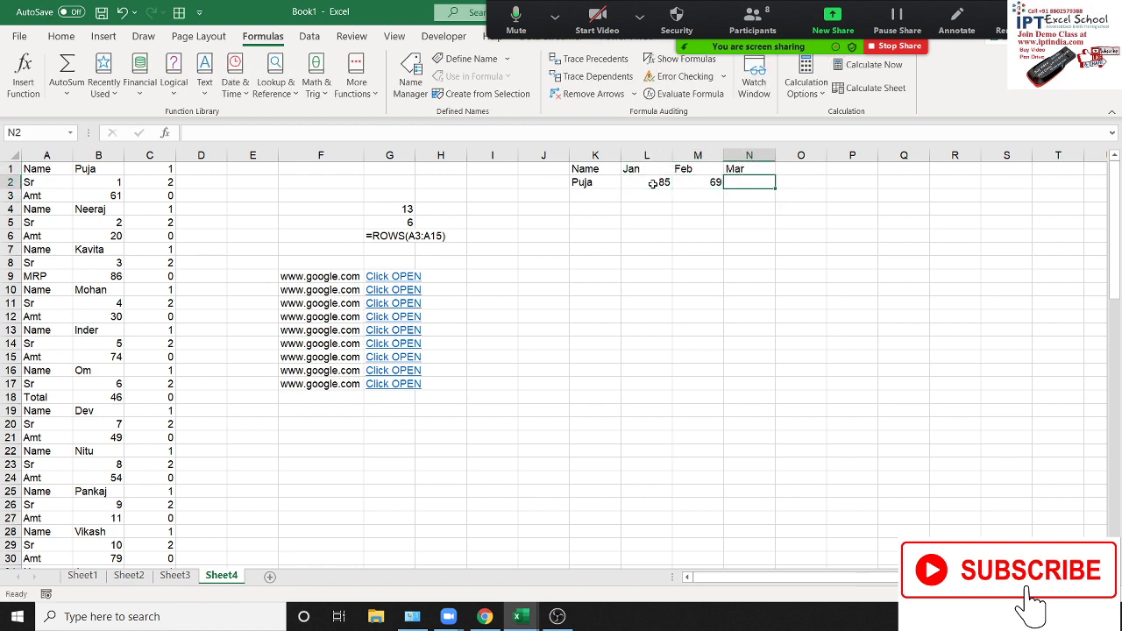
type("85")
key("Return")
- Copy K1:N2 and paste it transposed at K8 with Paste Special
left_click_drag(578, 169, 751, 182)
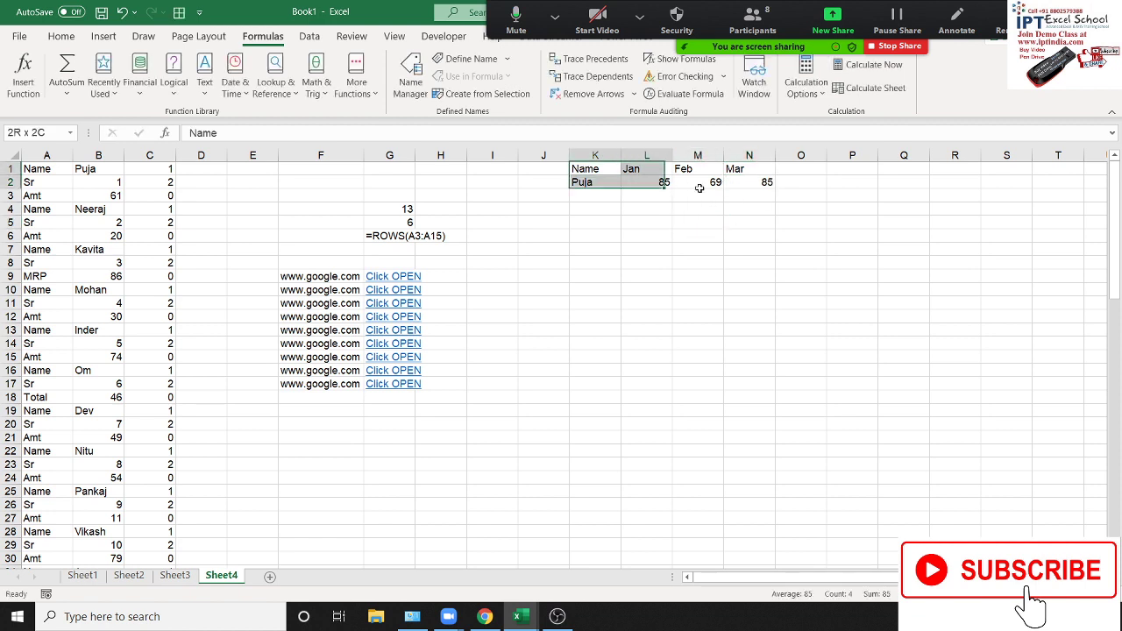
key("ctrl+c")
right_click(573, 261)
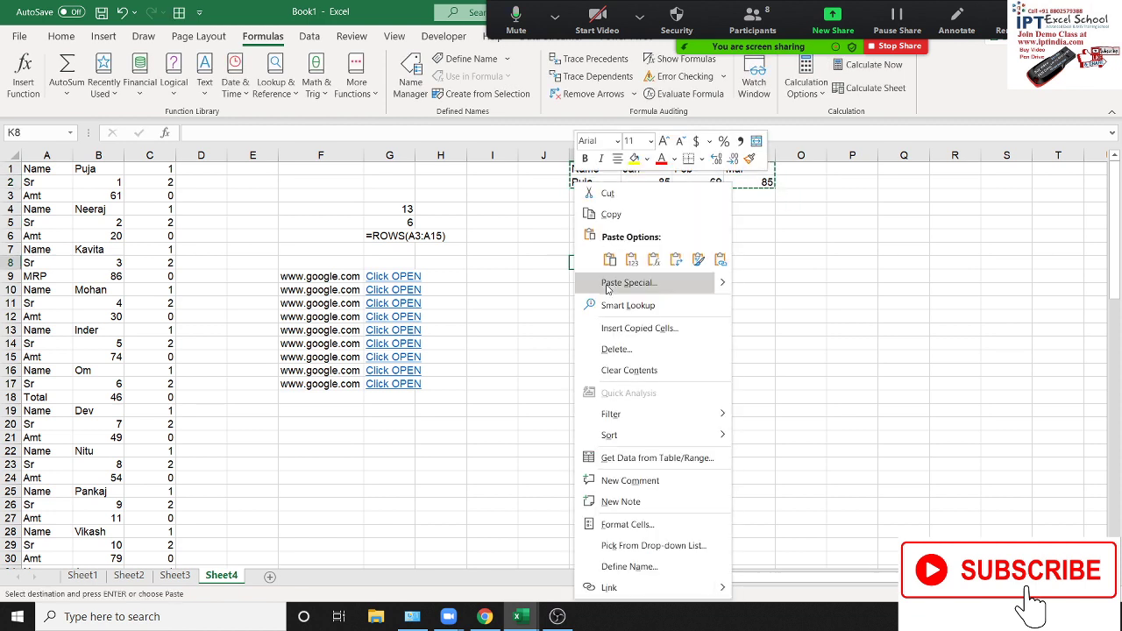
left_click(629, 283)
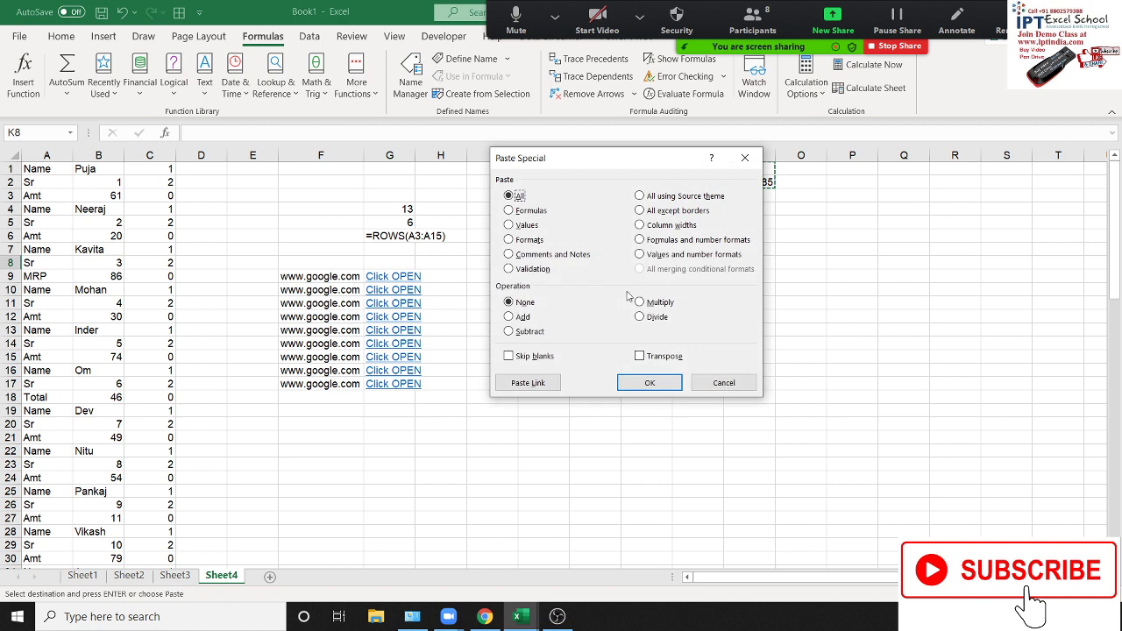
left_click(646, 358)
left_click(650, 382)
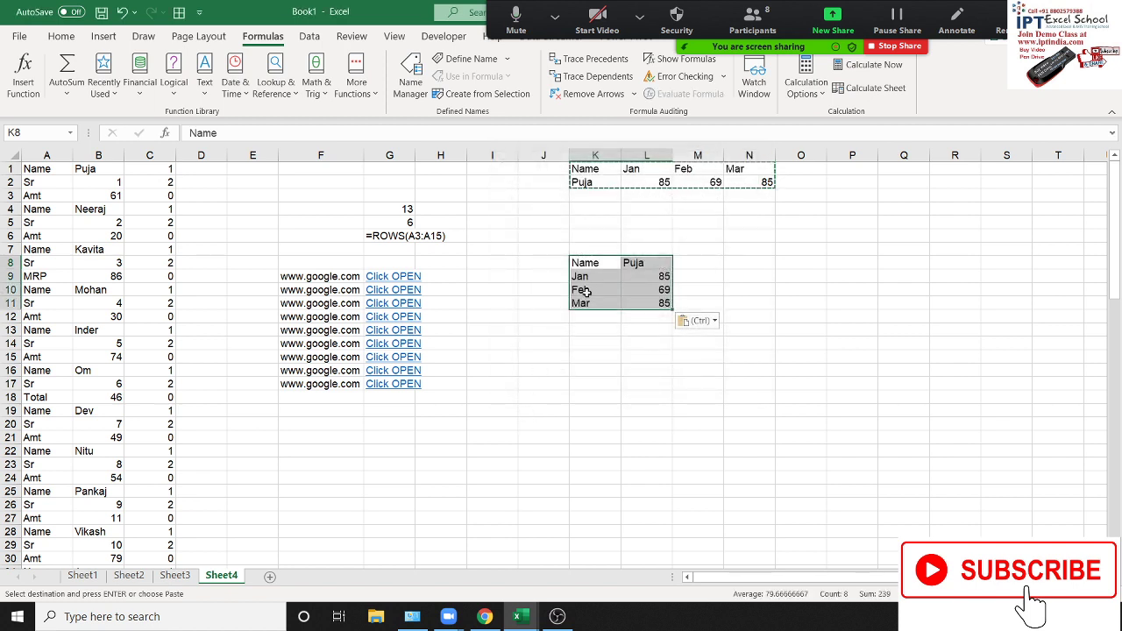
key("Escape")
- Change the Feb value in M2 to 70
left_click(695, 183)
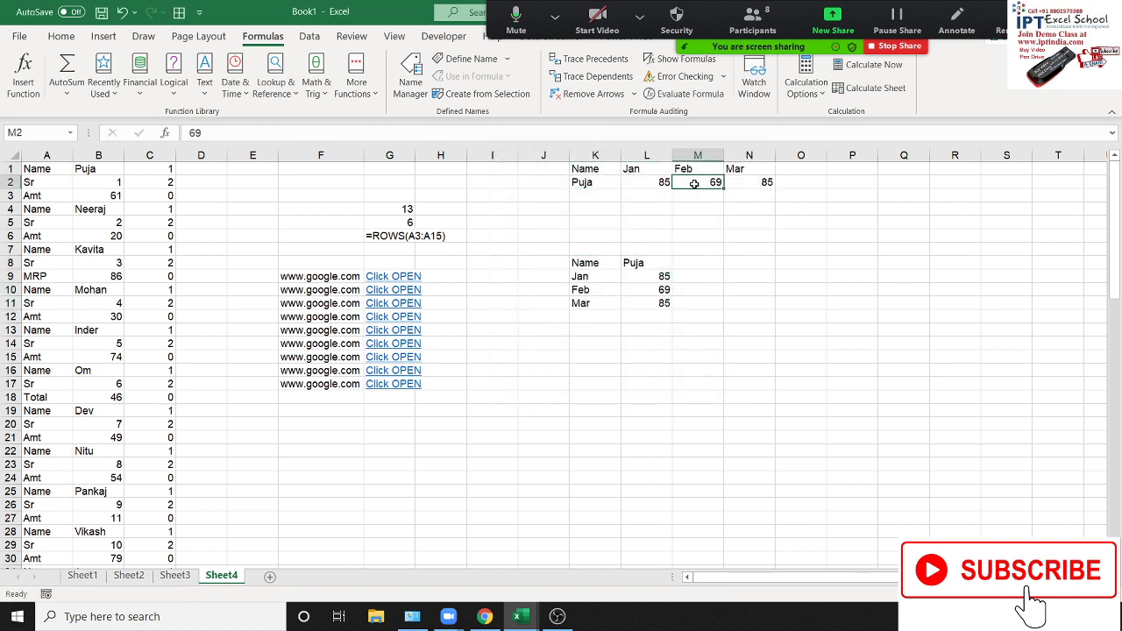
type("70")
left_click(662, 301)
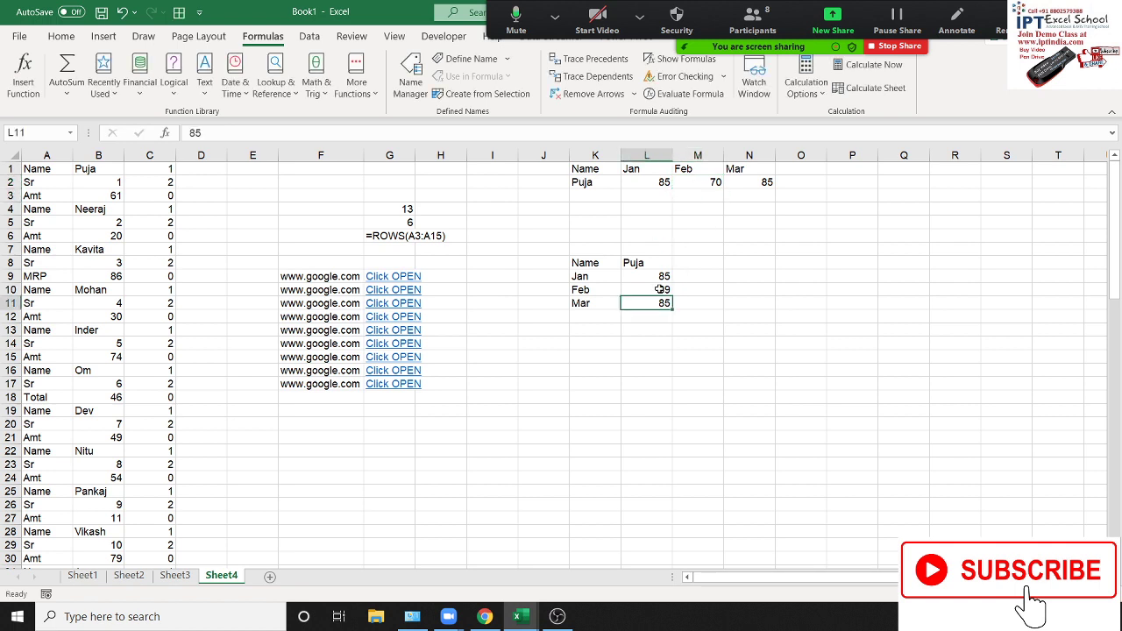
left_click(606, 265)
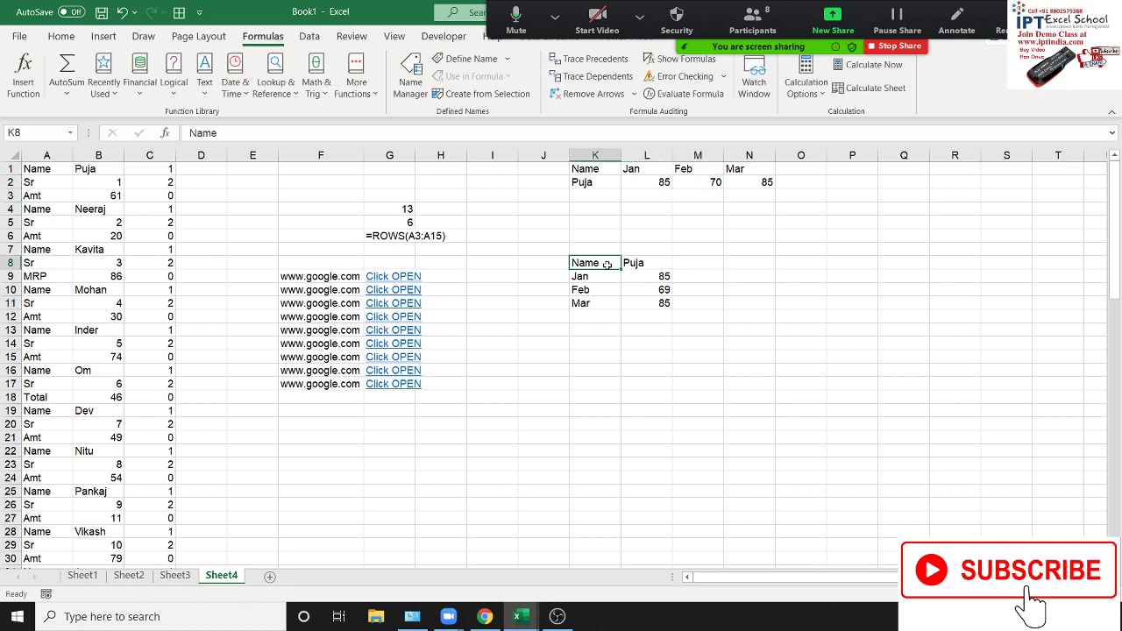
- Make K8:L11 an array formula {=TRANSPOSE(K1:N2)}
type("=t")
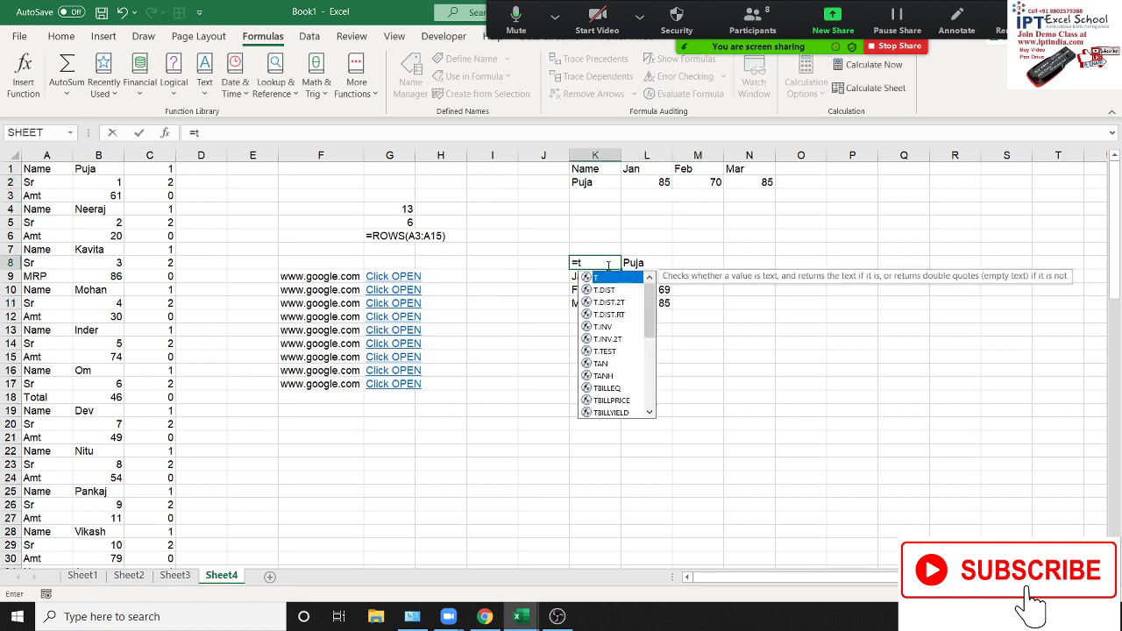
type("r")
key("Tab")
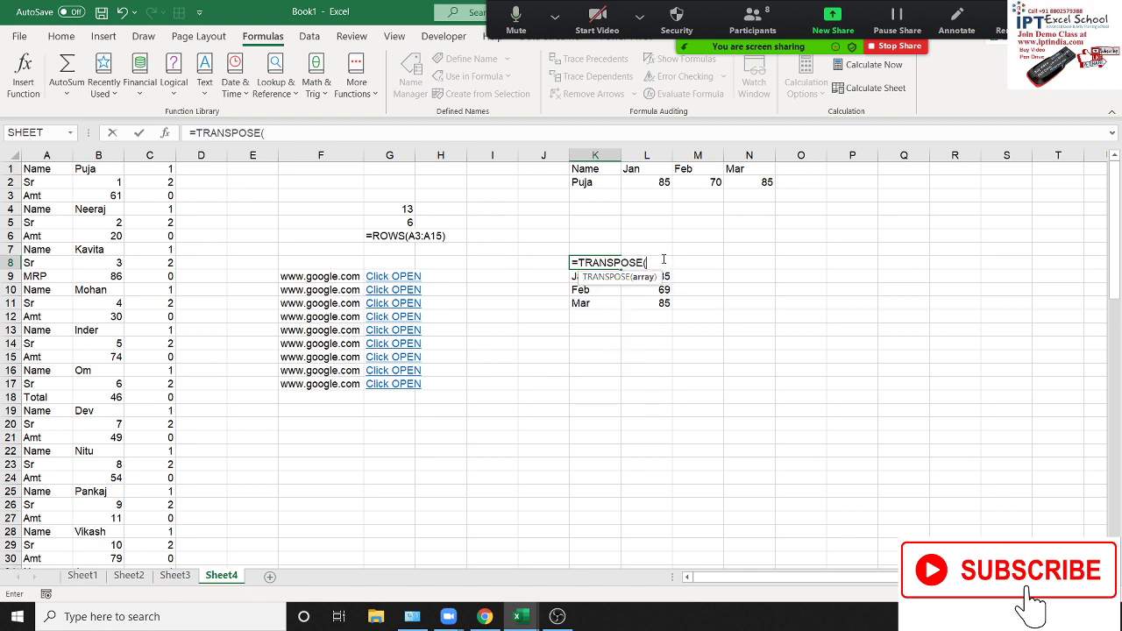
mouse_move(591, 173)
left_mouse_down()
mouse_move(751, 195)
mouse_move(752, 186)
left_mouse_up()
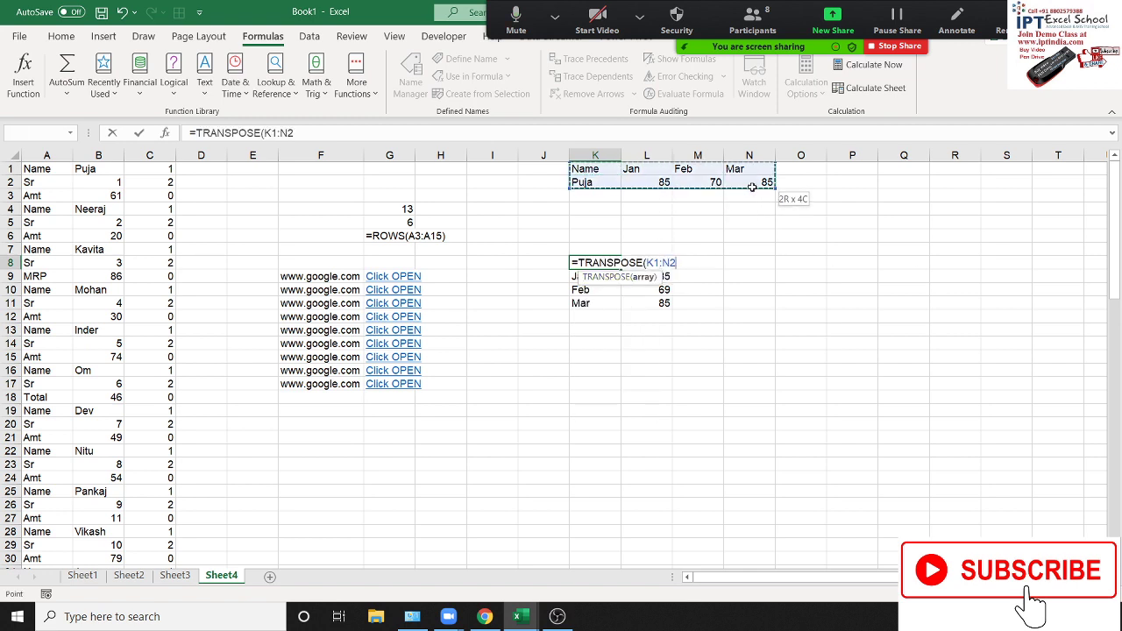
key("Return")
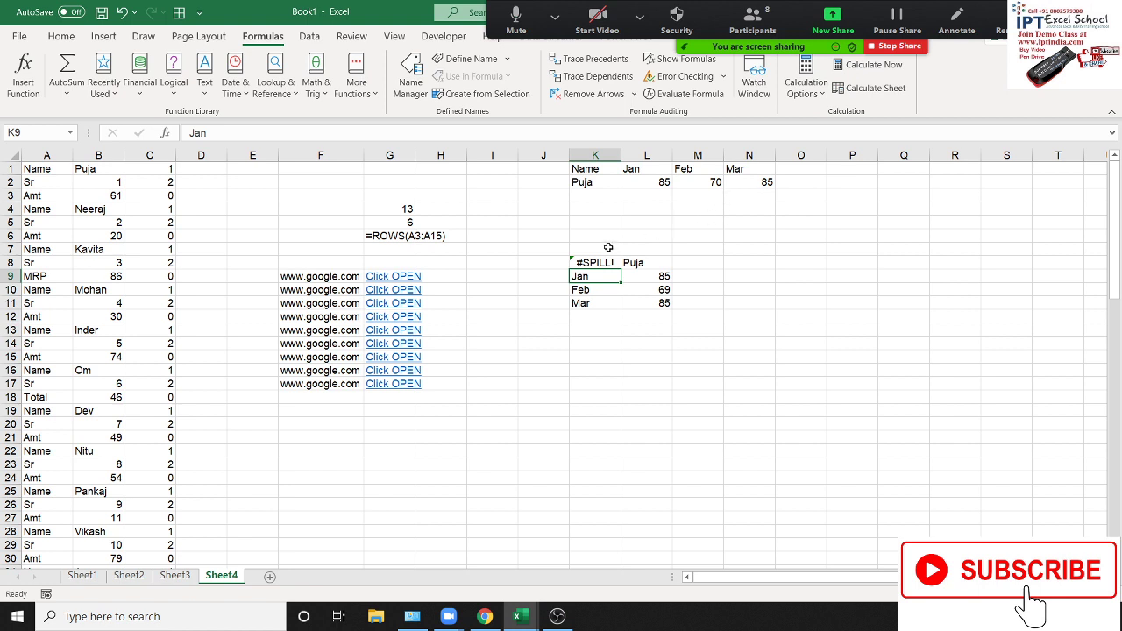
left_click(597, 262)
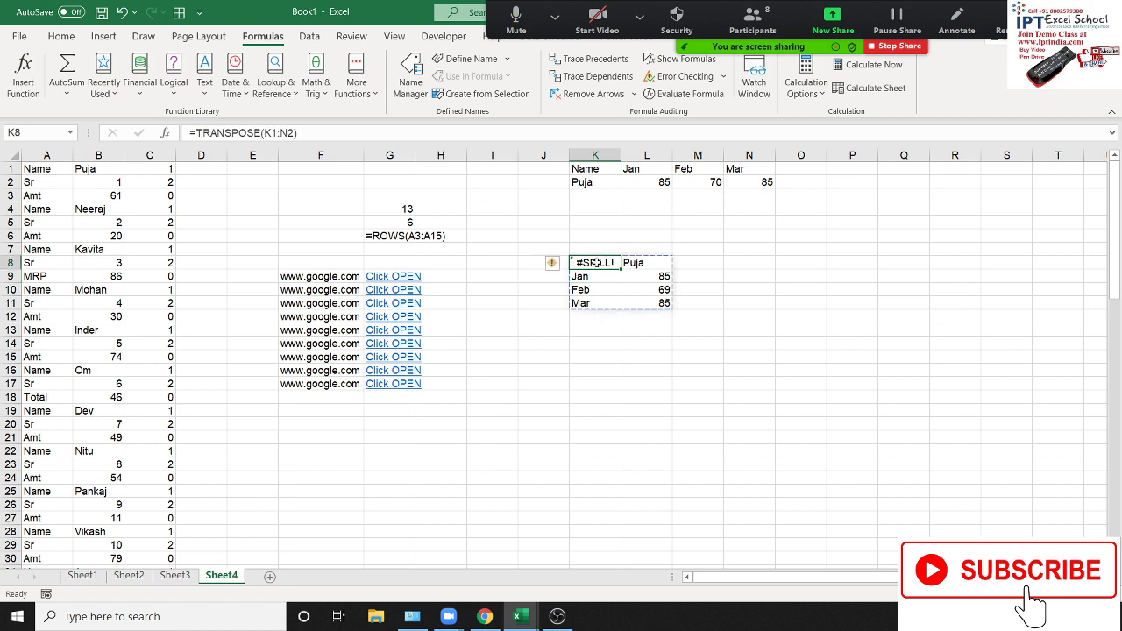
left_click_drag(596, 262, 643, 301)
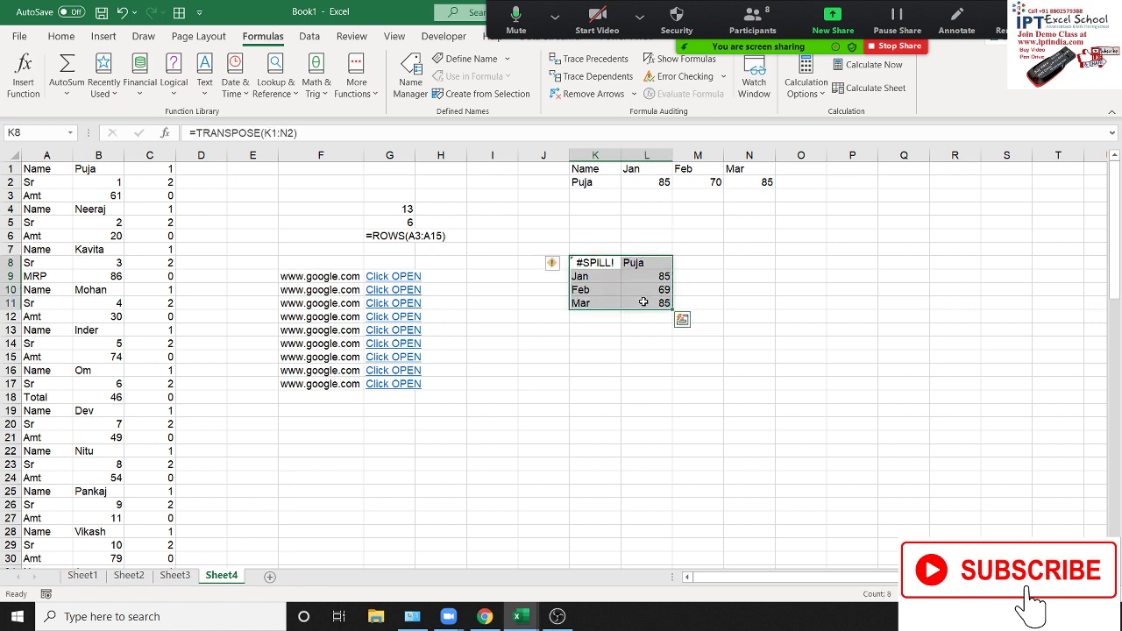
key("F2")
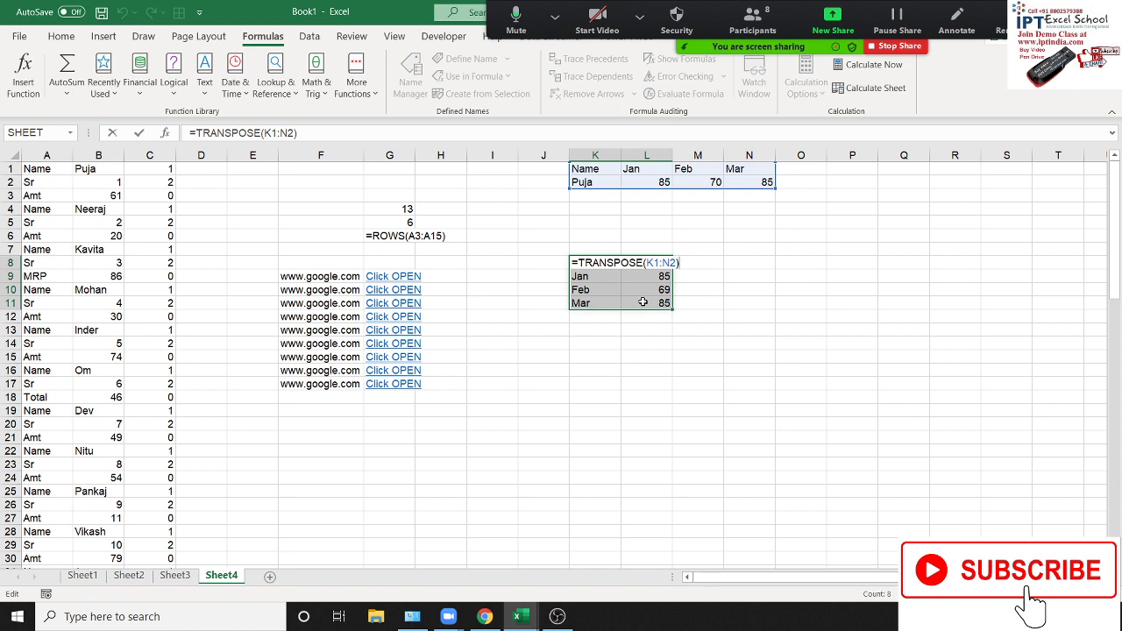
key("ctrl+shift+Return")
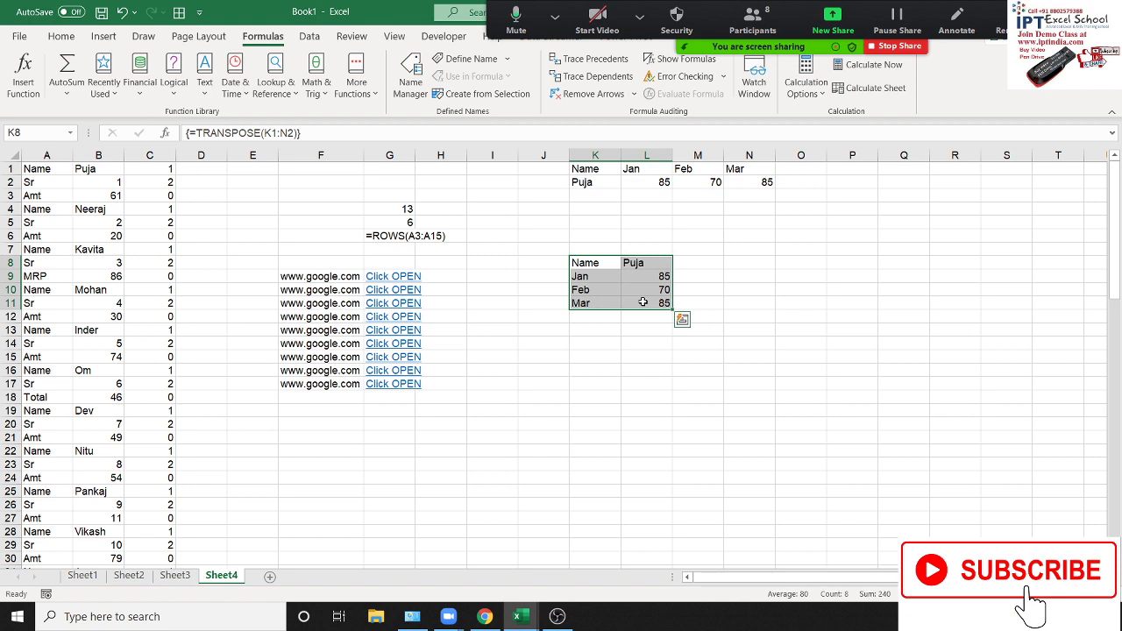
- Update the monthly values to Jan 45, Feb 72, Mar 98, check the transposed copy, then show the desktop
left_click(715, 182)
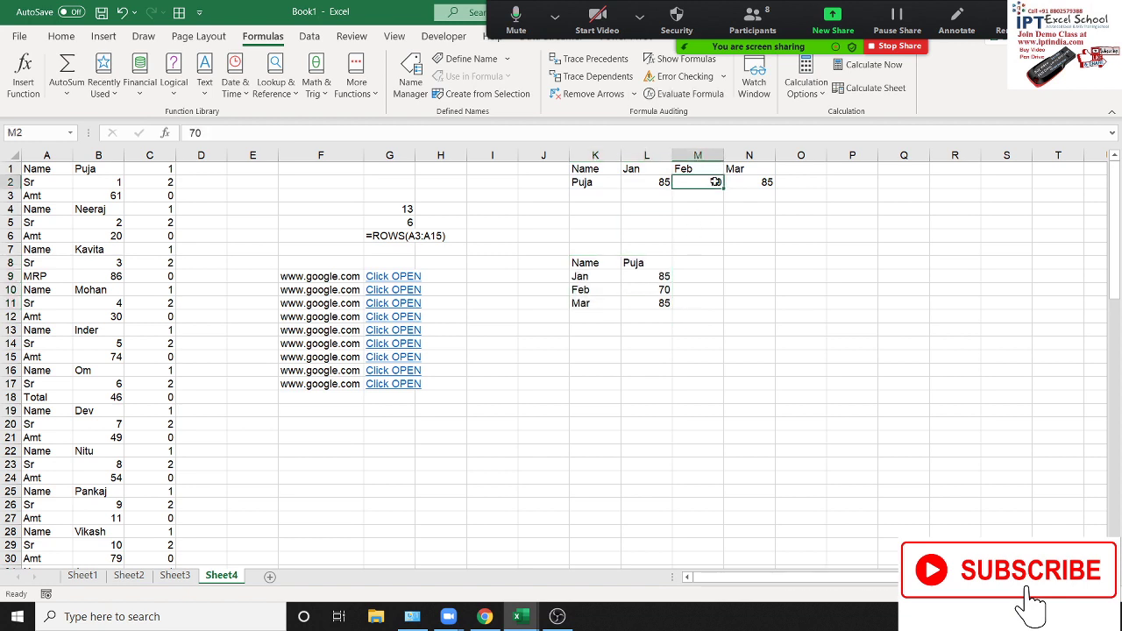
type("72")
key("Return")
left_click(715, 182)
key("Right")
type("98")
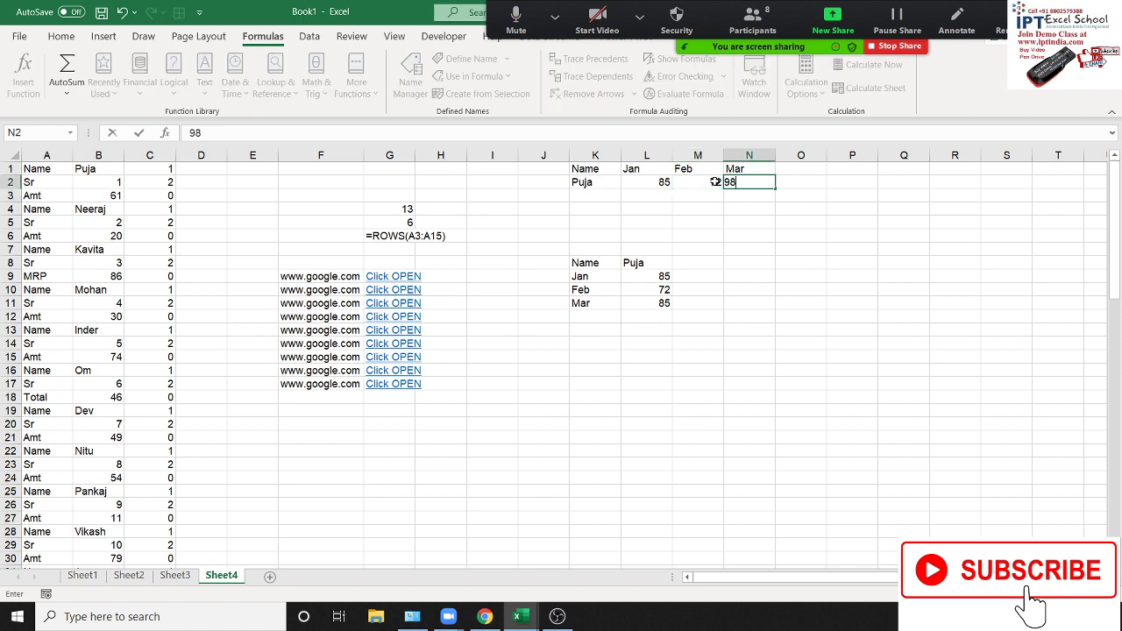
key("Return")
key("Up")
key("Left")
key("Left")
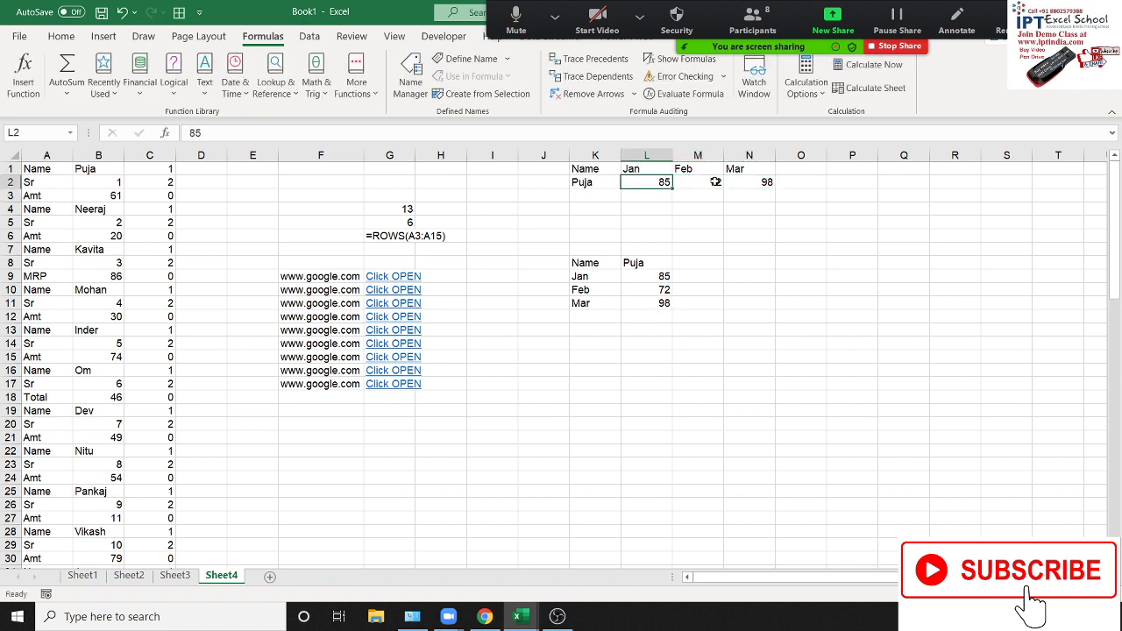
type("45")
key("Return")
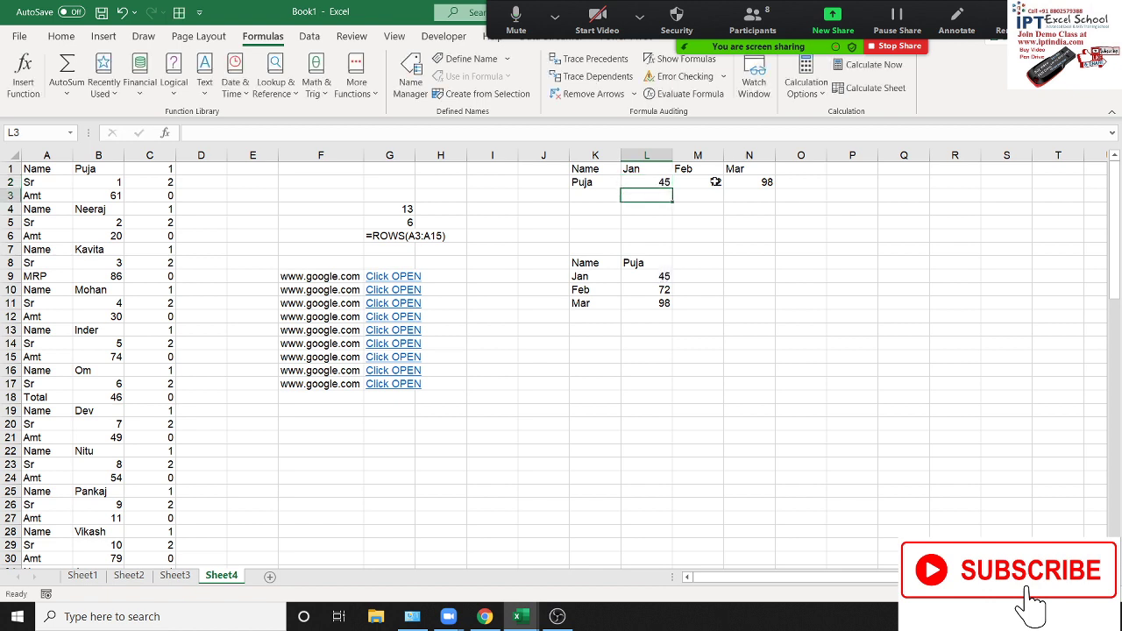
left_click(642, 262)
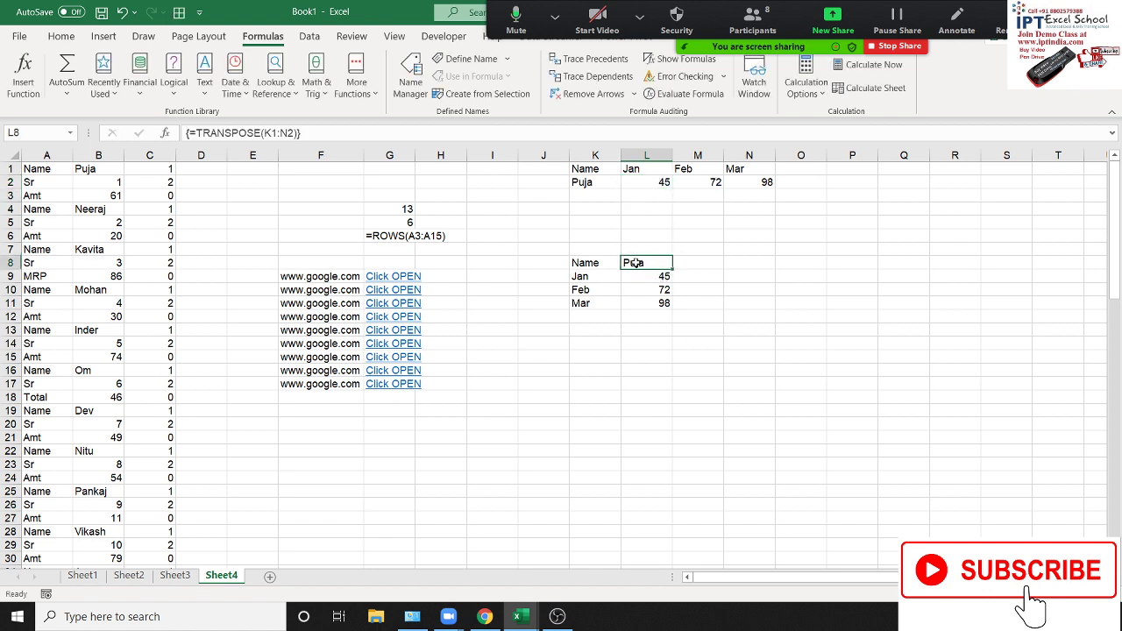
key("super+d")
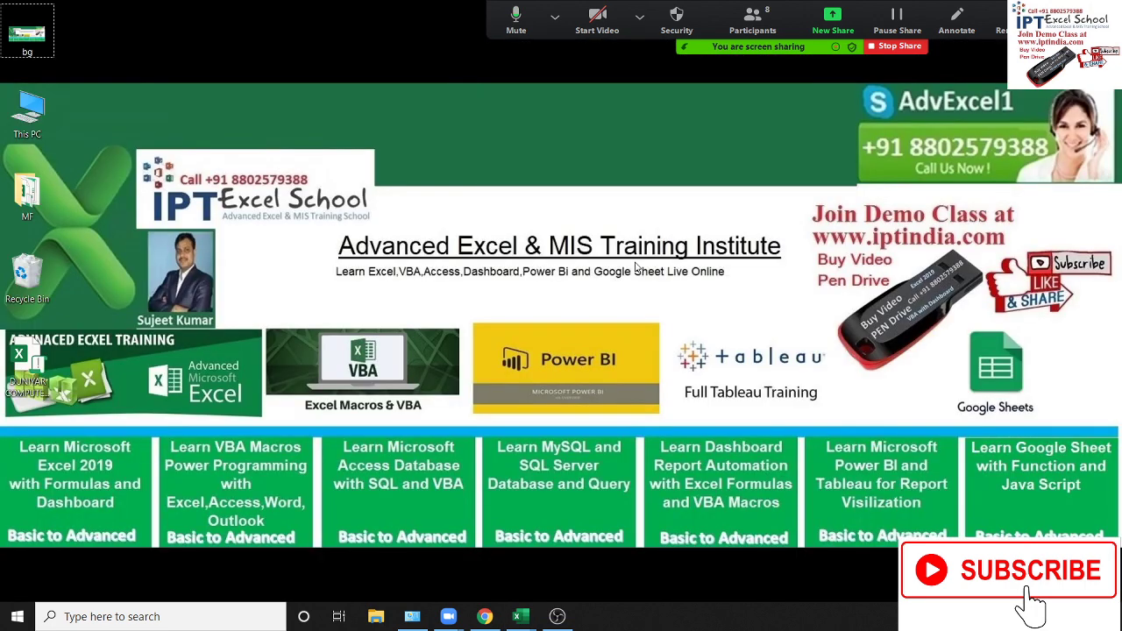